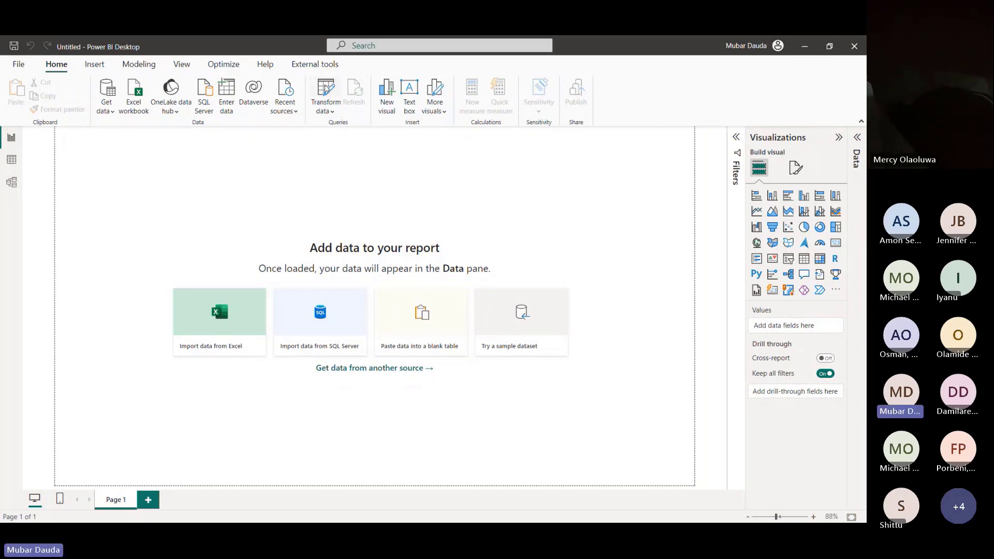
Launch the Power Query Editor from Transform data and open the New Source menu.
left_click(326, 90)
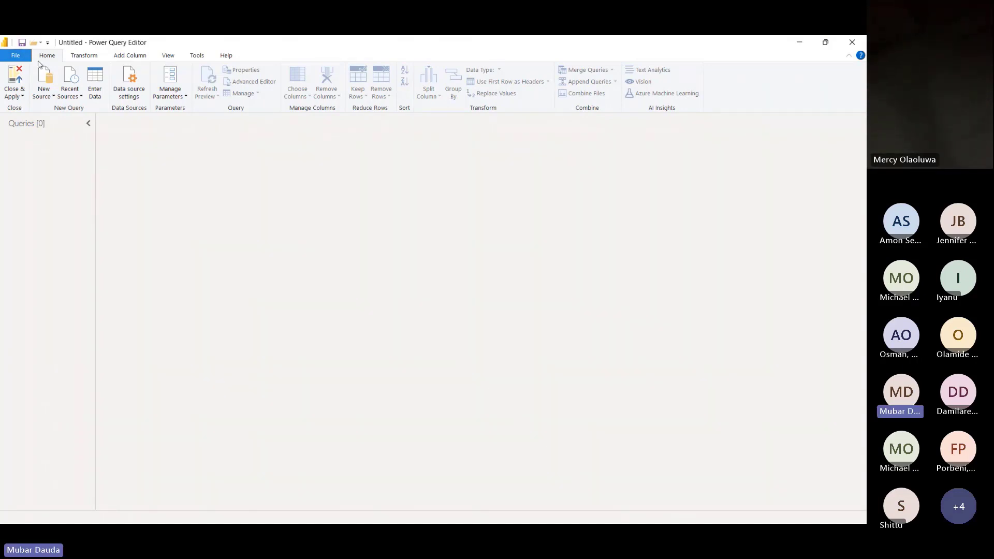
left_click(46, 95)
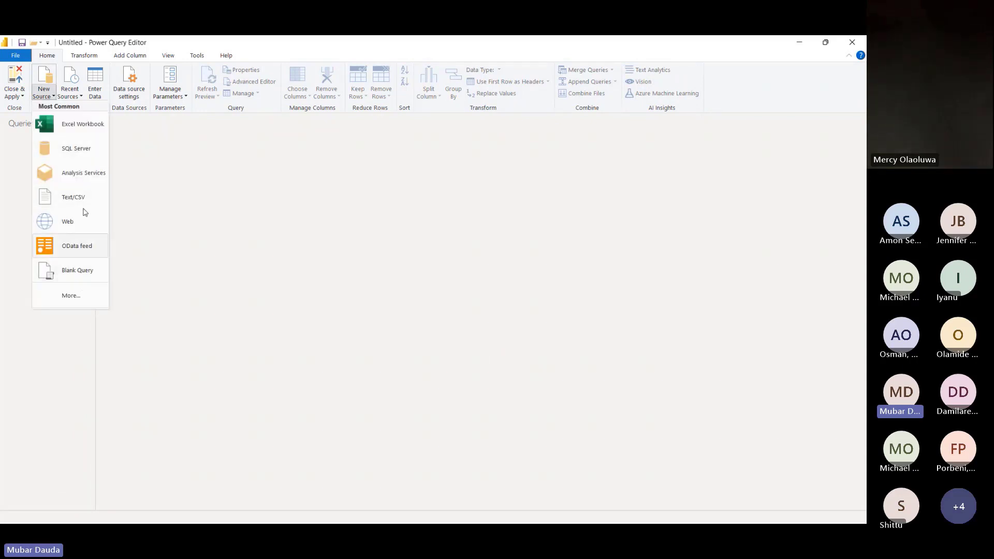
Choose Excel Workbook and open the workbook from OneDrive's My Session & Events folder.
left_click(87, 134)
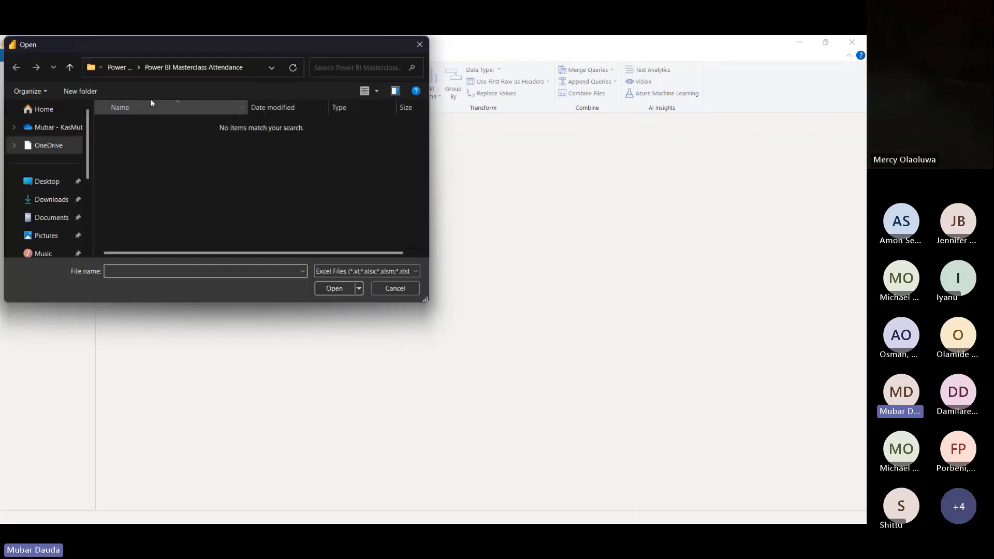
left_click(123, 67)
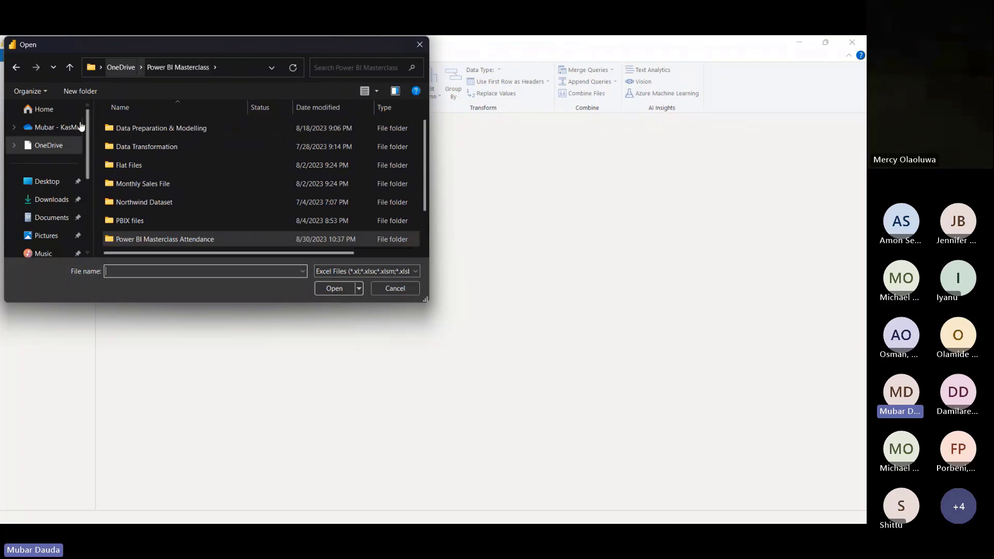
left_click(57, 145)
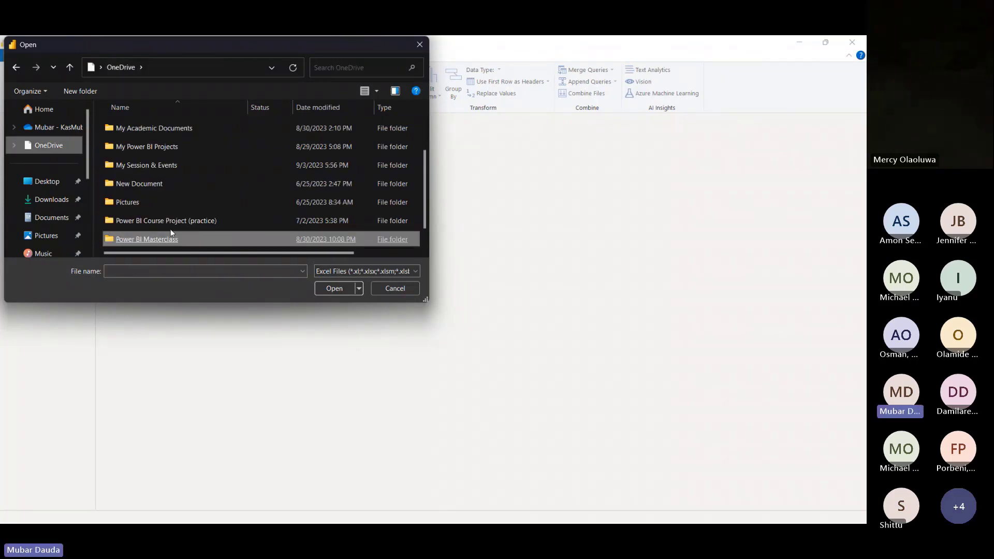
double_click(155, 166)
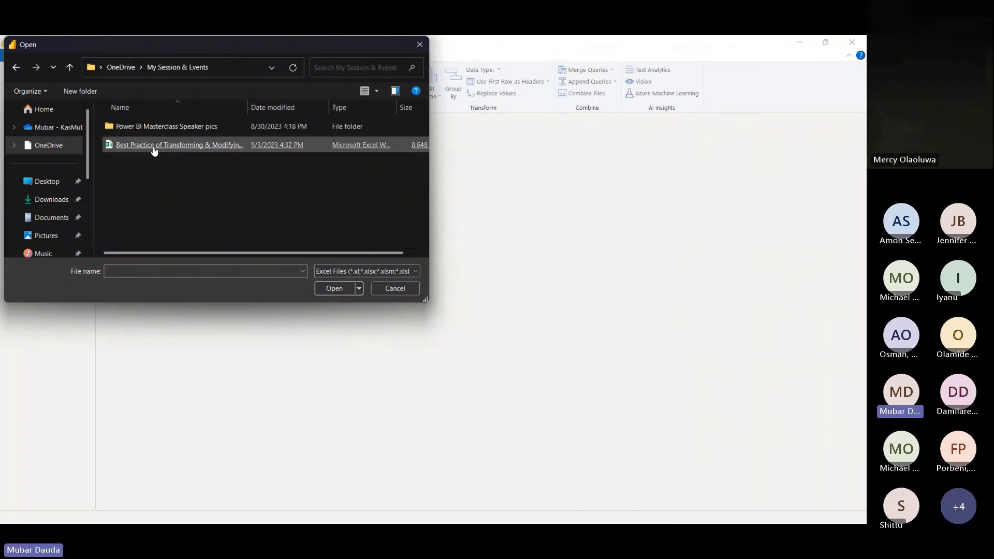
double_click(156, 150)
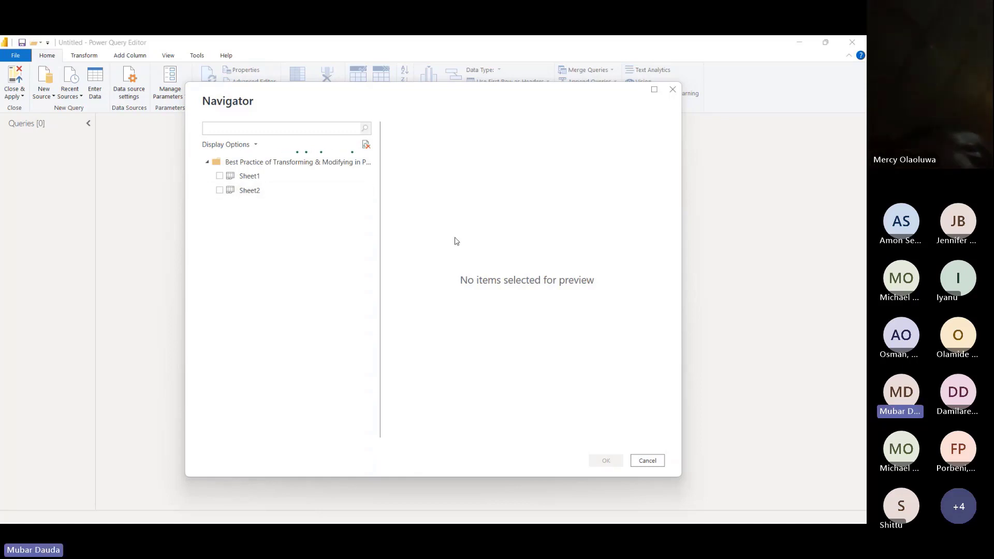
Tick Sheet1 and Sheet2 in Navigator and load both as queries.
left_click(220, 176)
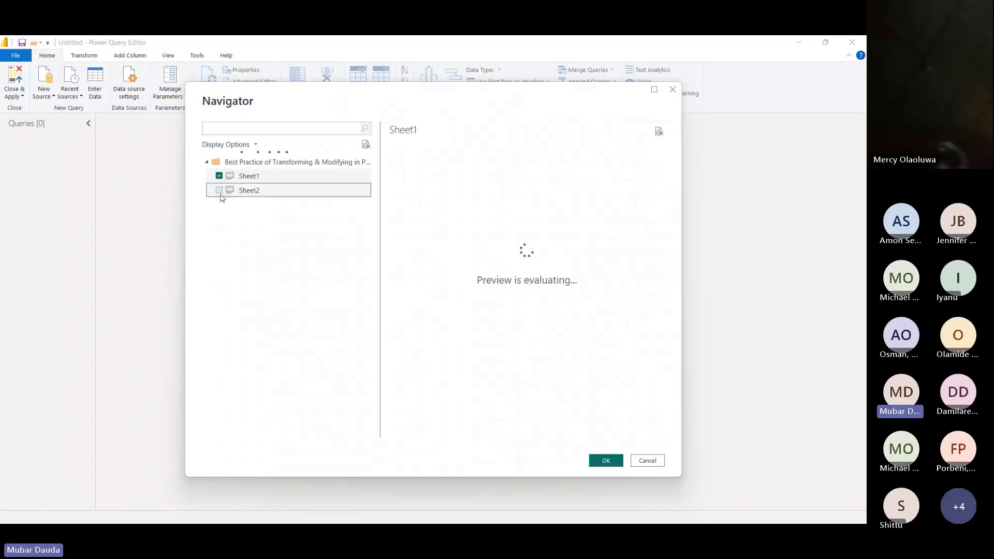
left_click(219, 190)
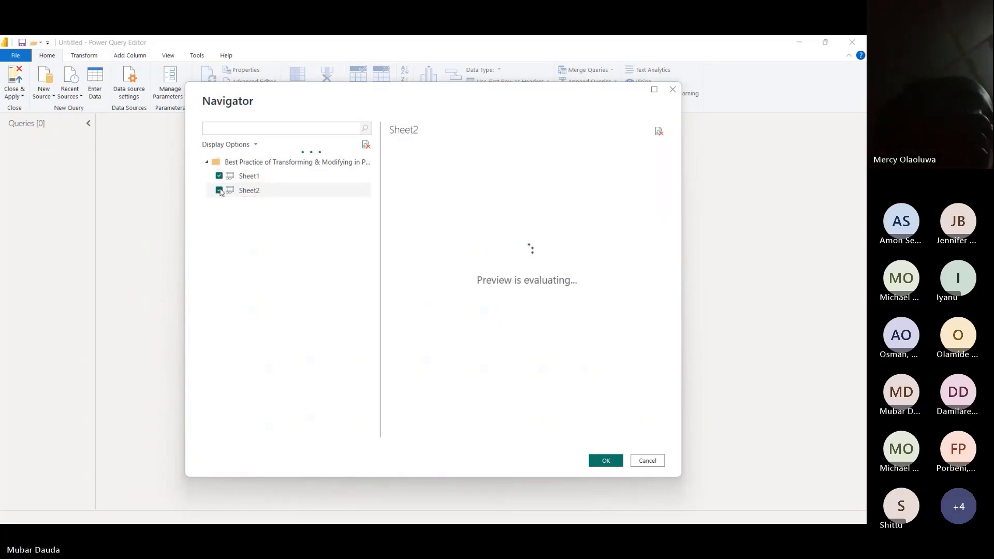
left_click(609, 462)
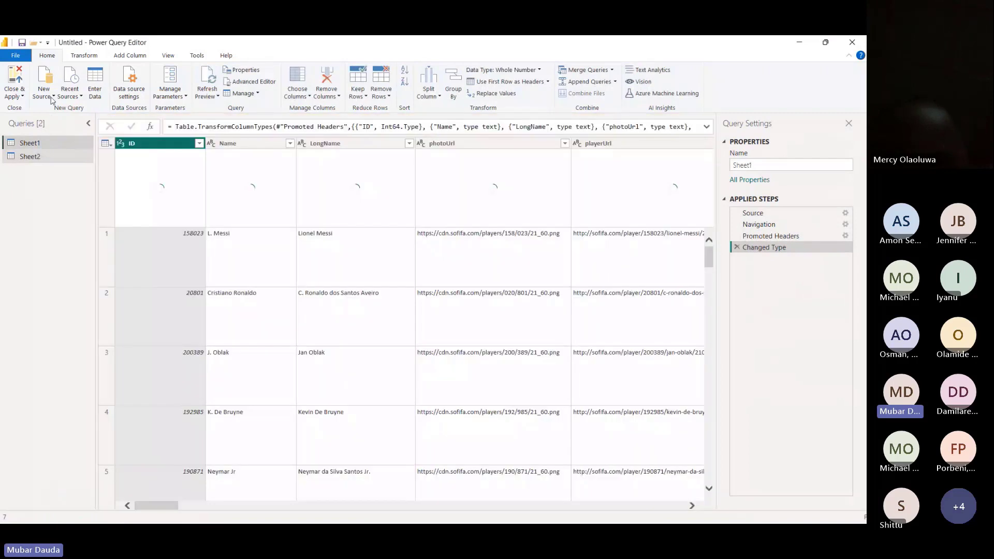
left_click(51, 97)
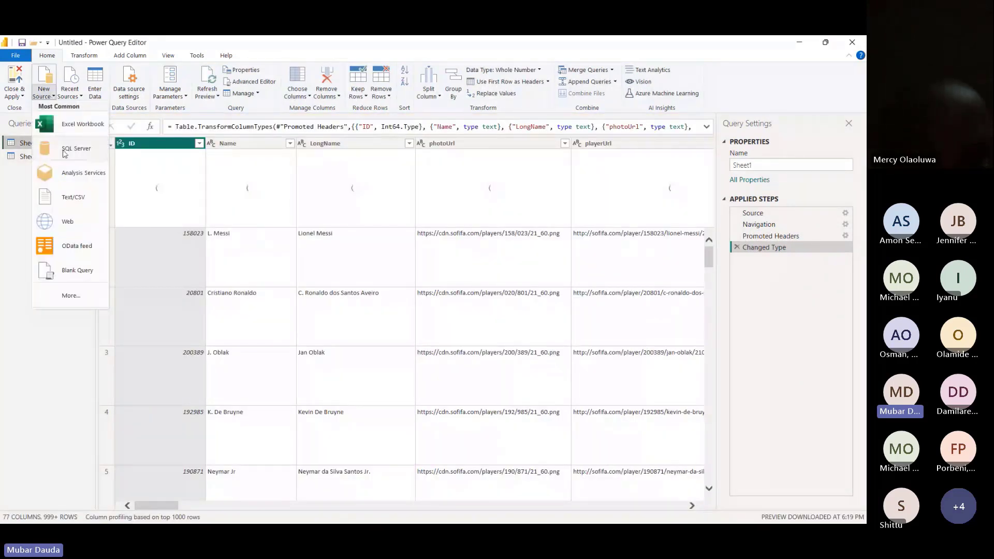
left_click(71, 295)
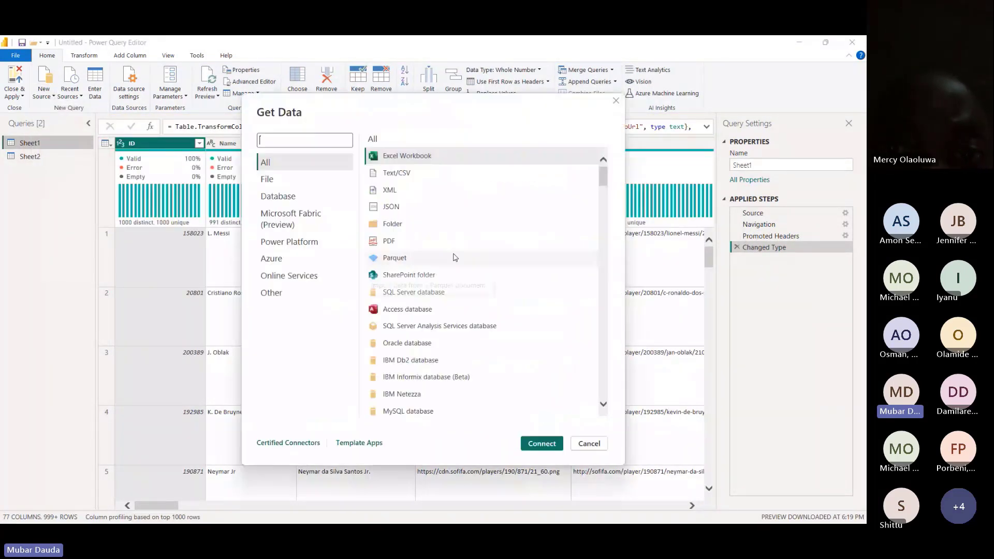
scroll(414, 194, "down", 3)
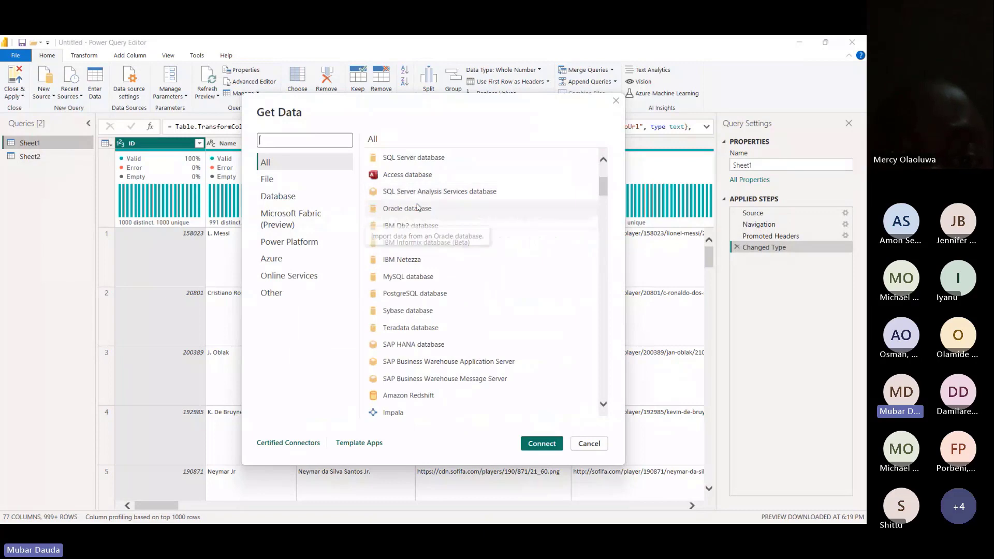
scroll(397, 197, "up", 3)
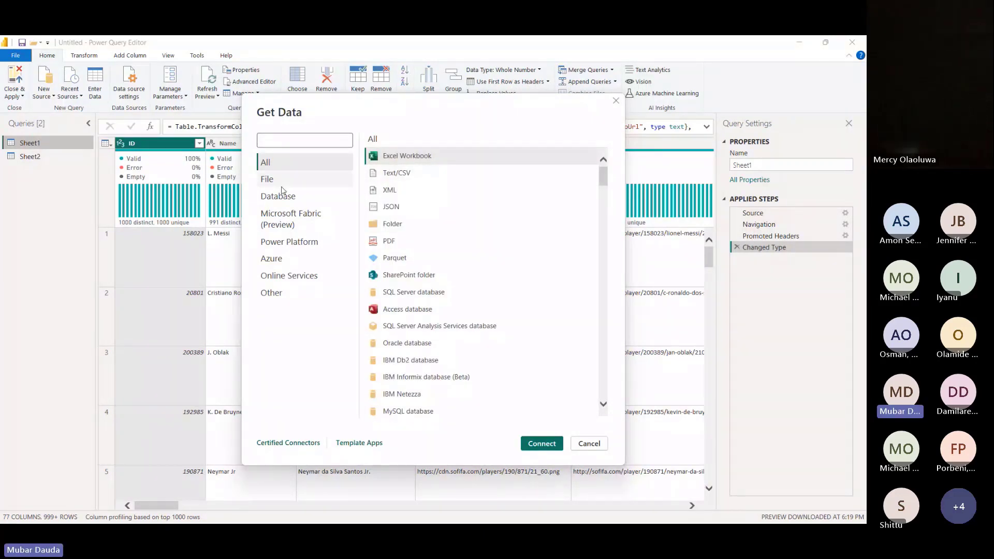
left_click(311, 184)
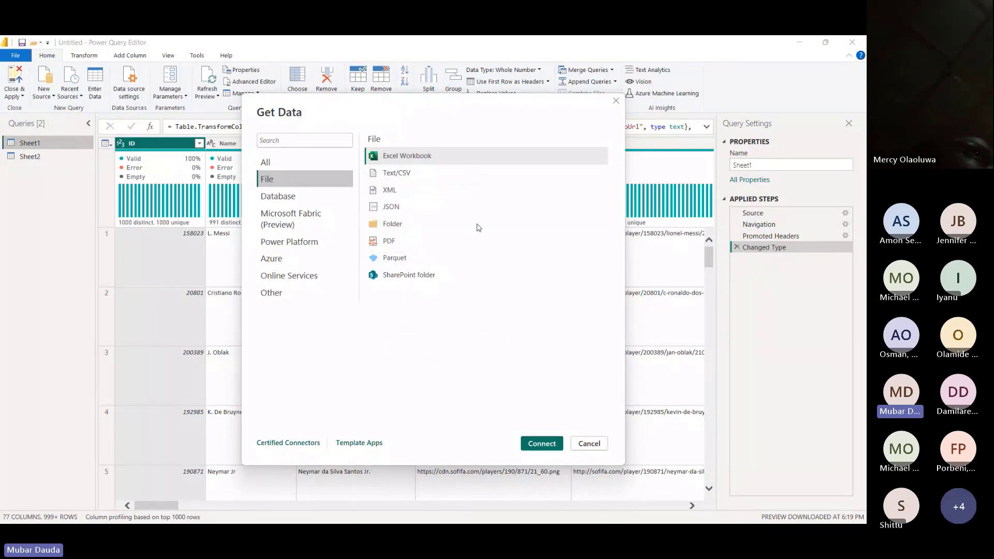
left_click(299, 203)
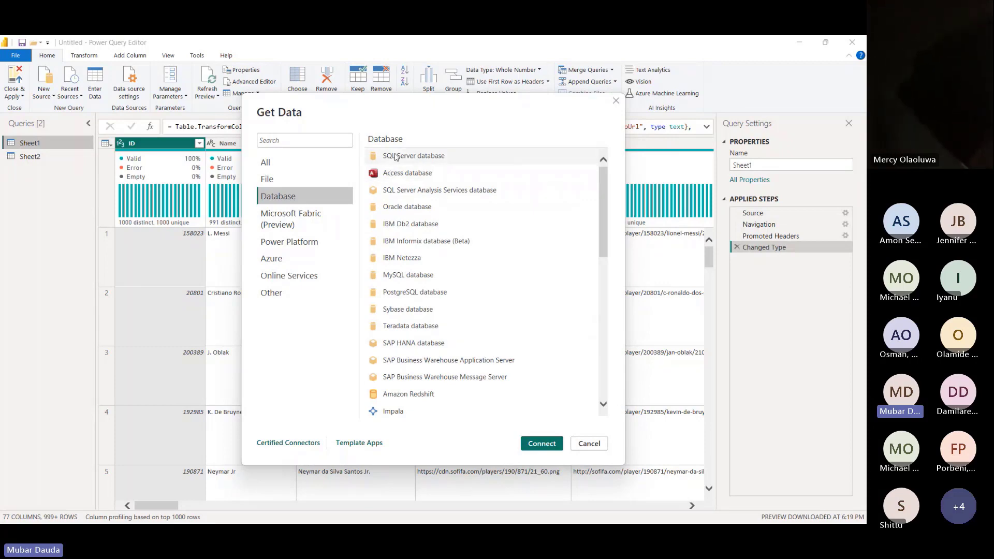
scroll(426, 362, "down", 5)
scroll(427, 353, "up", 5)
scroll(426, 353, "down", 10)
left_click(284, 227)
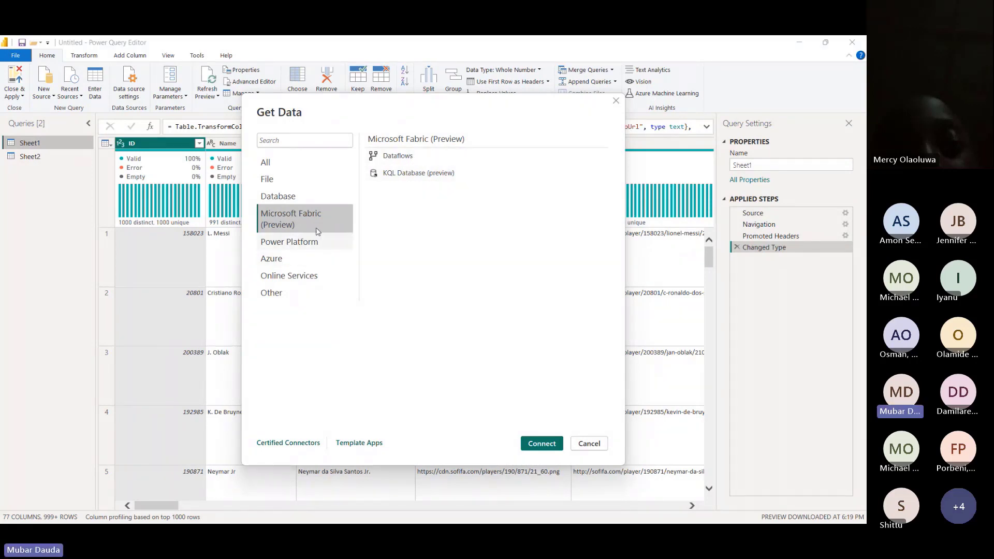
left_click(290, 242)
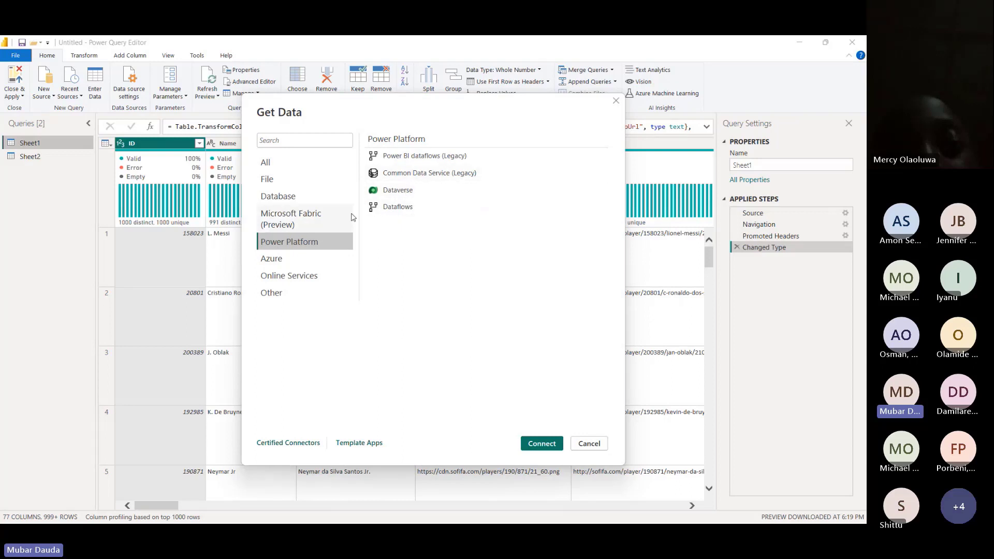
left_click(322, 261)
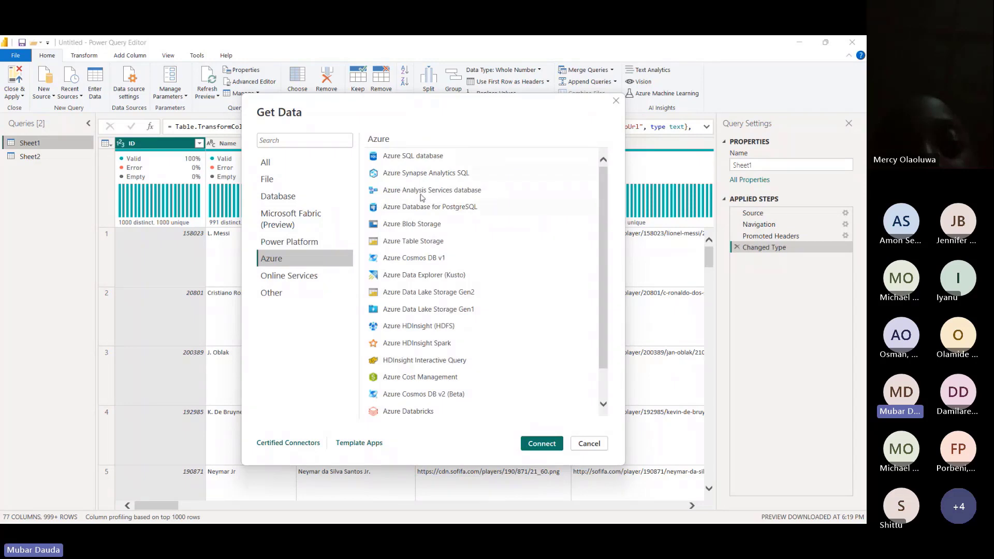
scroll(438, 301, "down", 1)
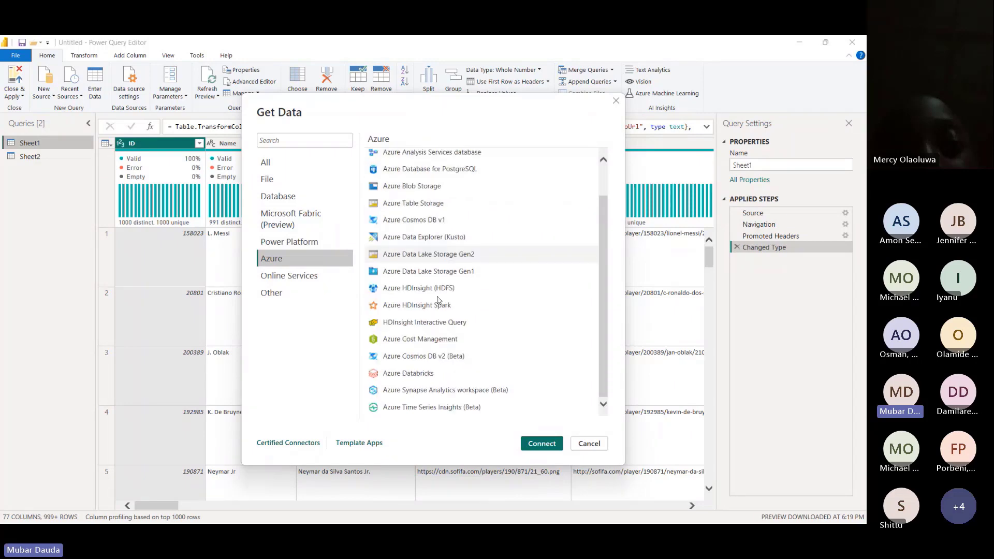
left_click(286, 276)
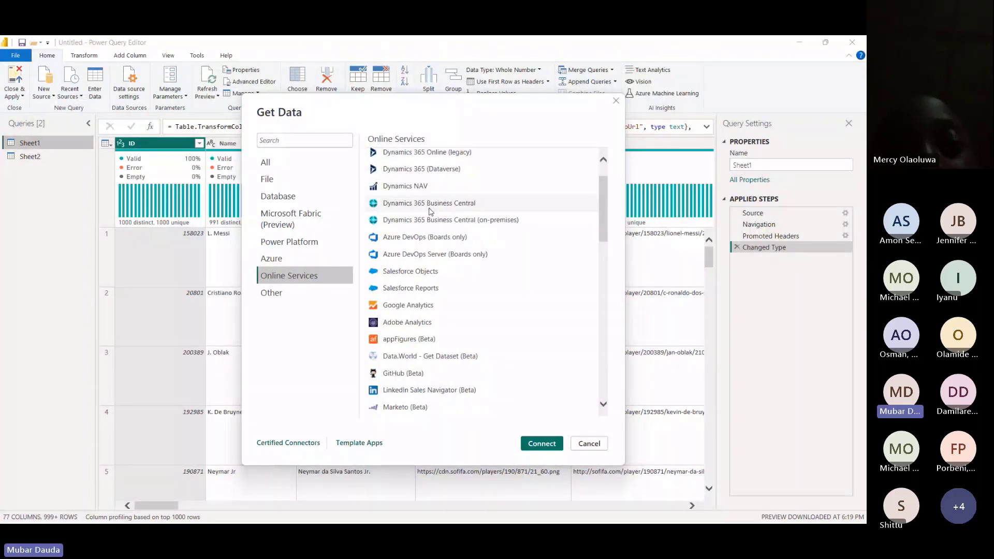
scroll(430, 212, "down", 10)
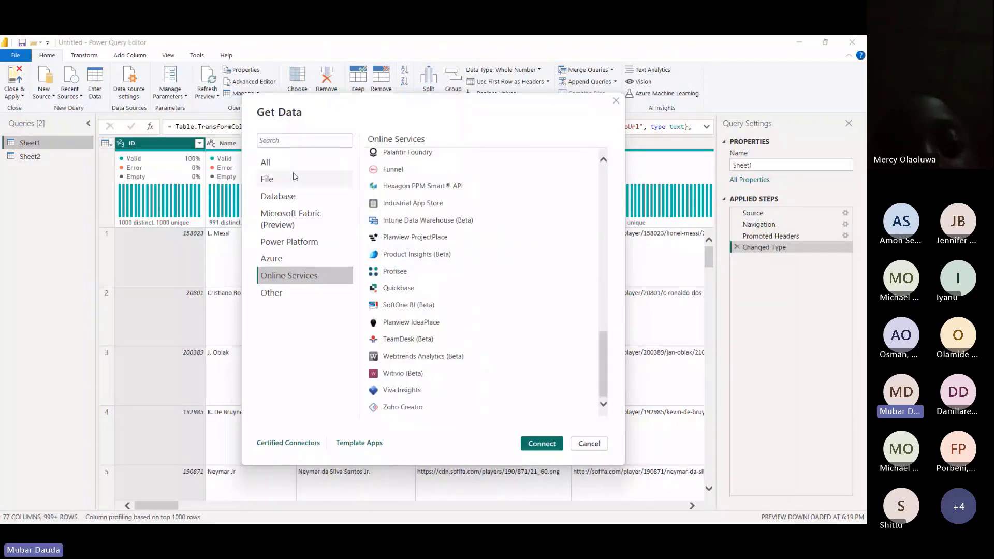
left_click(280, 162)
scroll(450, 212, "down", 15)
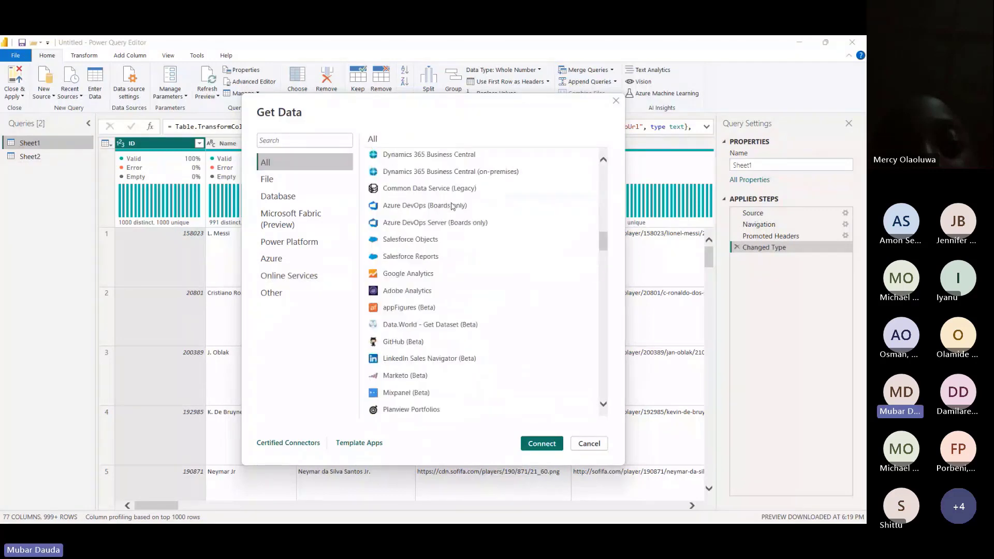
scroll(449, 212, "up", 5)
scroll(449, 211, "up", 10)
scroll(450, 211, "down", 8)
scroll(423, 339, "up", 3)
scroll(427, 337, "down", 2)
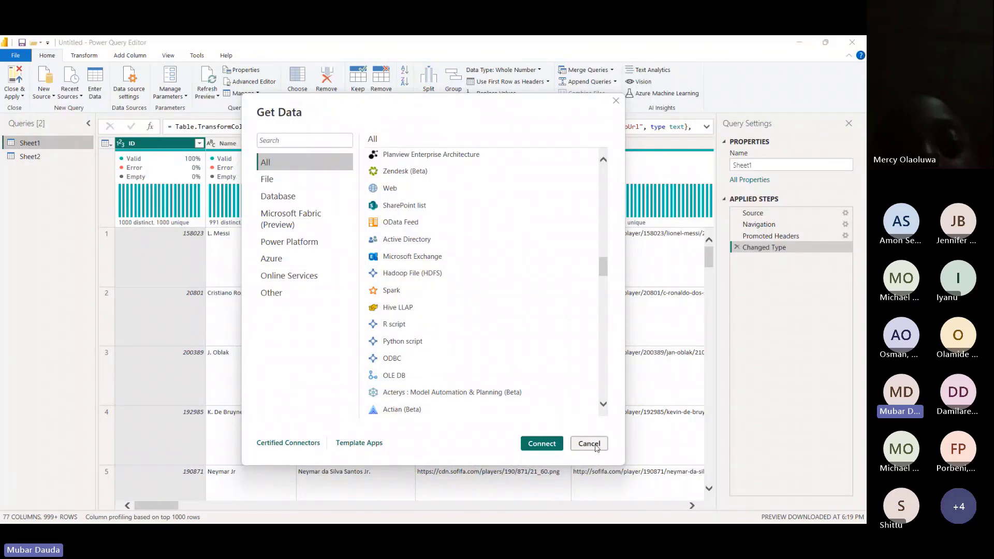
left_click(579, 443)
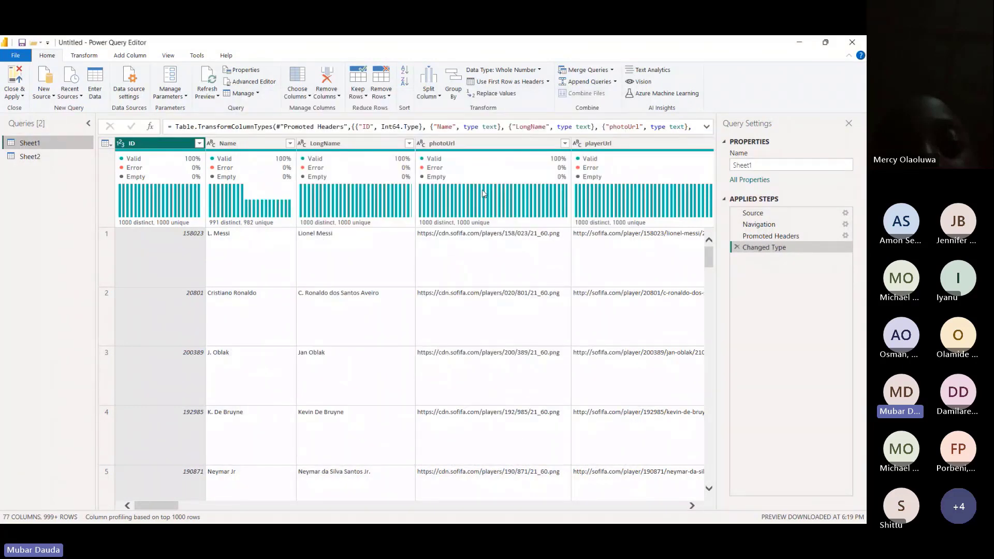
mouse_move(298, 225)
left_click(98, 56)
left_click(130, 56)
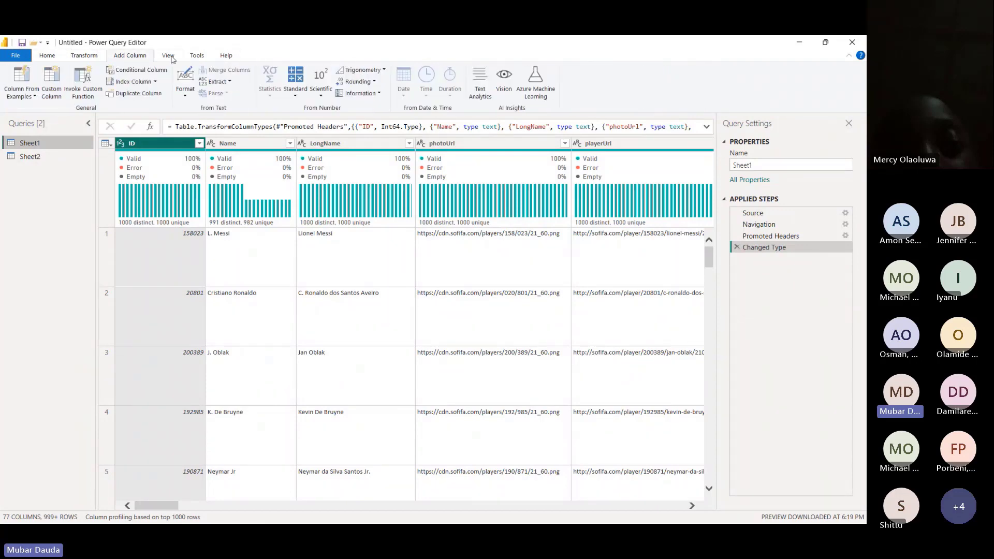
left_click(195, 59)
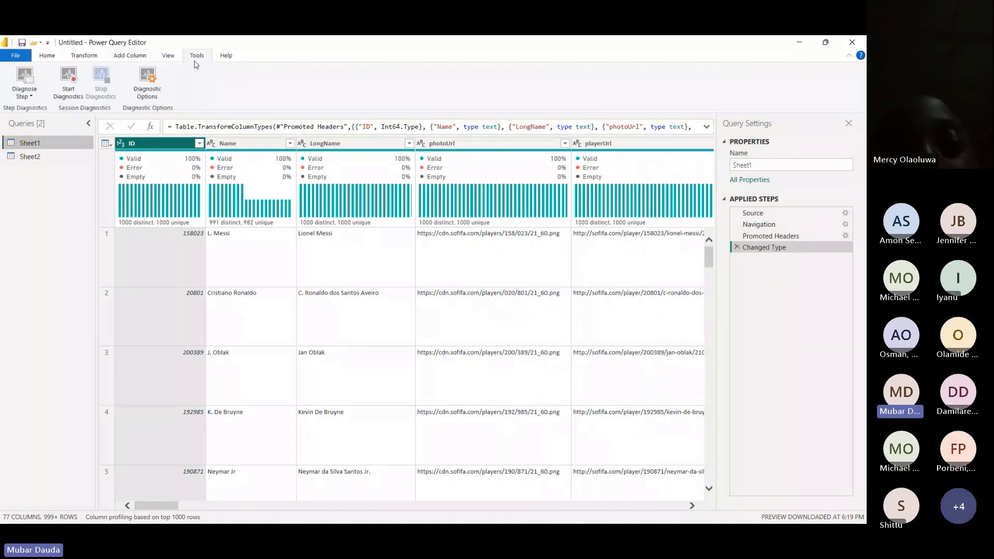
left_click(226, 57)
left_click(47, 55)
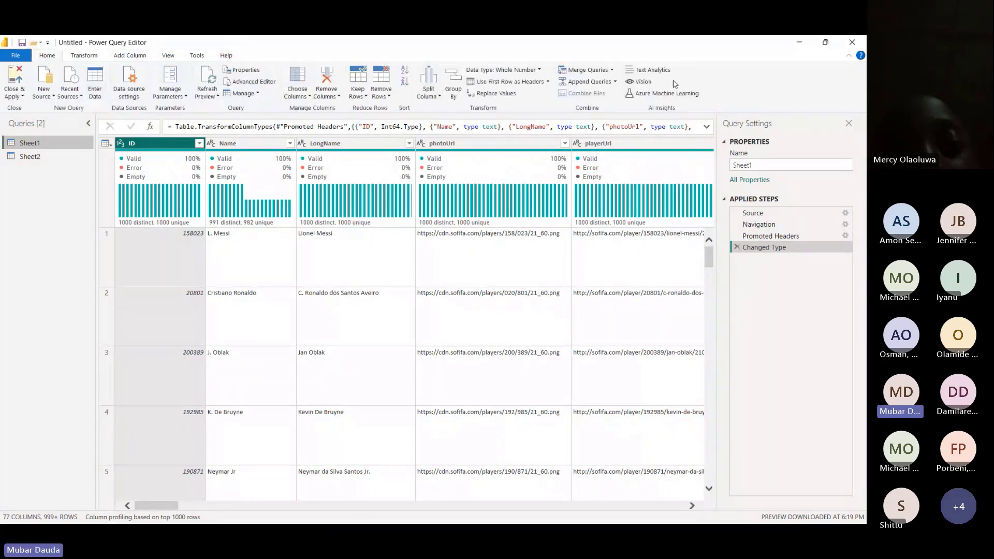
left_click(83, 55)
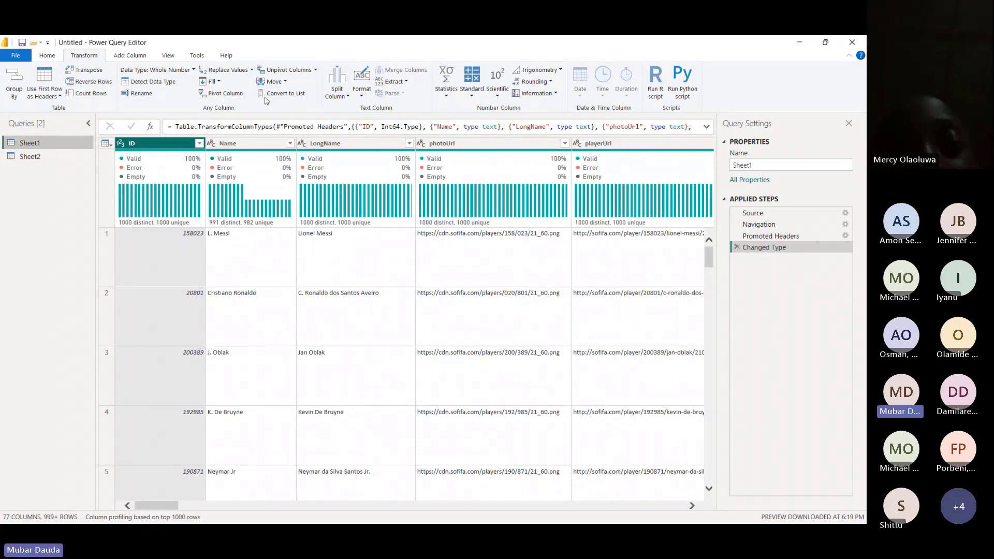
left_click(128, 58)
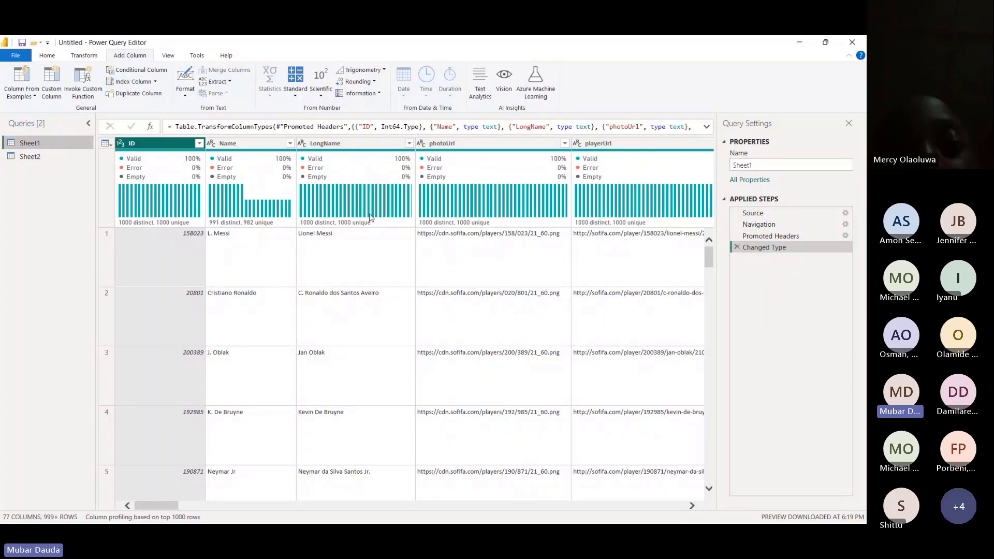
On the View ribbon, turn Column quality and Column distribution off, then back on.
mouse_move(389, 227)
left_click(167, 55)
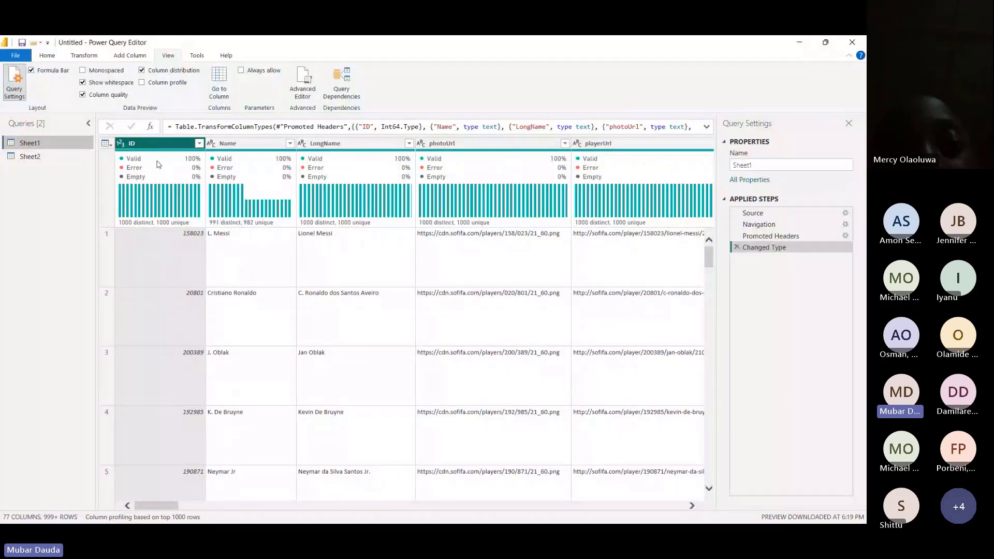
mouse_move(182, 163)
left_click_drag(176, 507, 74, 462)
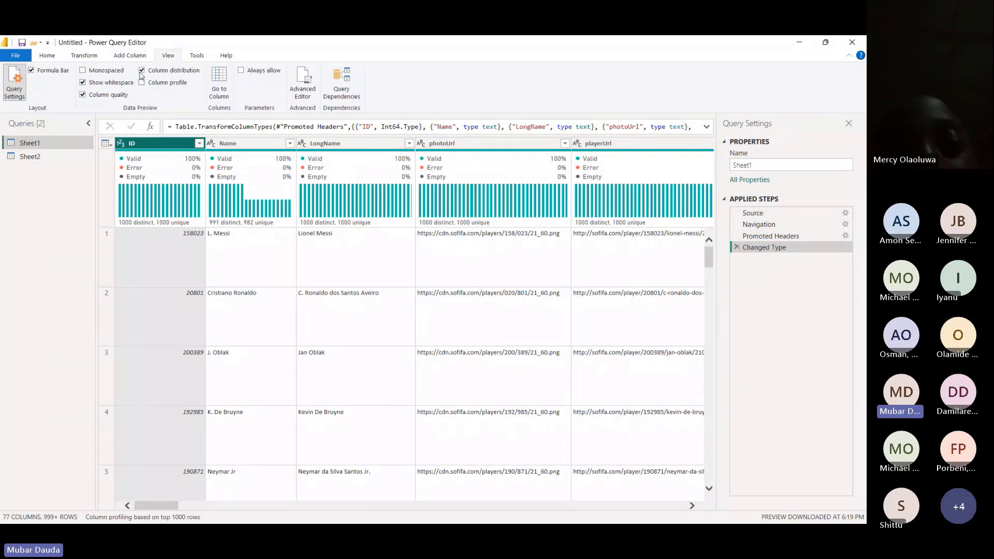
left_click(82, 97)
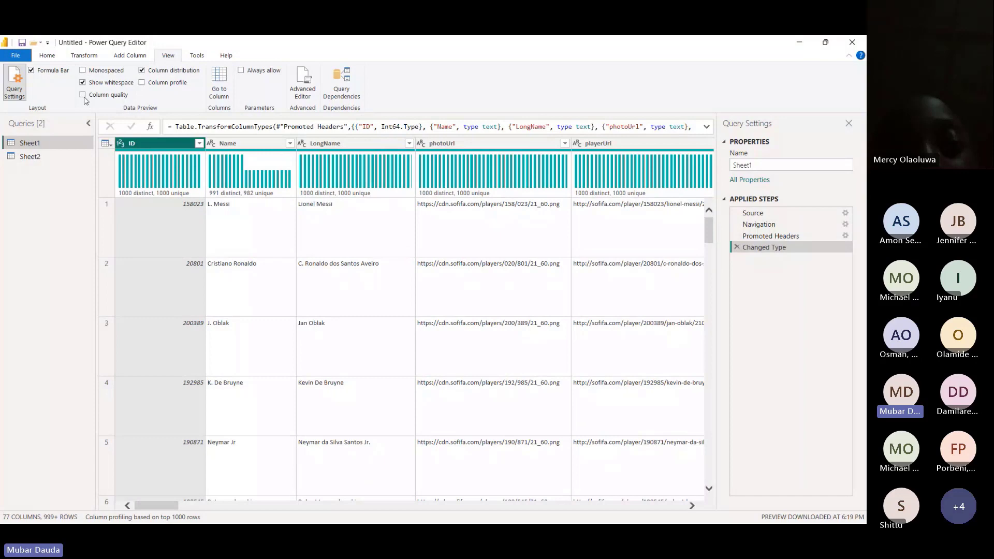
left_click(143, 70)
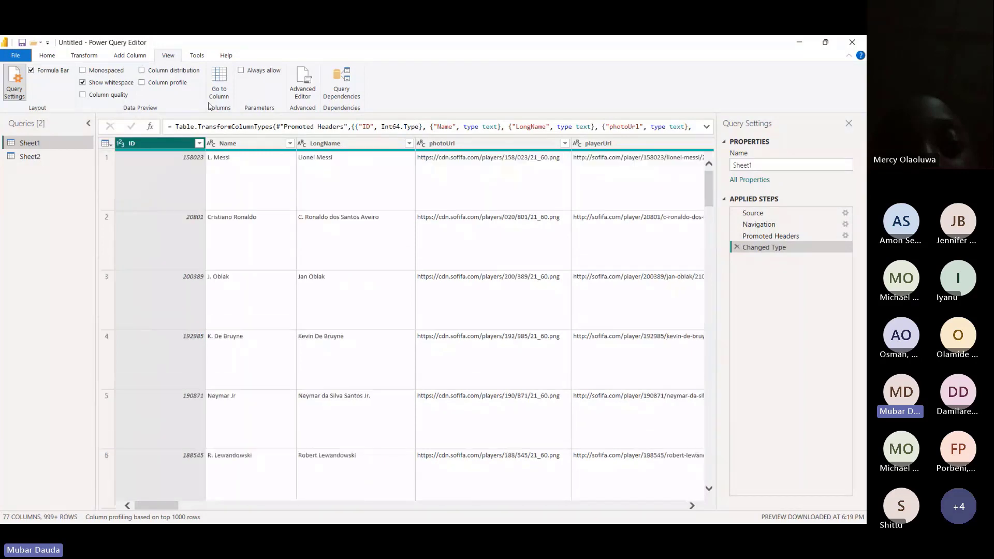
left_click(142, 71)
left_click(82, 95)
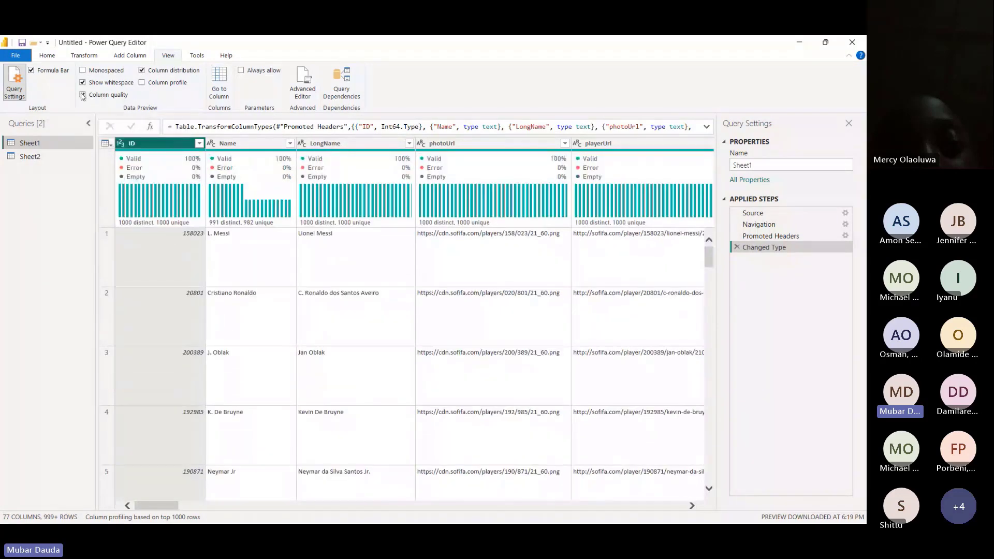
Enable Column profile and review the statistics of the Name and LongName columns.
left_click(143, 82)
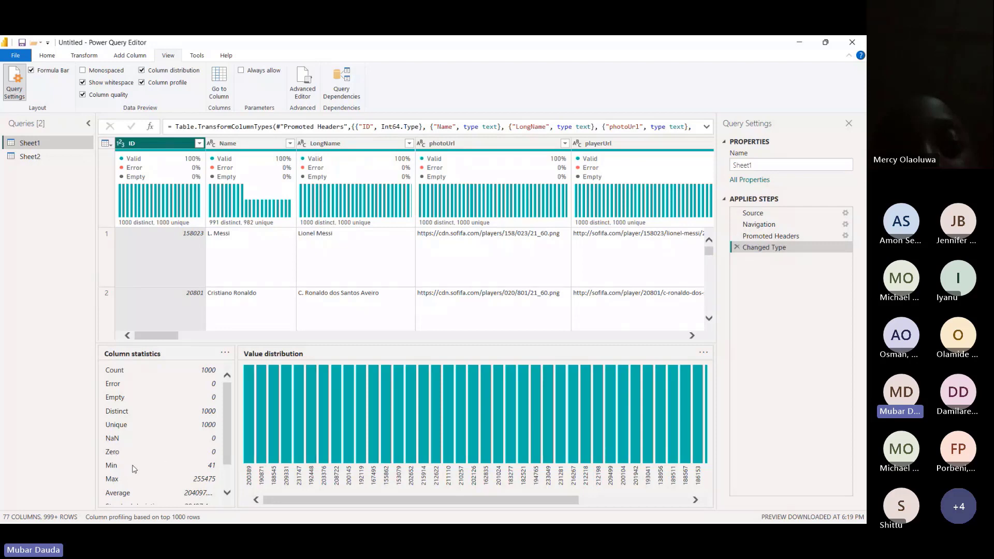
scroll(158, 476, "down", 1)
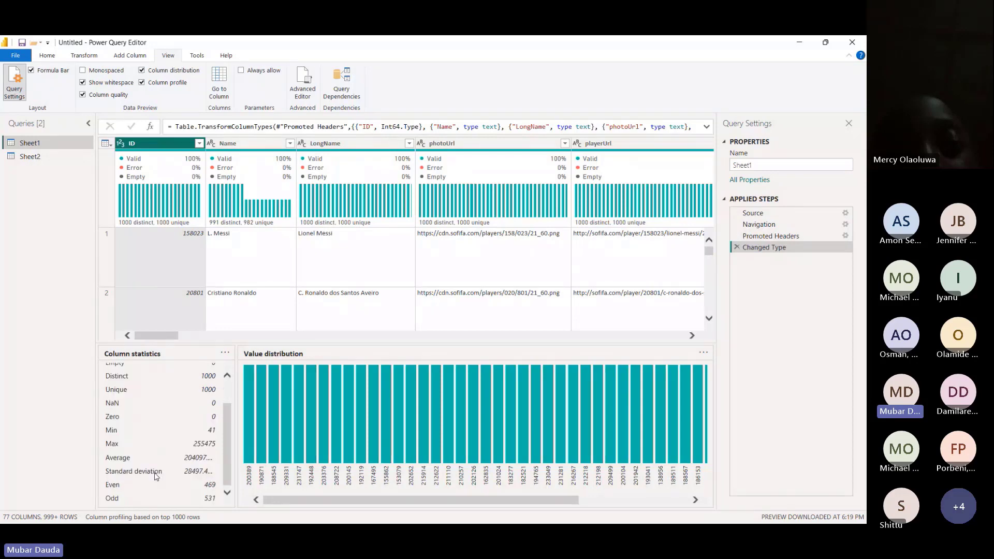
scroll(166, 402, "up", 1)
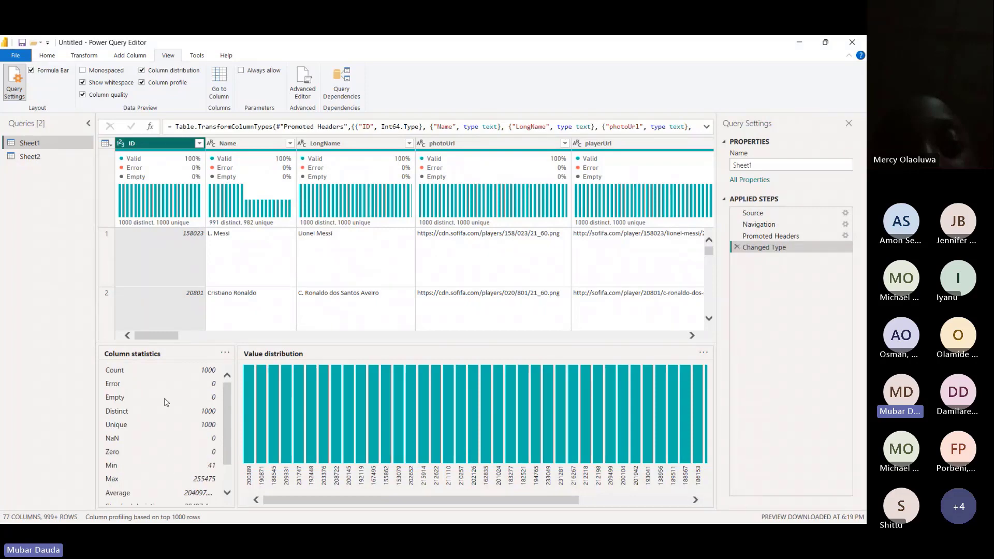
left_click(228, 143)
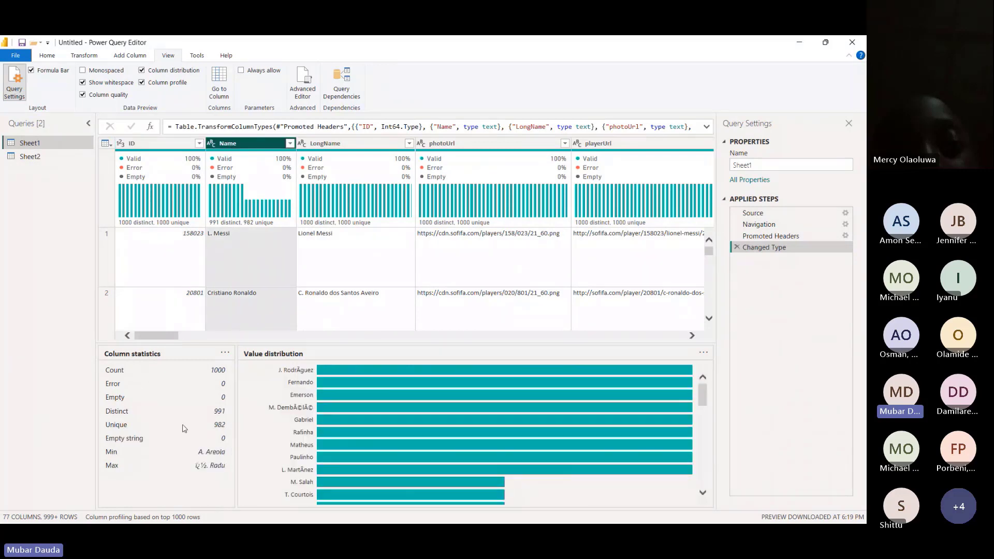
key("Right")
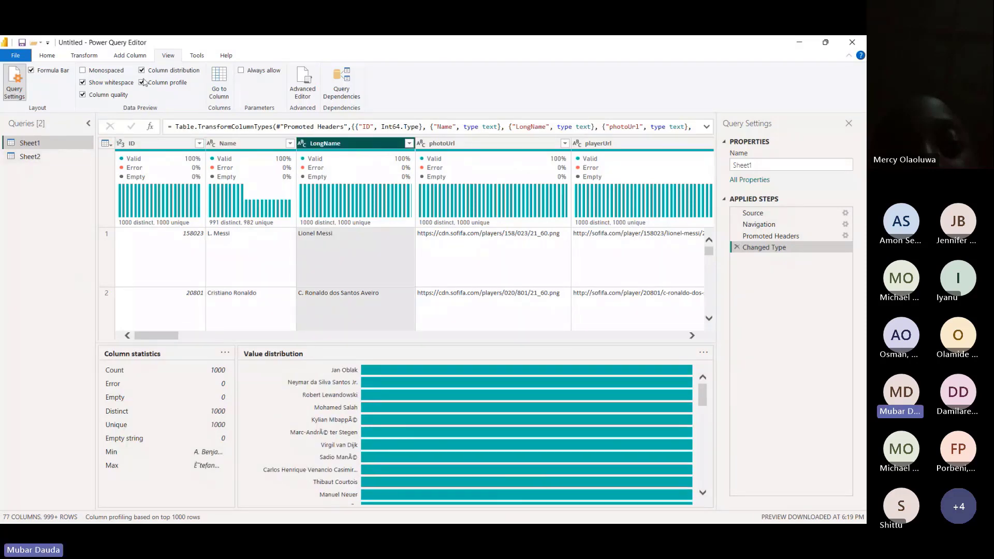
left_click(130, 55)
left_click(161, 54)
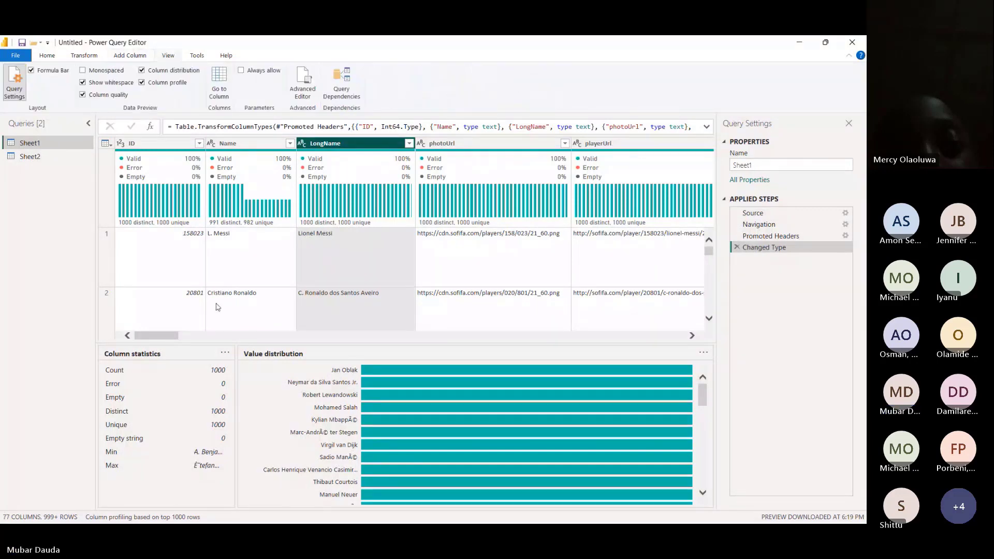
Switch to Sheet2 and back to Sheet1, then scroll across Sheet1's 77 columns.
left_click(50, 156)
left_click(55, 146)
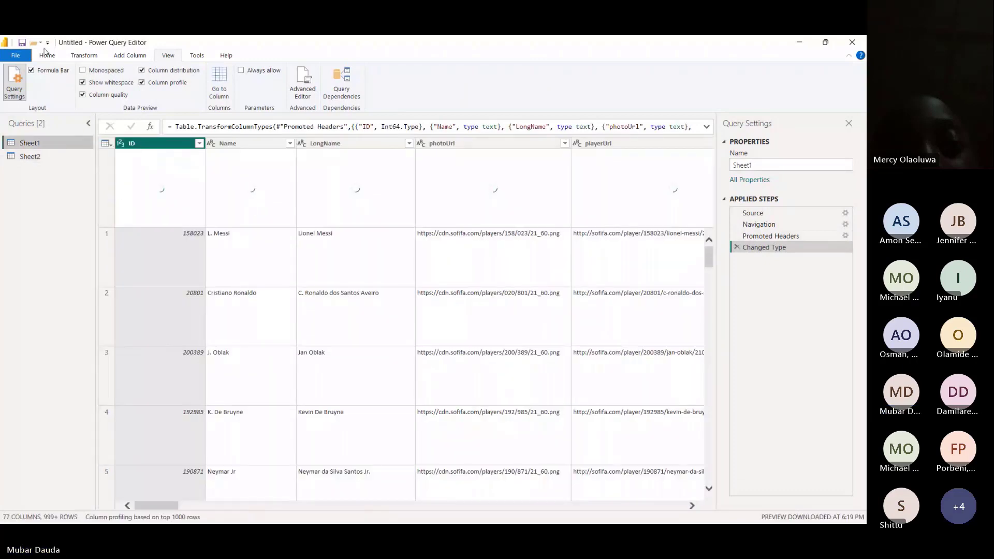
left_click(47, 55)
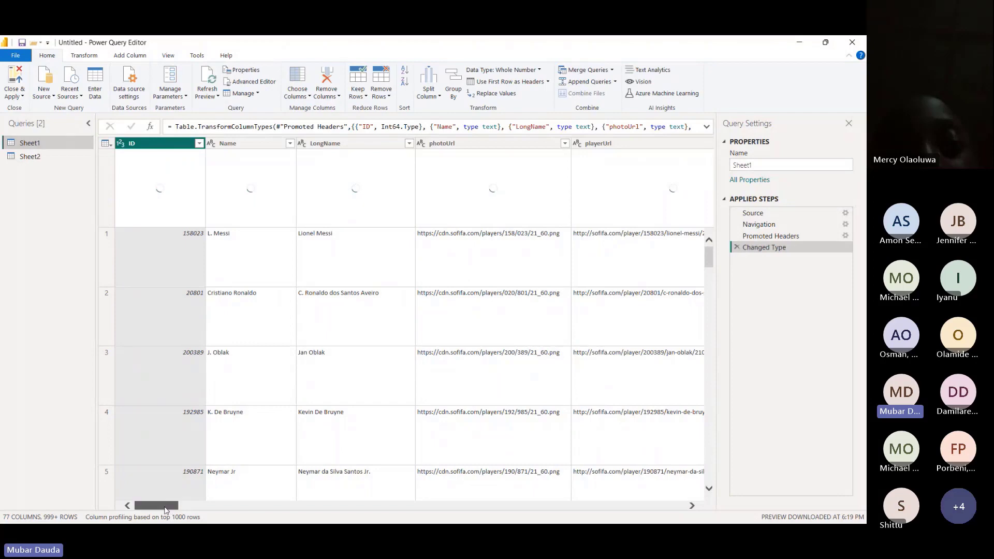
left_click_drag(166, 510, 191, 517)
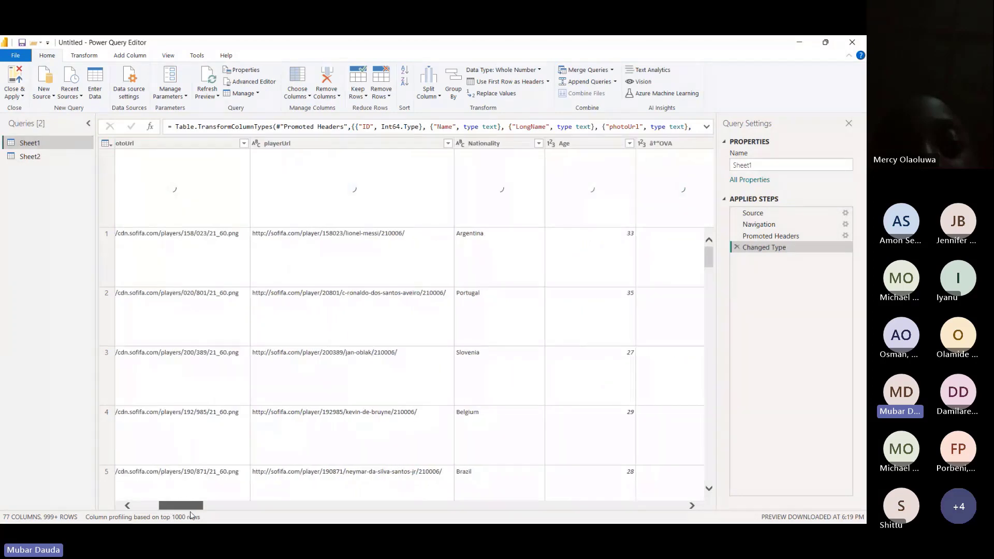
left_click_drag(192, 517, 148, 517)
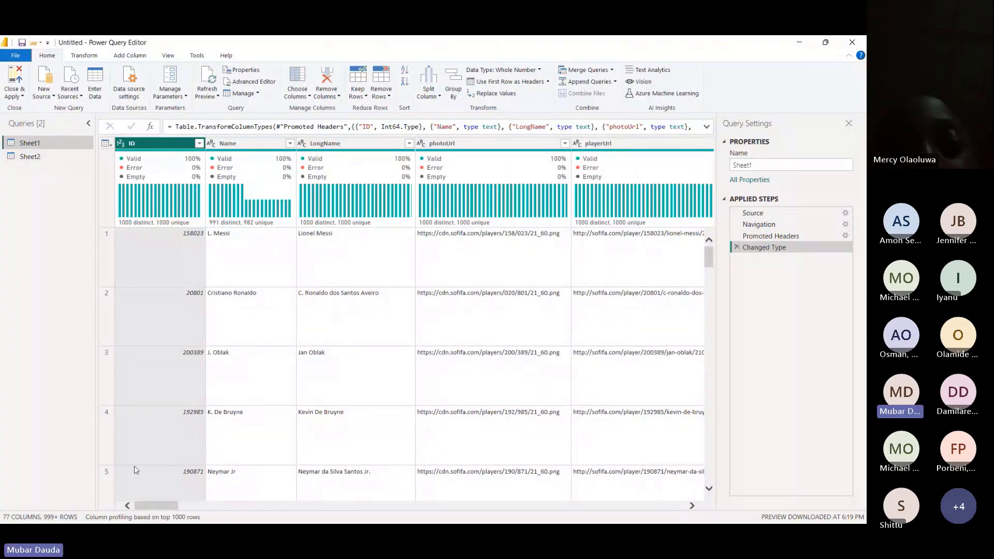
mouse_move(156, 510)
left_mouse_down()
mouse_move(170, 510)
mouse_move(147, 513)
mouse_move(167, 512)
left_mouse_up()
mouse_move(226, 157)
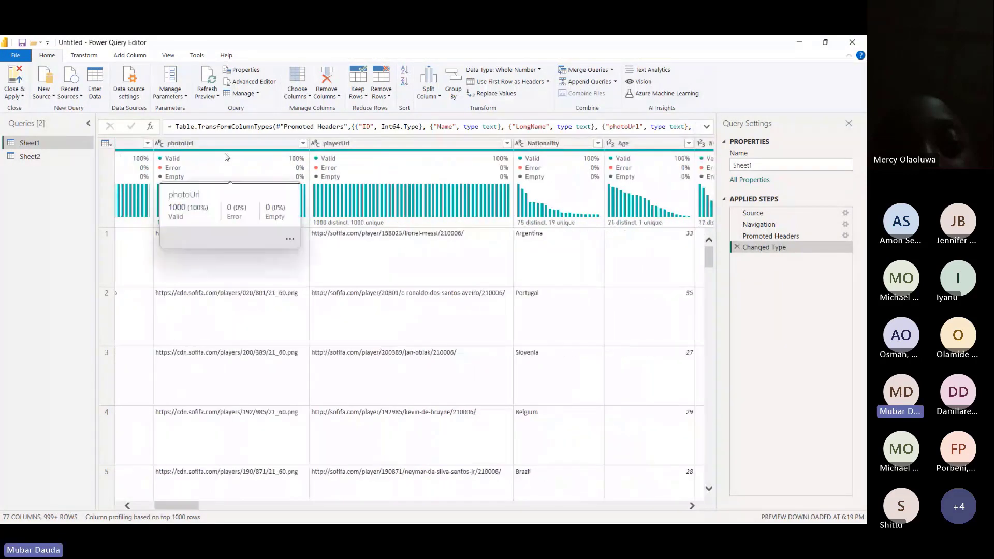
left_click_drag(196, 507, 241, 516)
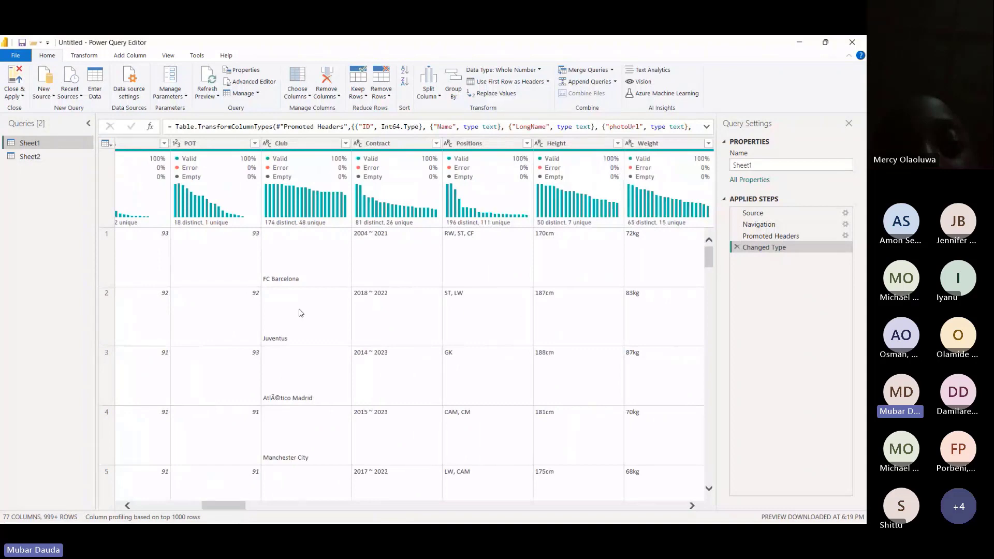
Inspect the FC Barcelona cell in Club to check its surrounding spaces.
left_click(298, 278)
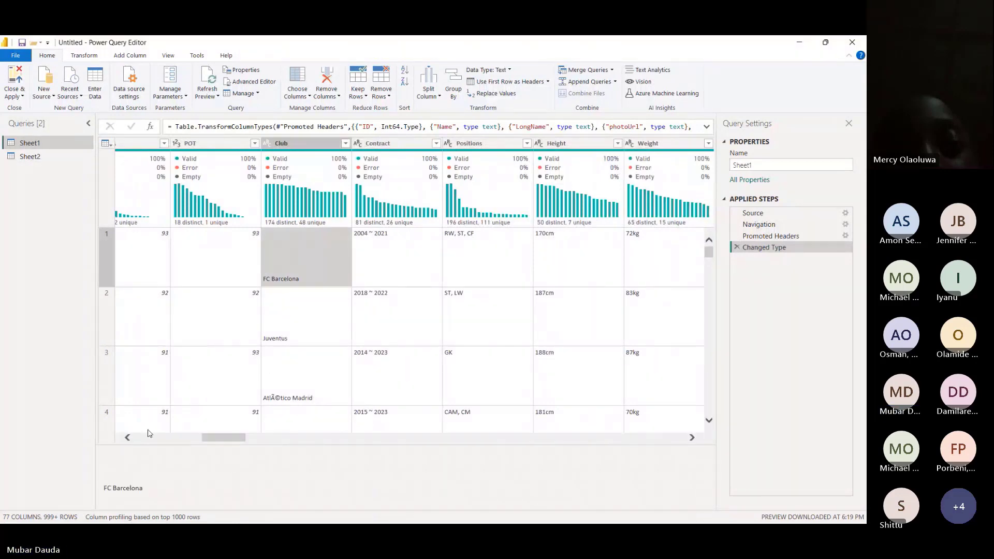
left_click(134, 469)
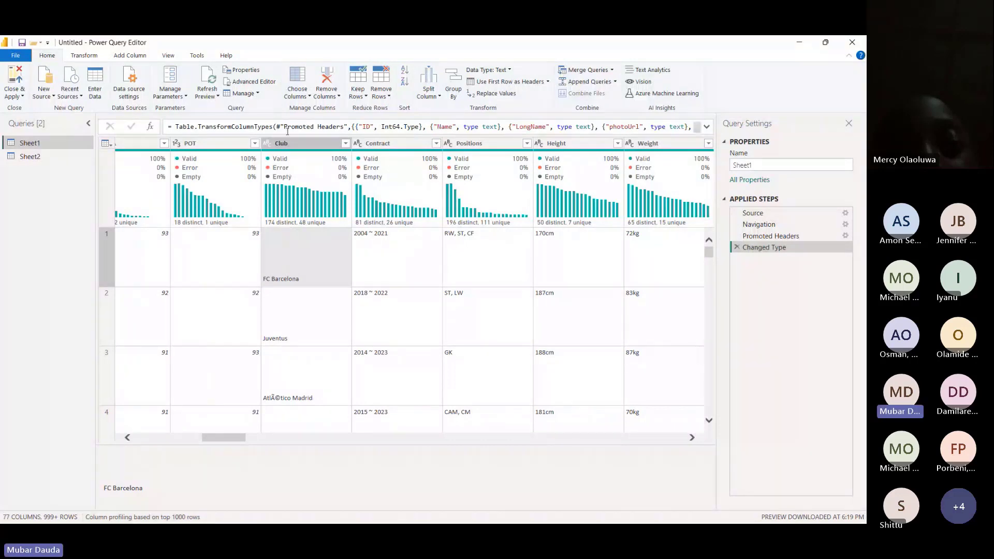
mouse_move(238, 439)
left_mouse_down()
mouse_move(226, 444)
mouse_move(282, 445)
mouse_move(197, 439)
mouse_move(245, 439)
left_mouse_up()
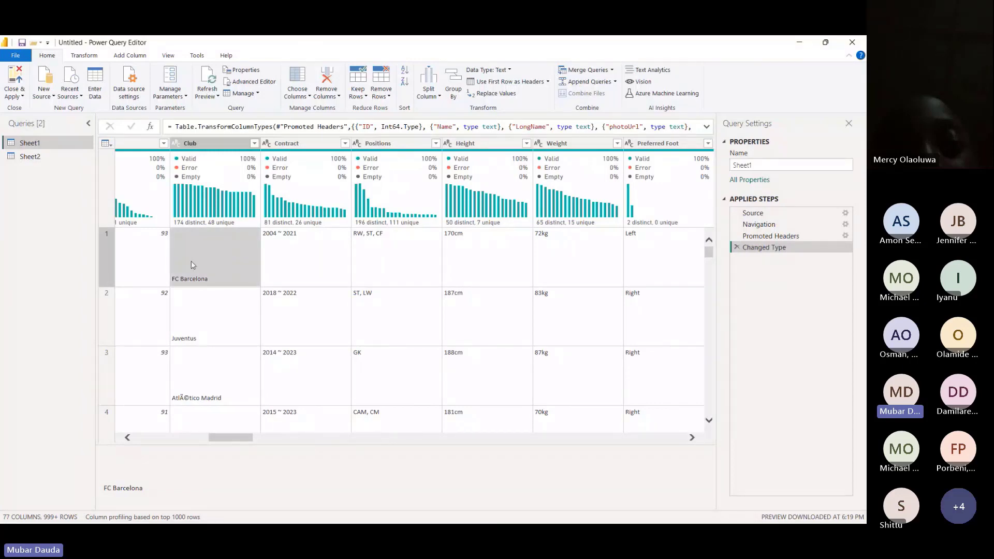
left_click(115, 473)
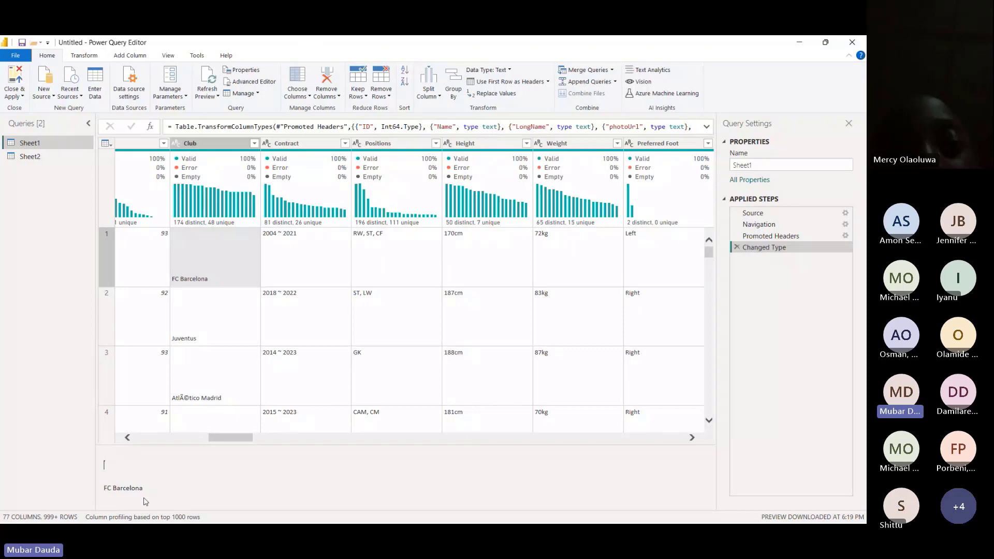
mouse_move(153, 522)
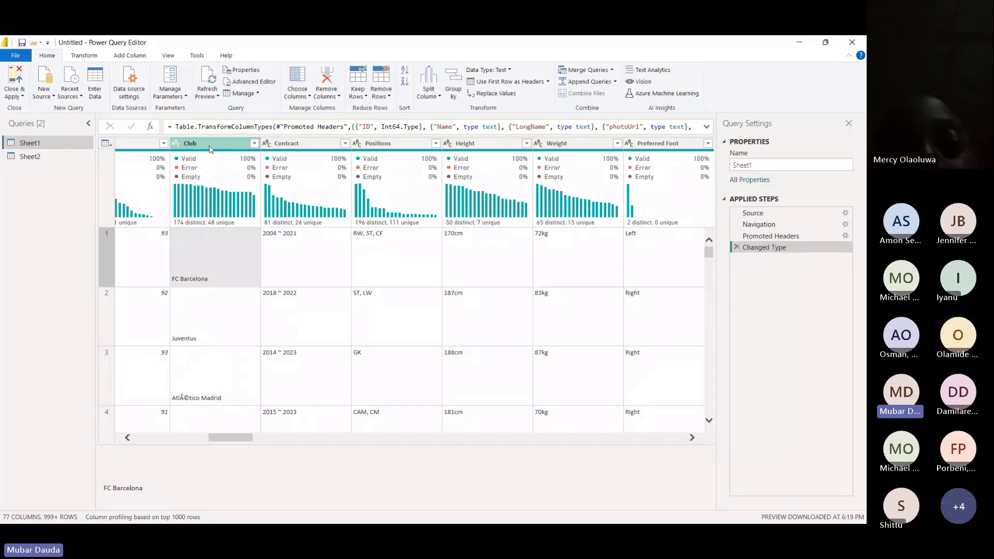
Trim whitespace from the Club column values with Transform > Trim.
right_click(211, 150)
mouse_move(326, 254)
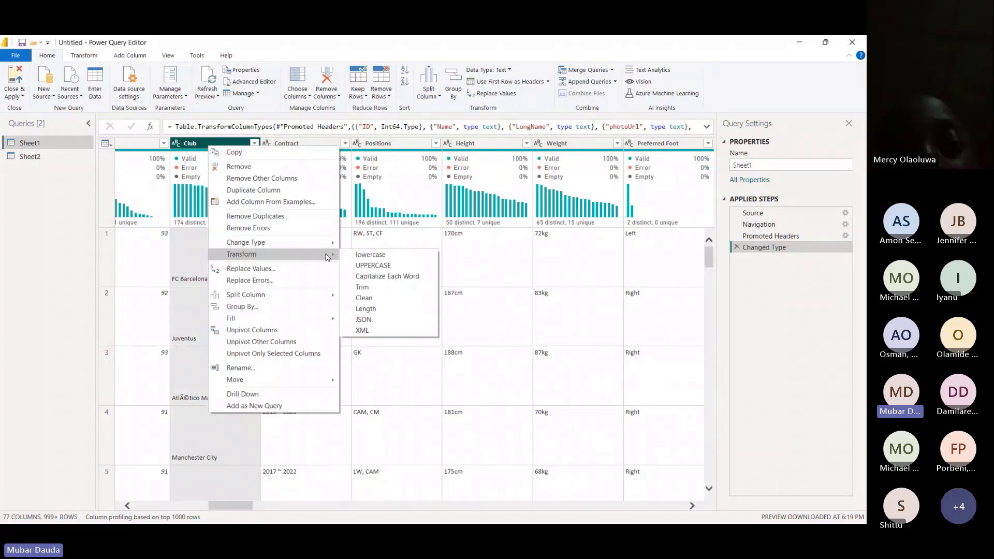
left_click(376, 289)
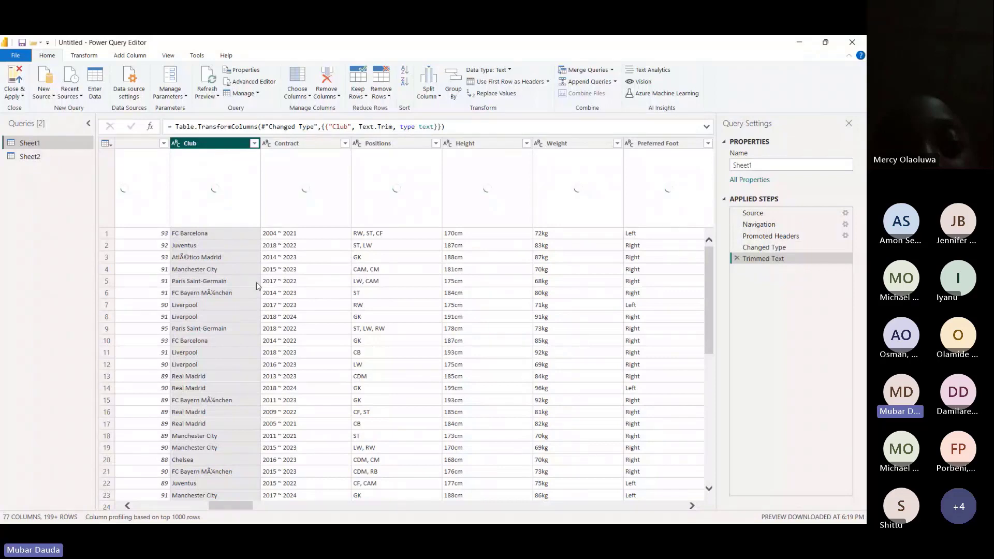
Inspect Loan Date End, dismiss its filter list, and delete the column, leaving 76 columns.
left_click_drag(215, 512, 151, 514)
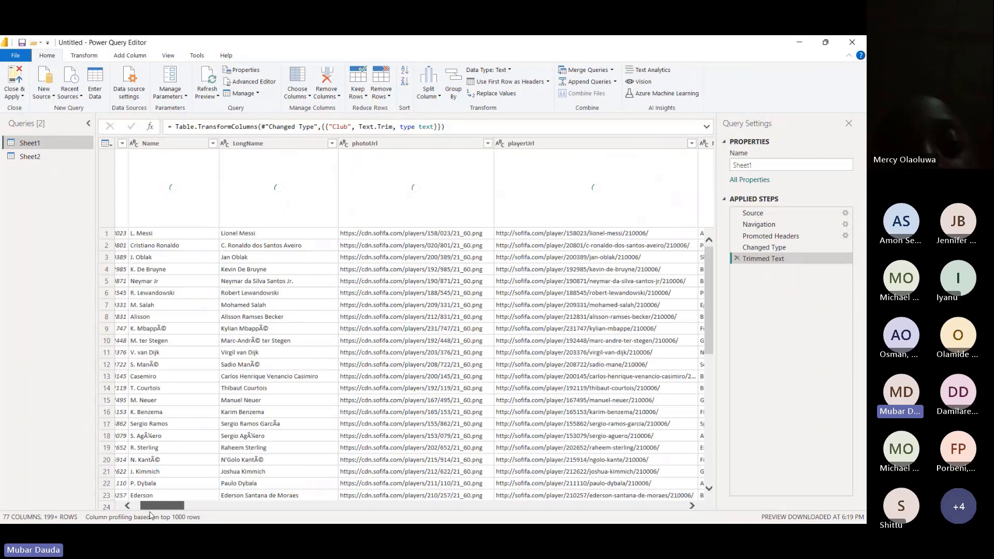
left_click_drag(151, 514, 274, 512)
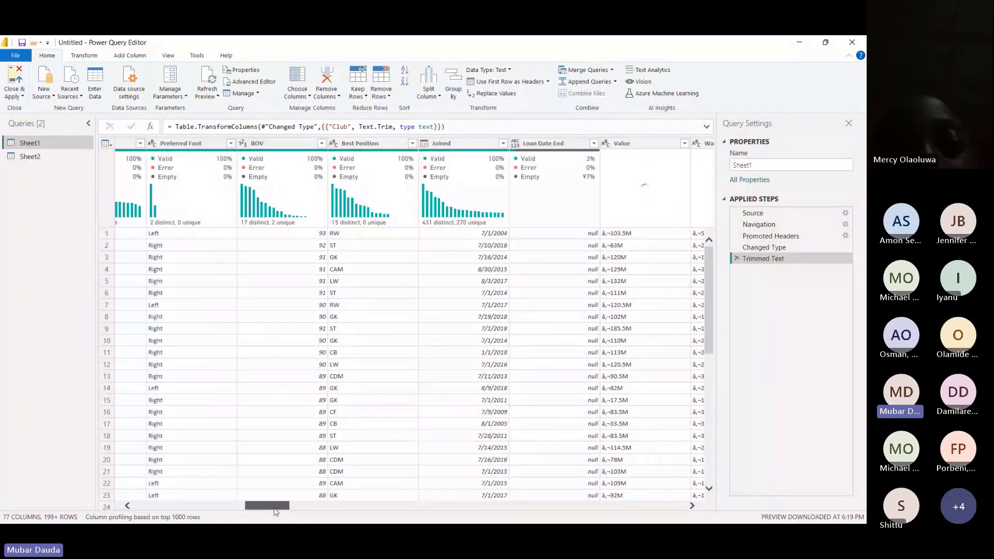
left_click(534, 150)
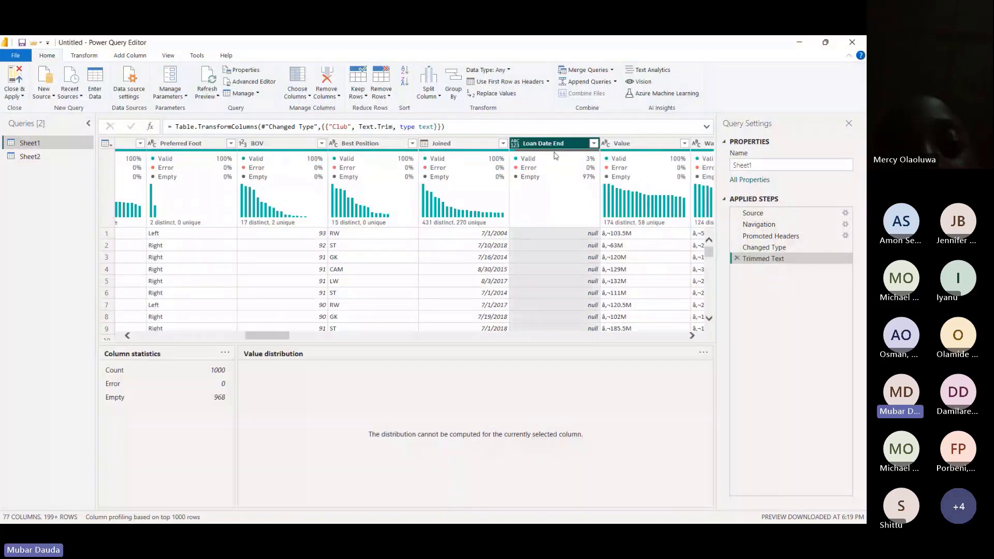
left_click(594, 143)
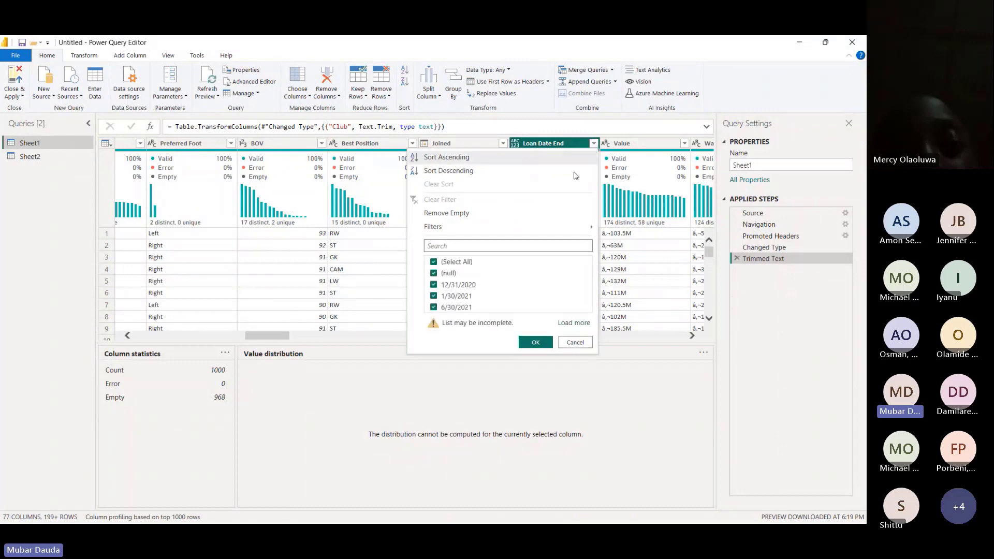
left_click(574, 341)
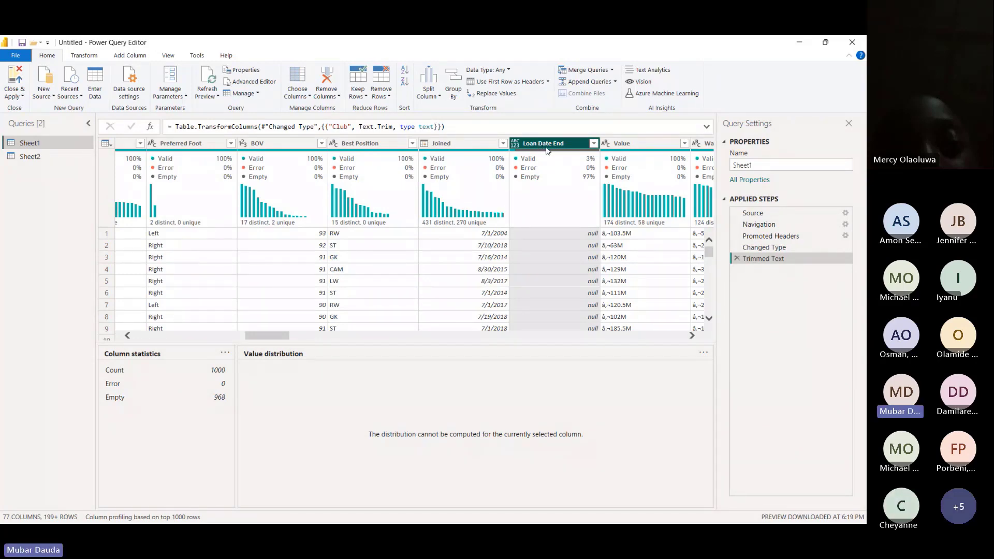
left_click(595, 145)
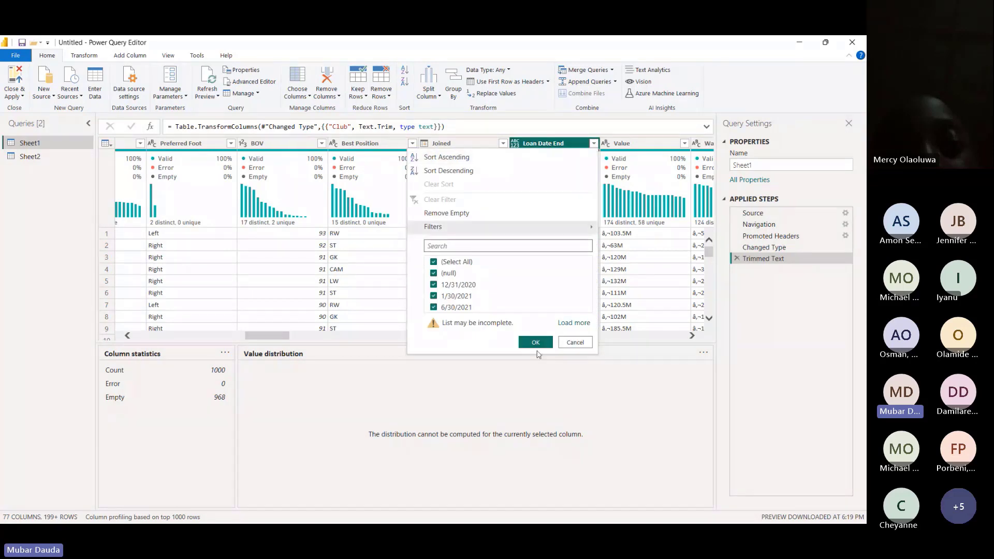
left_click(577, 343)
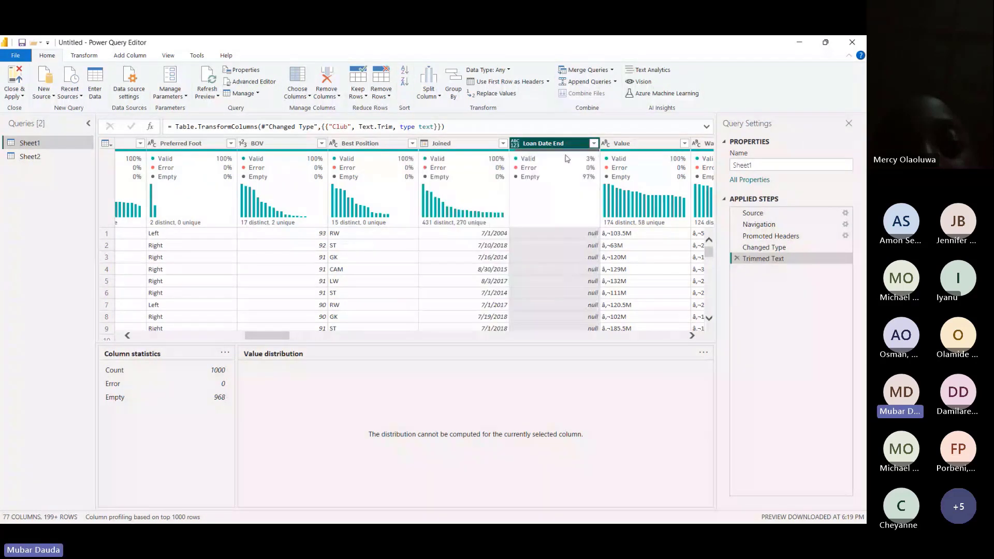
key("Delete")
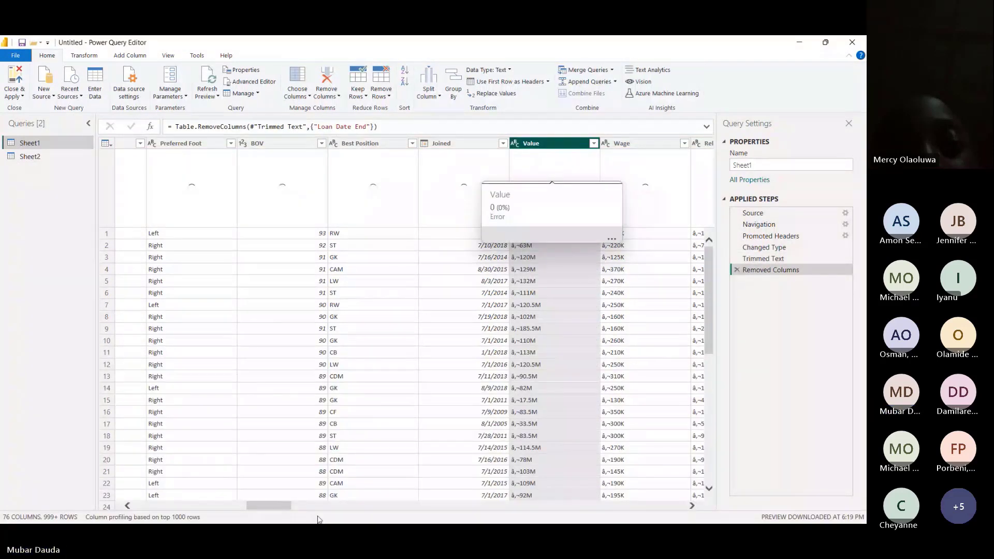
mouse_move(254, 506)
left_mouse_down()
mouse_move(201, 518)
mouse_move(241, 521)
left_mouse_up()
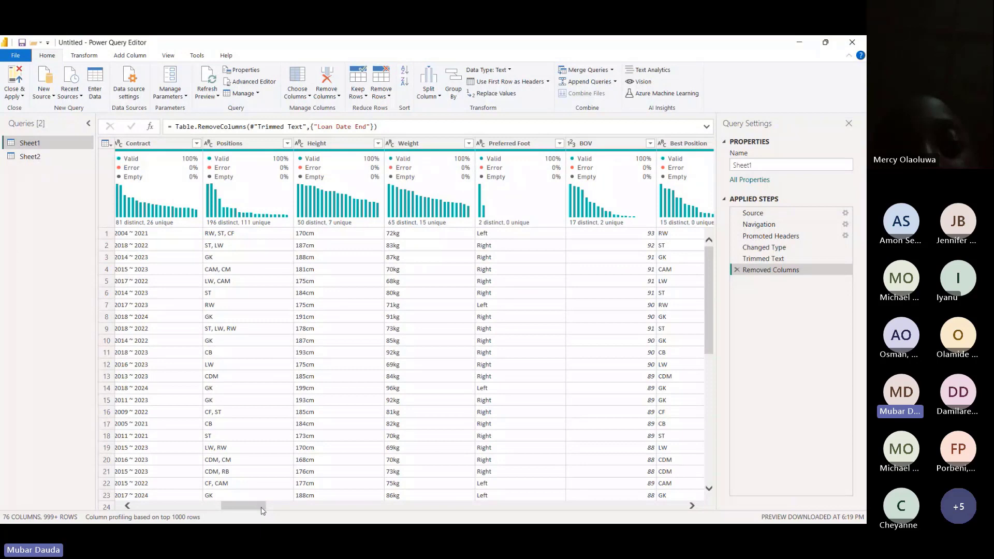
left_click_drag(262, 510, 351, 513)
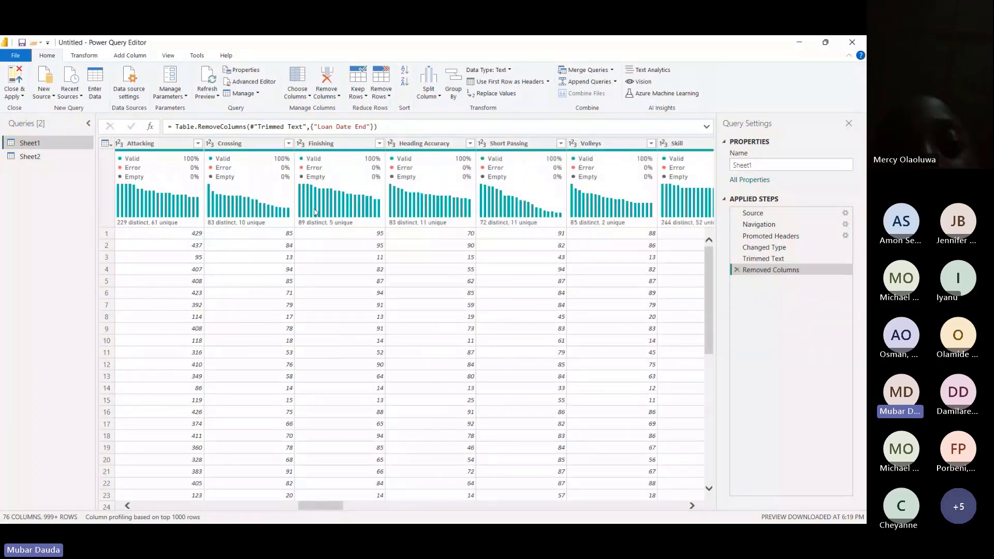
left_click(320, 144)
left_click(420, 143, "ctrl")
left_click(528, 144, "ctrl")
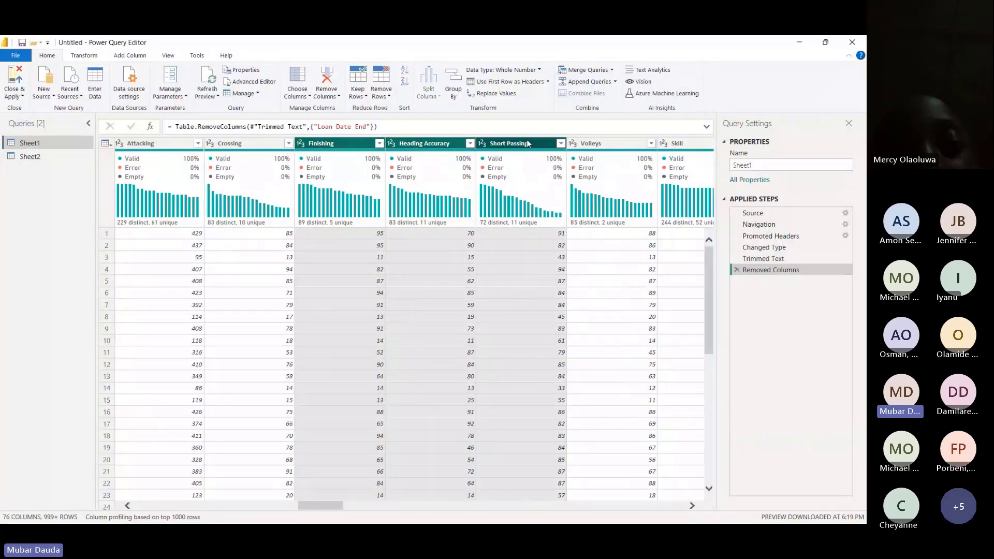
left_click(590, 143, "ctrl")
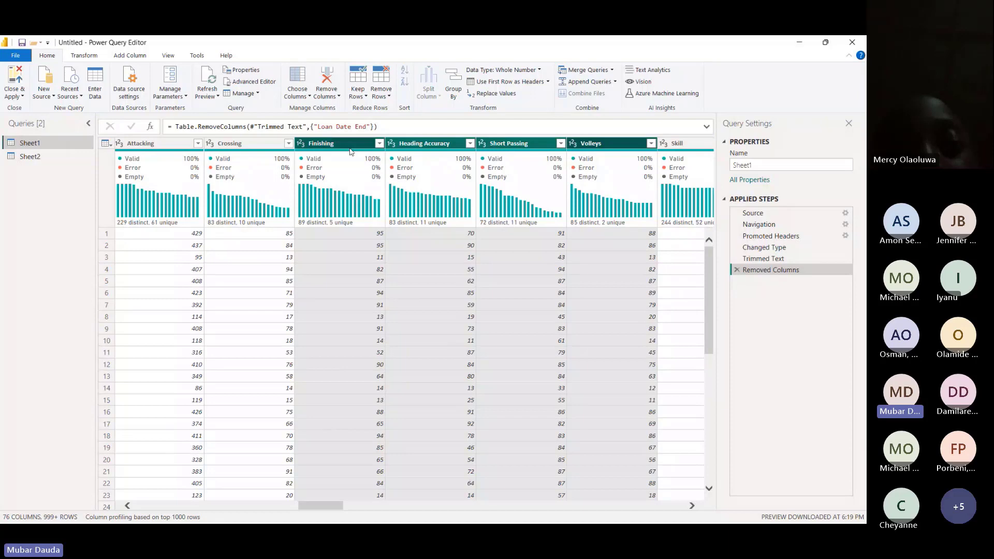
left_click(391, 147)
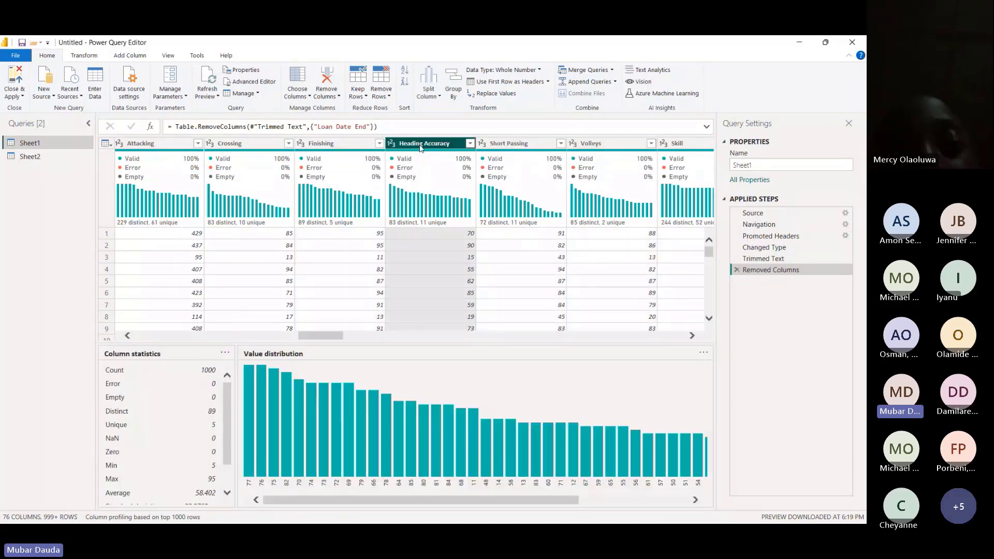
left_click(169, 55)
left_click(142, 83)
left_click(51, 56)
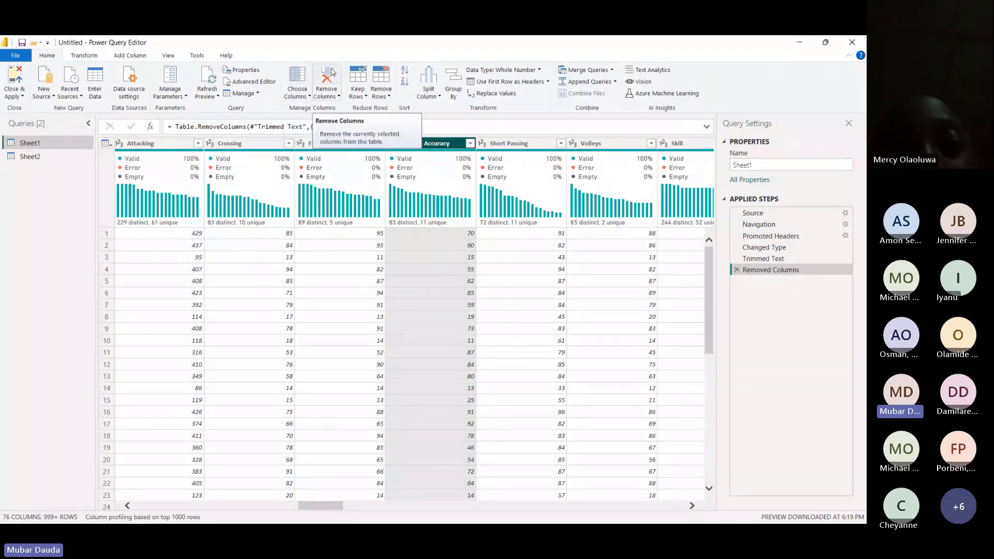
Choose Columns without Total Stats, Base Stats, W/F, SM, A/W, D/W, IR, PAC, SHO, PAS, DRI, DEF, PHY, Hits.
left_click(296, 75)
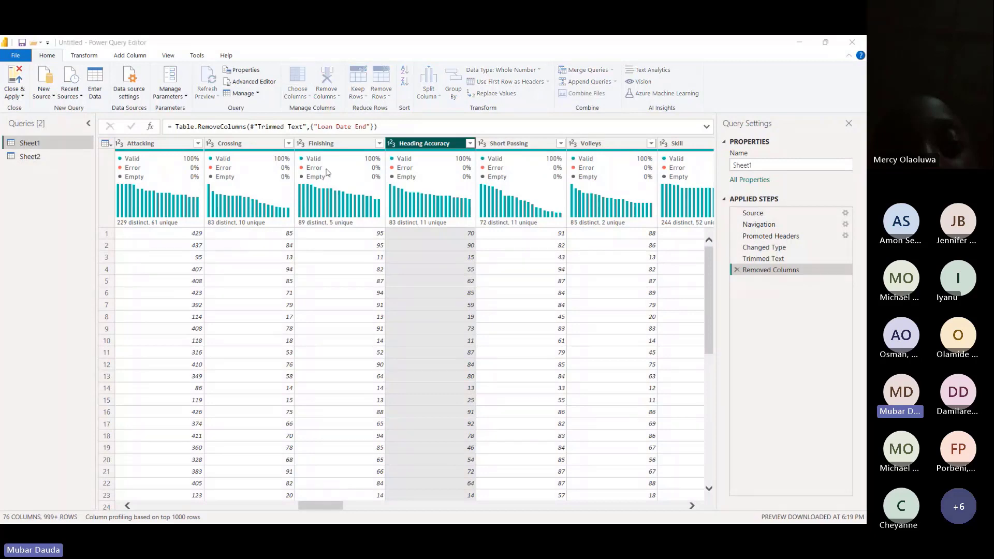
scroll(380, 243, "down", 15)
scroll(368, 233, "up", 15)
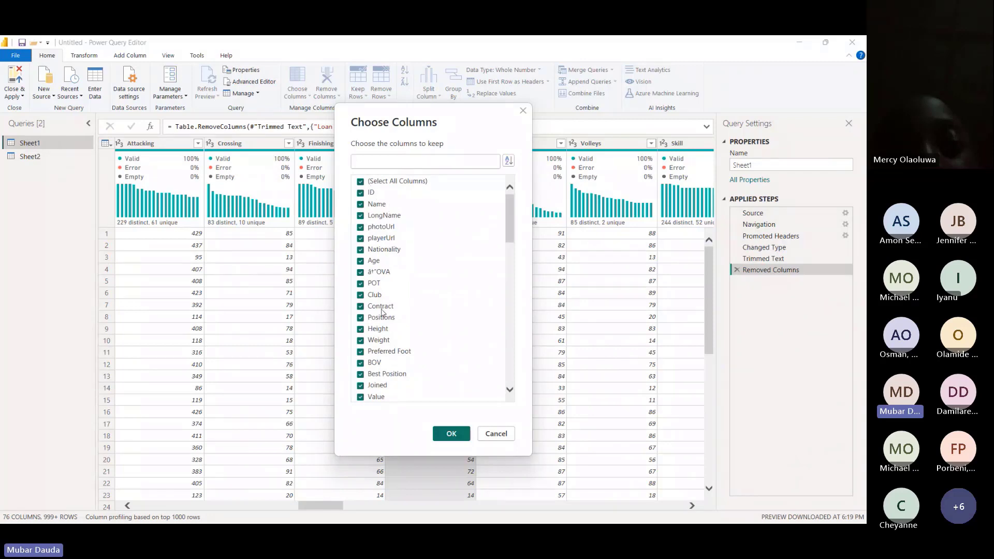
scroll(381, 312, "down", 15)
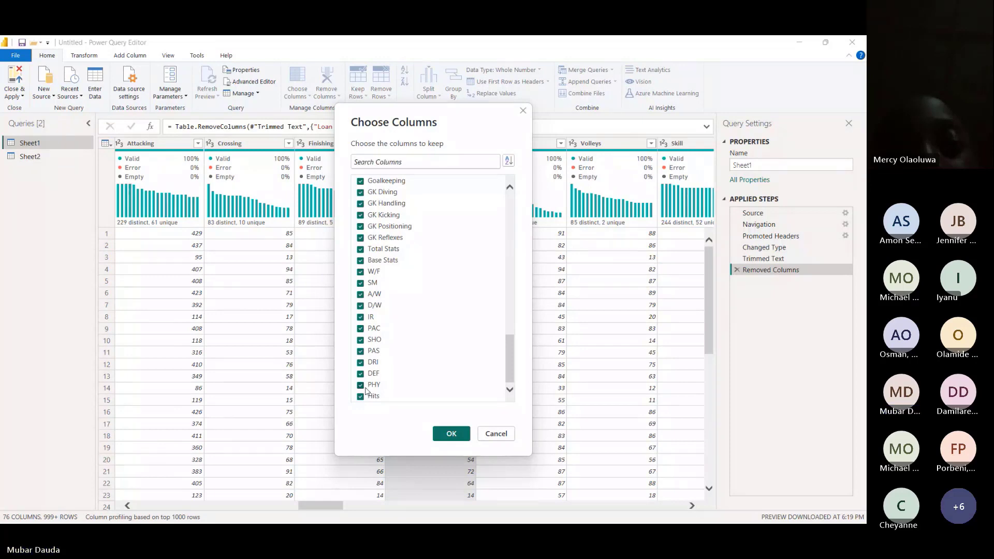
left_click(366, 385)
left_click(368, 374)
left_click(368, 363)
left_click(370, 351)
left_click(370, 340)
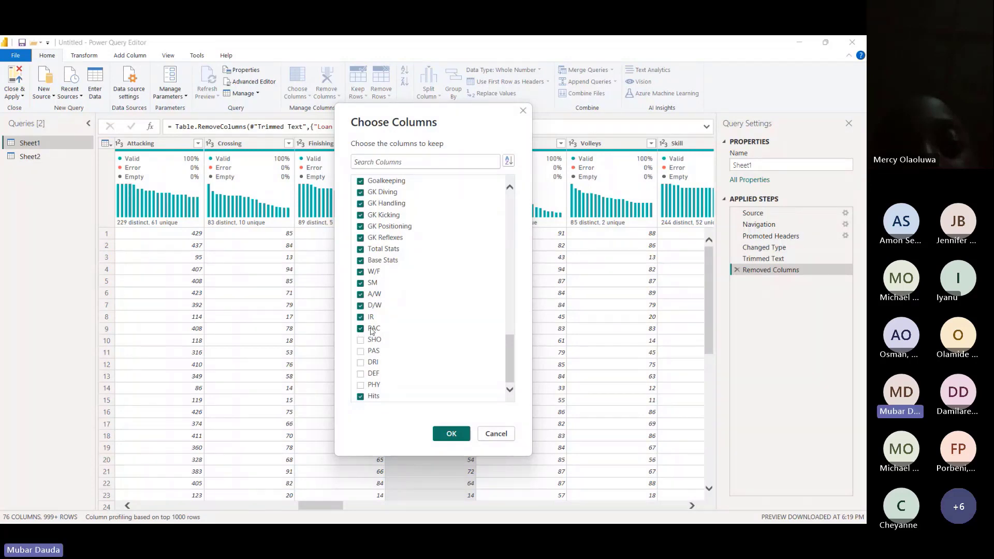
left_click(371, 329)
left_click(371, 317)
left_click(371, 306)
left_click(370, 249)
left_click(371, 261)
left_click(373, 272)
left_click(374, 283)
left_click(377, 295)
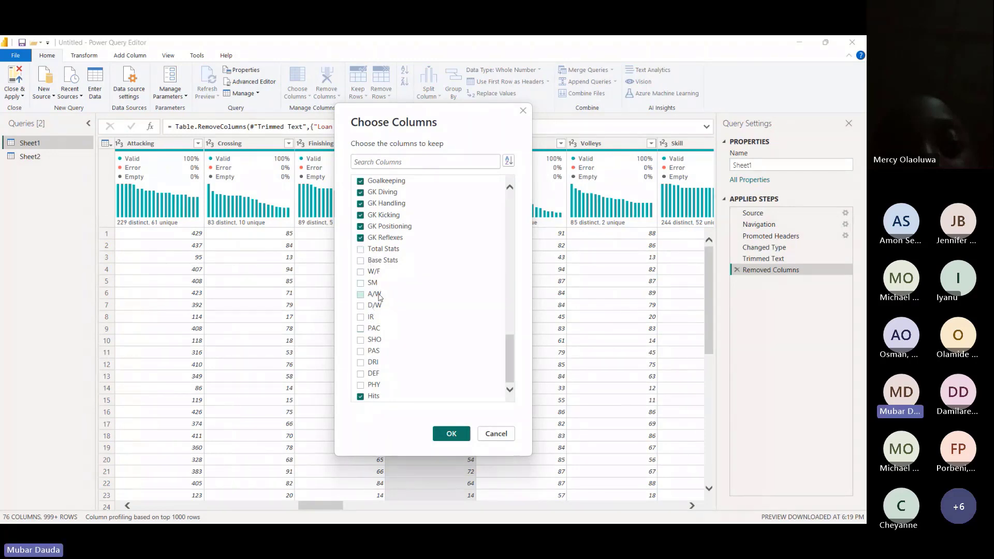
scroll(383, 359, "up", 5)
scroll(384, 358, "down", 5)
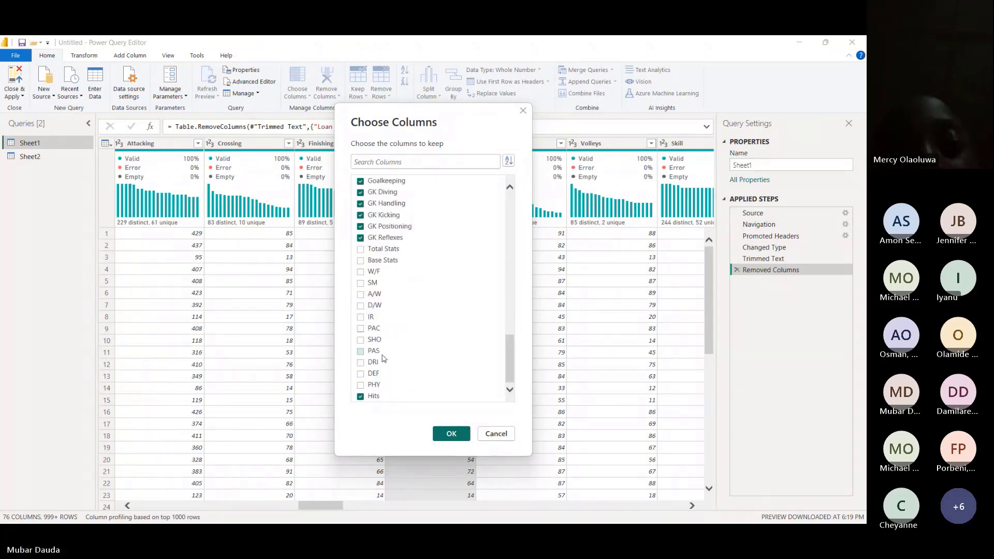
left_click(374, 397)
left_click(451, 433)
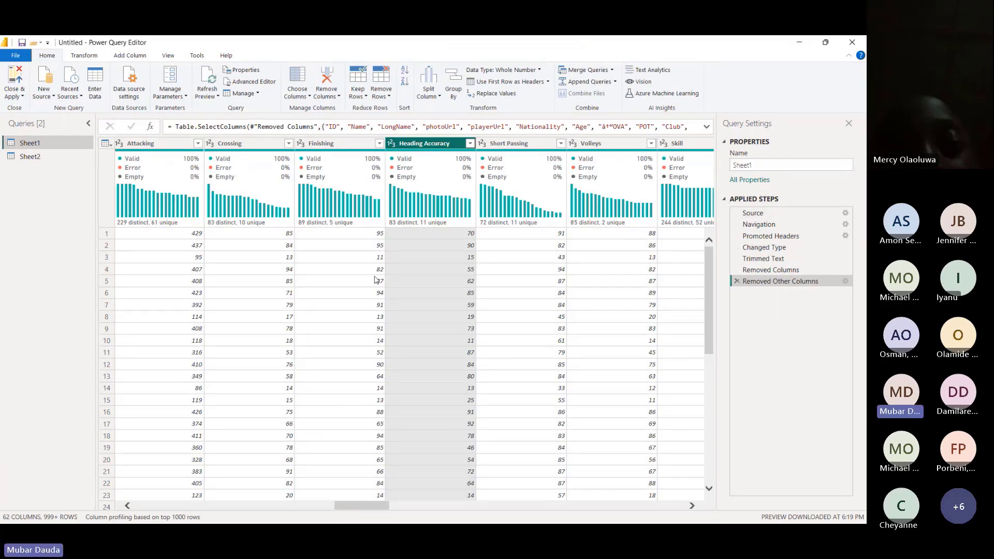
Delete the Removed Other Columns step in Applied Steps, restoring all 76 columns.
left_click_drag(347, 509, 560, 508)
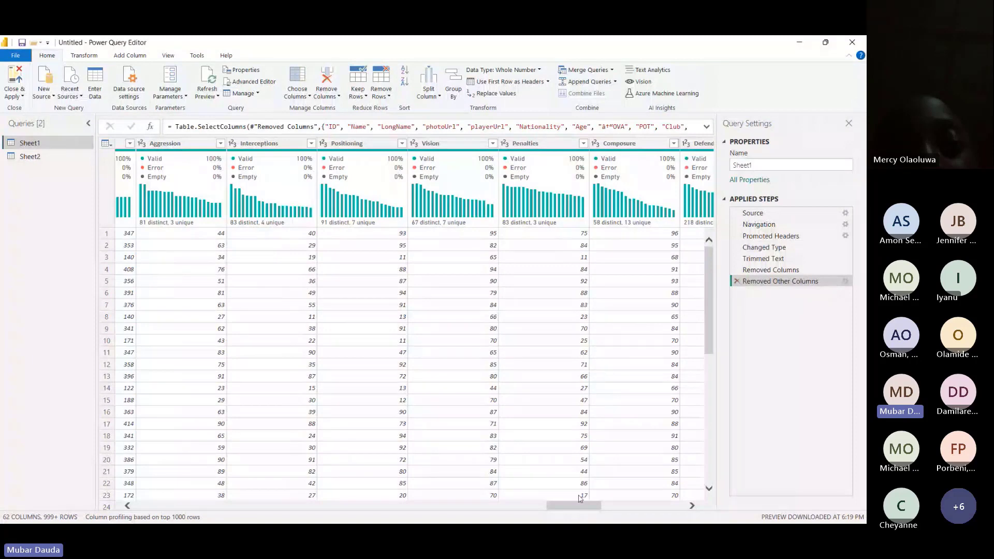
left_click_drag(582, 511, 669, 510)
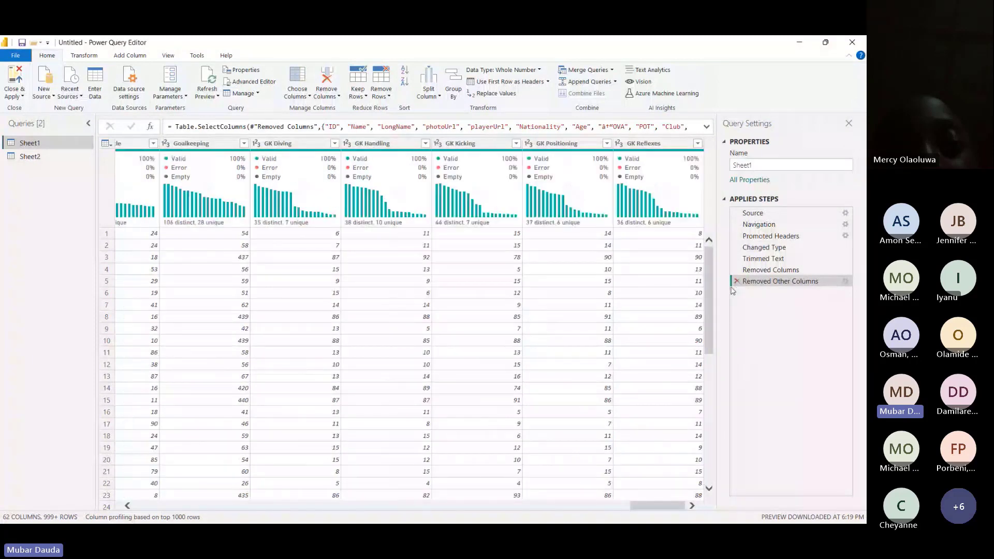
left_click(737, 283)
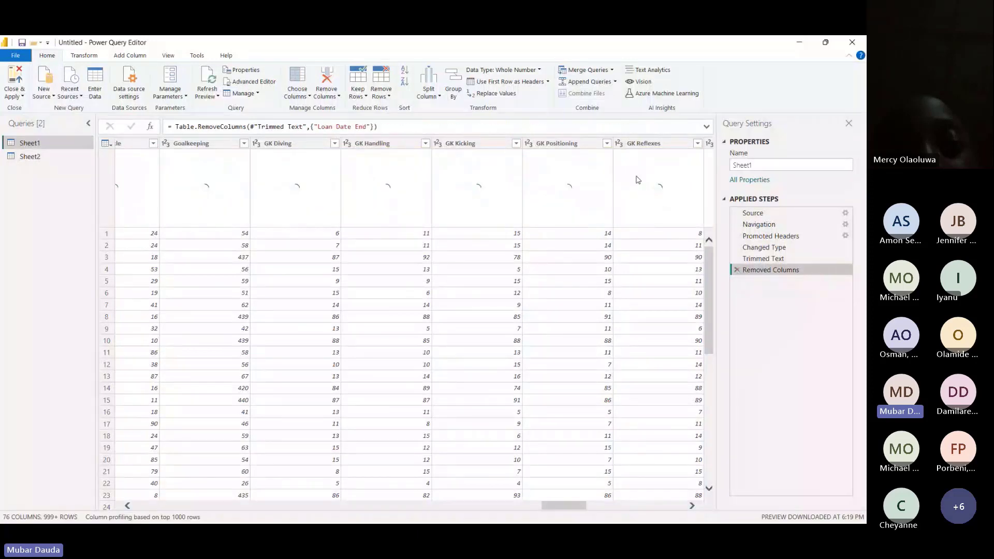
left_click_drag(572, 512, 685, 522)
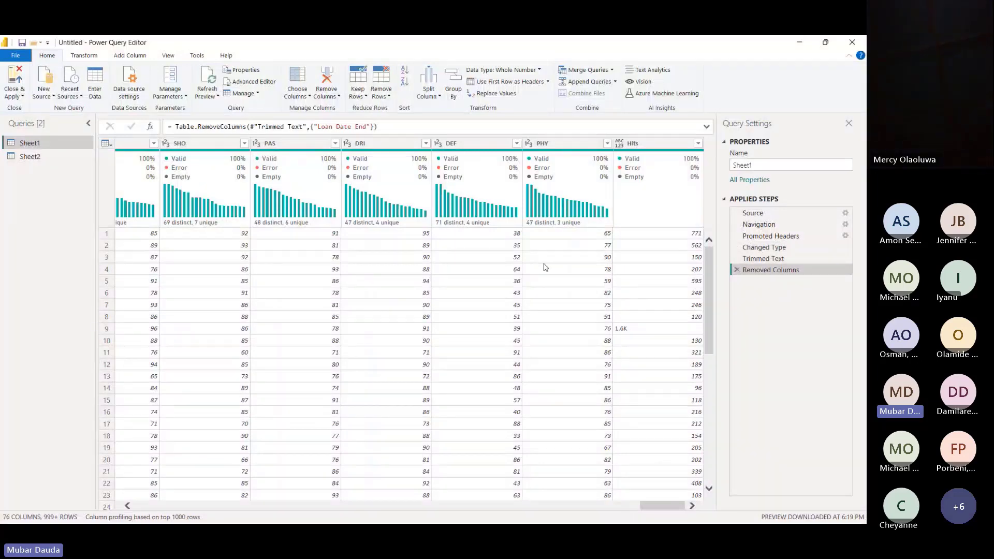
In Choose Columns, uncheck the 14 stat columns from Hits back to Total Stats.
left_click(298, 79)
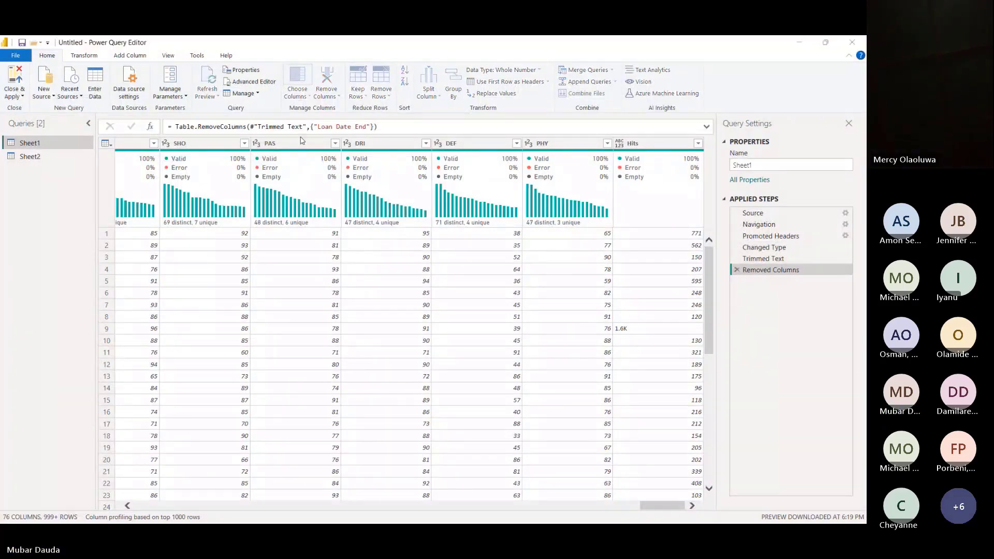
scroll(374, 368, "down", 15)
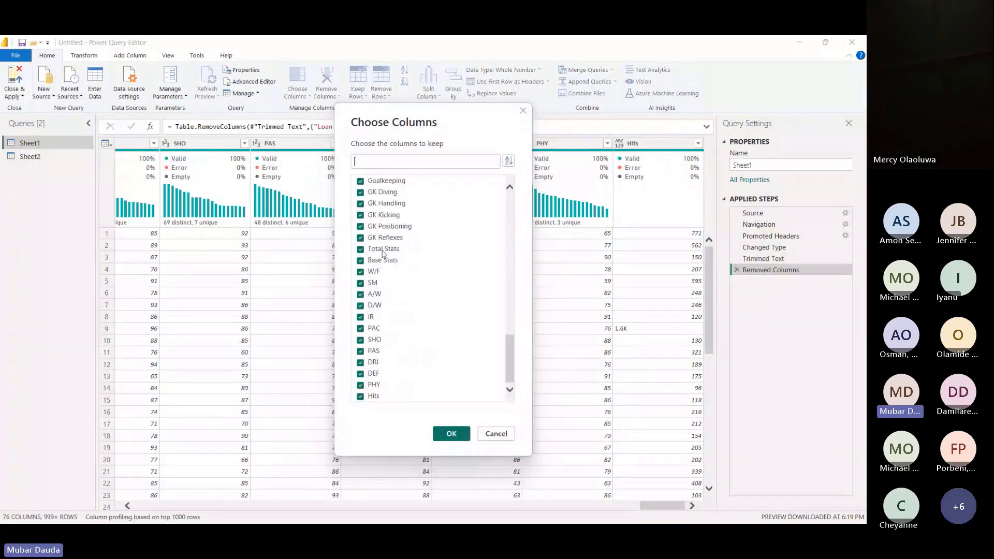
left_click(373, 393)
left_click(373, 385)
left_click(372, 374)
left_click(373, 362)
left_click(373, 350)
left_click(374, 339)
left_click(373, 328)
left_click(371, 317)
left_click(374, 305)
left_click(373, 294)
left_click(373, 283)
left_click(374, 271)
left_click(374, 260)
left_click(374, 249)
Also uncheck GK Kicking, Positioning, Reflexes, Handling and Diving, keeping 57 columns.
left_click(377, 214)
left_click(379, 226)
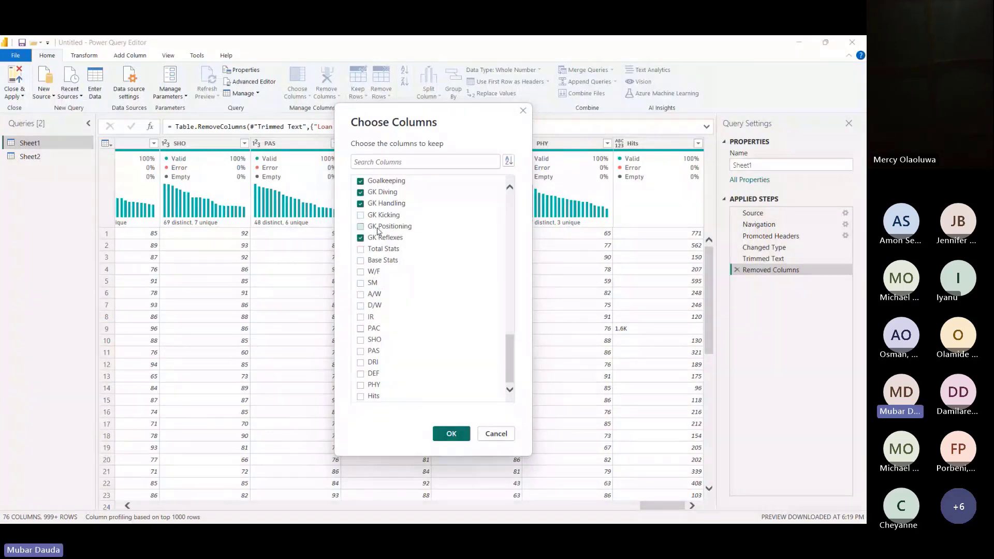
left_click(379, 238)
scroll(379, 237, "up", 3)
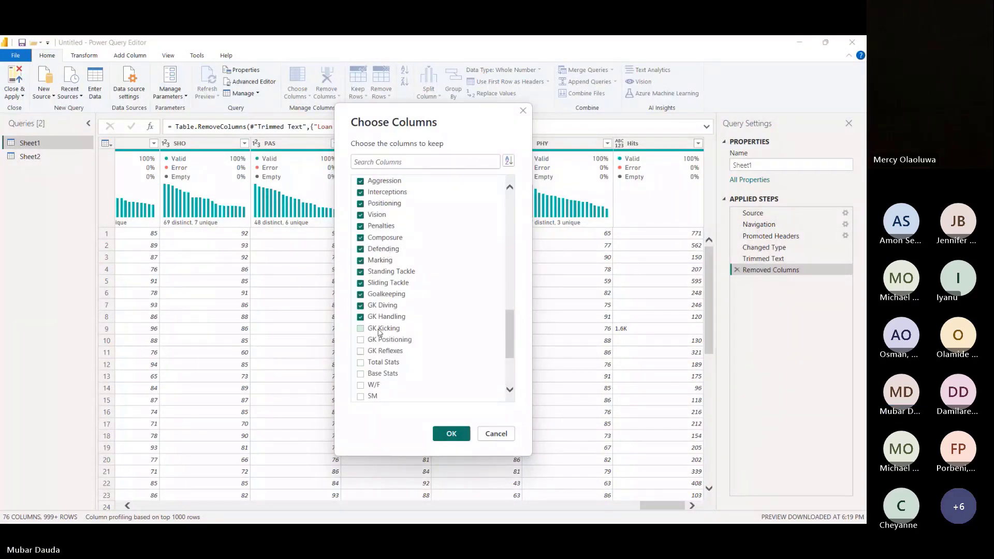
left_click(382, 317)
left_click(383, 305)
left_click(444, 434)
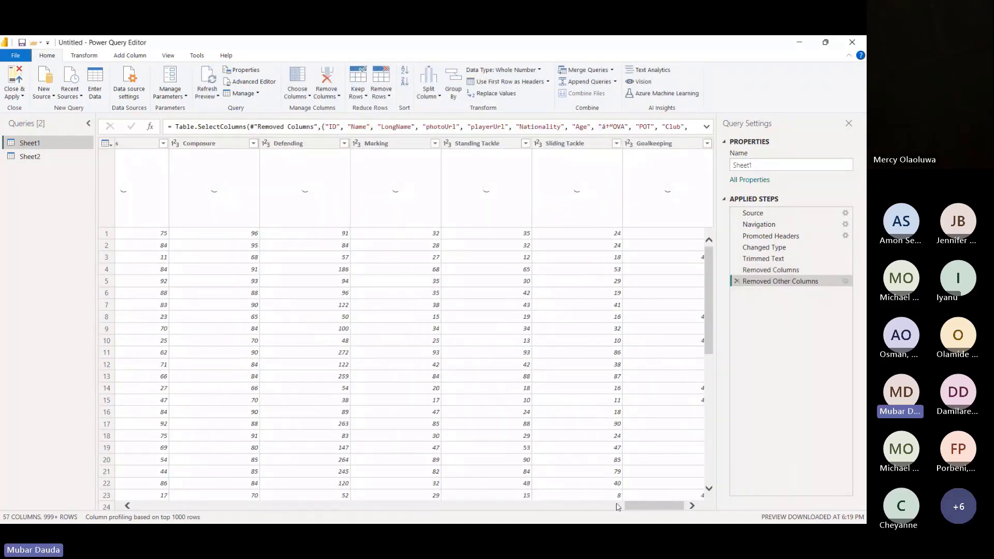
left_click_drag(608, 509, 140, 506)
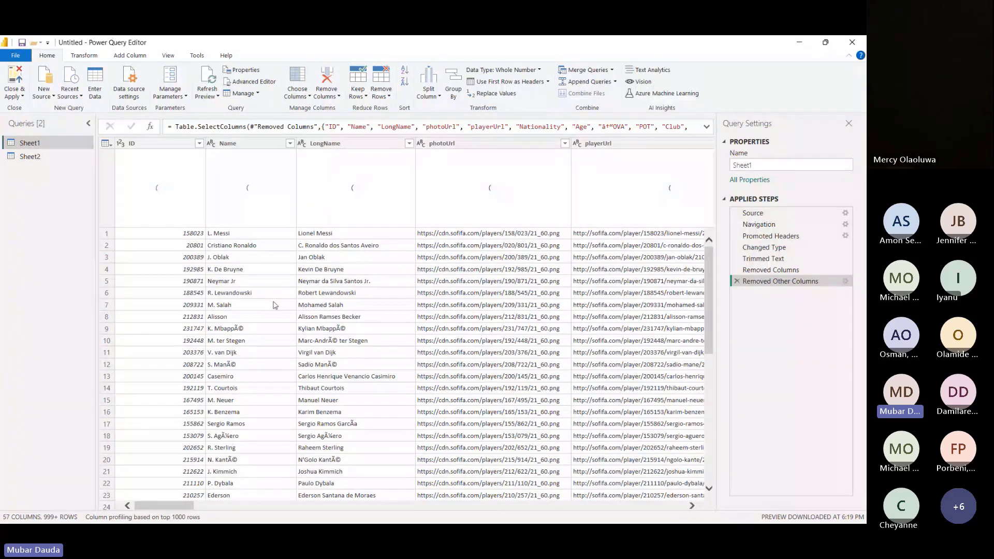
left_click_drag(180, 507, 286, 509)
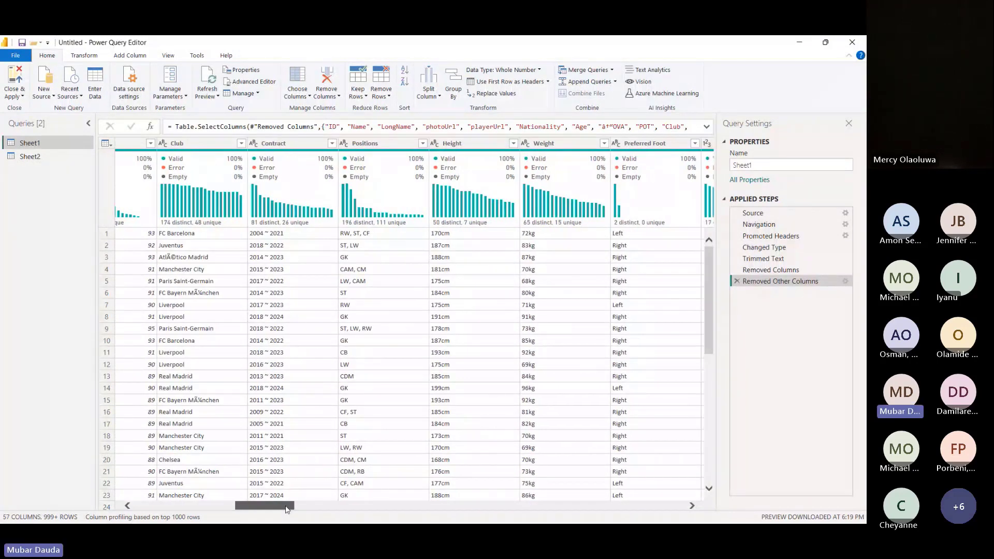
Rename the Positions column to 'Player Positions' by prefixing 'Player ' to its header.
double_click(384, 138)
key("Home")
type("Player")
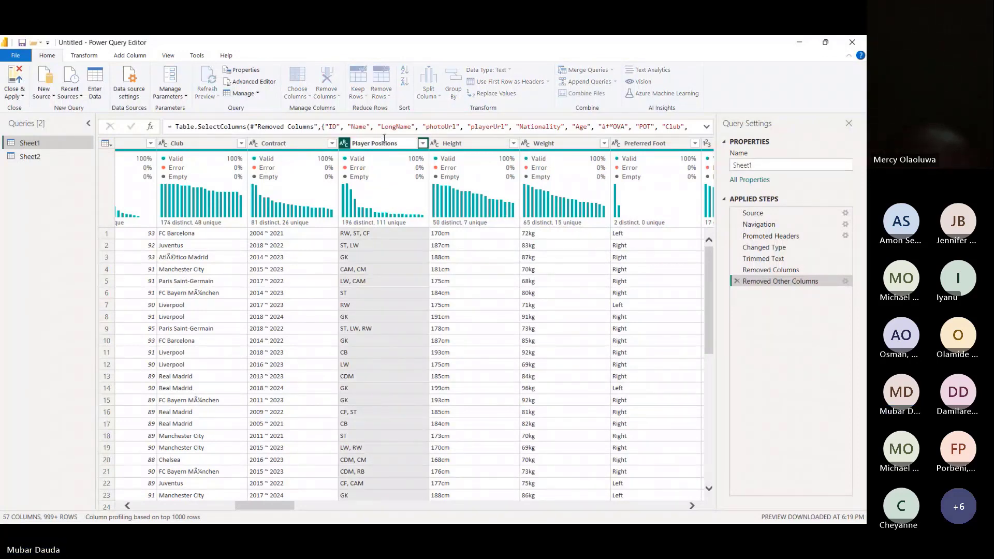
key("Return")
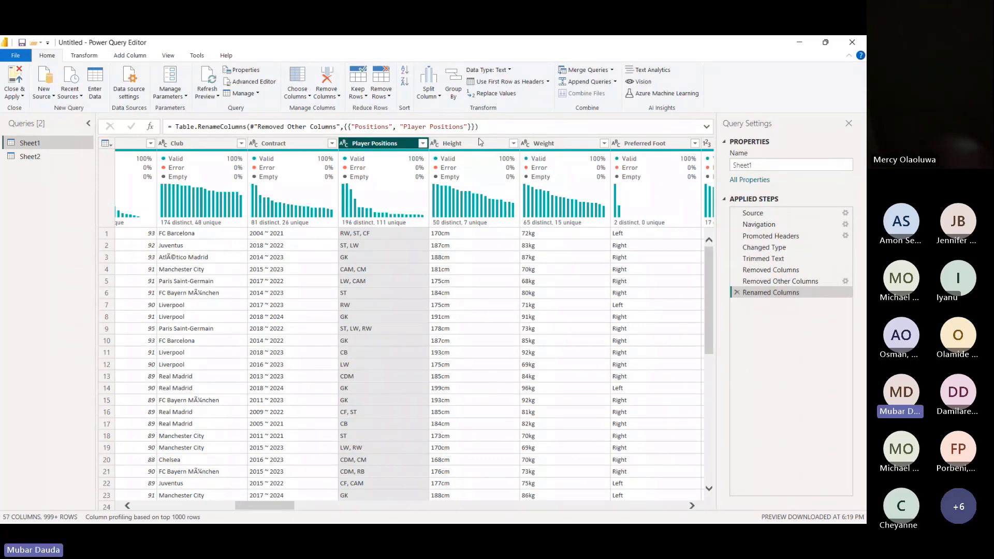
left_click_drag(280, 507, 160, 510)
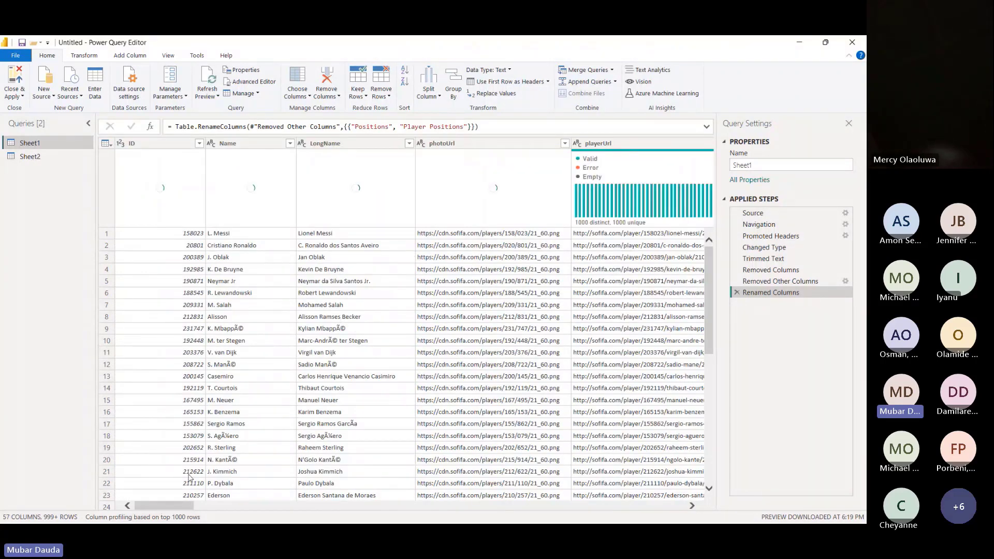
left_click_drag(167, 508, 262, 521)
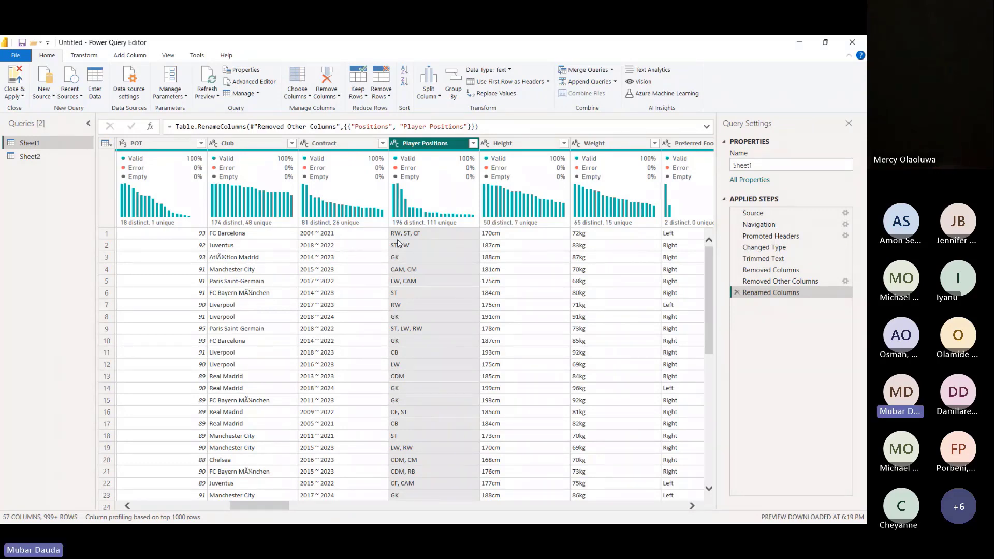
right_click(424, 143)
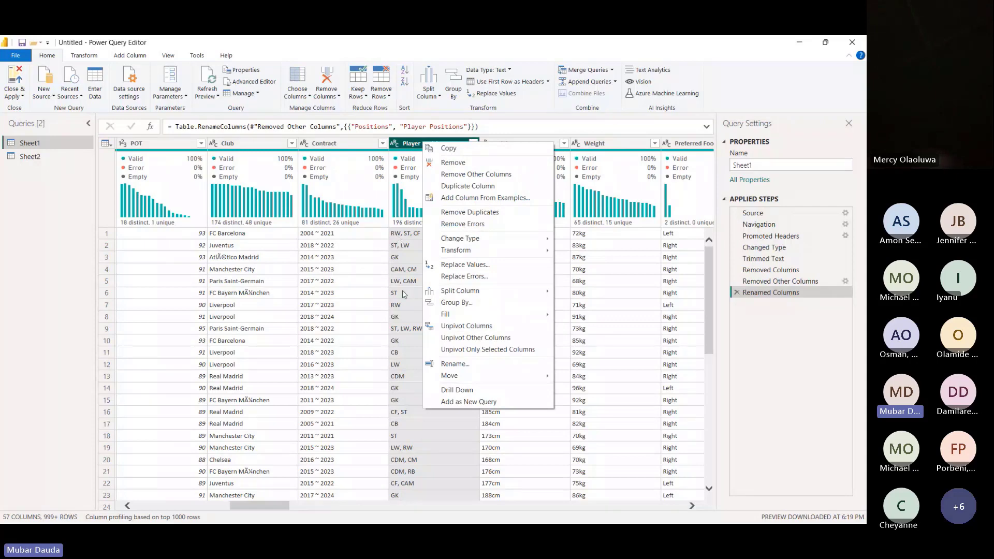
left_click(401, 249)
left_click(401, 249)
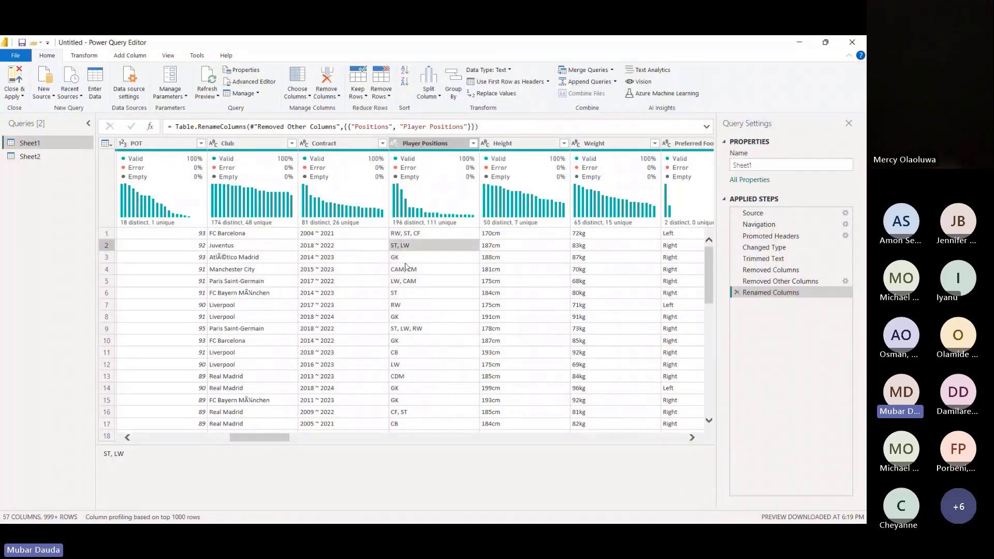
left_click(409, 273)
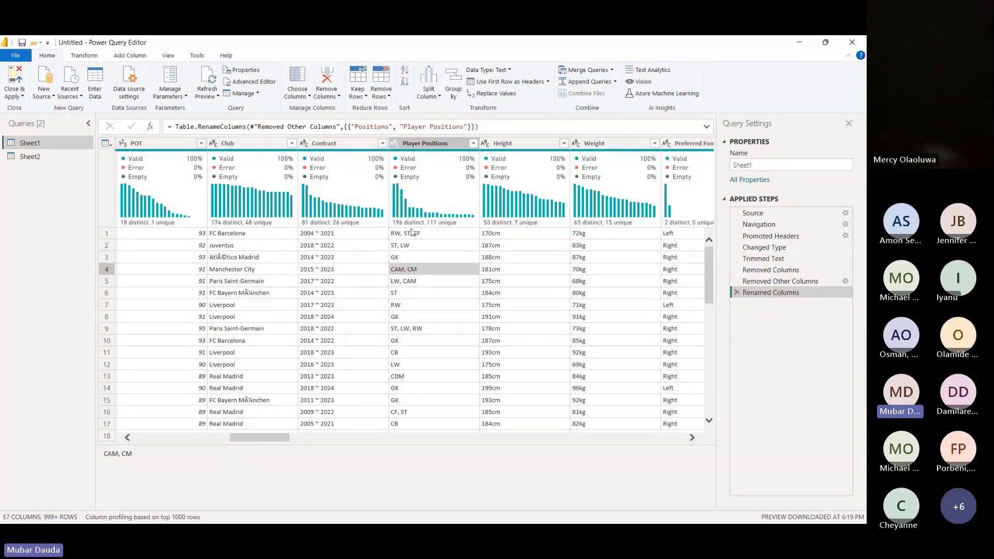
left_click(415, 202)
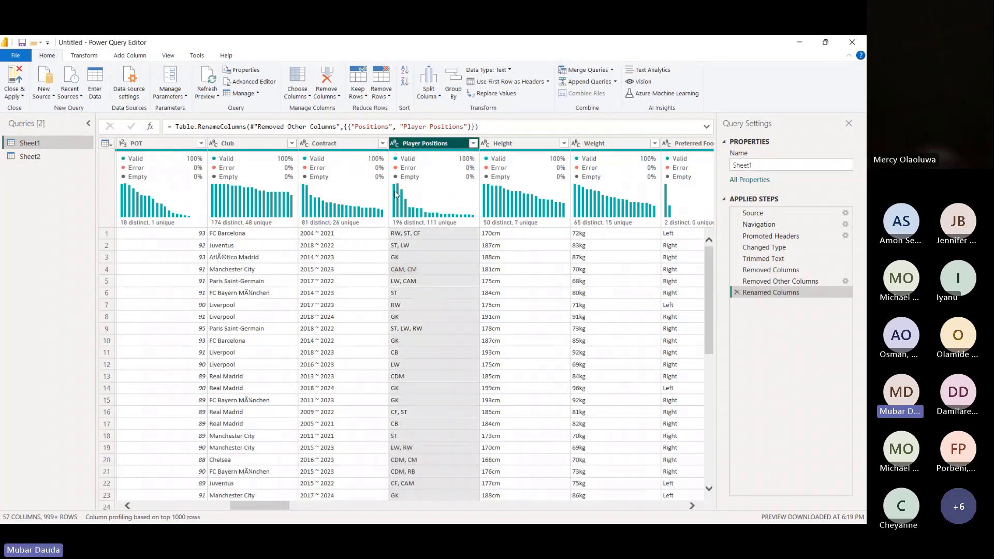
right_click(413, 145)
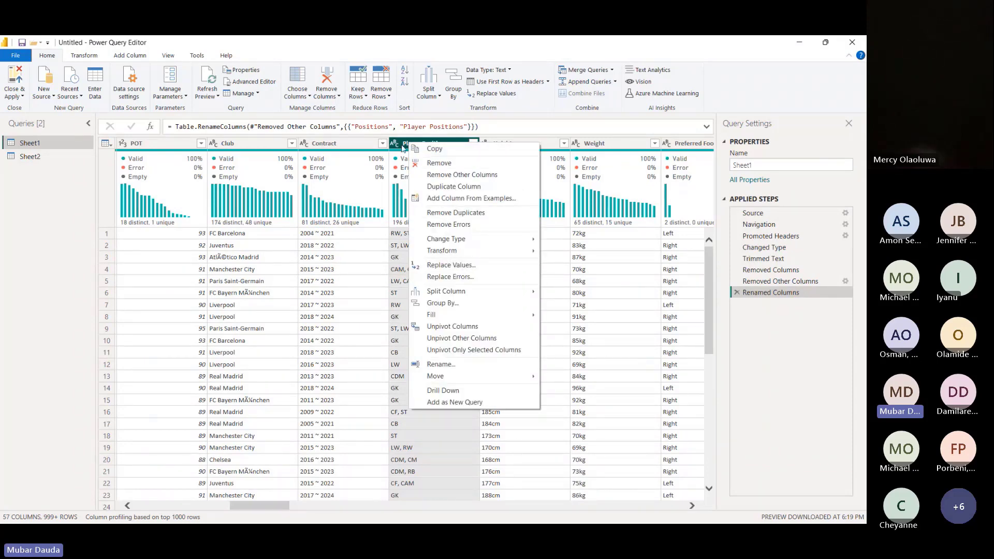
left_click(434, 149)
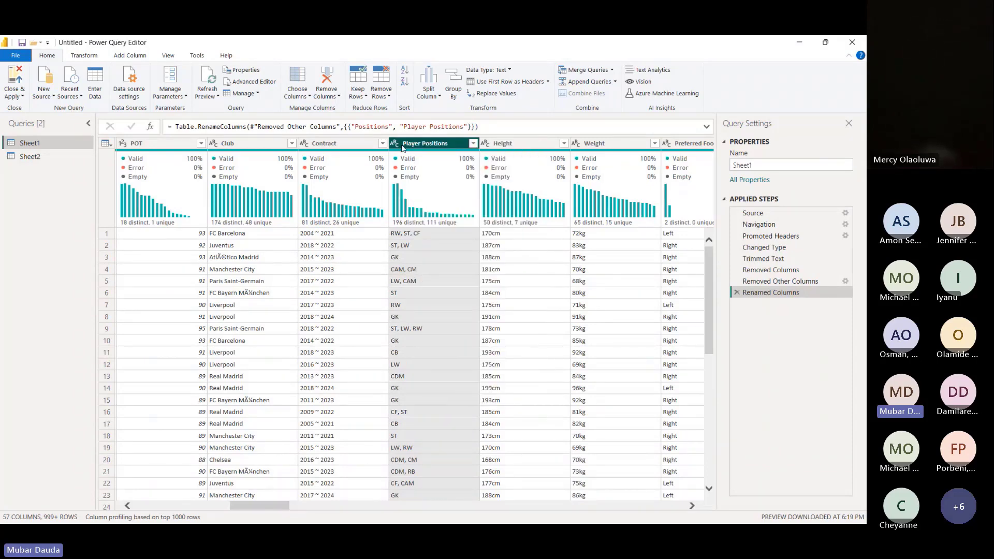
Split Player Positions by Comma at the left-most delimiter into Player Positions.1 and Player Positions.2.
left_click(86, 56)
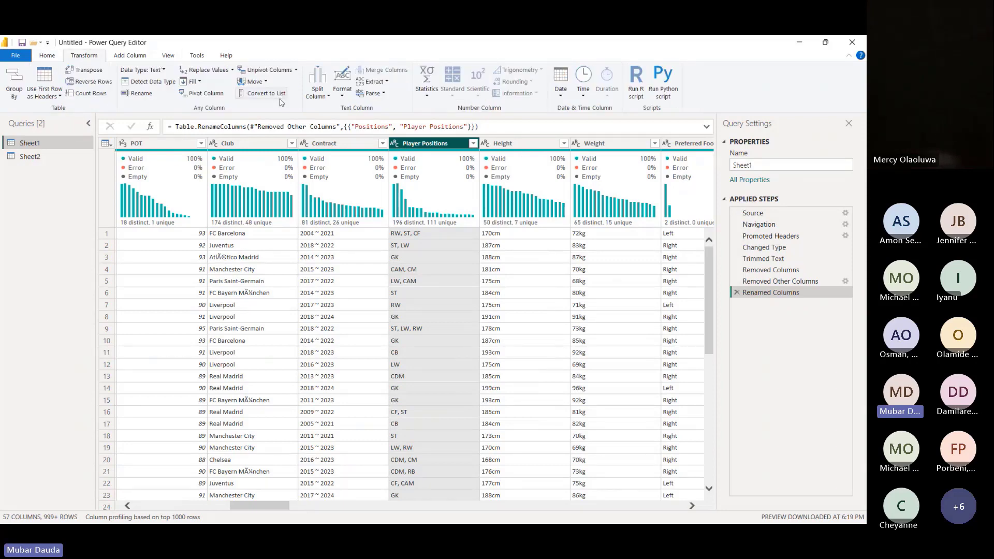
left_click(318, 103)
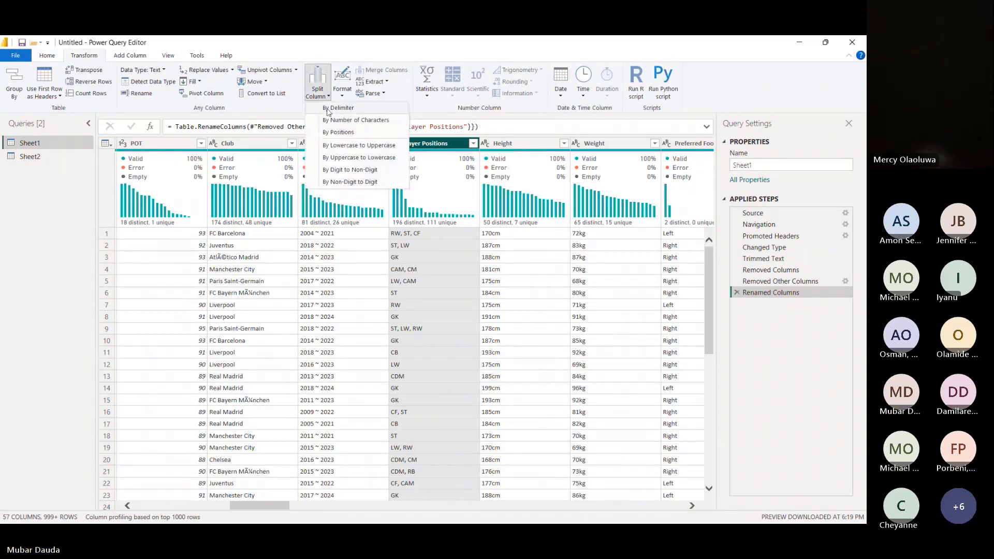
left_click(337, 109)
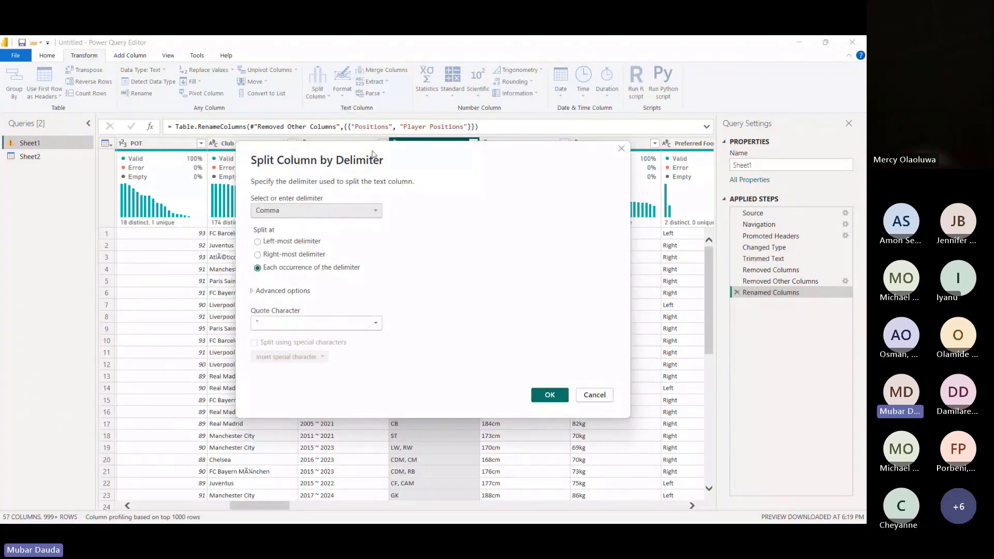
left_click_drag(372, 154, 594, 208)
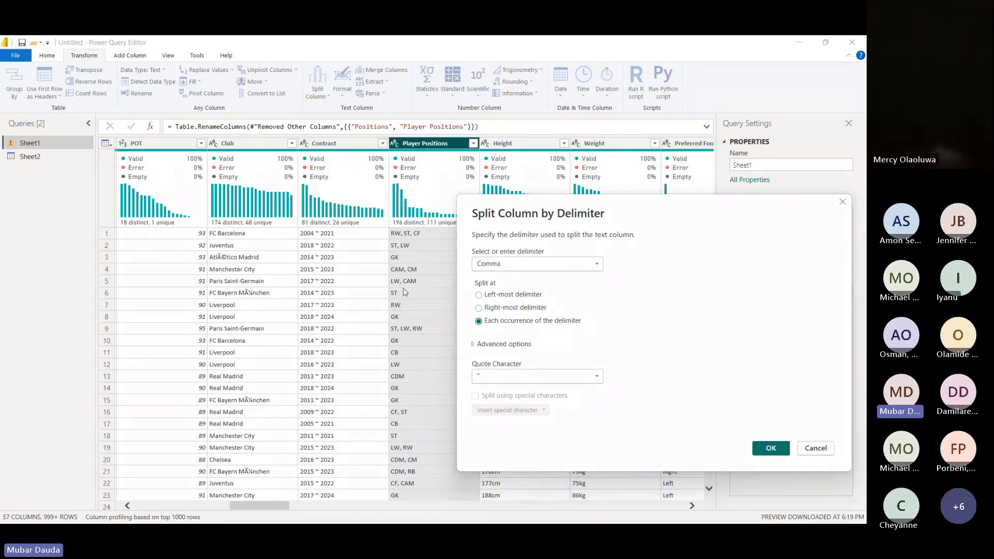
left_click(488, 297)
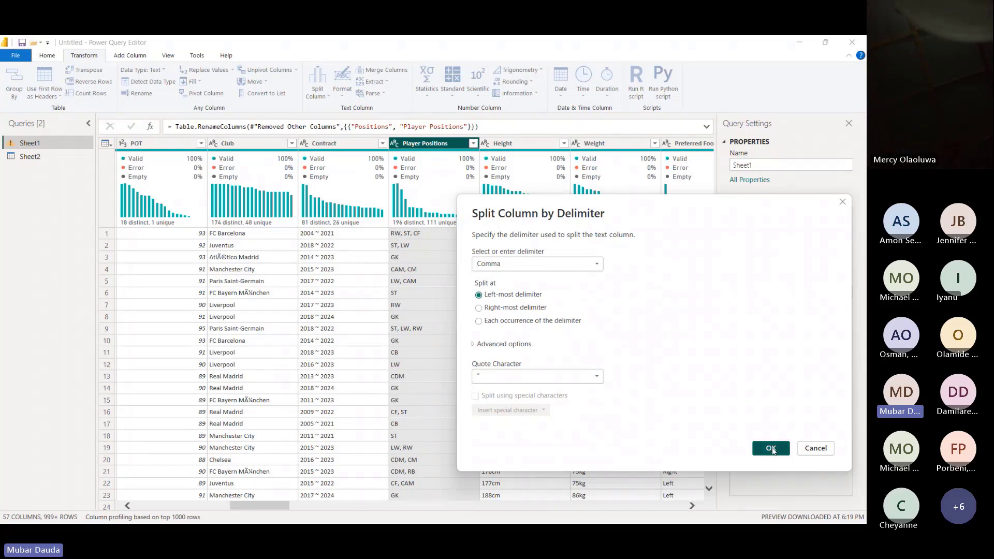
left_click(769, 448)
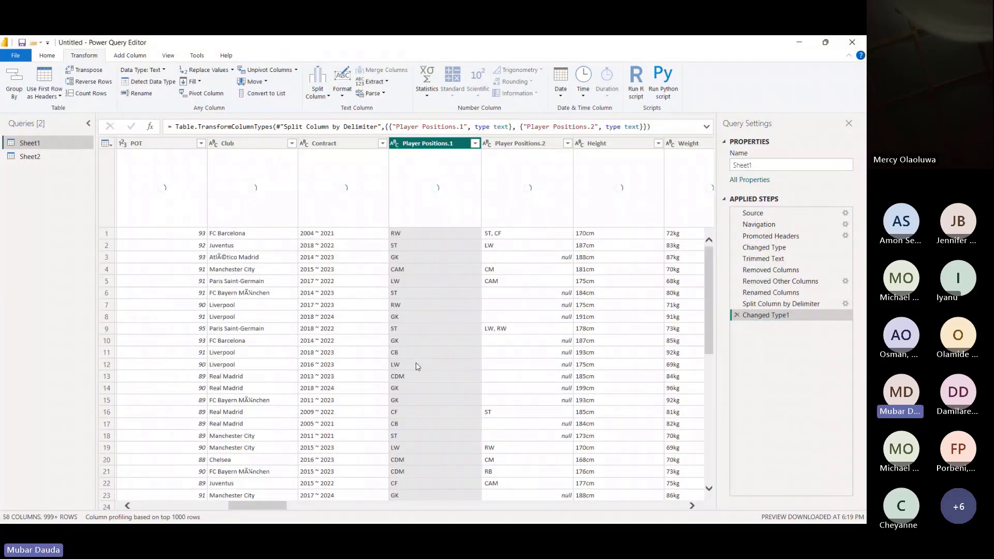
Delete the Player Positions.2 column, then select Player Positions.1.
left_click(521, 145)
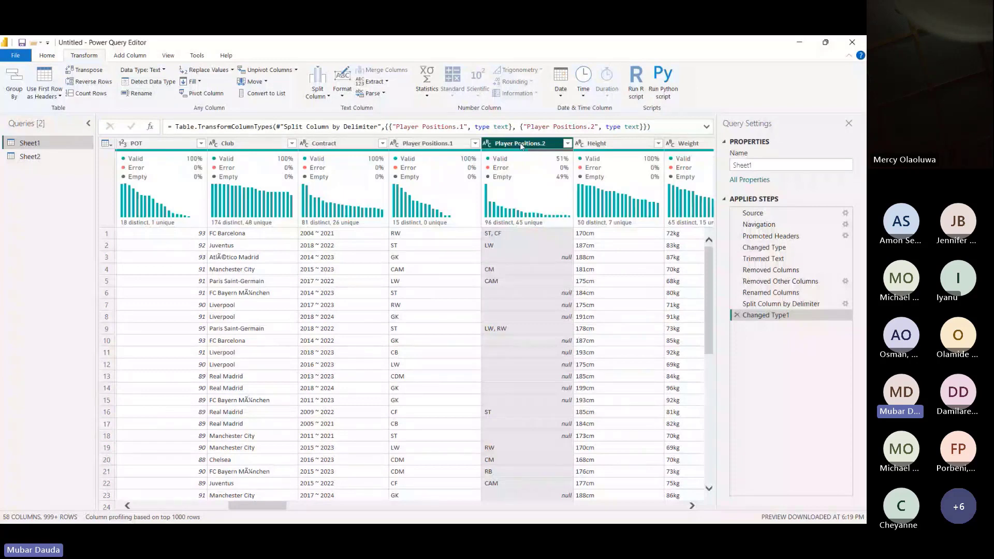
key("Delete")
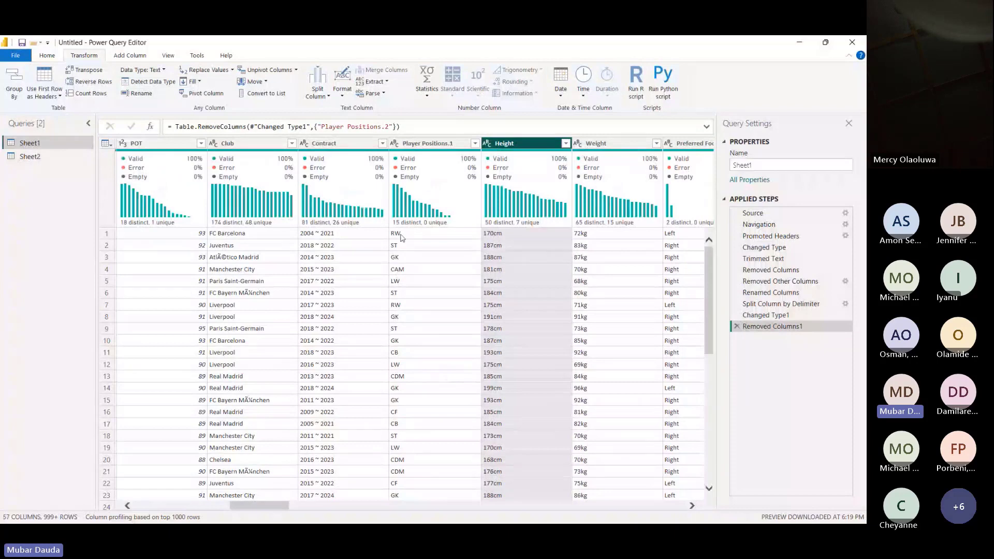
left_click(423, 144)
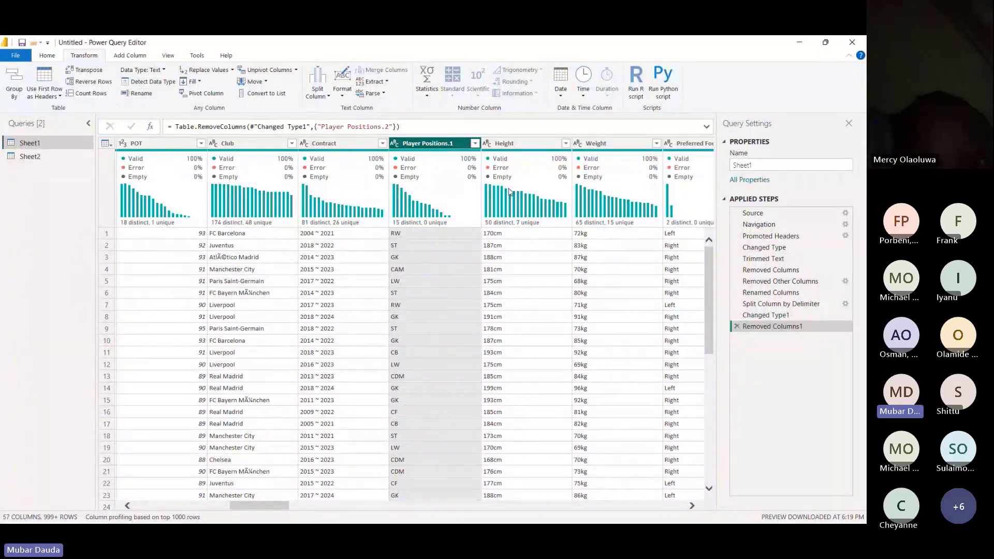
Zoom the query editor in with Ctrl+Shift+Plus and check Player Positions.1's column profile.
mouse_move(496, 201)
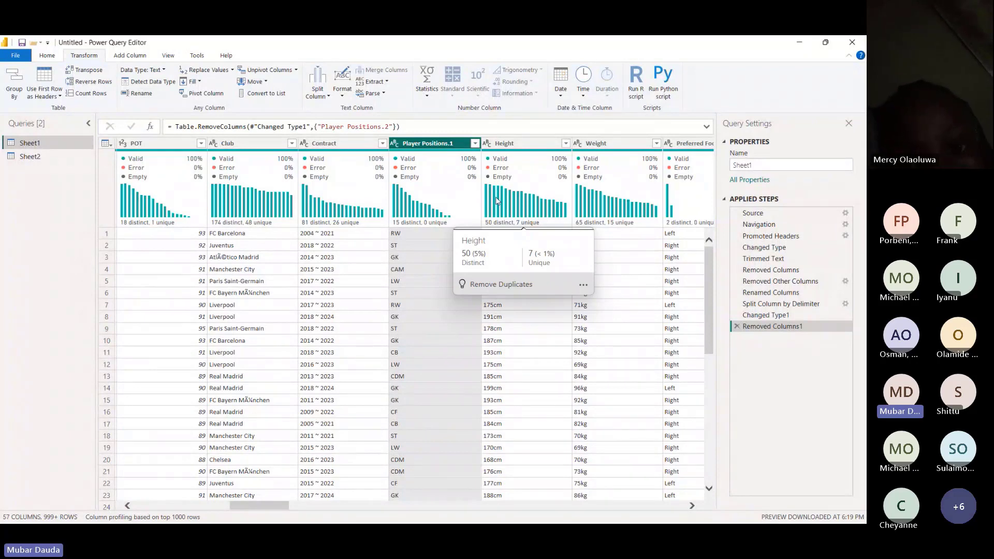
mouse_move(449, 218)
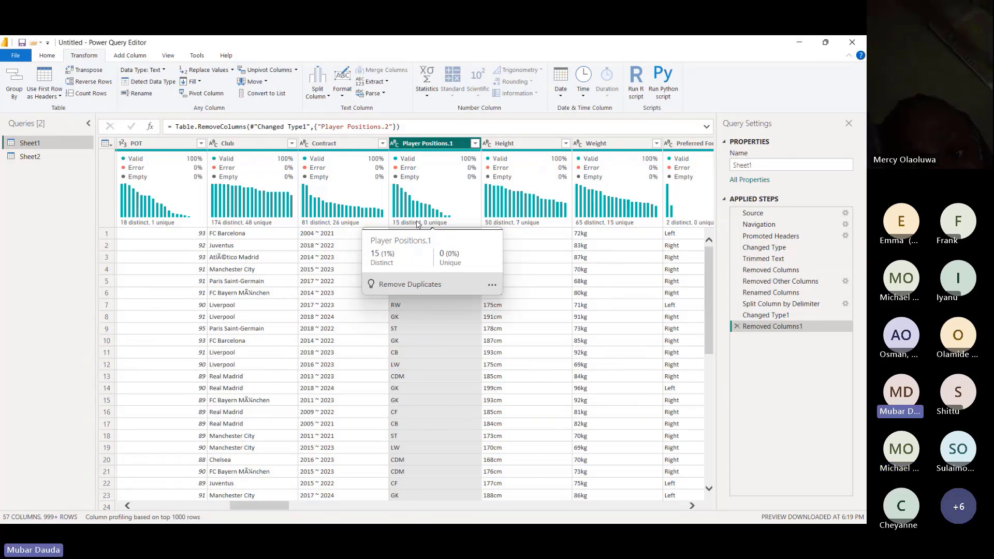
key("ctrl+shift+plus")
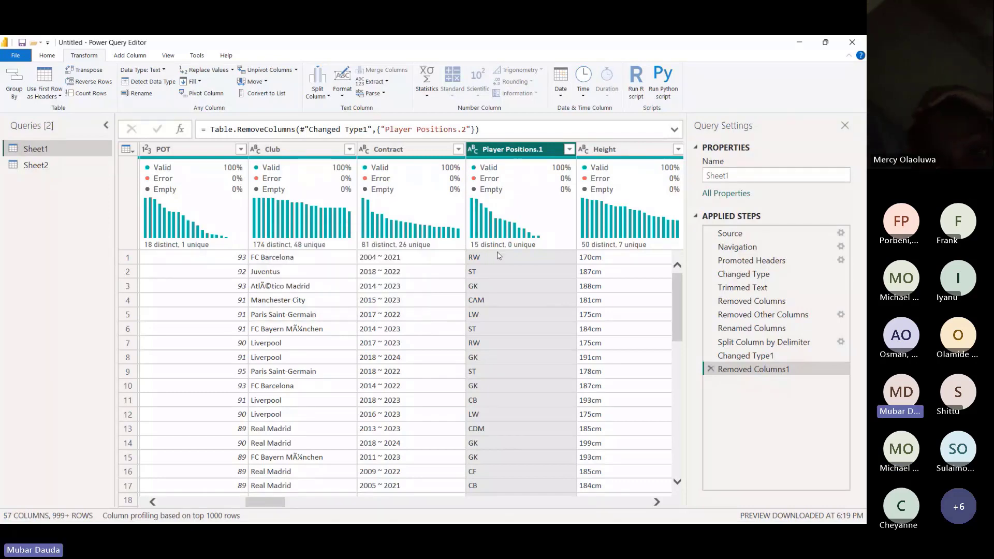
mouse_move(518, 252)
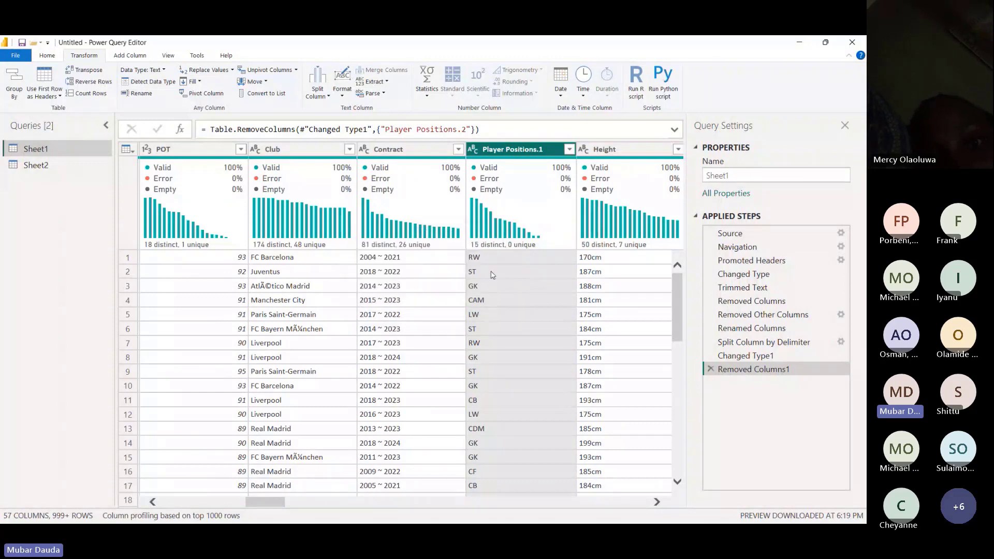
mouse_move(481, 246)
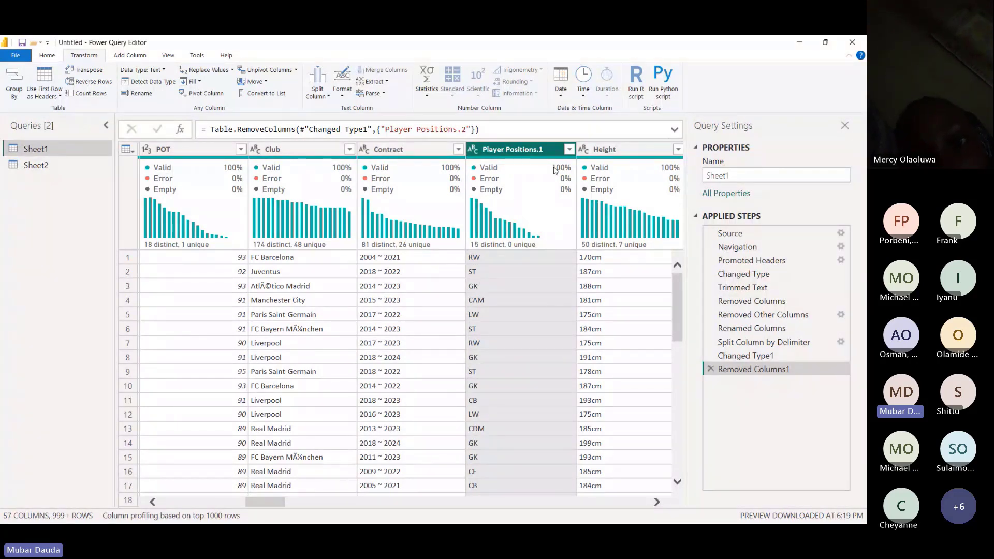
Filter Player Positions.1 to keep only rows with the RW position.
left_click(570, 149)
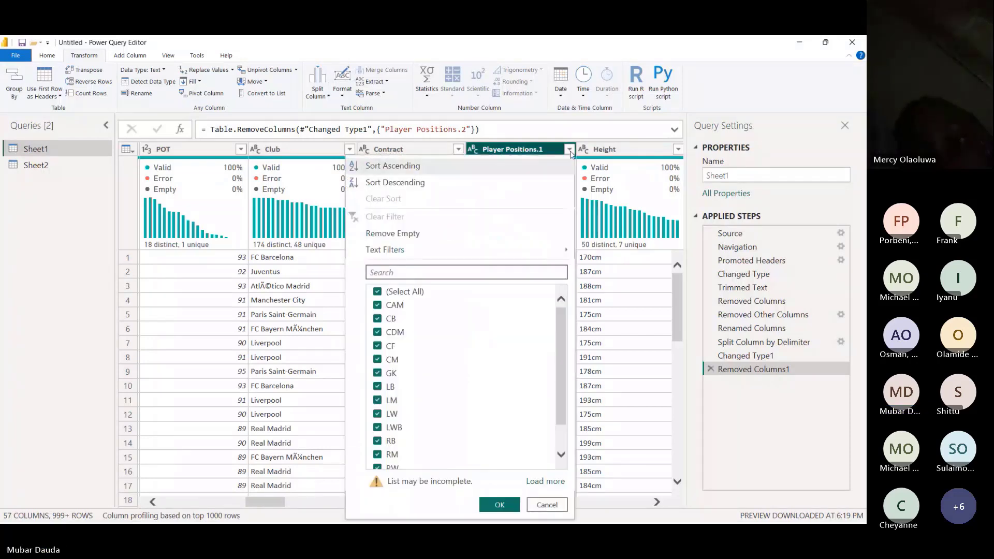
scroll(392, 321, "down", 1)
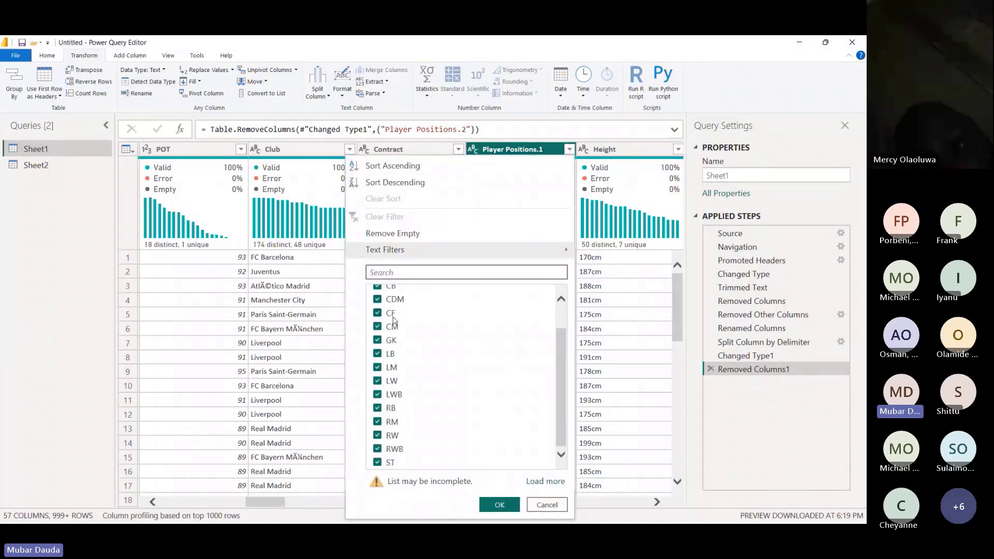
scroll(403, 422, "up", 1)
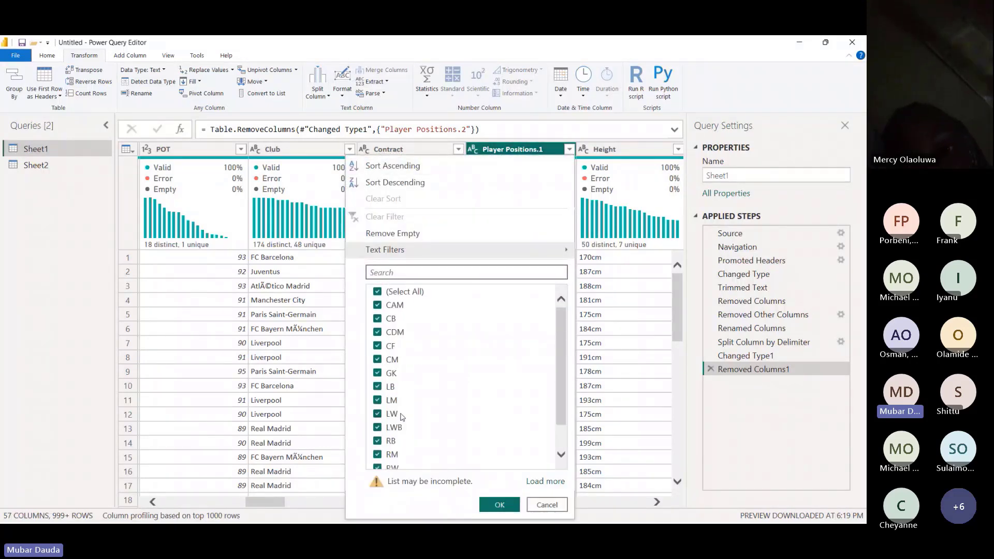
left_click(389, 292)
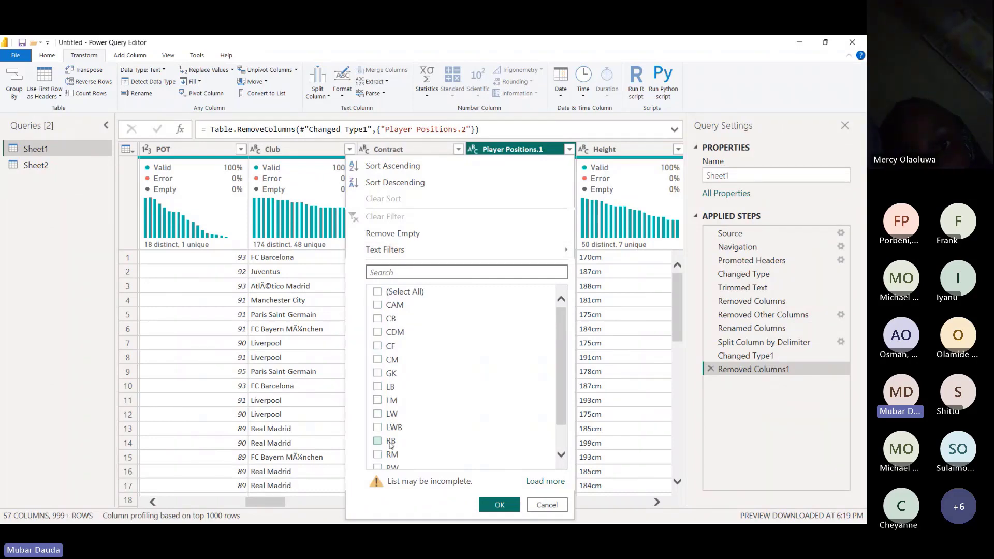
scroll(391, 446, "down", 1)
left_click(390, 438)
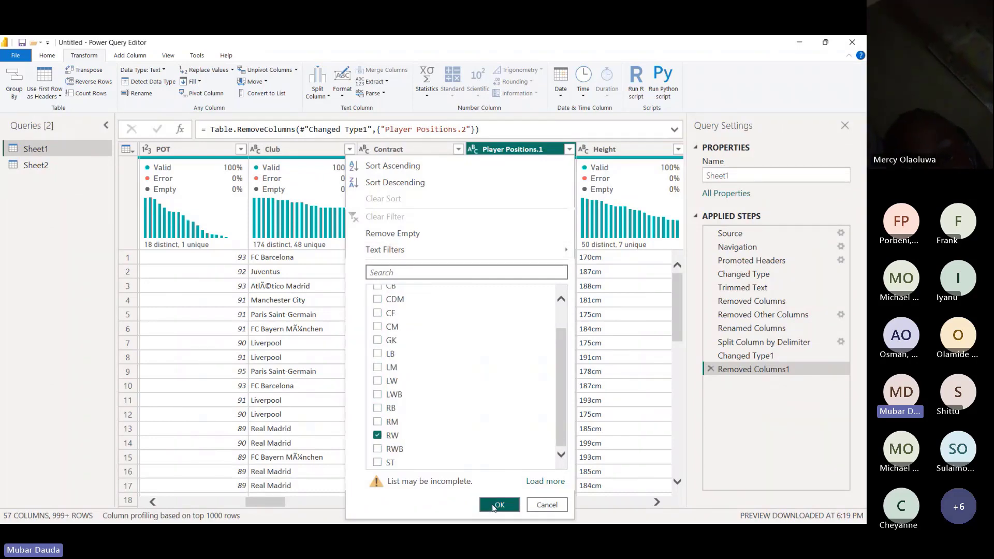
left_click(497, 505)
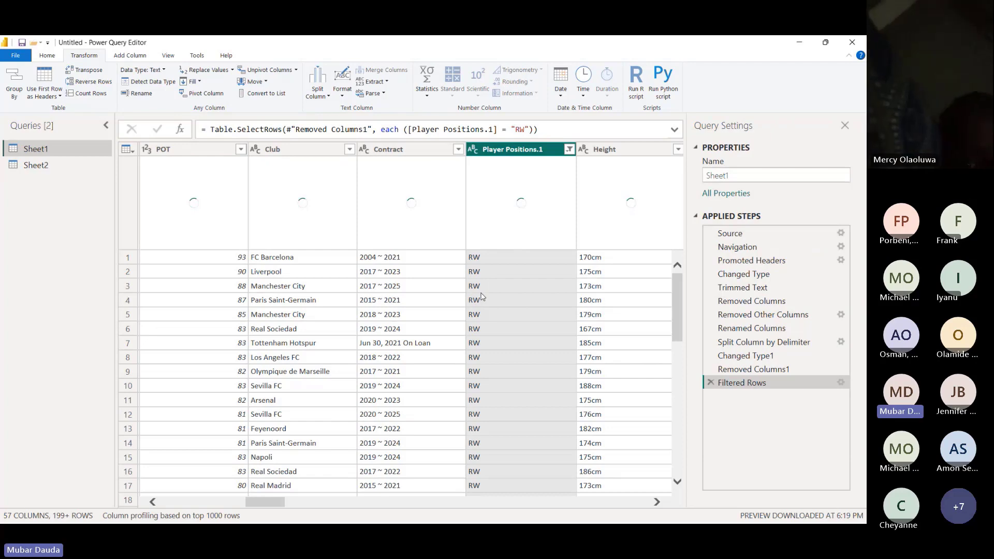
scroll(485, 301, "down", 10)
scroll(483, 302, "down", 20)
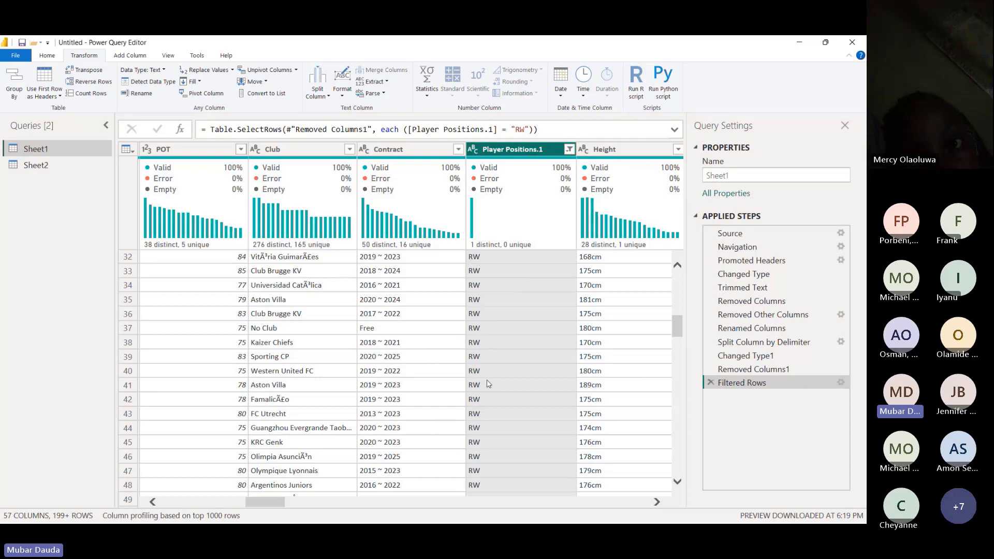
Remove duplicate rows based on Player Positions.1, leaving a single RW row.
right_click(501, 150)
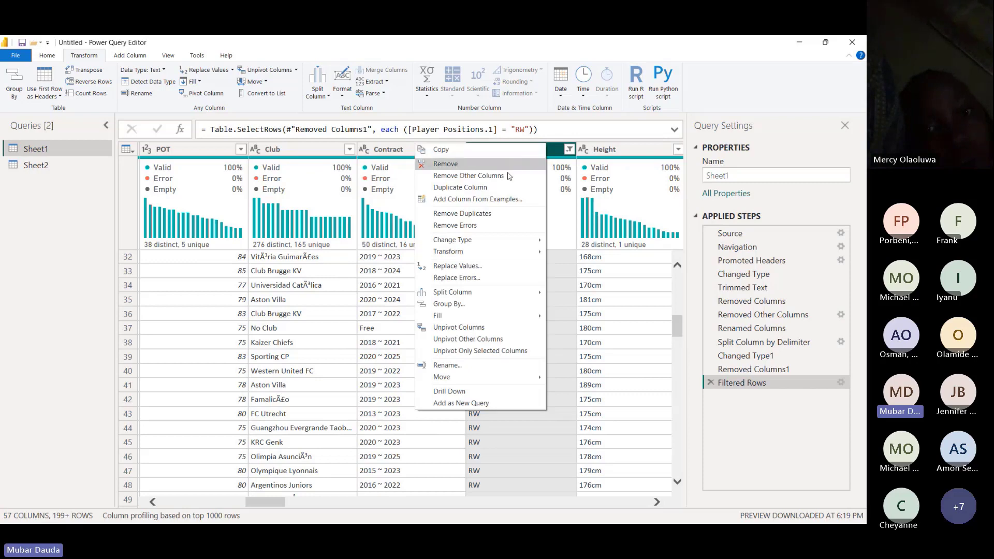
left_click(504, 214)
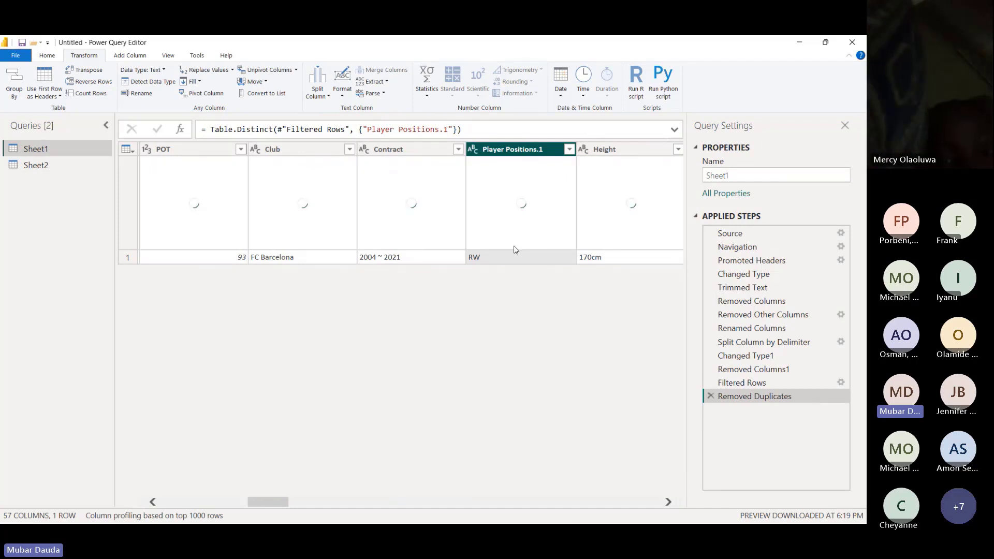
mouse_move(523, 253)
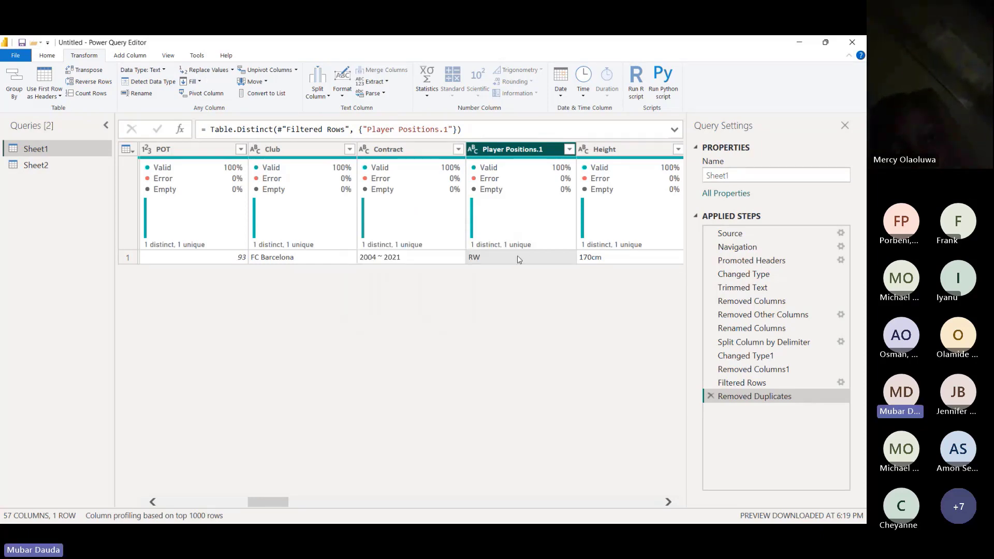
Delete the Removed Duplicates and Filtered Rows applied steps and scroll back to Player Positions.1.
left_click(711, 397)
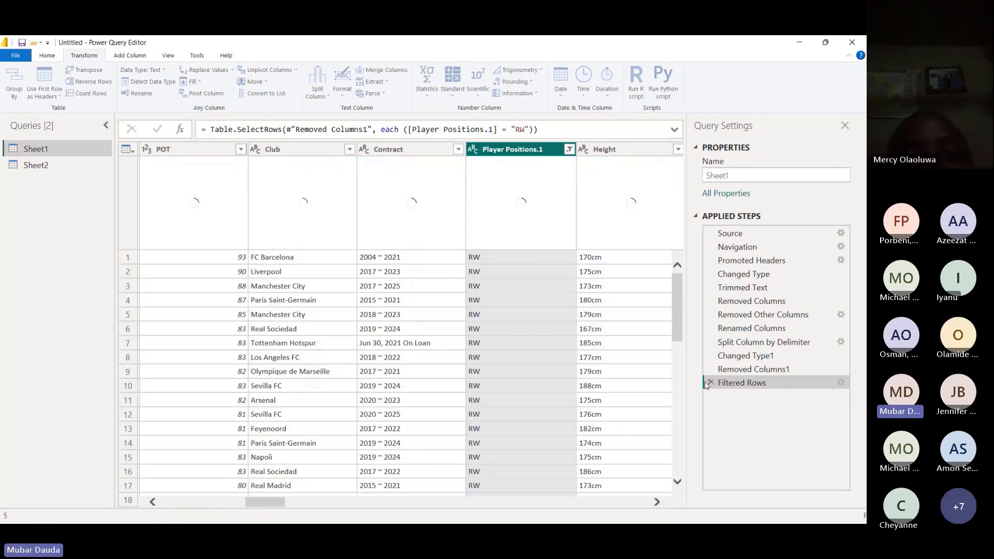
left_click(709, 384)
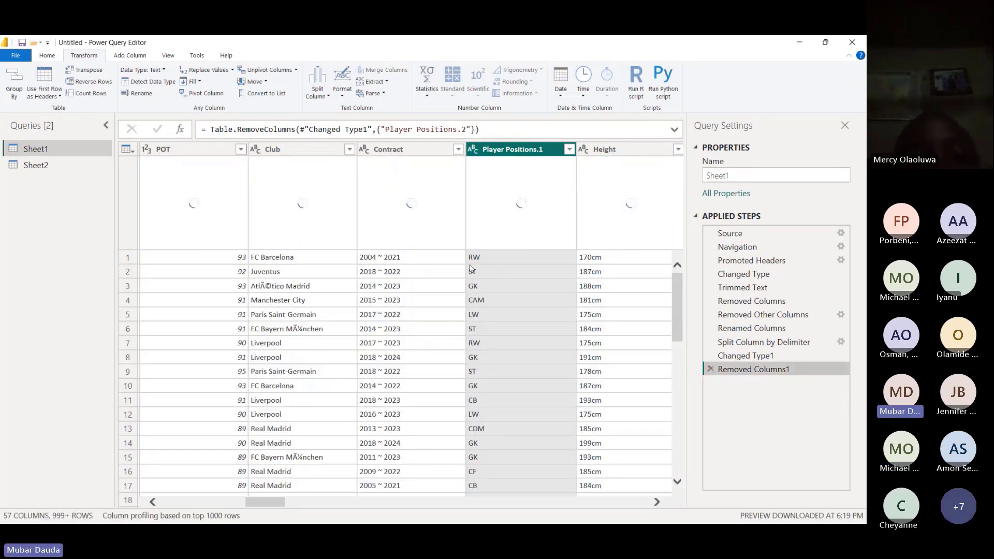
left_click_drag(250, 501, 269, 507)
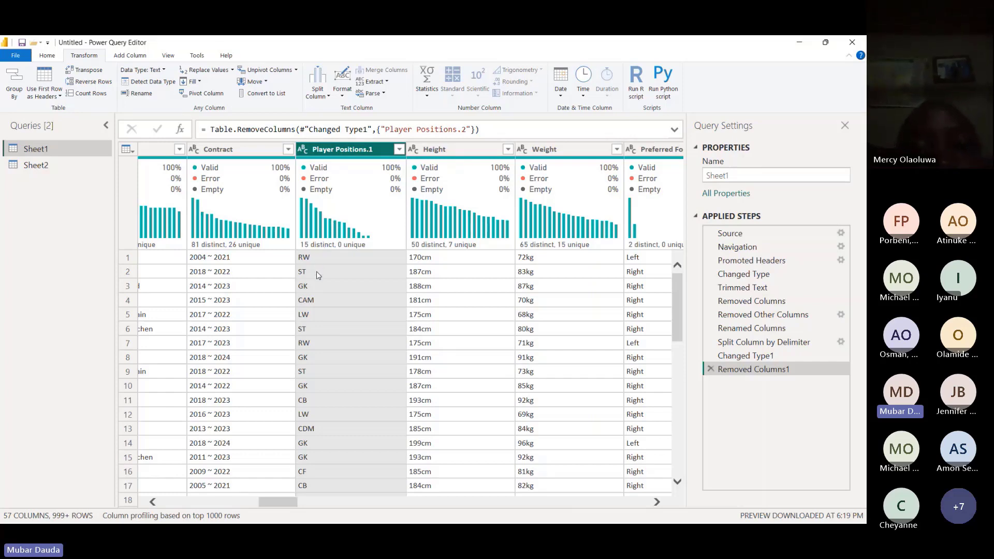
Open Replace Errors on Player Positions.1, then cancel it.
right_click(340, 151)
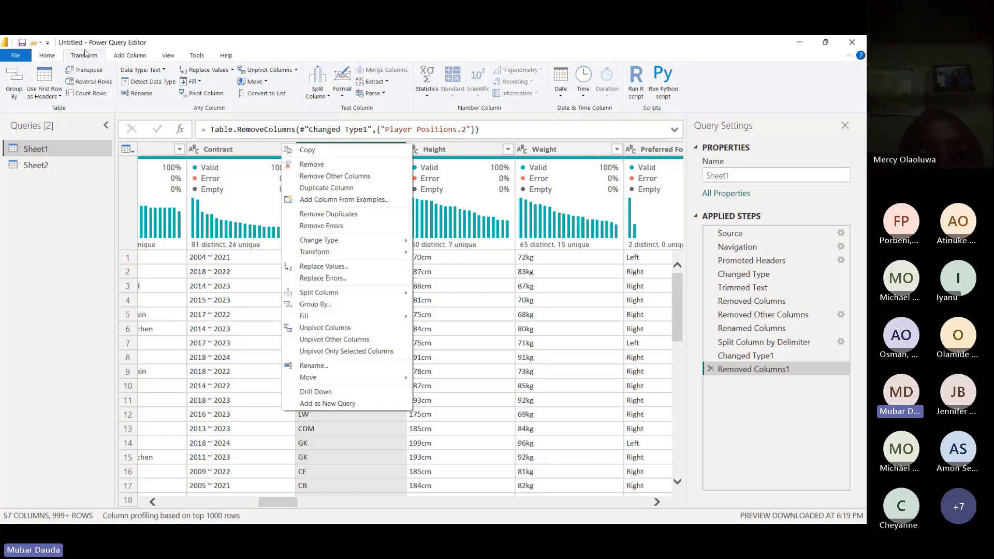
left_click(331, 277)
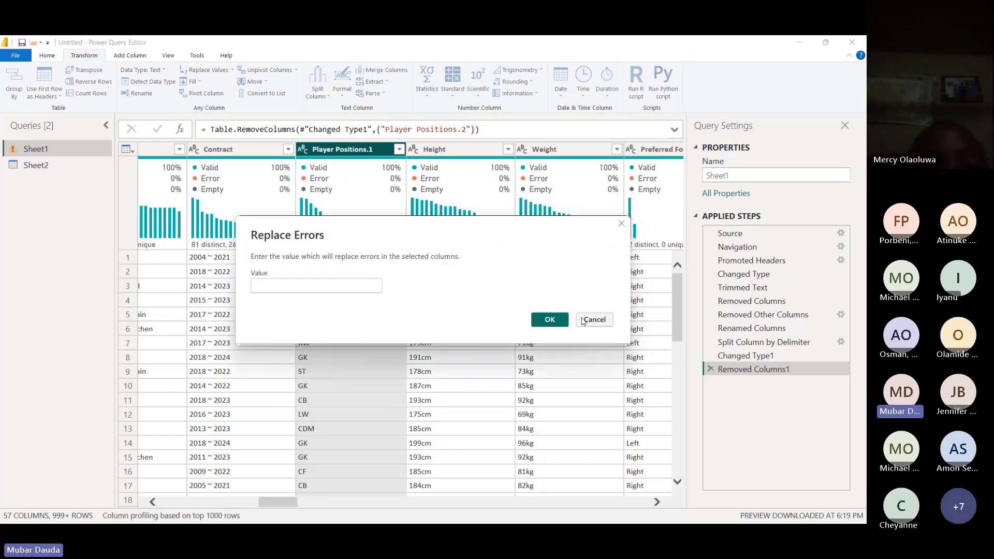
left_click(584, 321)
Replace RW with Right Winger in the Player Positions.1 column.
right_click(351, 148)
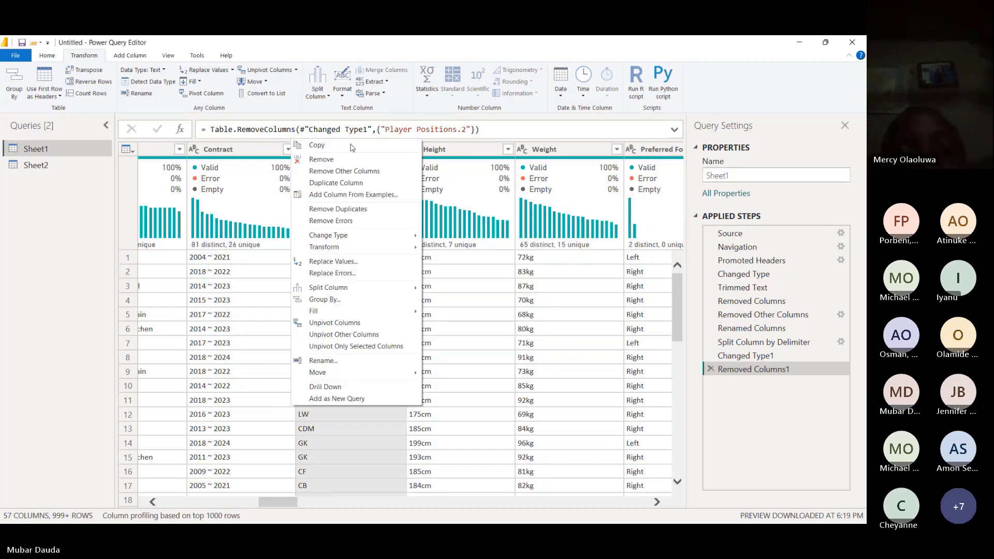
left_click(352, 262)
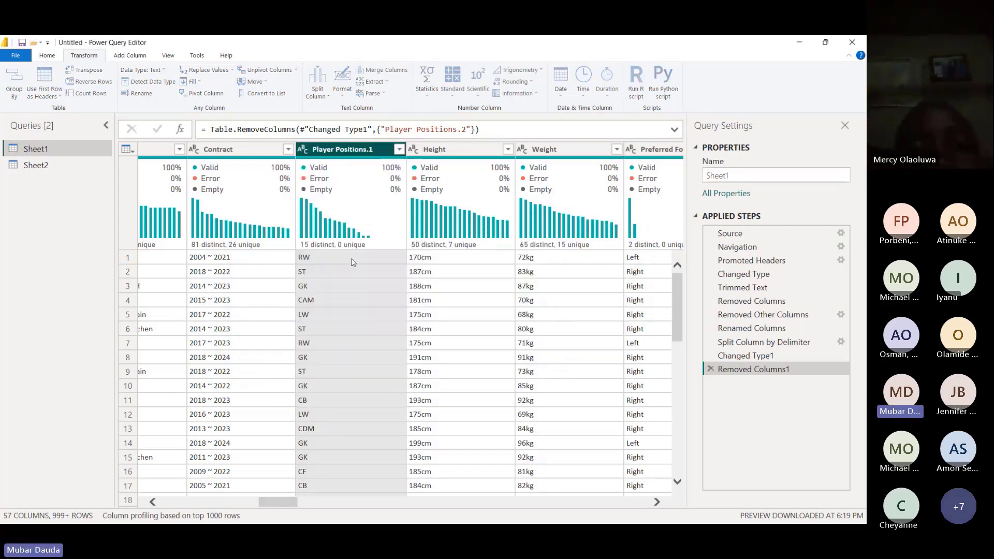
left_click(296, 263)
type("RW")
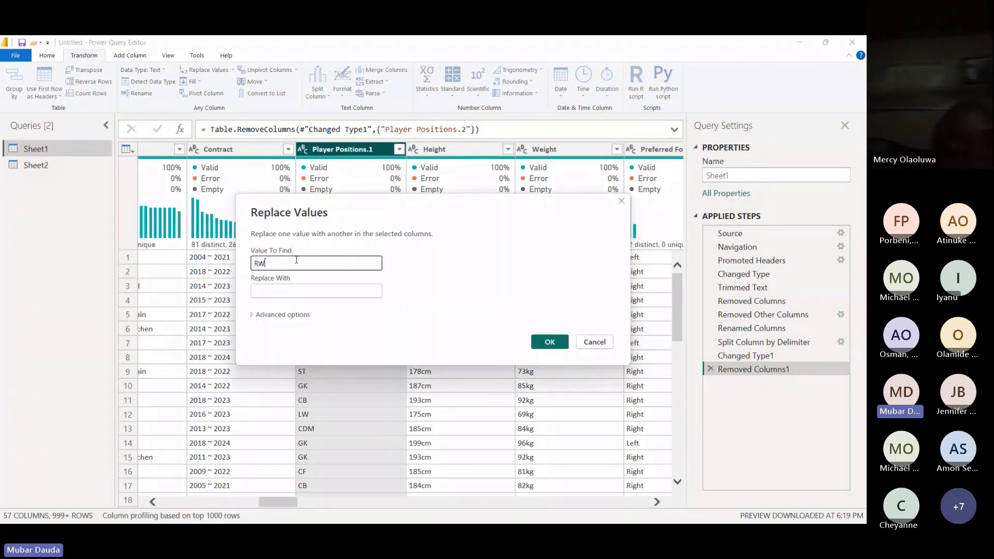
left_click(290, 295)
type("Right")
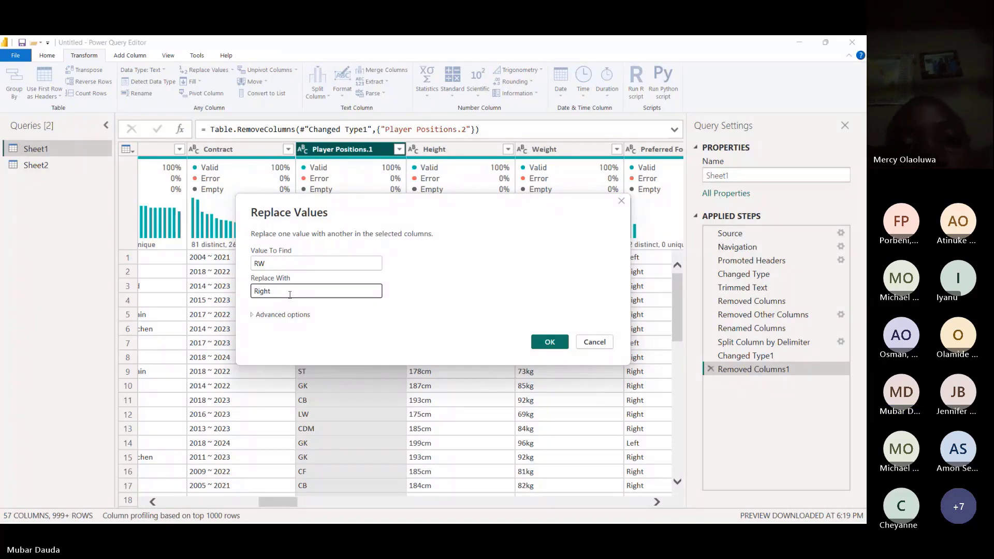
type(" Win")
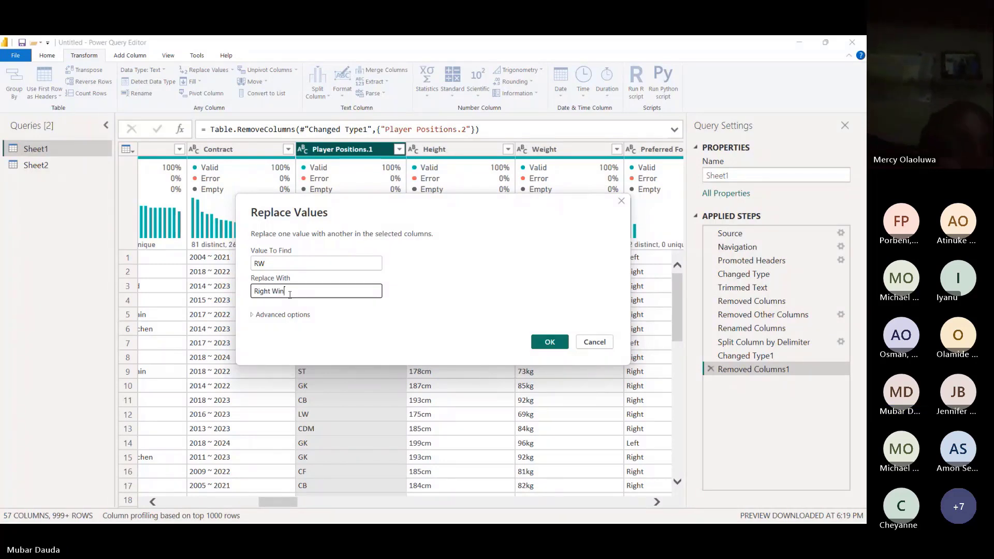
type("ger")
left_click(550, 342)
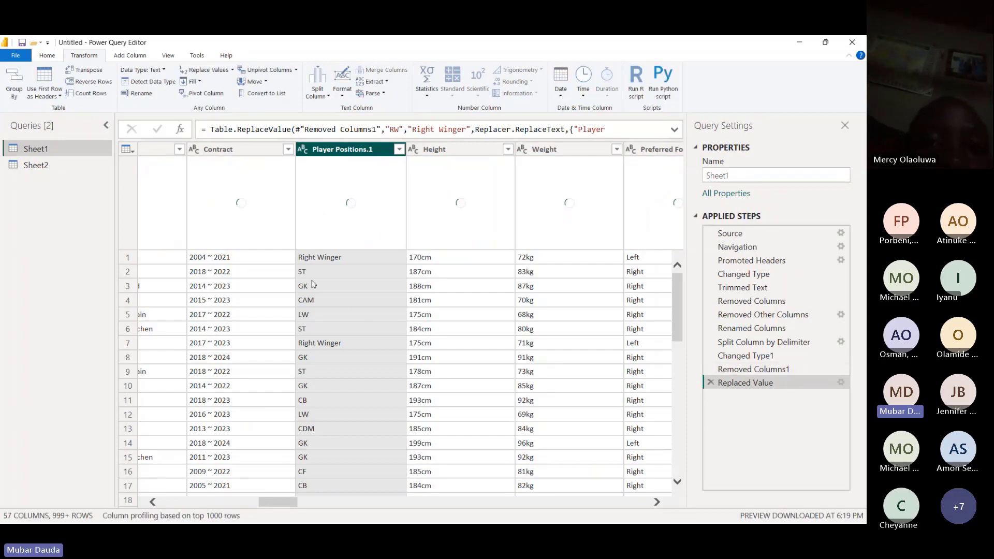
scroll(332, 289, "down", 6)
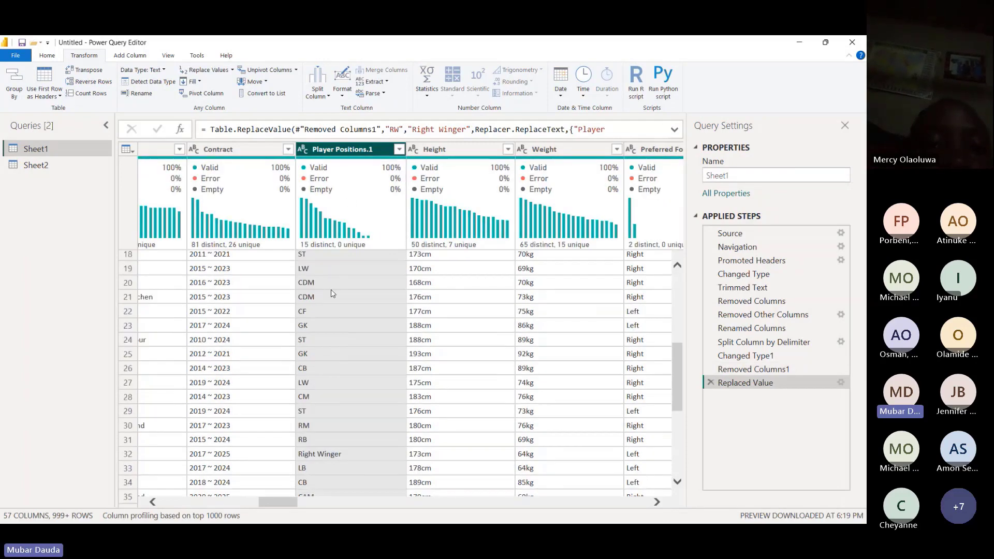
scroll(333, 293, "up", 6)
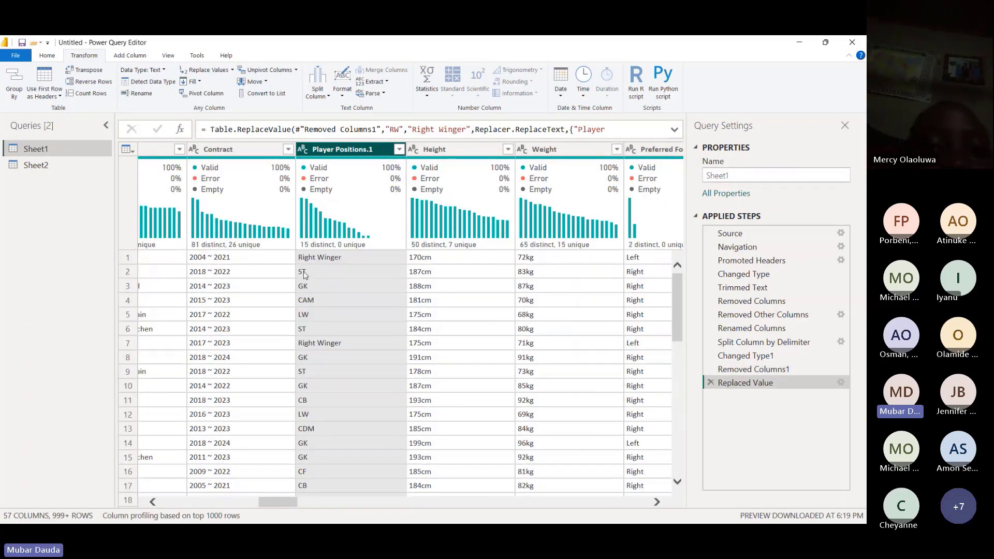
scroll(321, 372, "down", 5)
scroll(318, 399, "up", 5)
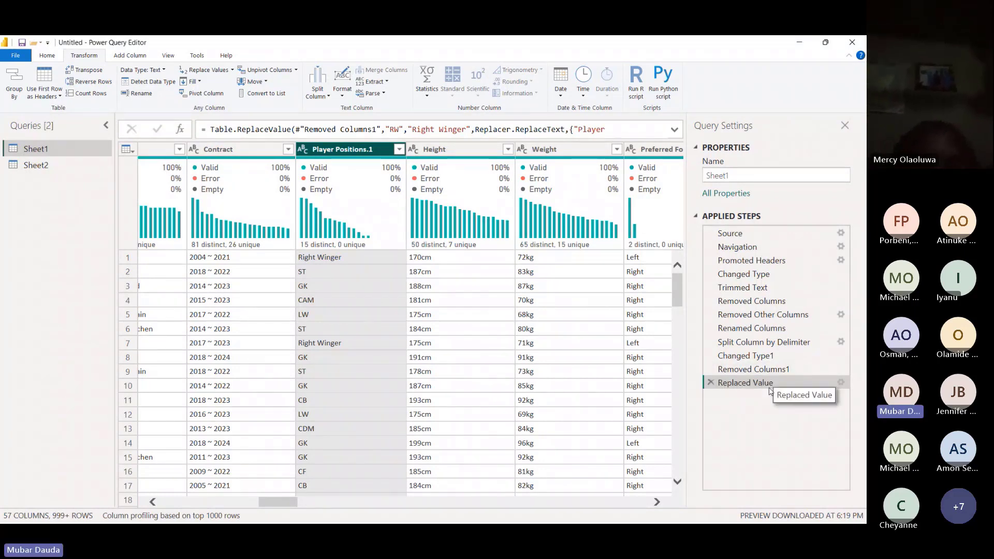
left_click(47, 56)
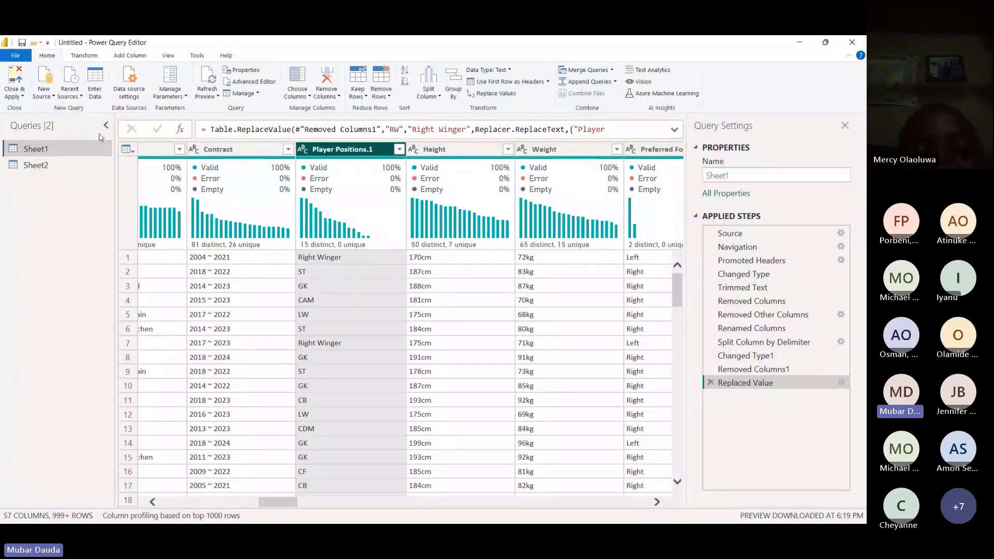
left_click(247, 83)
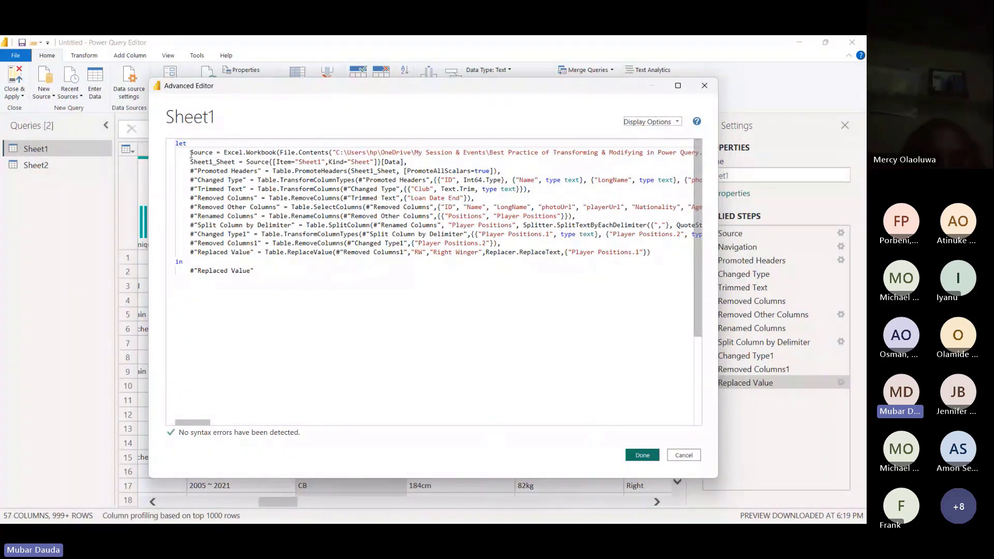
left_click_drag(190, 152, 651, 248)
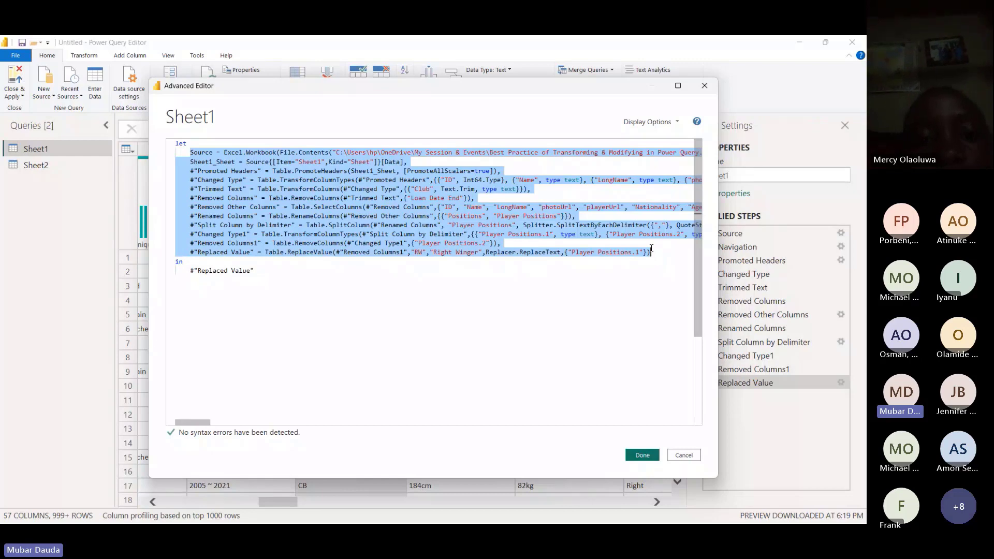
left_click(654, 247)
left_click(653, 251)
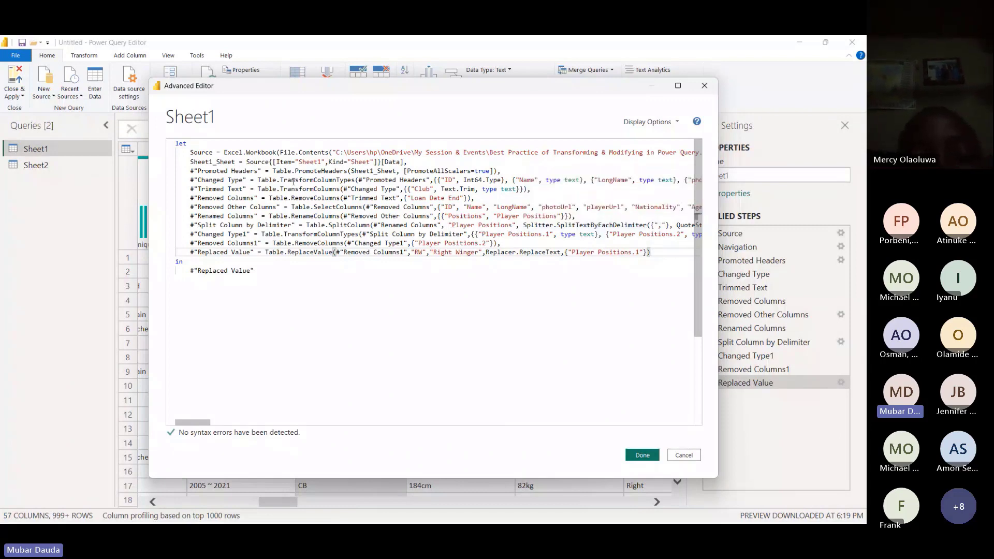
mouse_move(202, 425)
left_mouse_down()
mouse_move(227, 433)
mouse_move(201, 430)
left_mouse_up()
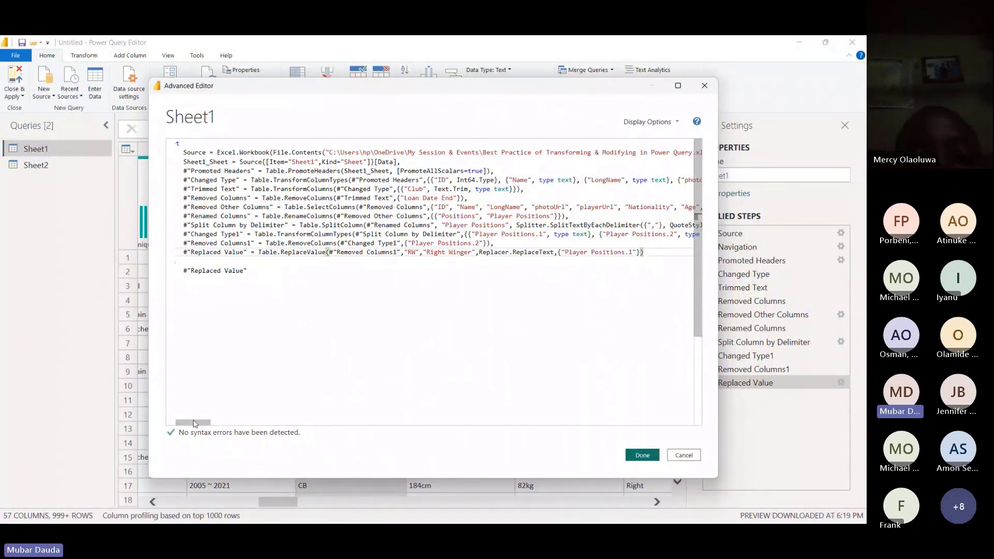
left_click_drag(194, 424, 186, 423)
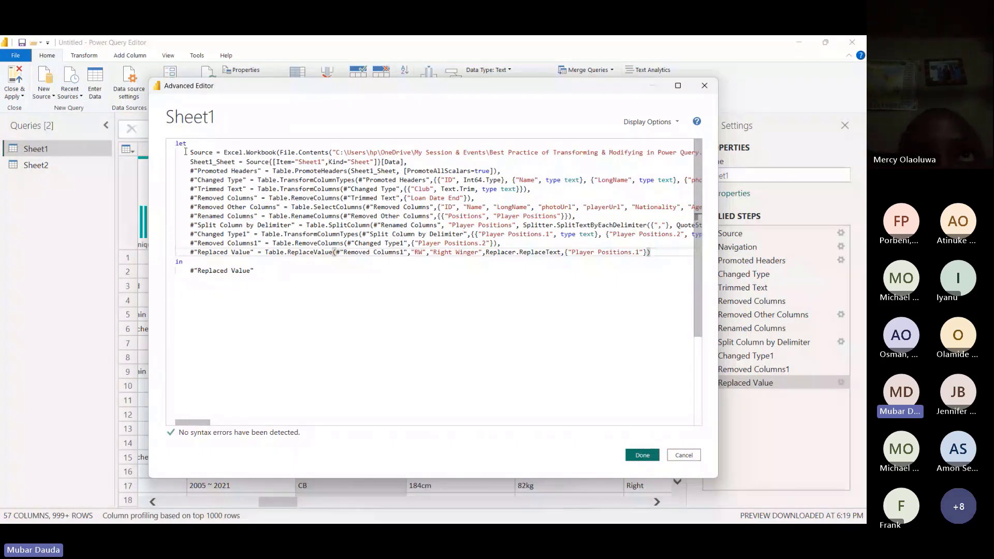
left_click_drag(189, 152, 213, 154)
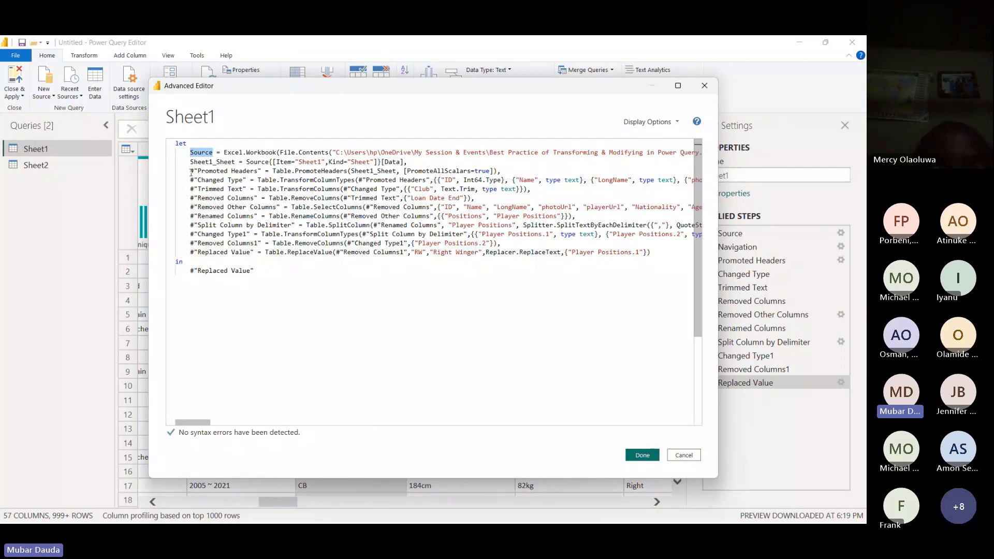
left_click_drag(187, 144, 237, 207)
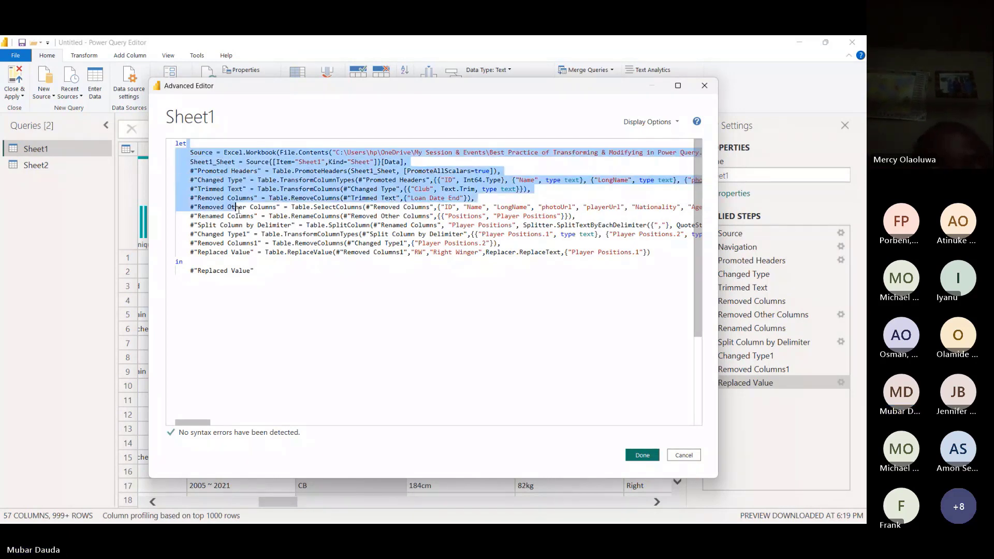
left_click_drag(254, 252, 223, 164)
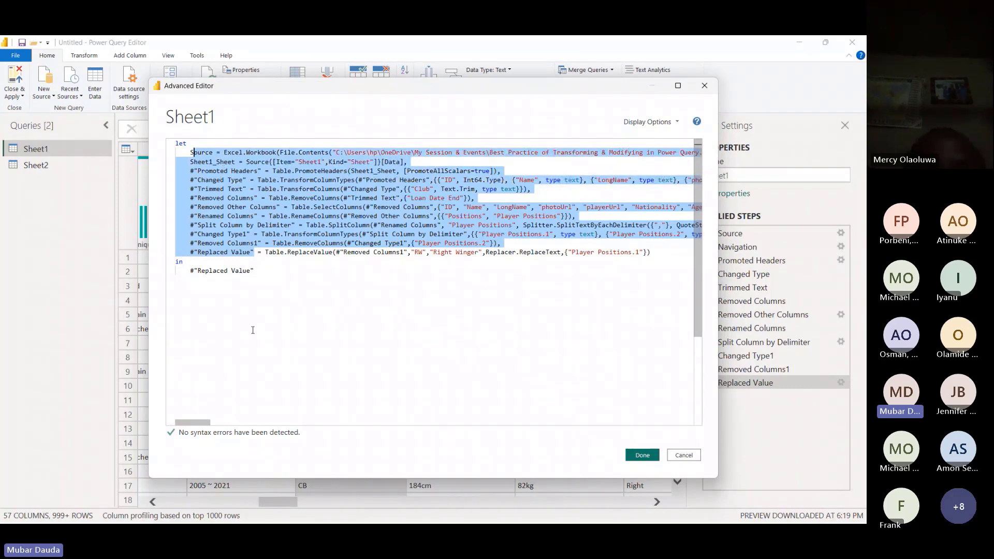
left_click(269, 337)
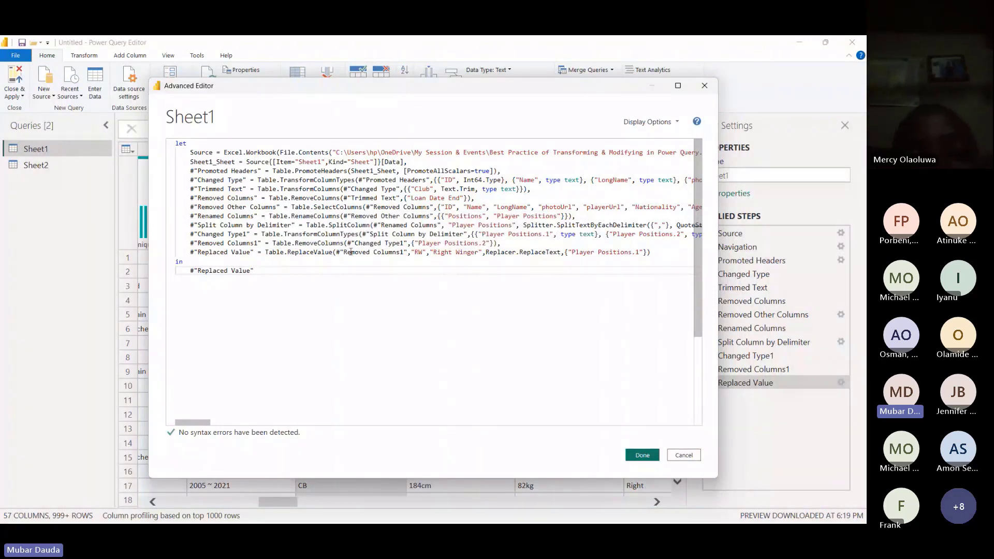
left_click_drag(261, 243, 191, 243)
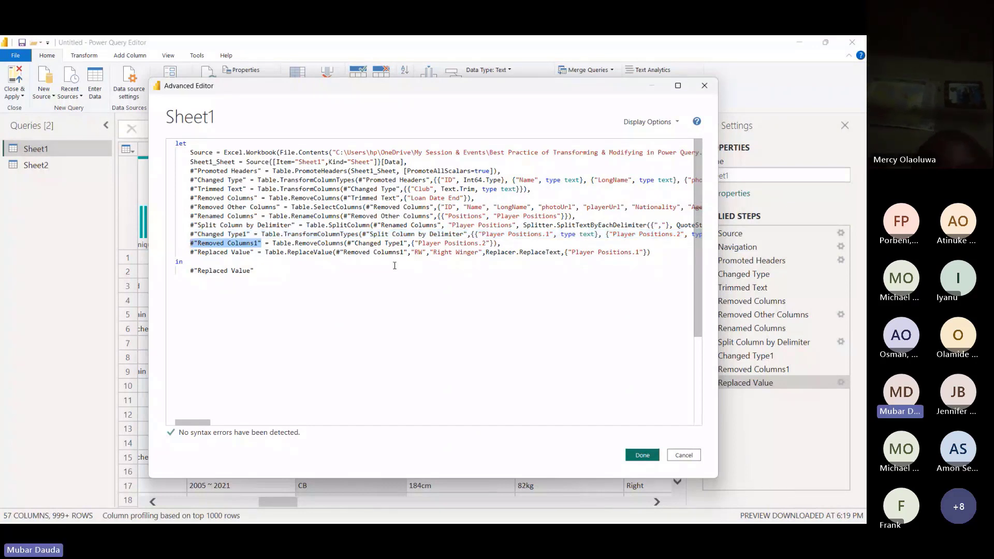
left_click(453, 252)
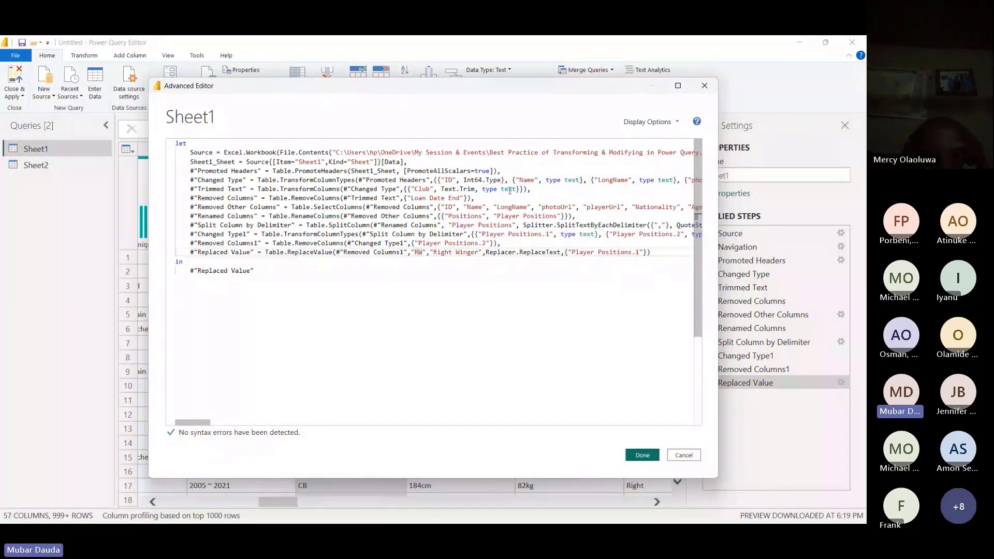
left_click(704, 86)
Replace ST with Striker in the Player Positions.1 column.
right_click(304, 273)
left_click(323, 280)
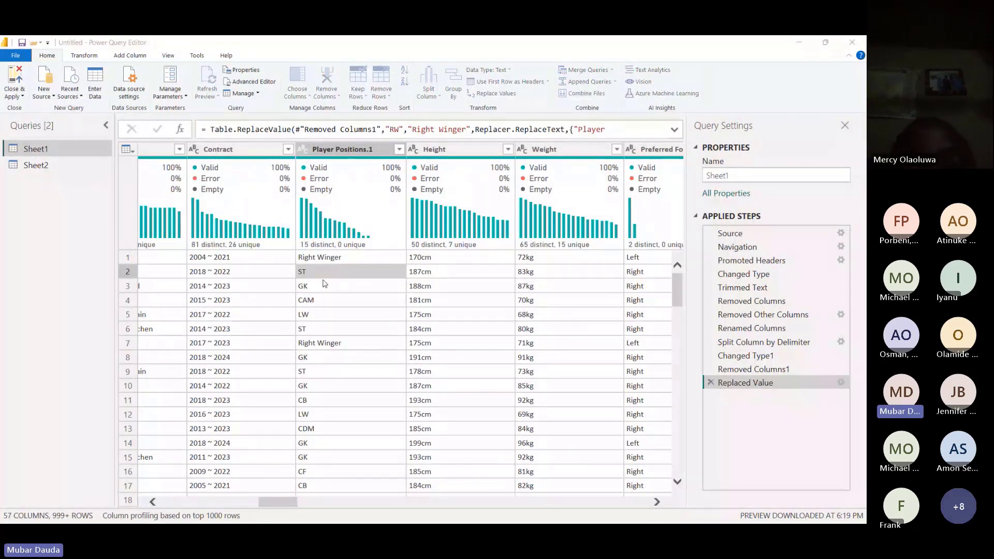
type("Striker")
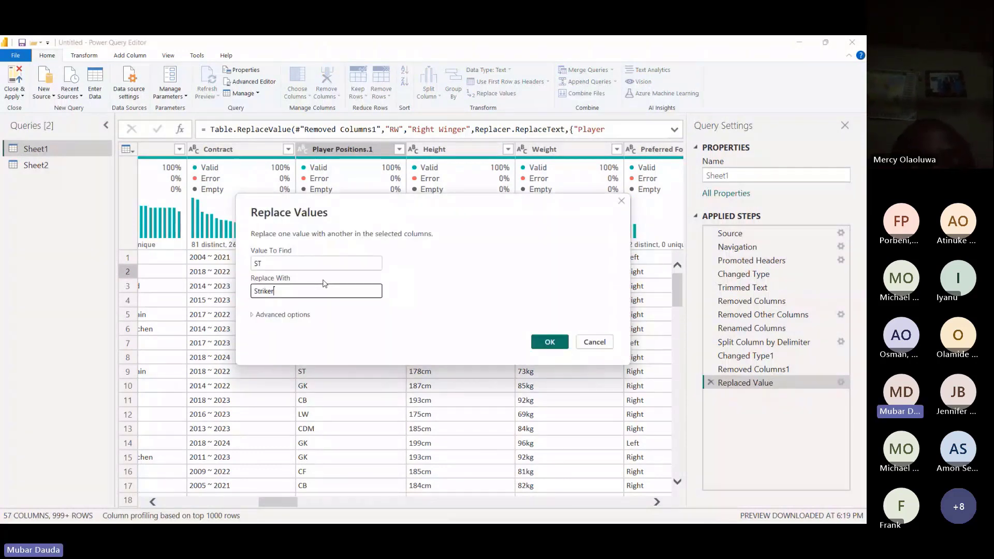
key("Return")
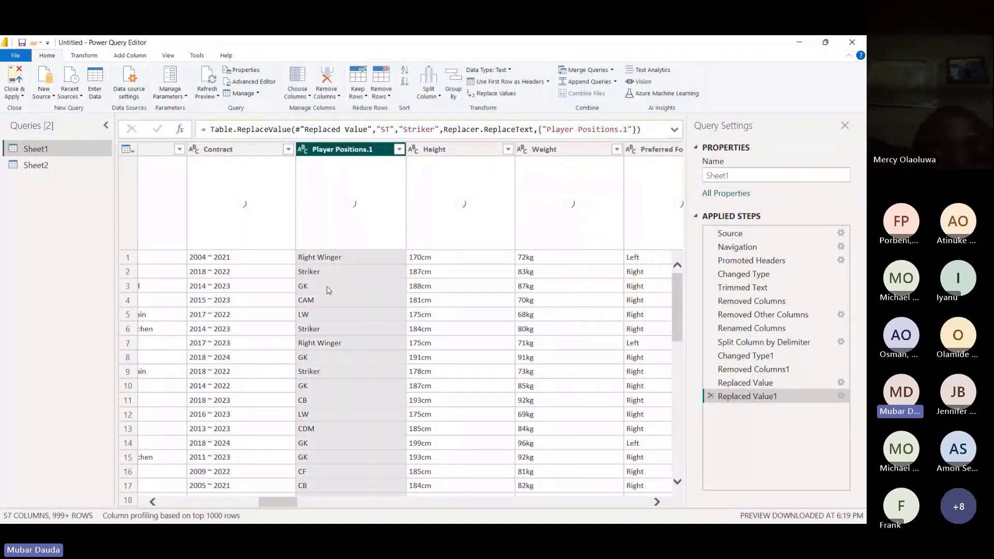
scroll(318, 314, "down", 9)
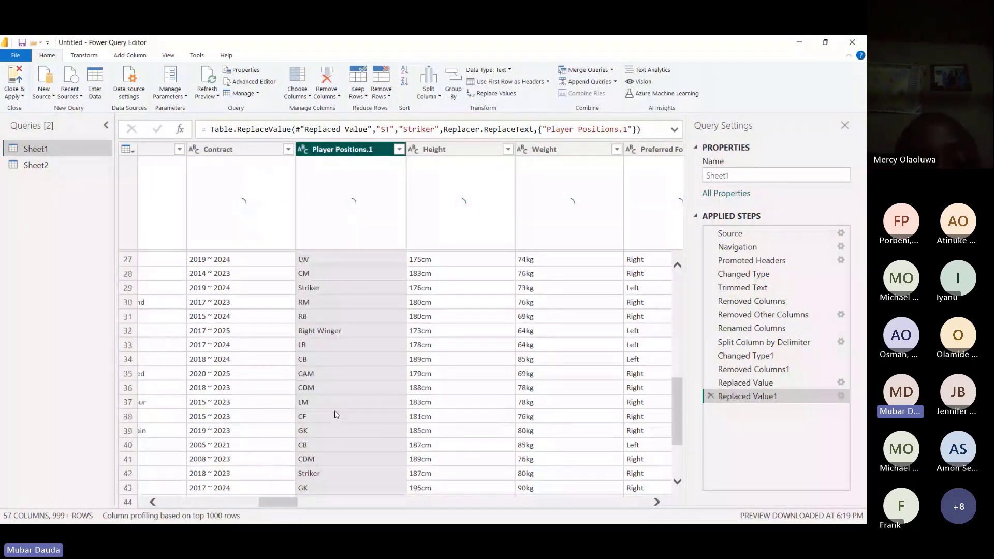
scroll(337, 414, "up", 9)
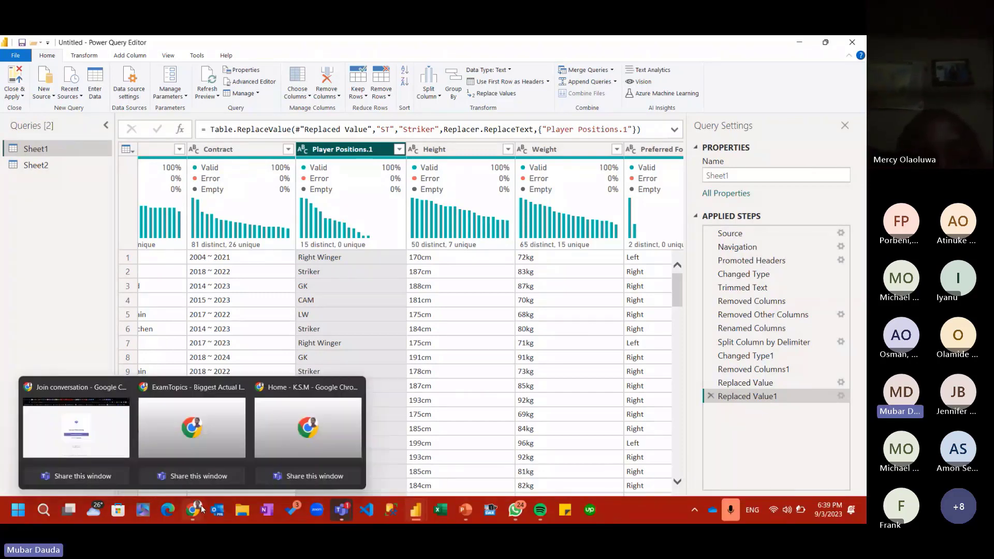
Bring the Chrome window to the front on its Gmail tab.
left_click(196, 509)
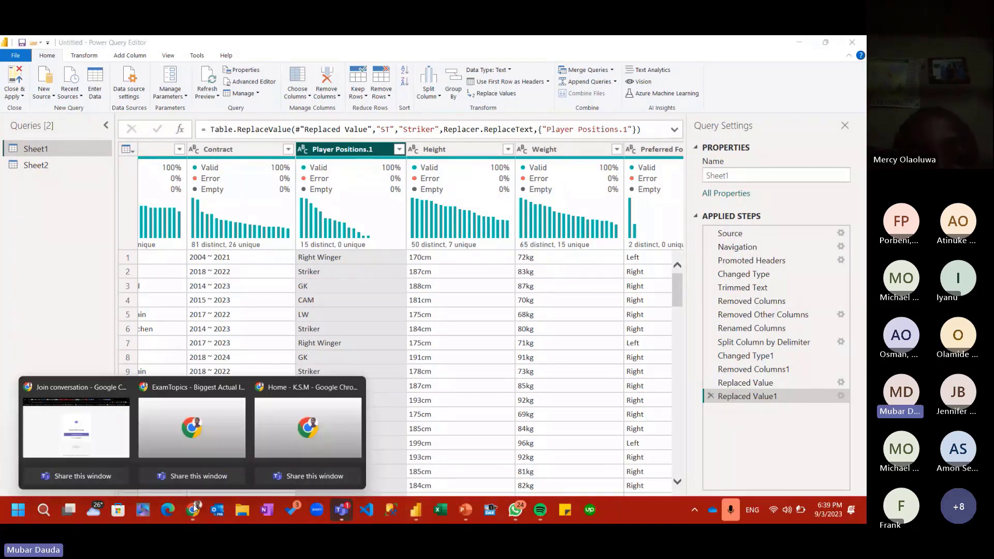
left_click(73, 404)
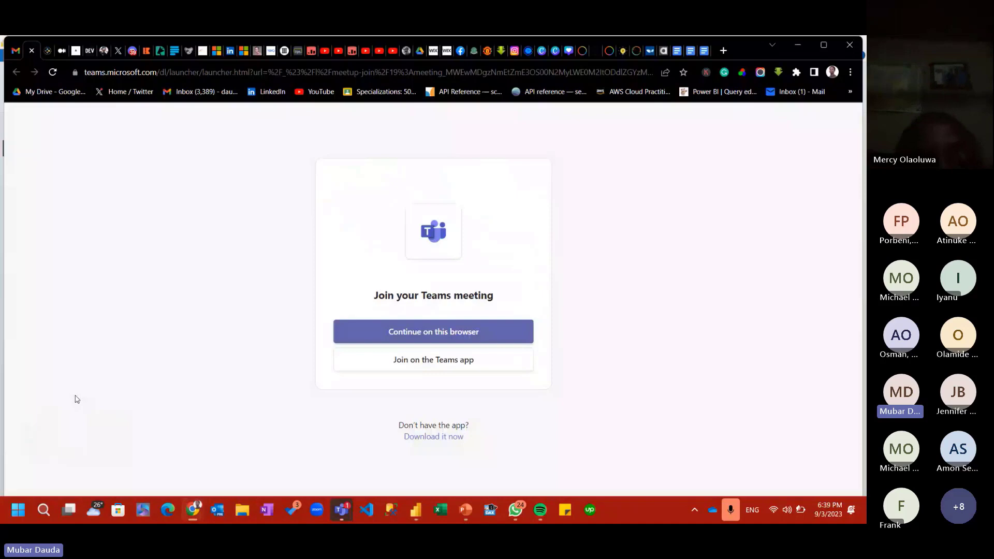
left_click(16, 50)
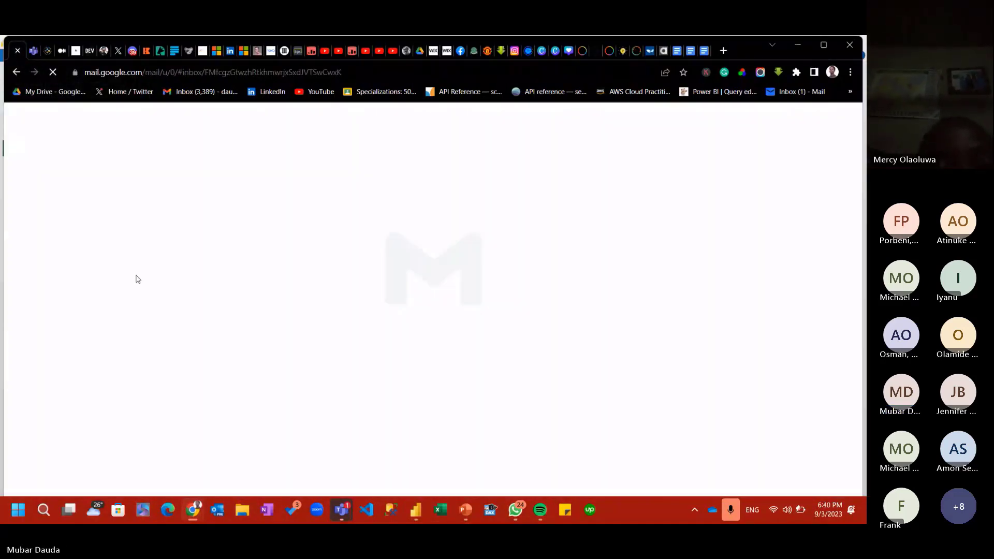
Mute and unmute the microphone, then show the Medium FIFA2021 Power Query article.
mouse_move(341, 513)
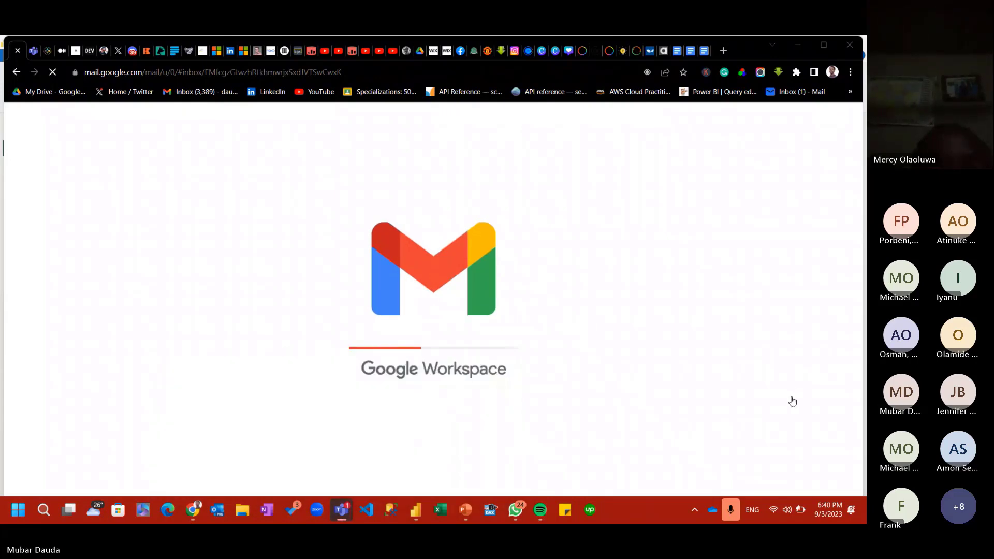
left_click(765, 400)
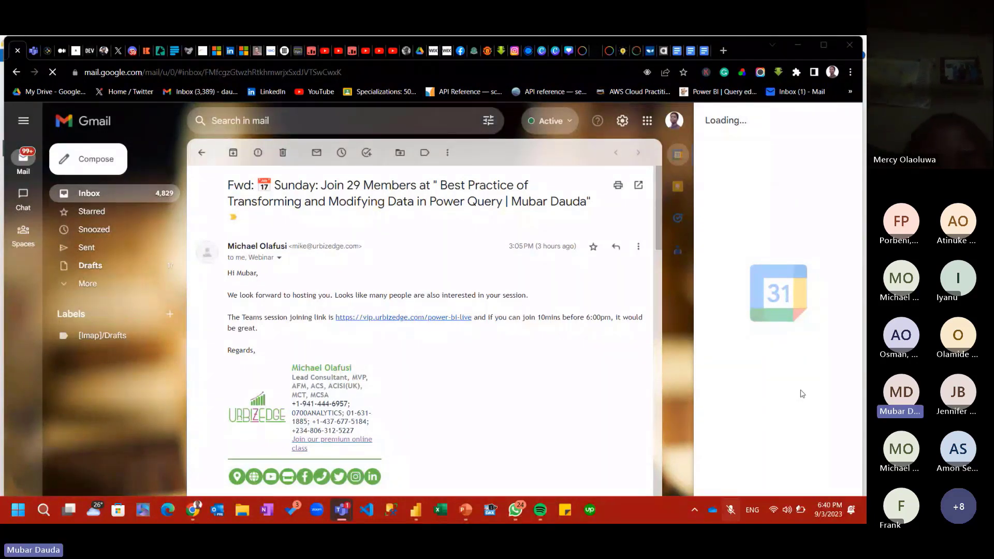
left_click(730, 511)
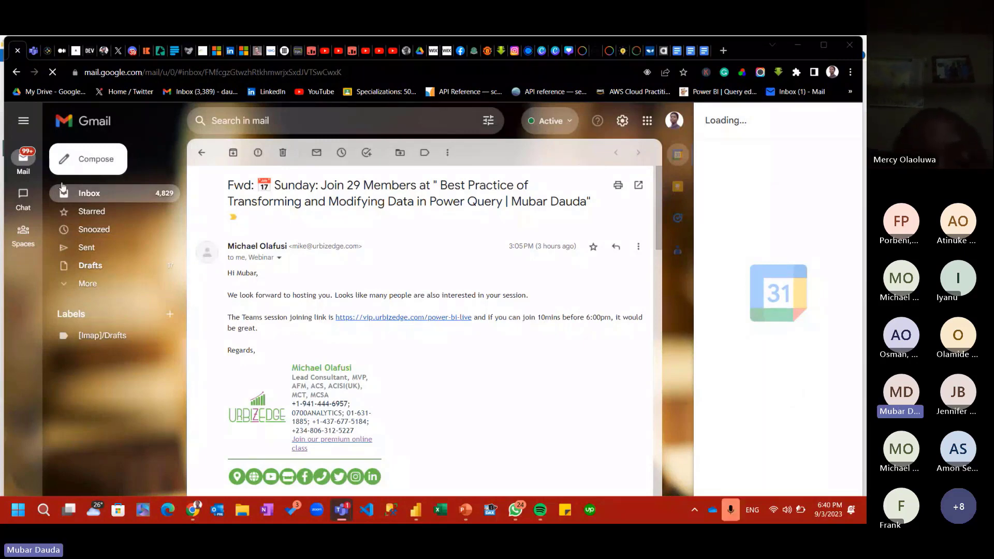
left_click(62, 50)
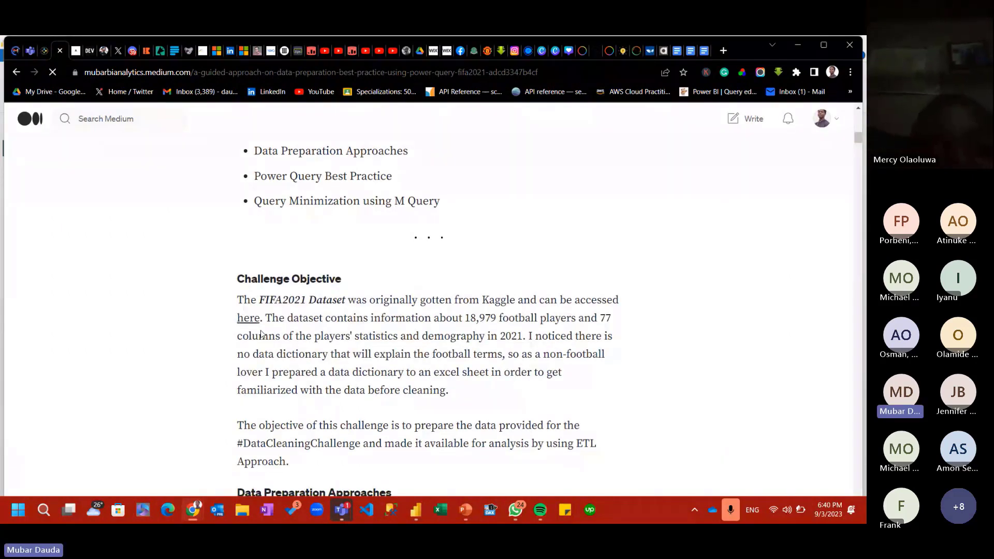
Scroll the Medium article to the Replace Value paragraph and follow its 'here' link.
scroll(303, 393, "down", 4)
scroll(304, 397, "down", 10)
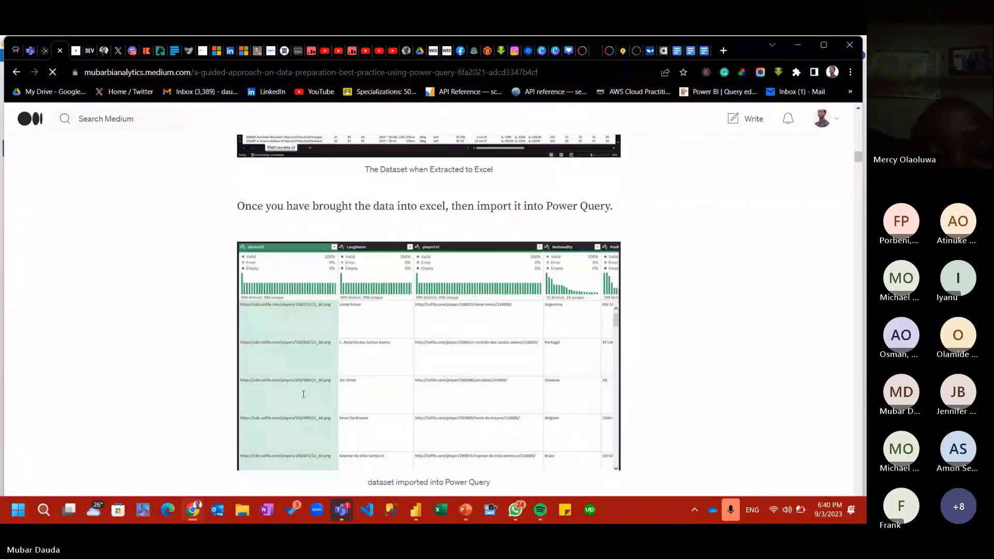
scroll(304, 396, "down", 5)
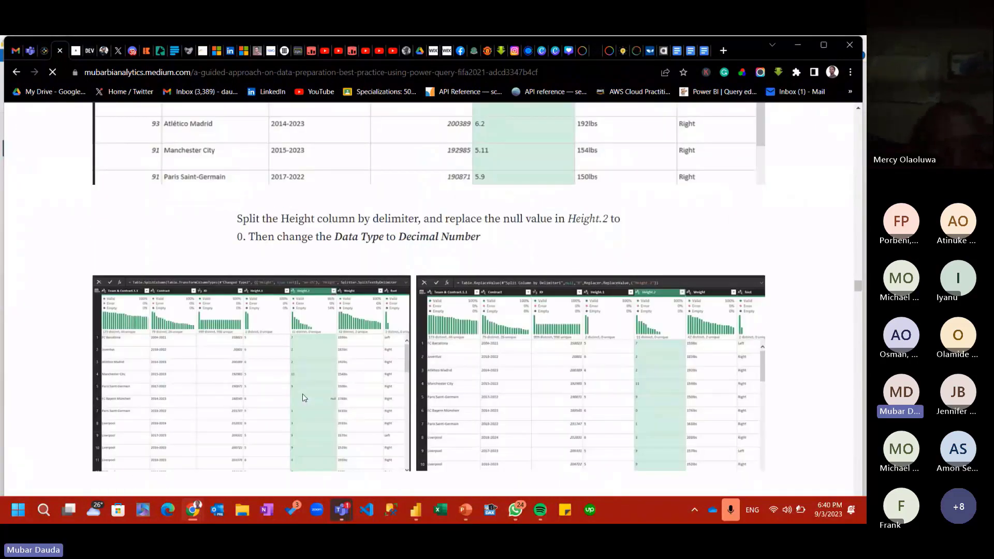
scroll(303, 396, "down", 5)
scroll(303, 396, "down", 15)
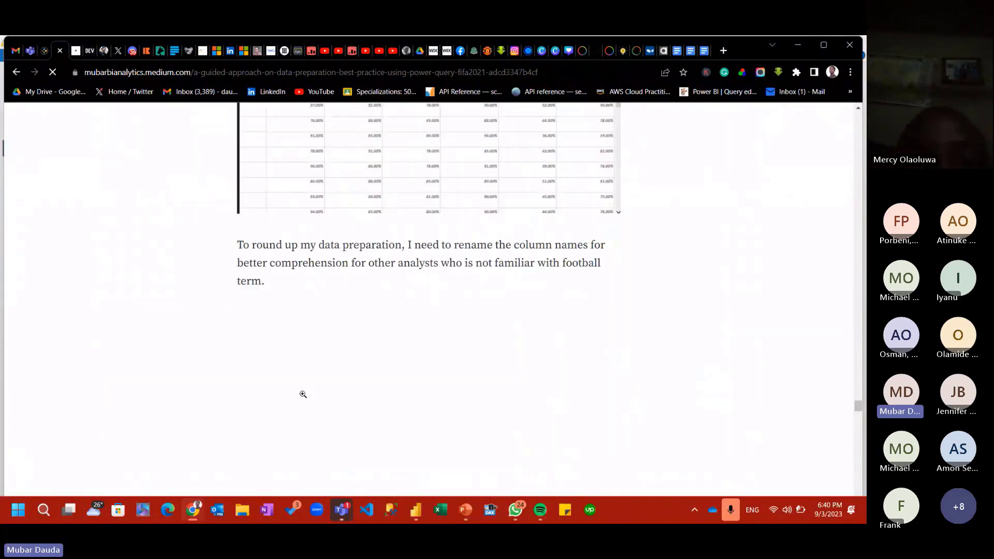
scroll(303, 395, "down", 15)
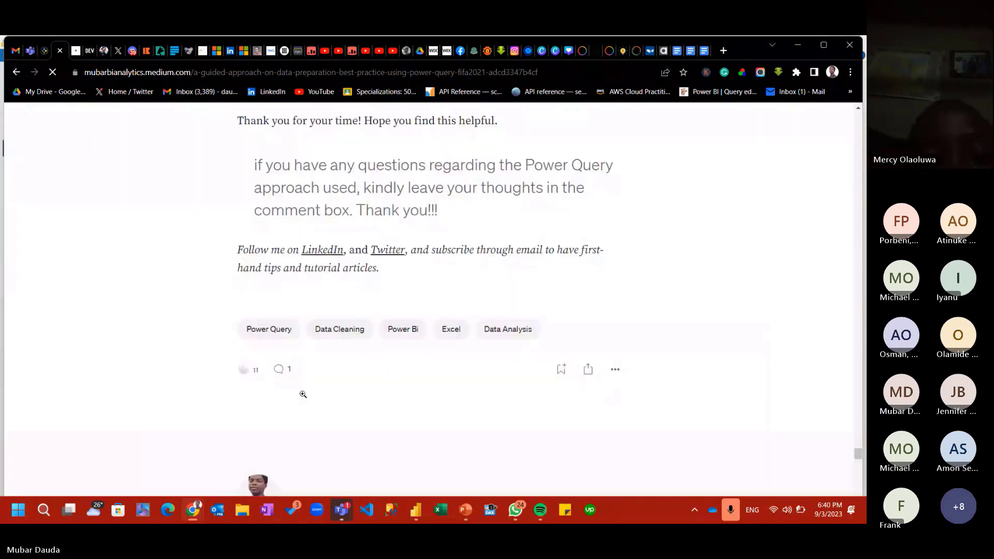
scroll(303, 395, "down", 5)
scroll(303, 396, "up", 10)
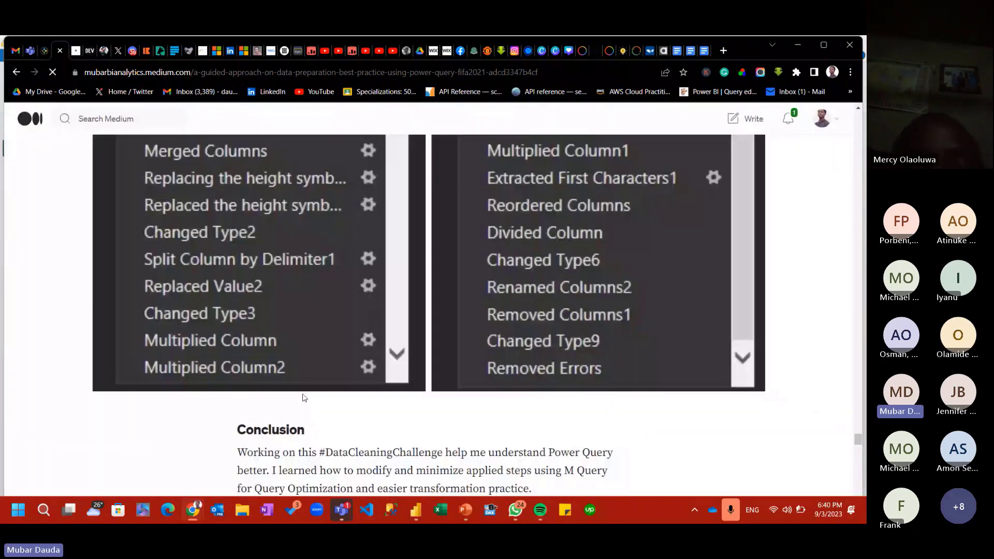
scroll(305, 397, "up", 5)
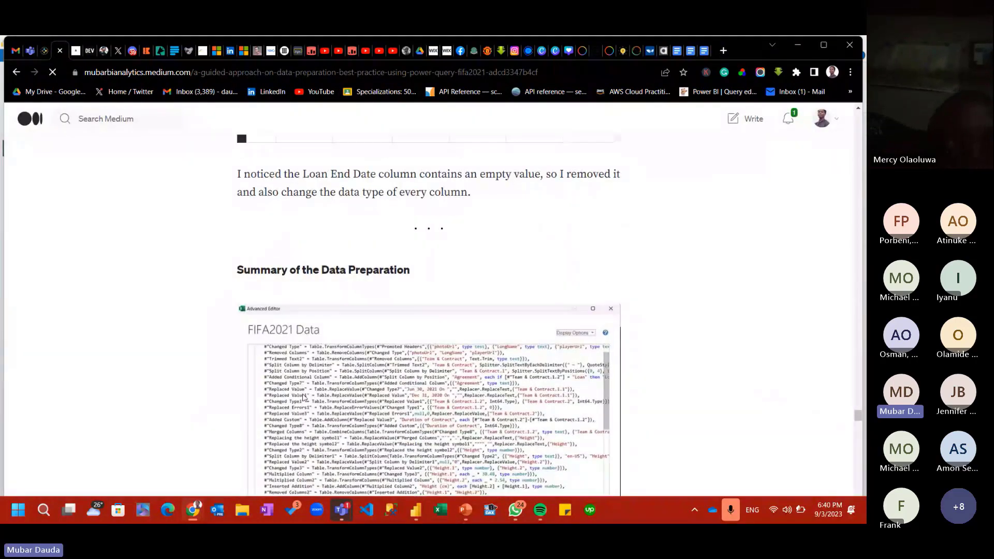
scroll(303, 394, "up", 5)
scroll(303, 395, "up", 10)
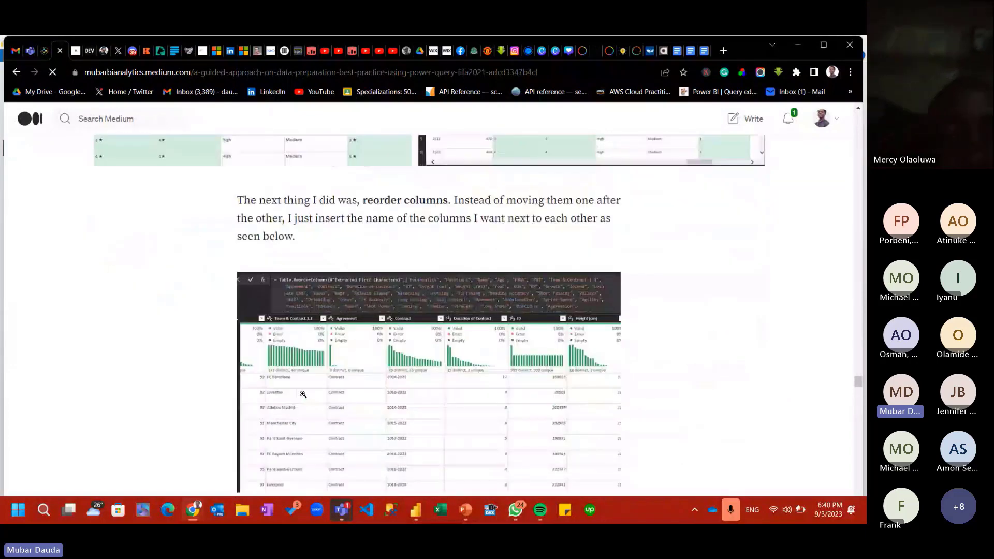
scroll(313, 357, "up", 5)
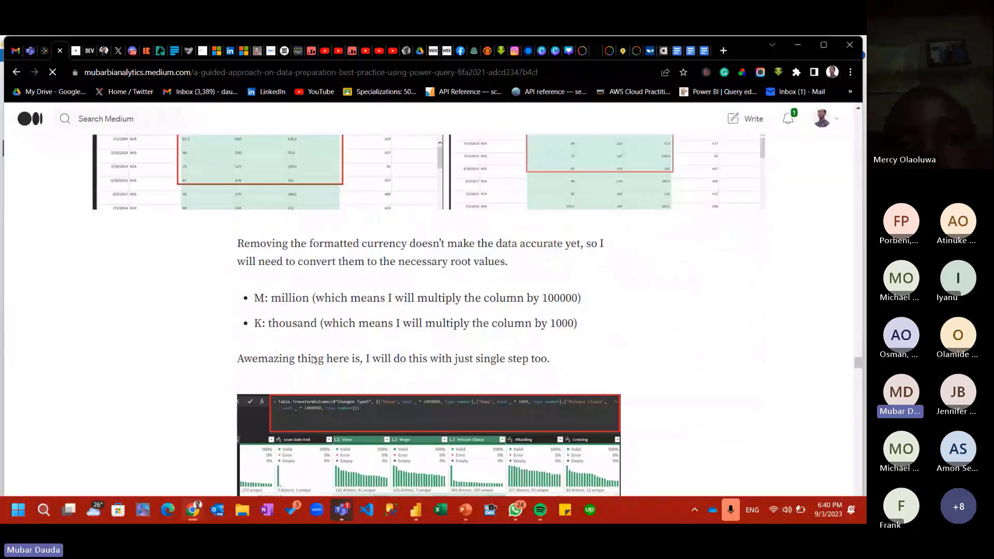
scroll(312, 356, "down", 2)
scroll(312, 356, "down", 15)
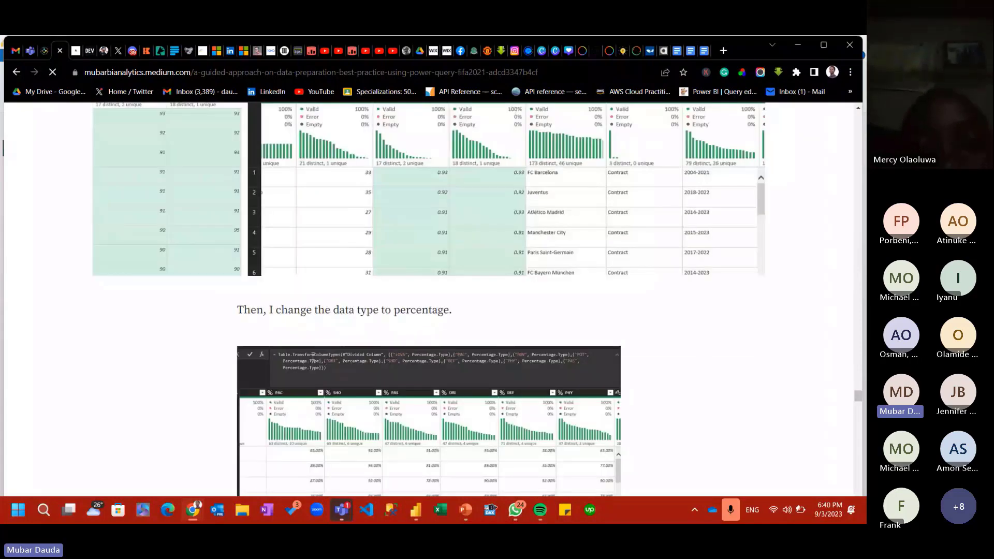
scroll(313, 357, "down", 5)
scroll(313, 356, "up", 12)
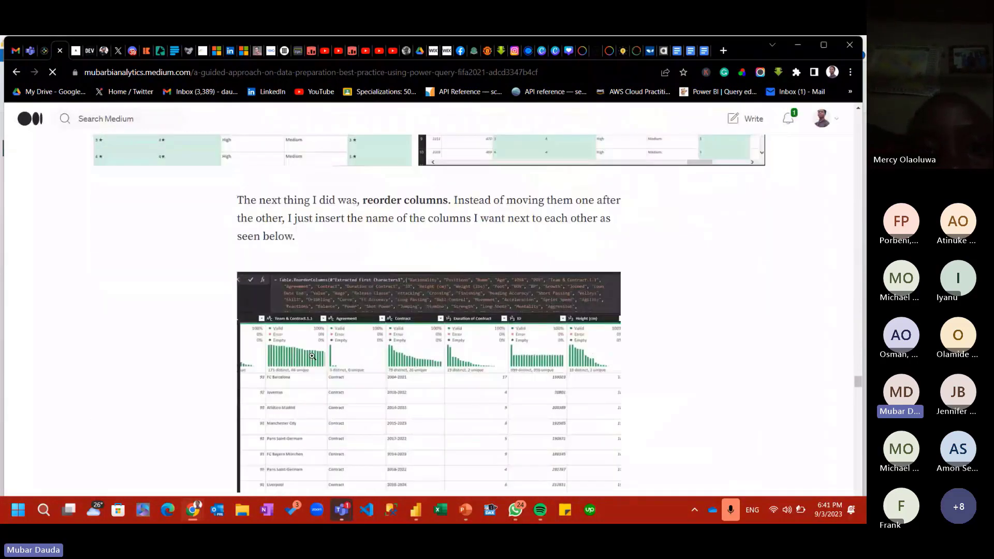
scroll(313, 356, "up", 15)
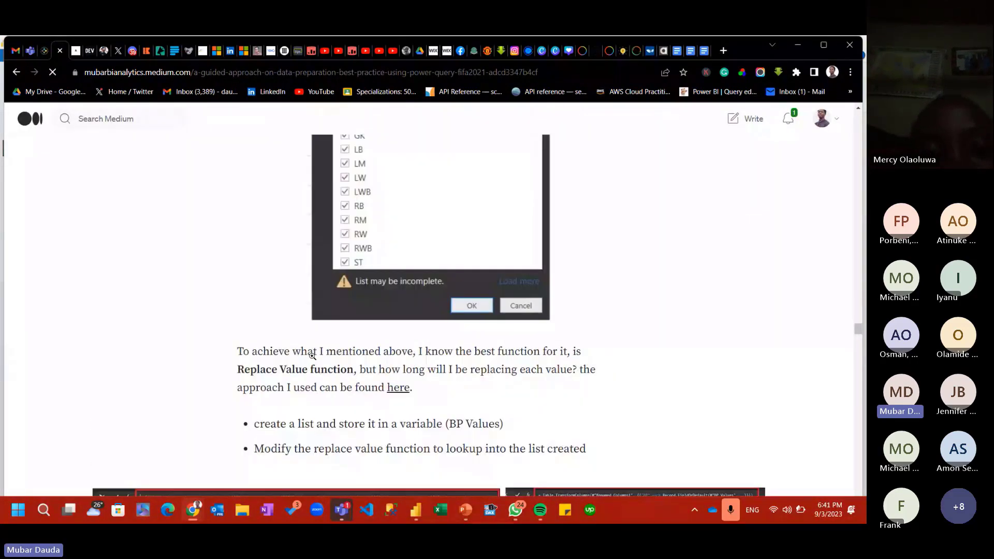
scroll(316, 358, "up", 7)
left_click(399, 199)
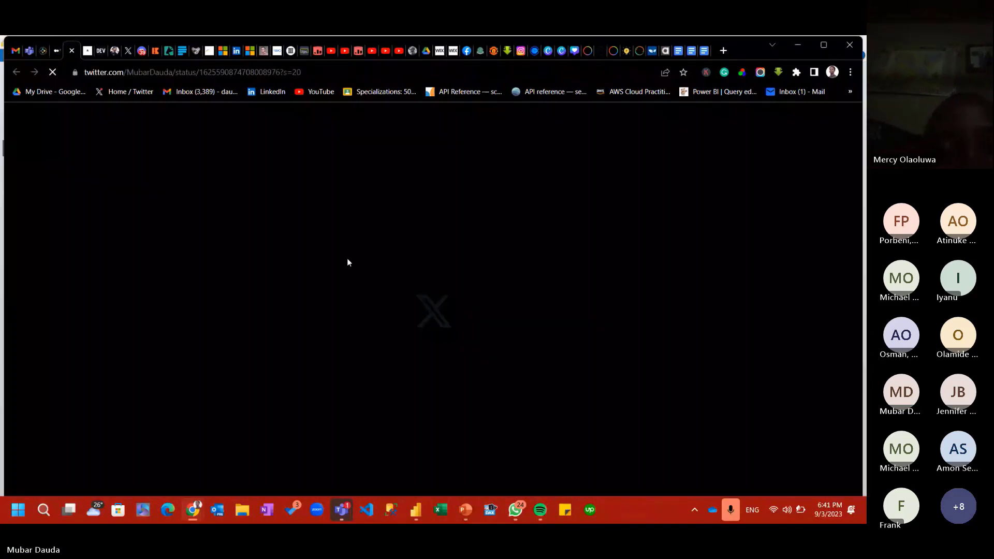
Select the Medium article's web address, then return to the Twitter post tab.
left_click(56, 50)
left_click(317, 73)
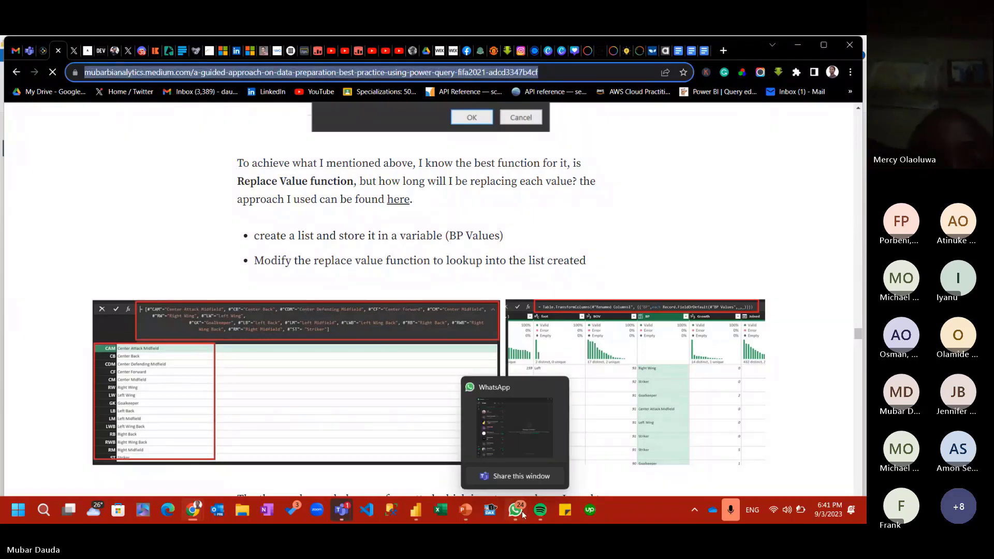
mouse_move(468, 509)
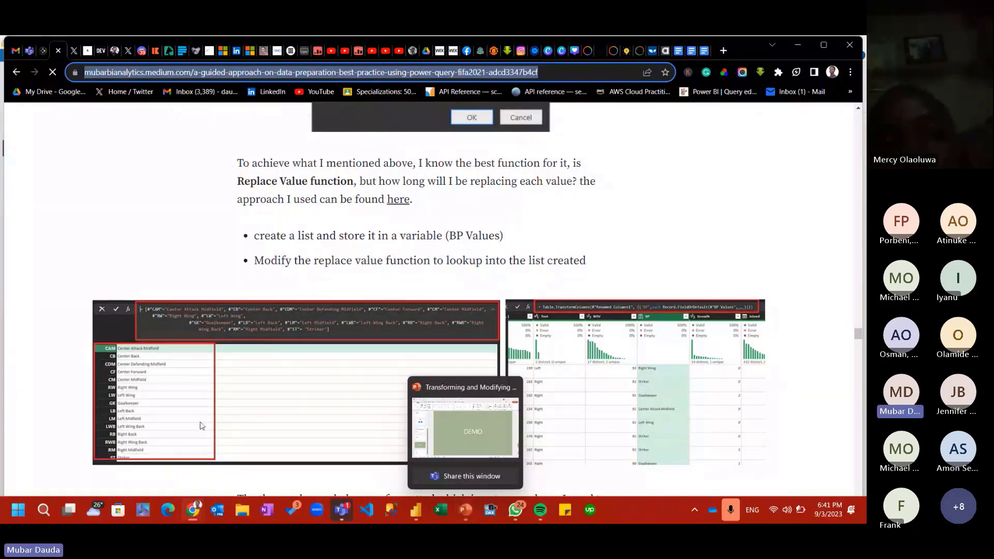
left_click(73, 51)
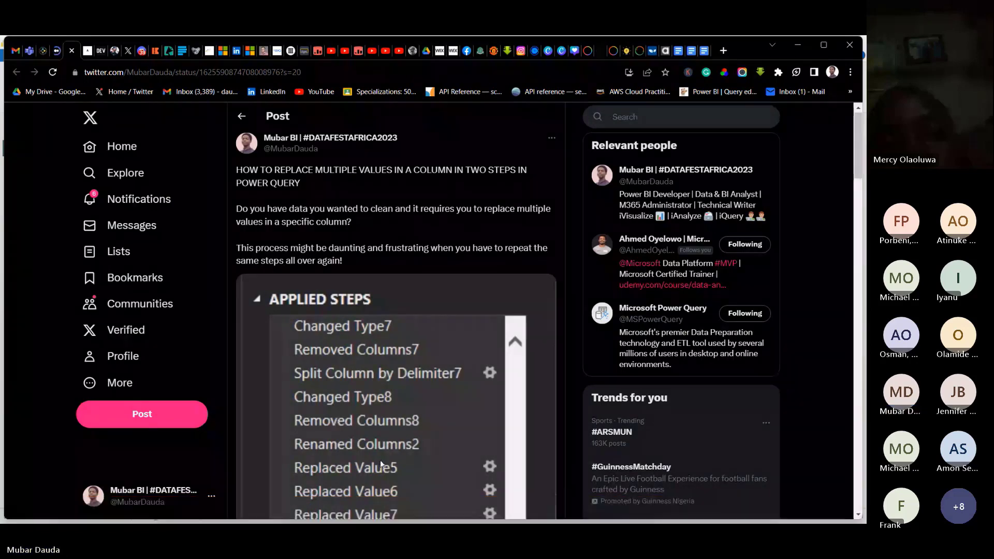
Scroll the X thread to the list-variable explanation and select the post's web address.
scroll(329, 216, "down", 7)
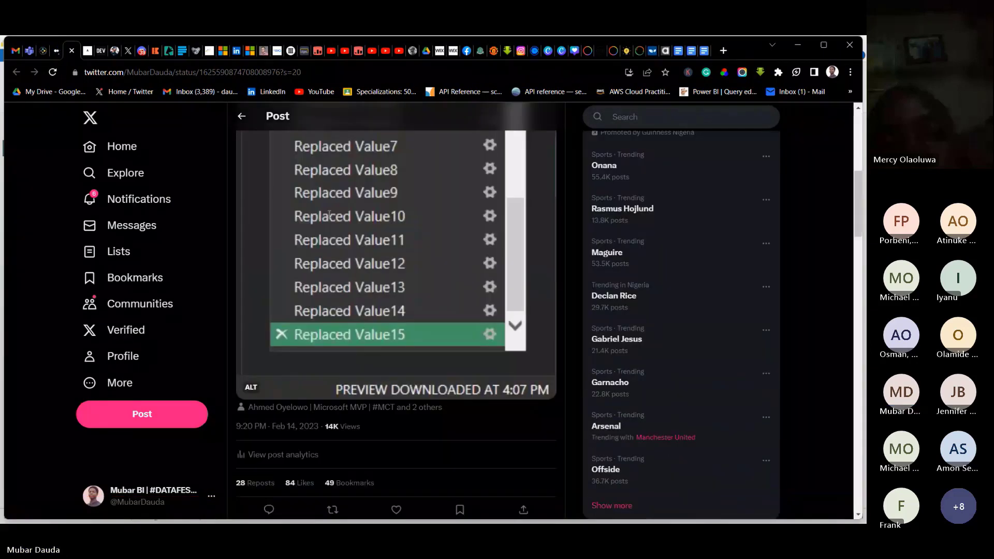
scroll(330, 216, "down", 10)
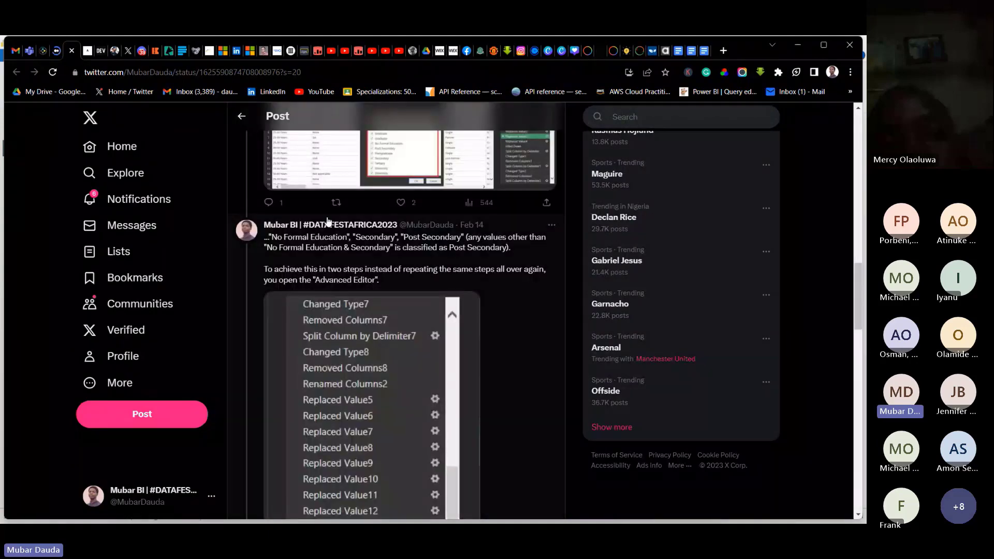
scroll(328, 221, "down", 10)
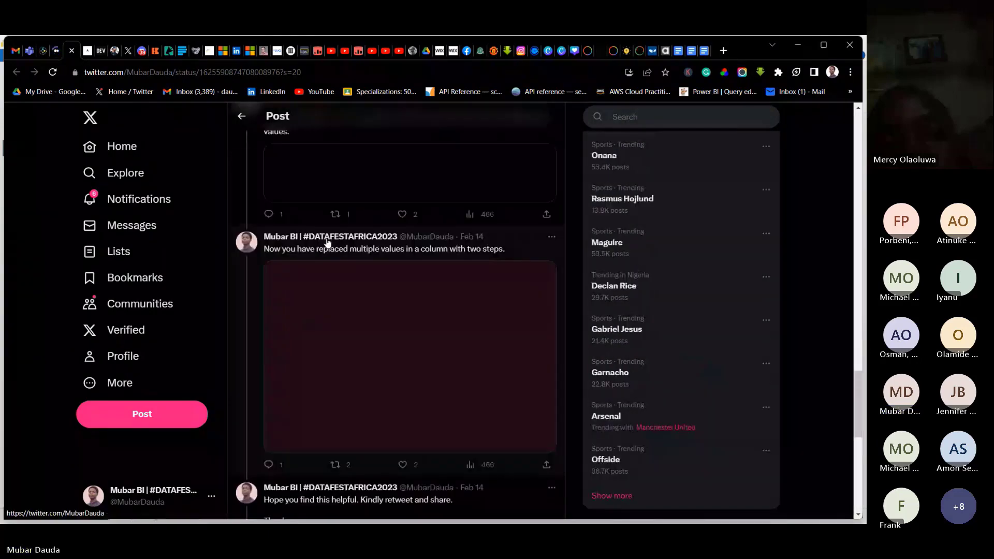
scroll(328, 243, "up", 2)
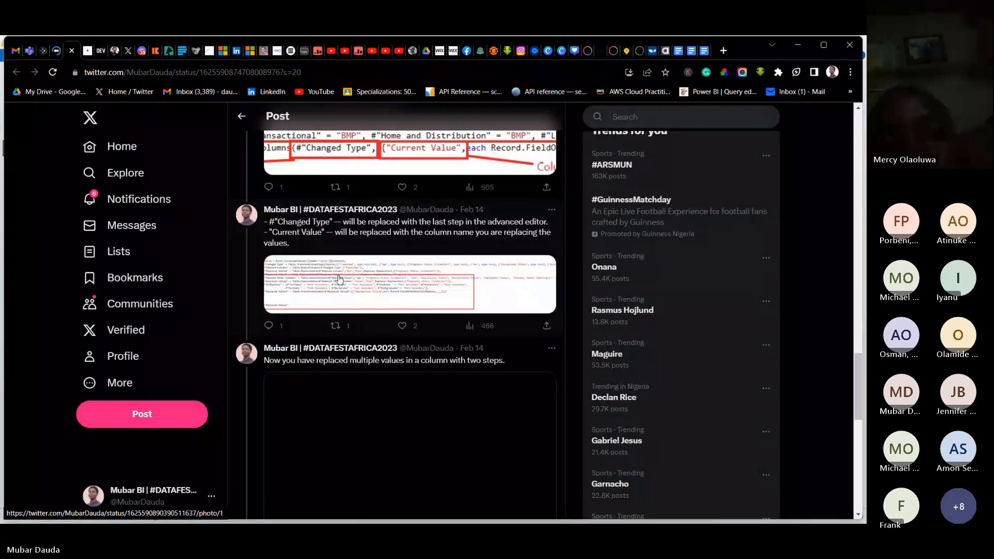
scroll(339, 279, "up", 3)
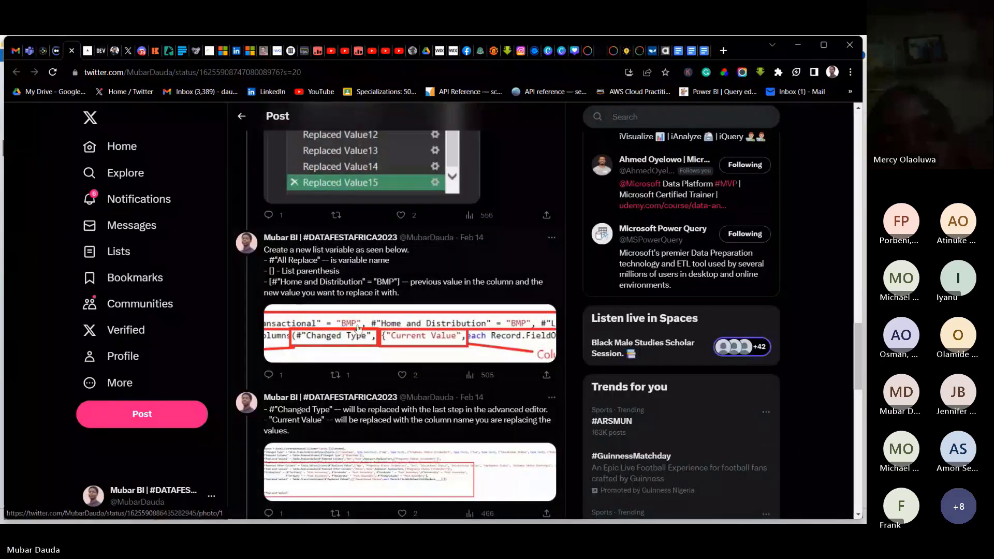
left_click(314, 77)
key("ctrl+c")
mouse_move(516, 500)
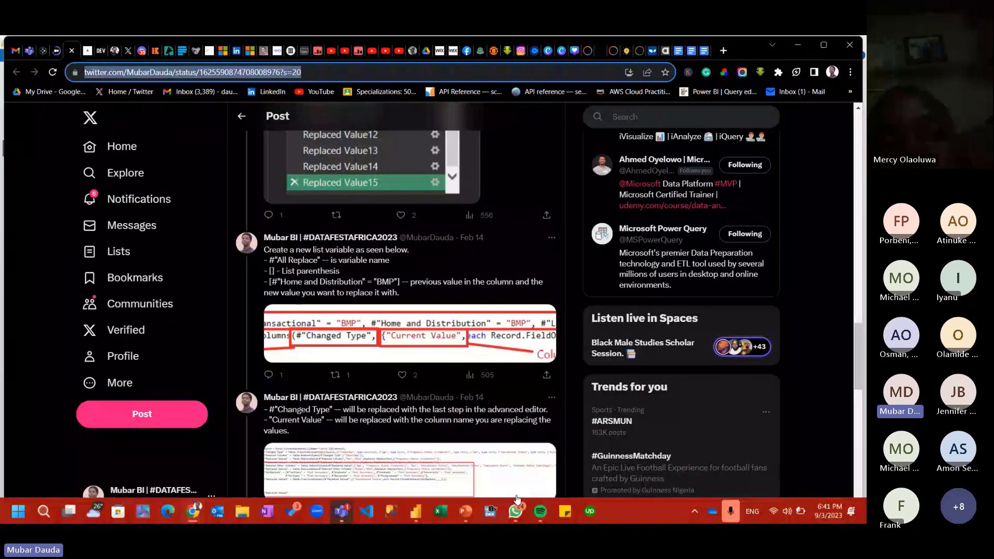
Paste the X post link into the Power BI Office Hour meeting chat.
left_click(341, 511)
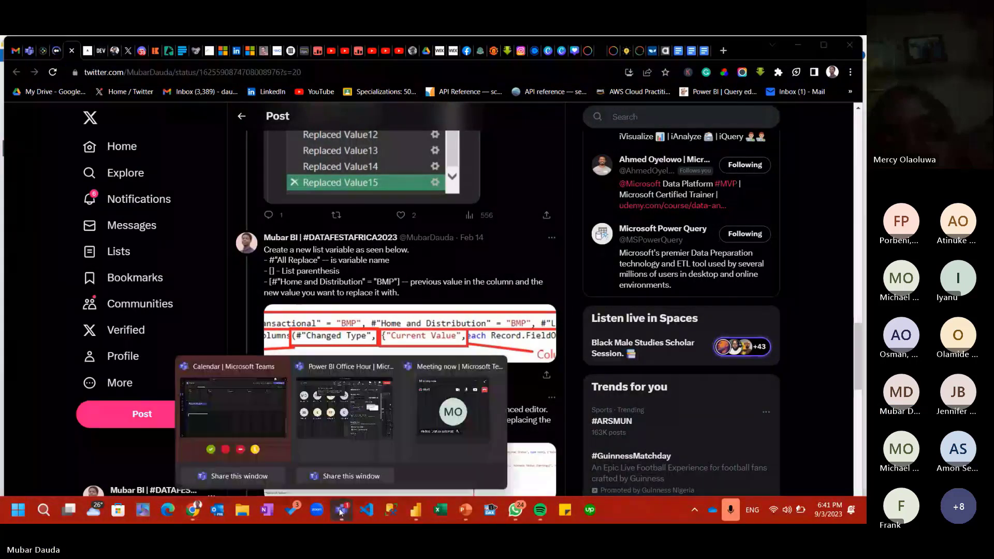
left_click(361, 401)
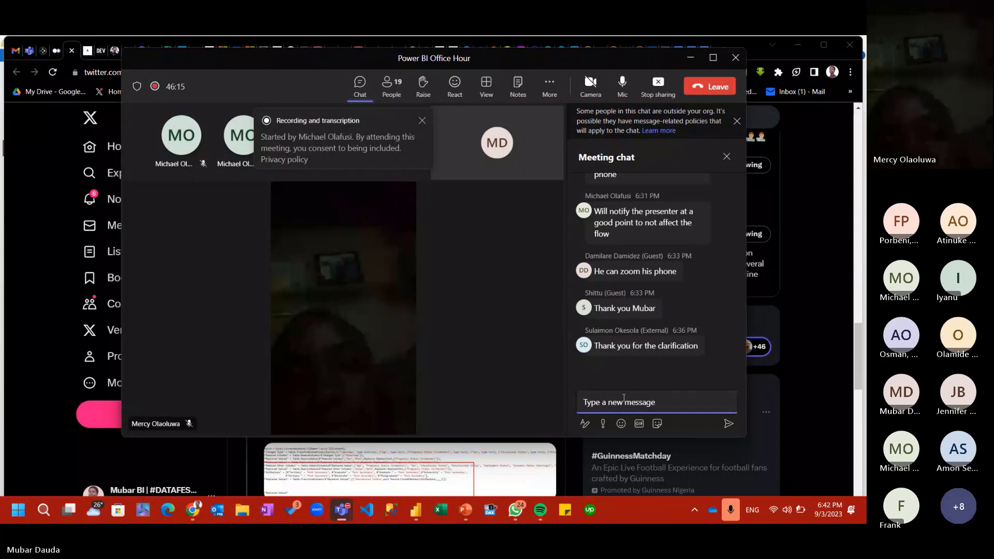
key("ctrl+v")
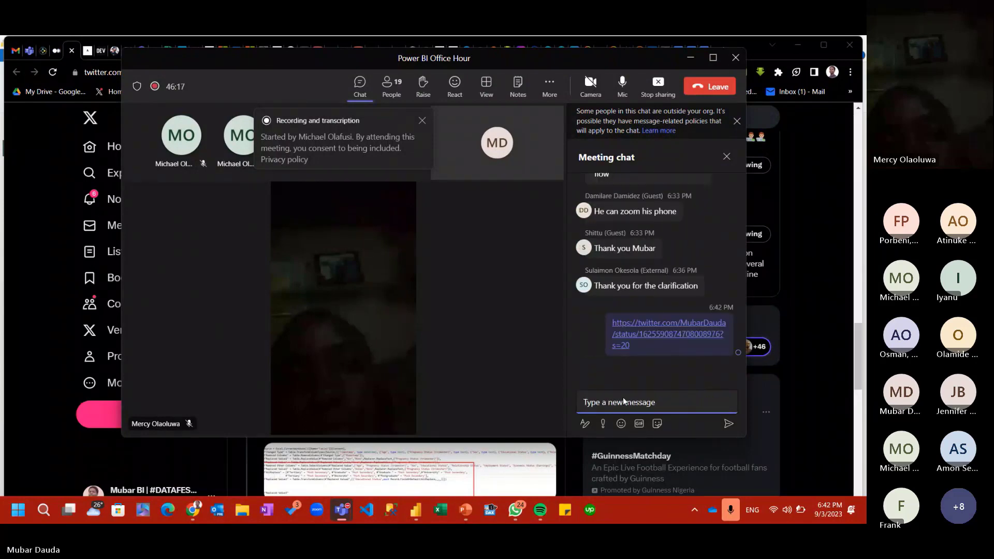
key("super+v")
Send the Medium article link from clipboard history, then minimize the Teams meeting window.
left_click(632, 335)
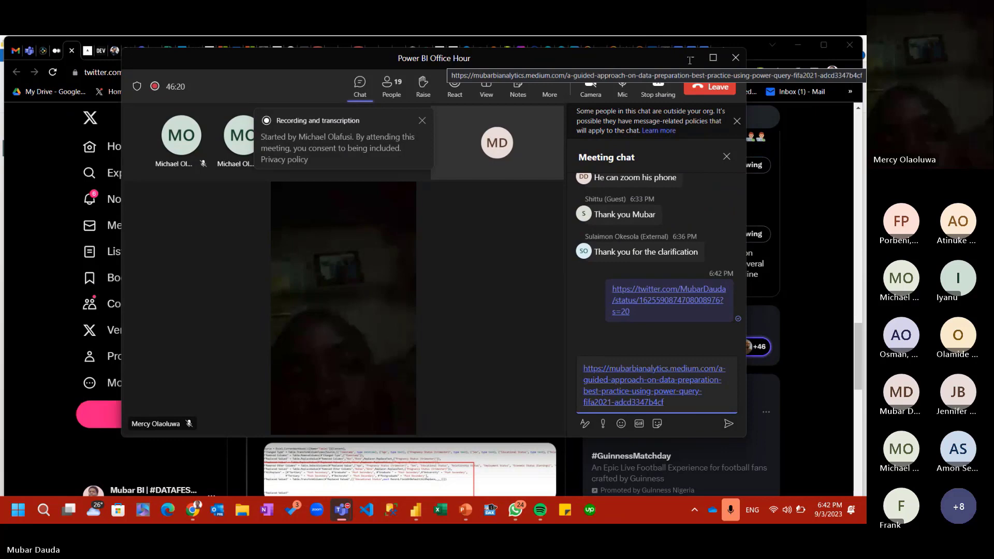
key("Return")
left_click(689, 62)
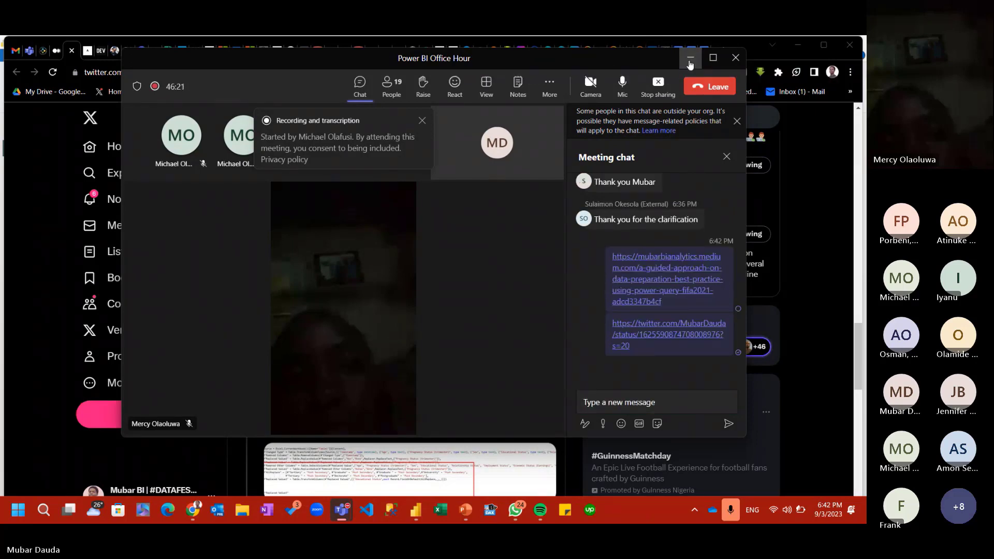
left_click(690, 63)
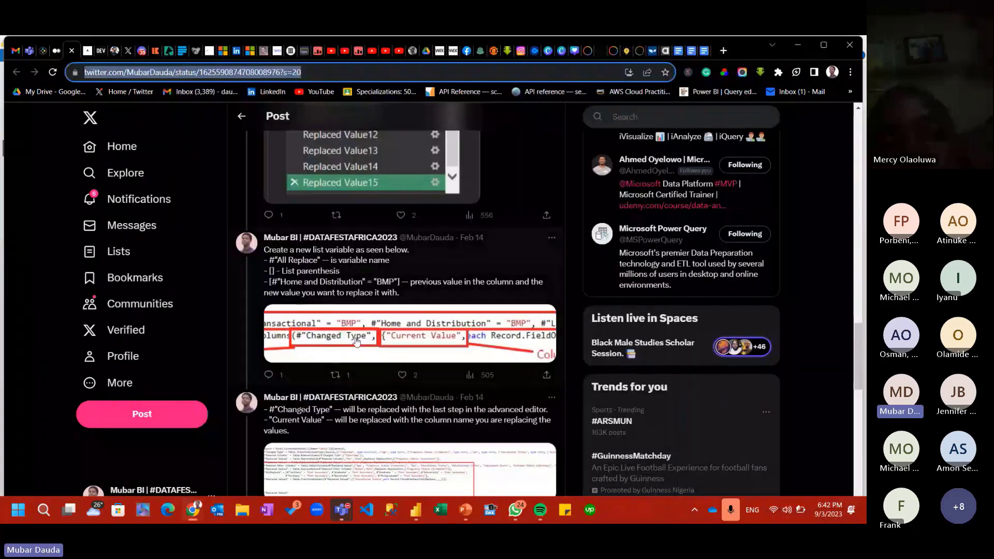
View the tweet's code screenshot full size, then bring Power Query Editor back to the front.
left_click(352, 316)
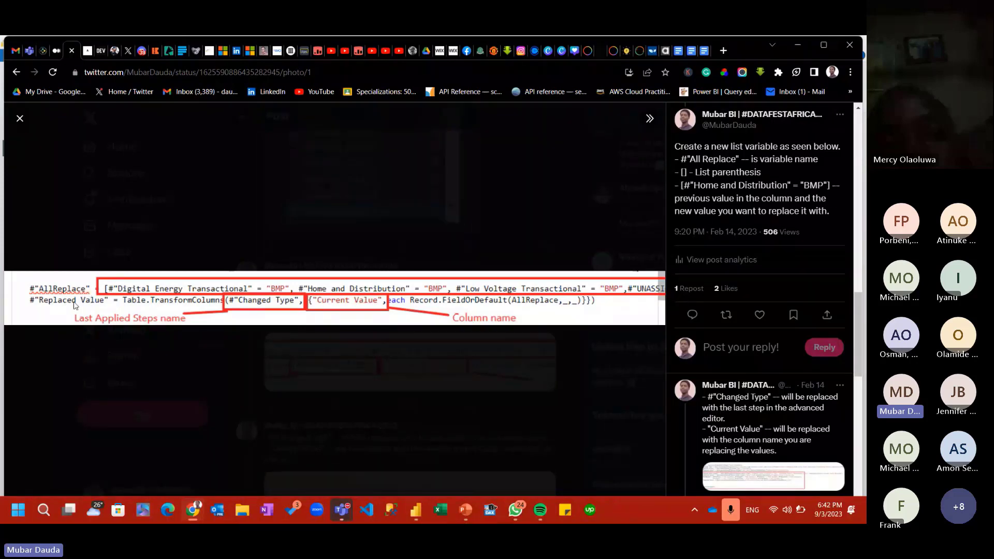
left_click(416, 517)
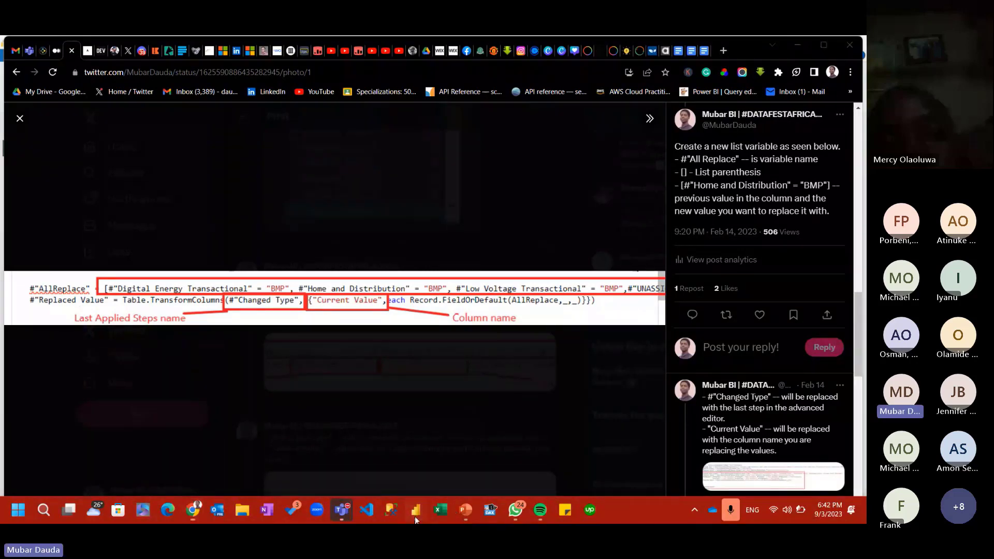
left_click(435, 458)
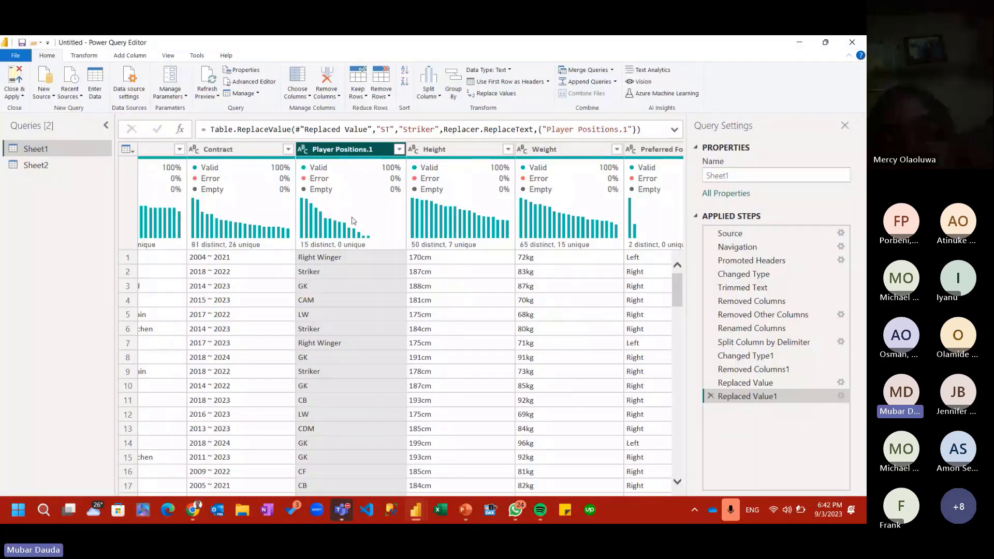
In the Advanced Editor, overwrite the #"Replaced Value1" line with #"Replace Multiple Records" = [.
left_click(238, 81)
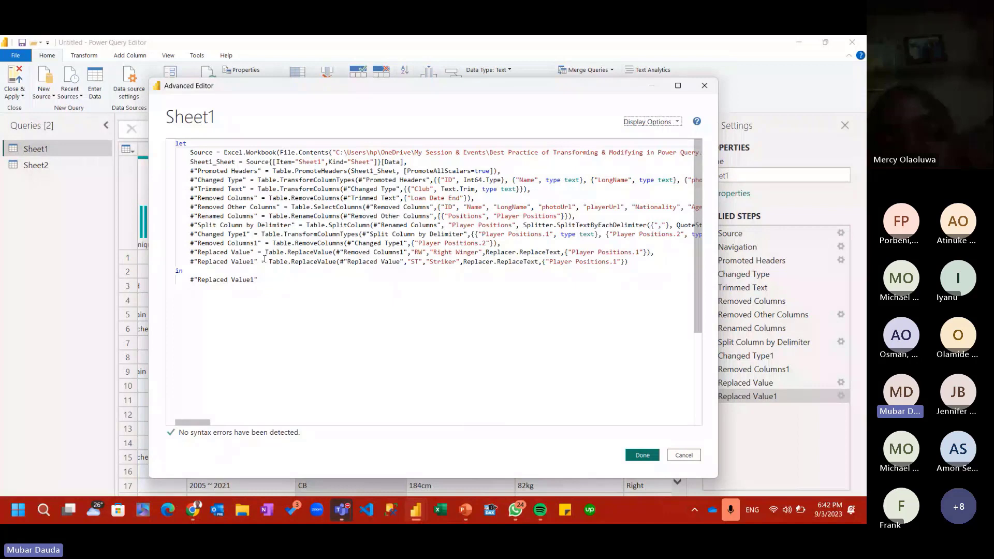
left_click(629, 267)
left_click_drag(628, 263, 190, 262)
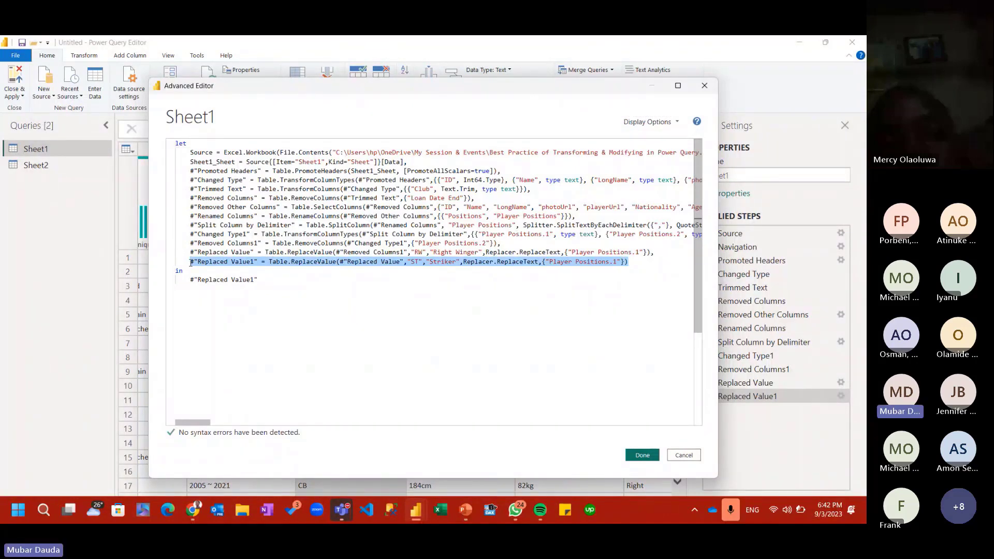
type("#\"")
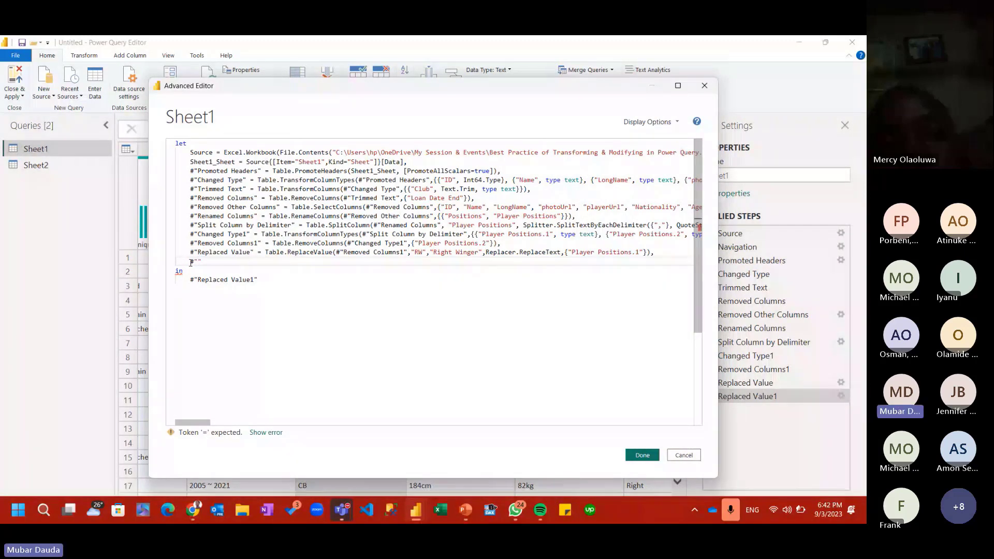
type("Replace Multiple Records\" = ")
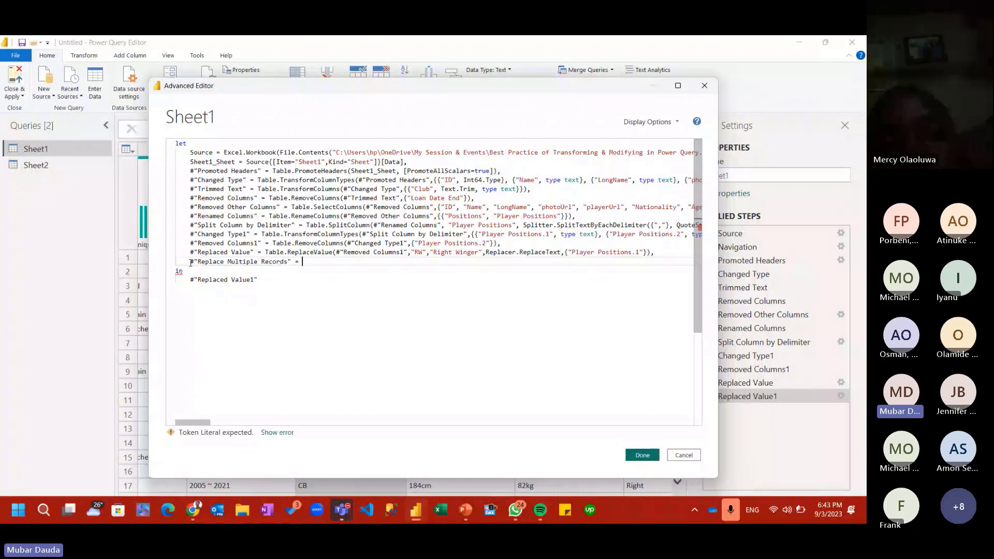
type("[")
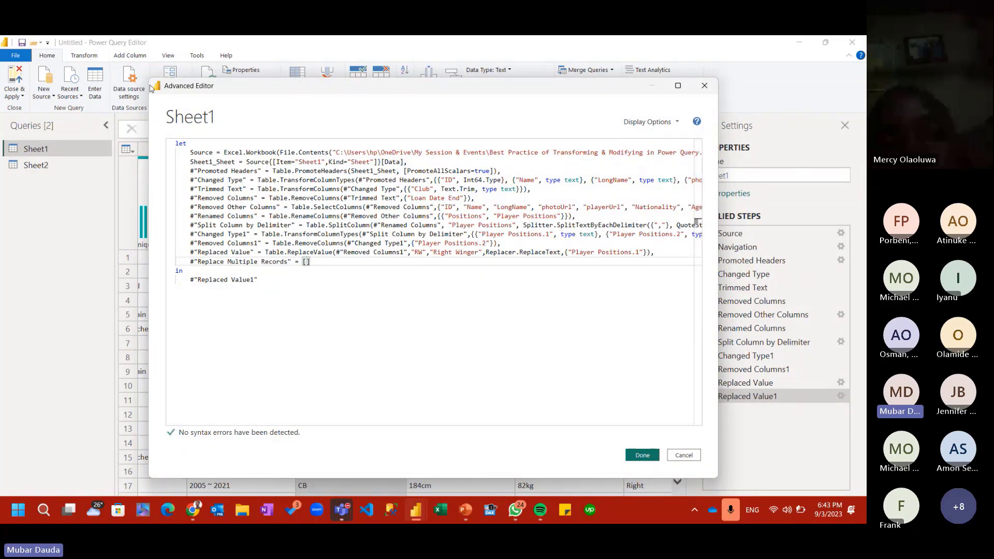
Move the editor aside and enter #RW = "Right Winger" as the record's first pair.
left_click_drag(202, 89, 380, 105)
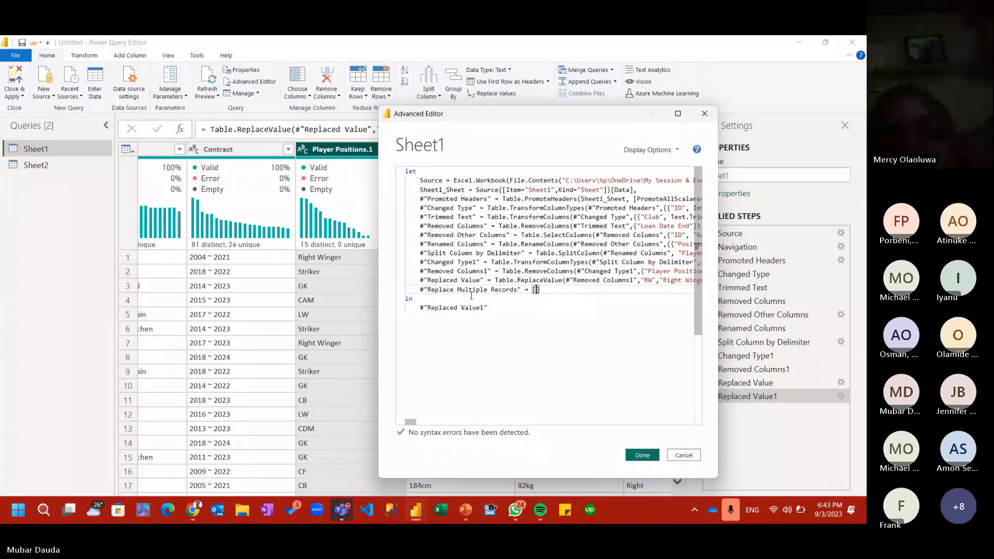
type("\"RW\"")
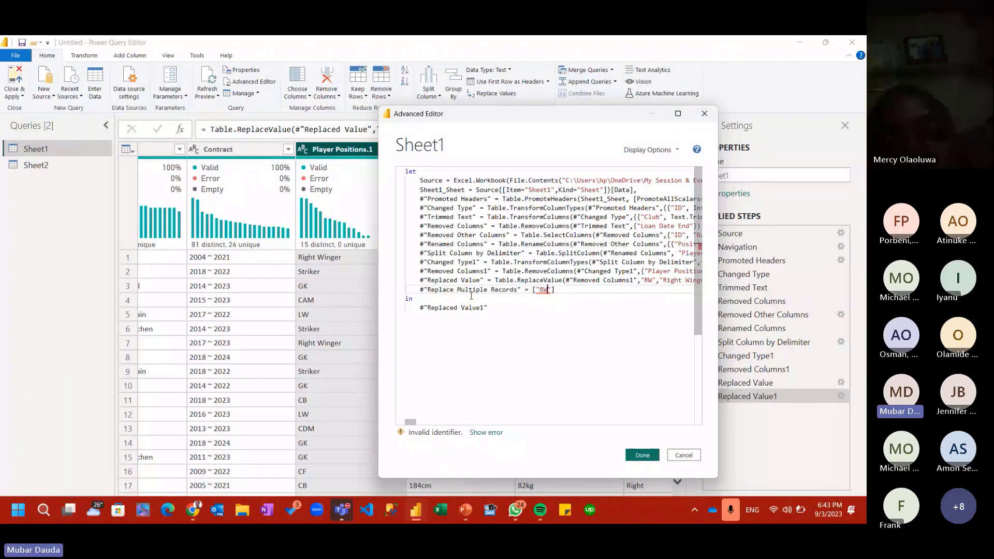
type(" = \"Right Winger\",")
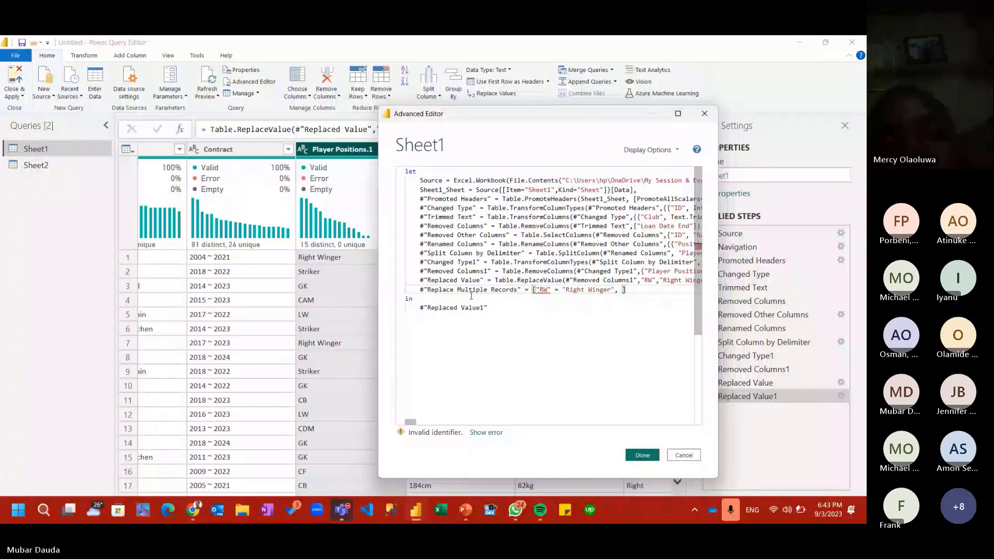
type(" \"")
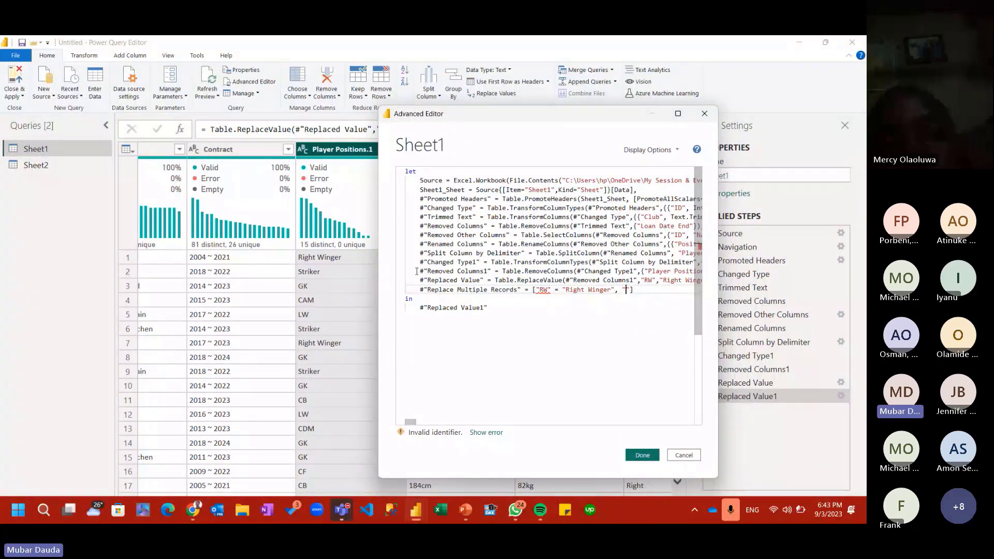
left_click(537, 290)
type("#")
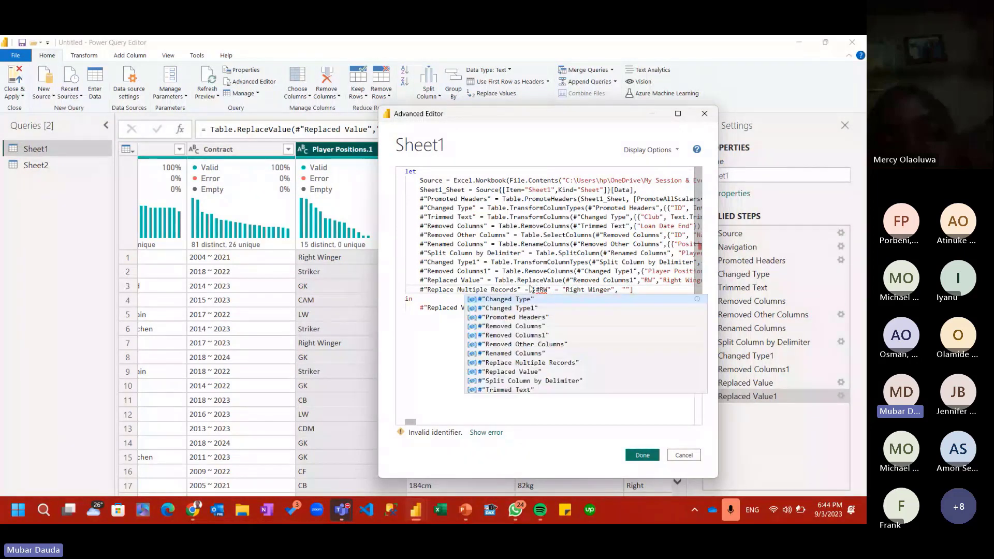
left_click(551, 290)
key("BackSpace")
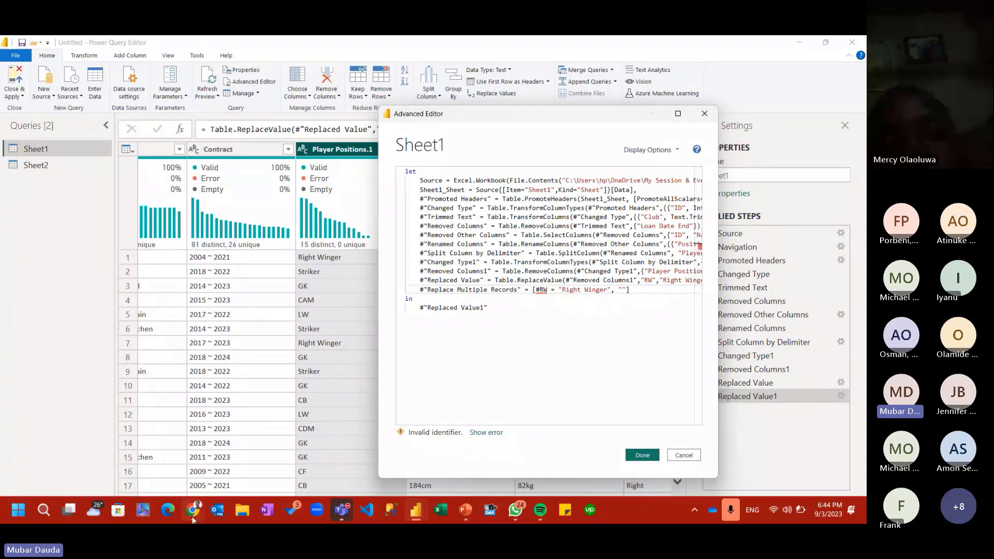
mouse_move(193, 519)
left_click(101, 435)
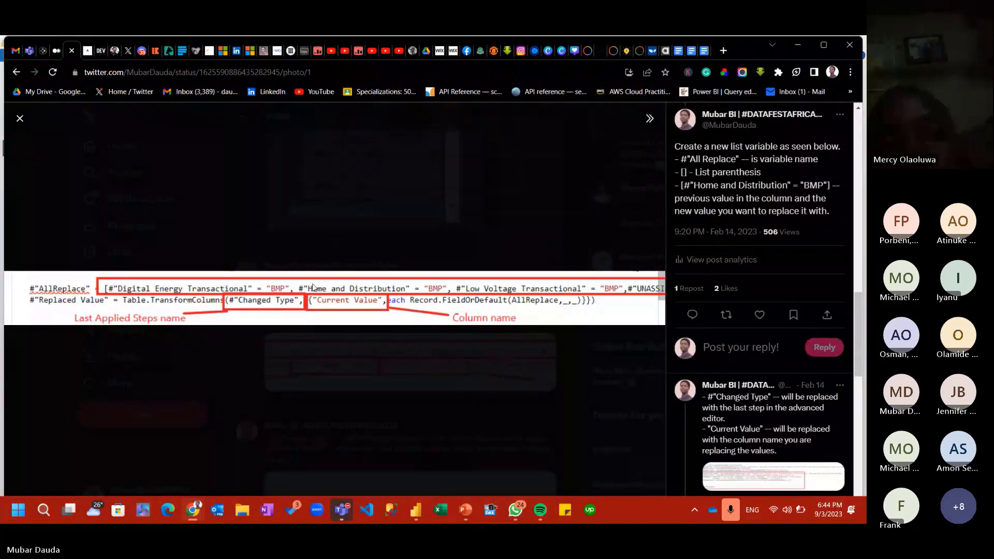
left_click(796, 45)
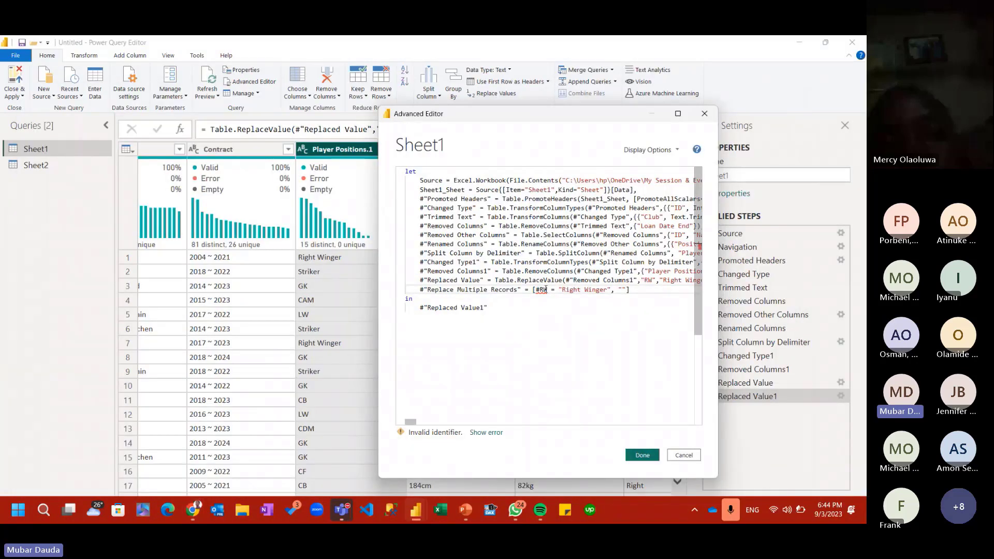
Quote the RW field name as #"RW" and add the #"ST" = "Striker" pair.
left_click(541, 290)
type("\"")
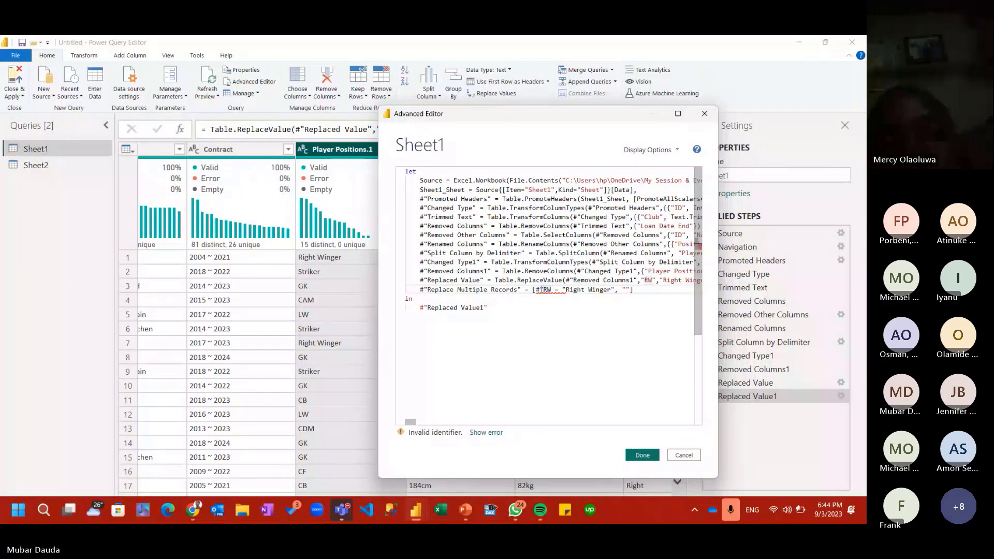
left_click(552, 290)
type("\"RW")
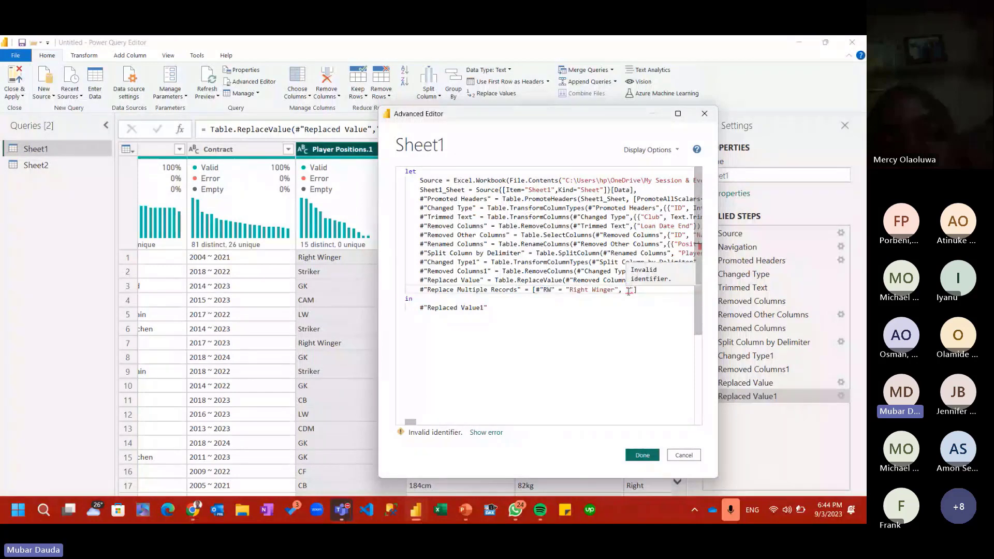
left_click(629, 290)
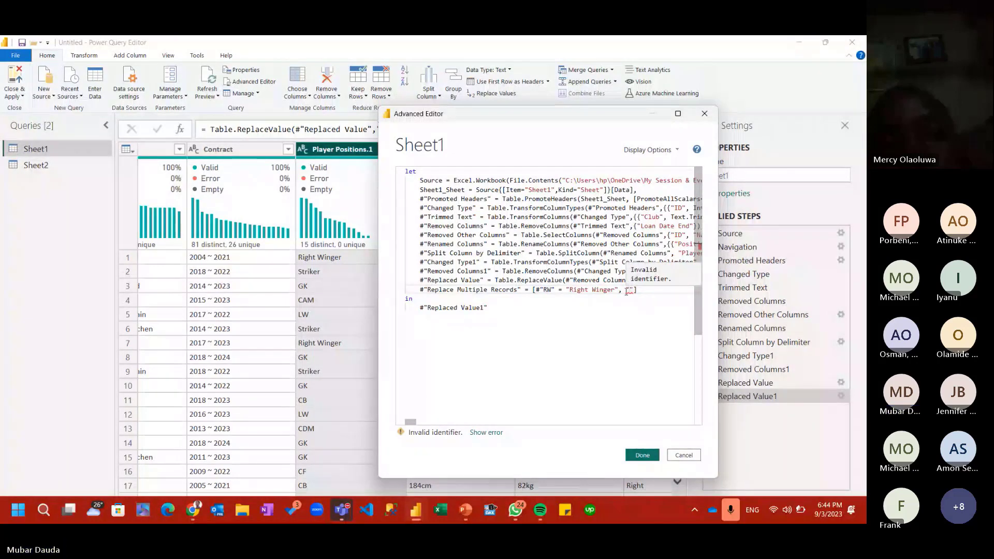
type("ST")
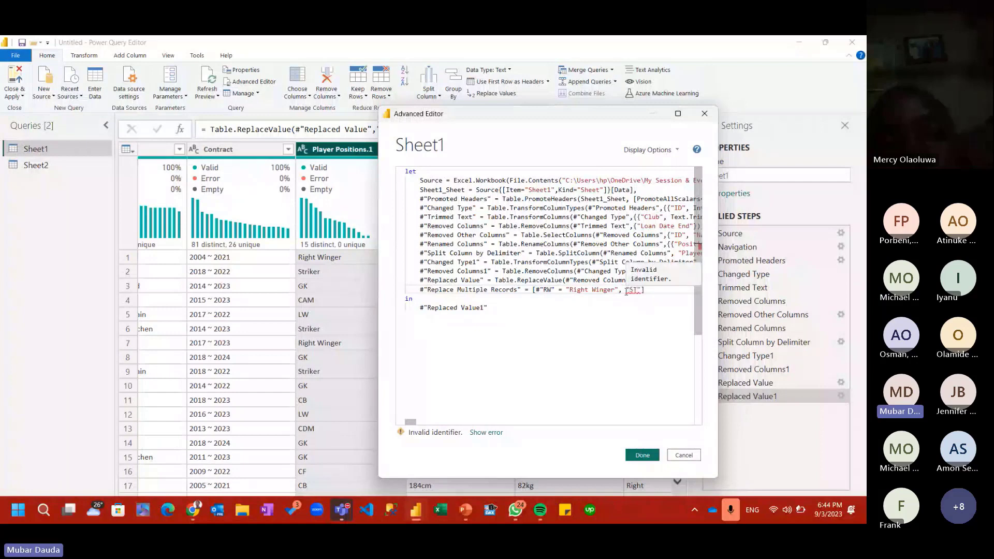
key("BackSpace")
key("BackSpace")
key("BackSpace")
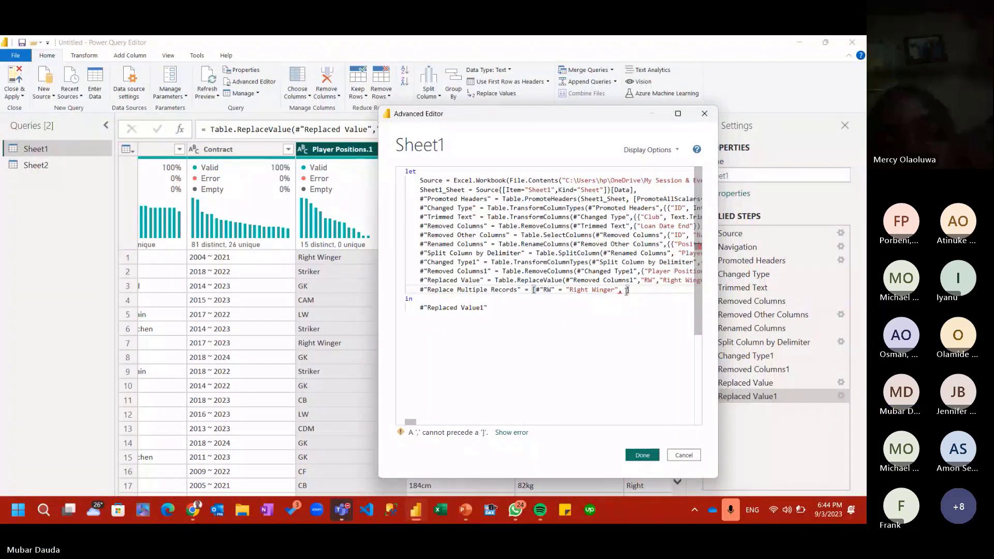
type("#")
type("\"ST\" = \"St")
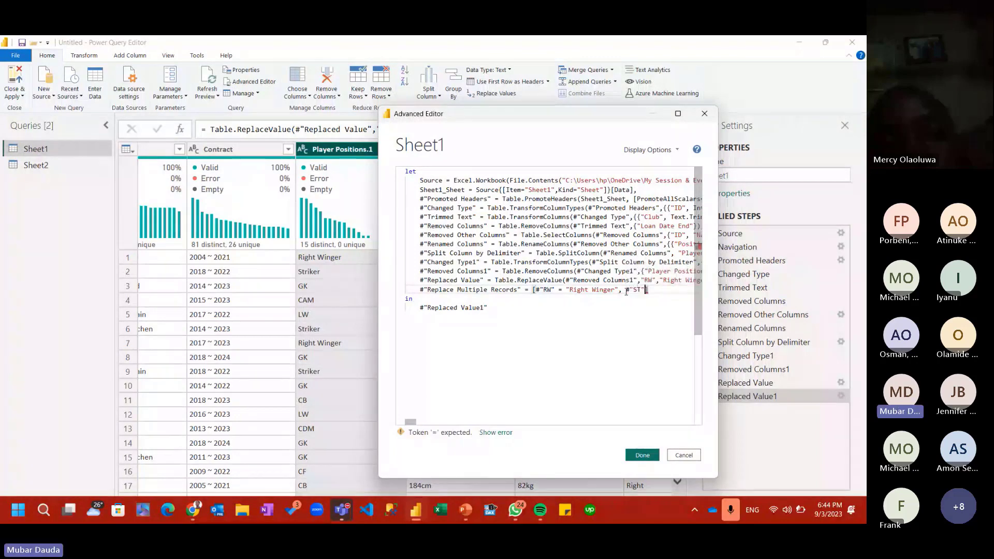
type("riker\"")
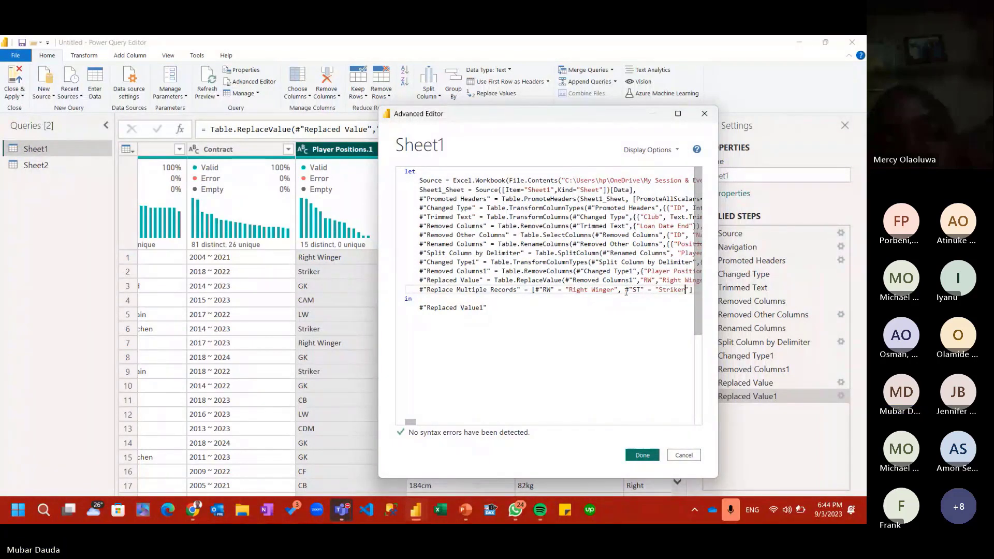
Add #"GK" = "Goal Keeper" and #"CAM" = "Center Attacker Midfielder", then close the record with ],.
key("End")
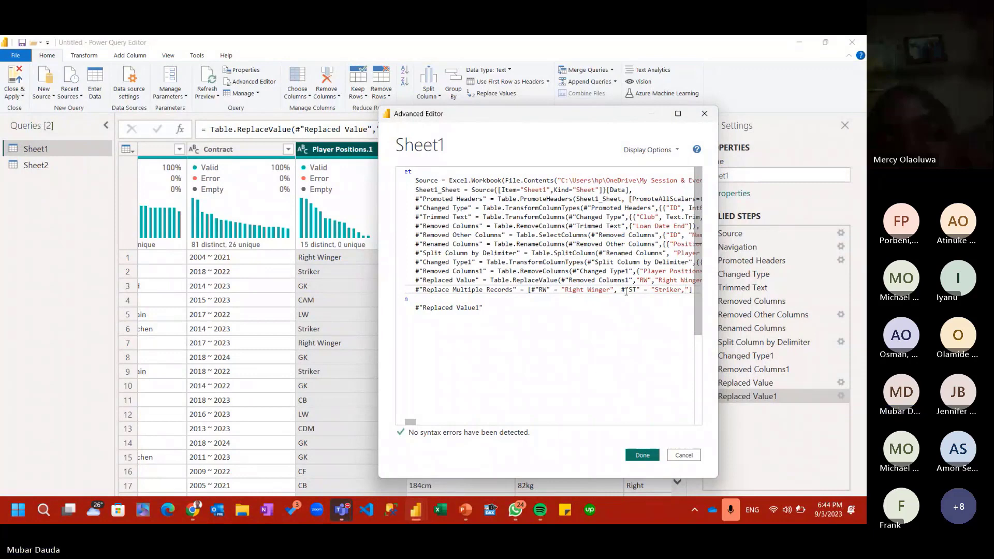
key("Left")
type(", \"")
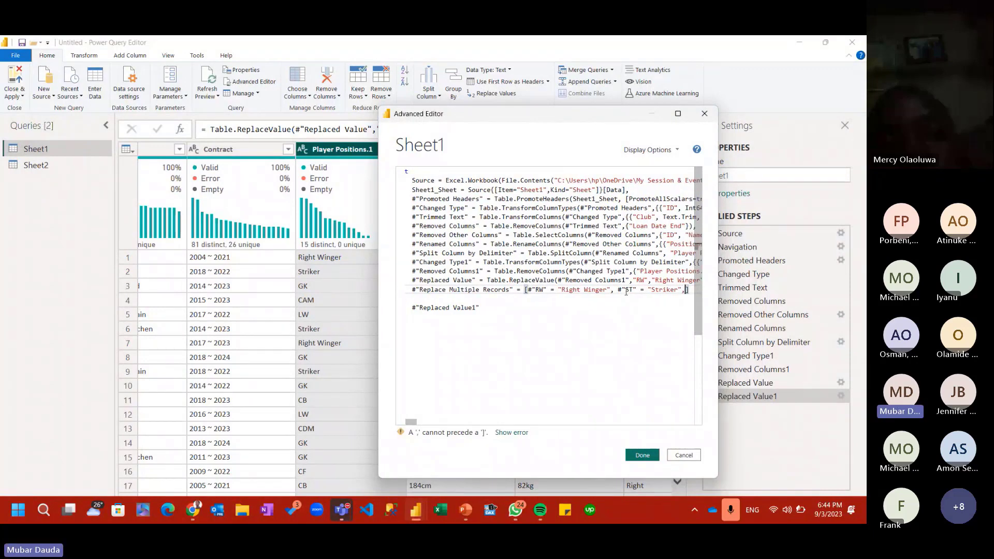
key("BackSpace")
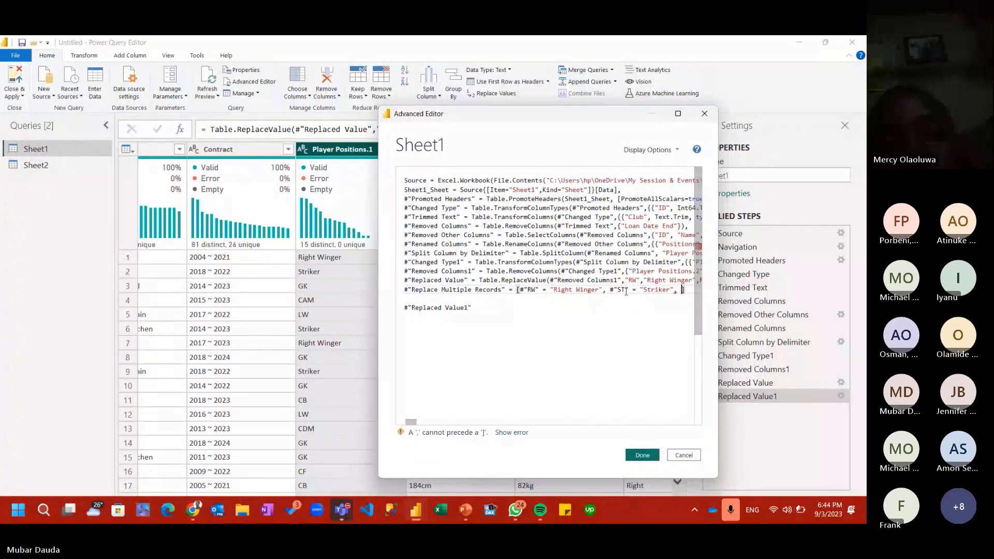
type("#\"GK\"")
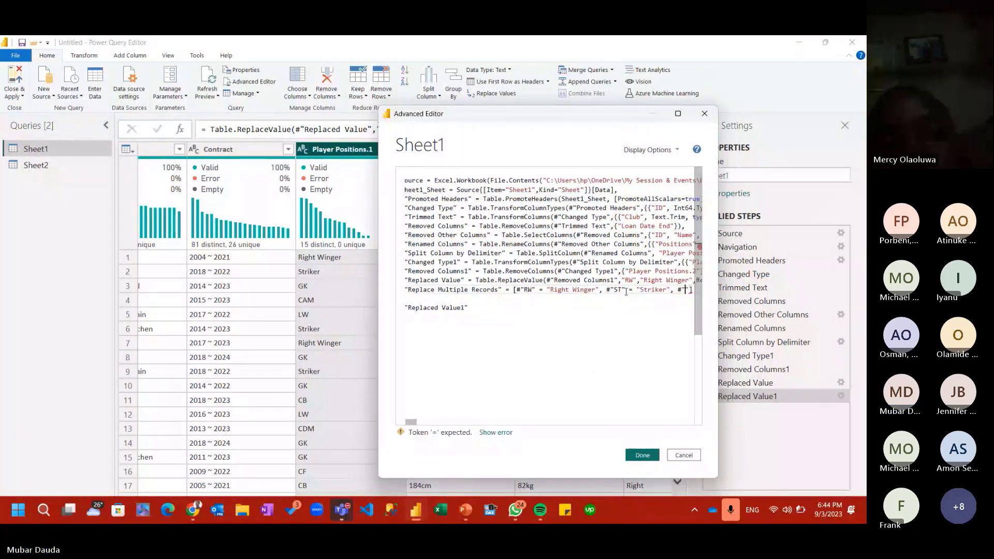
type(" =")
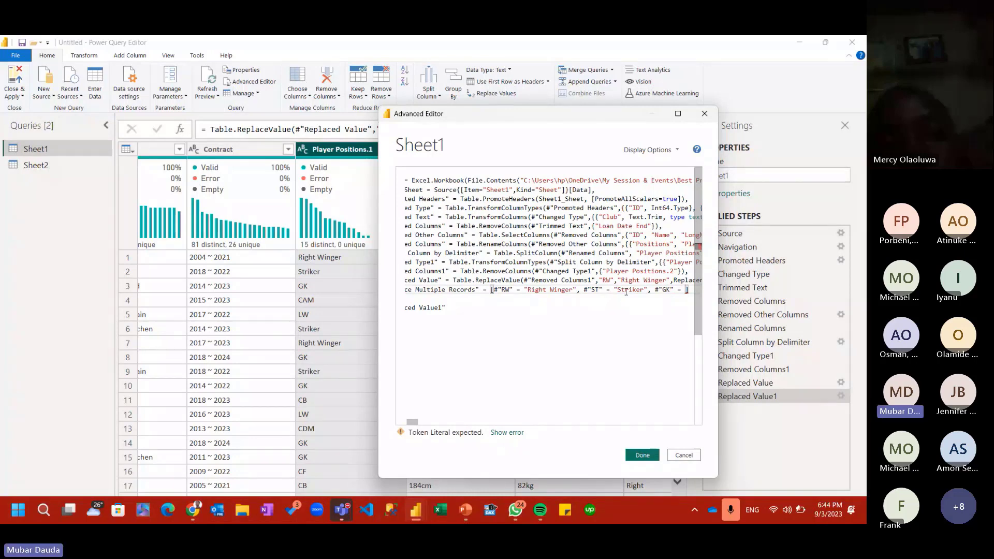
type("\"Goal K")
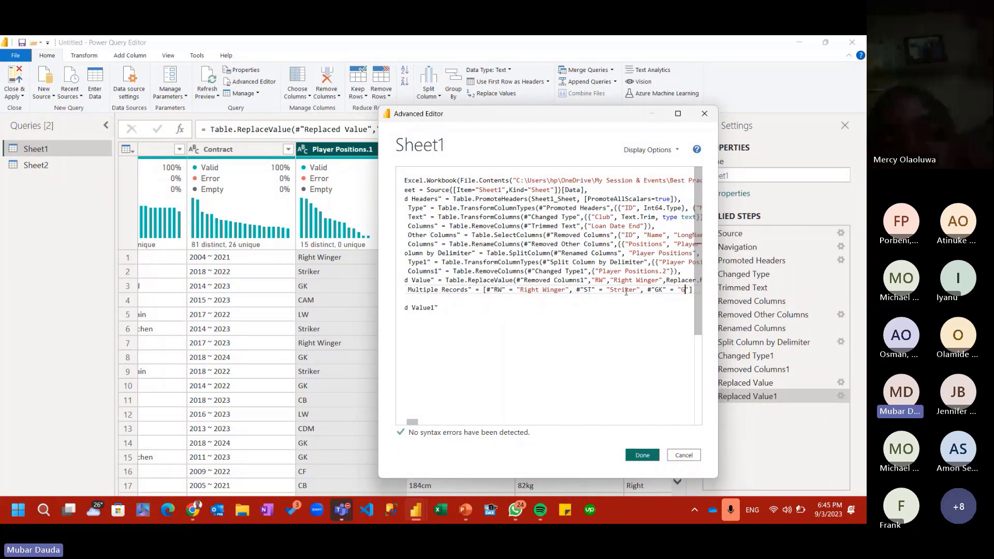
type("eeper")
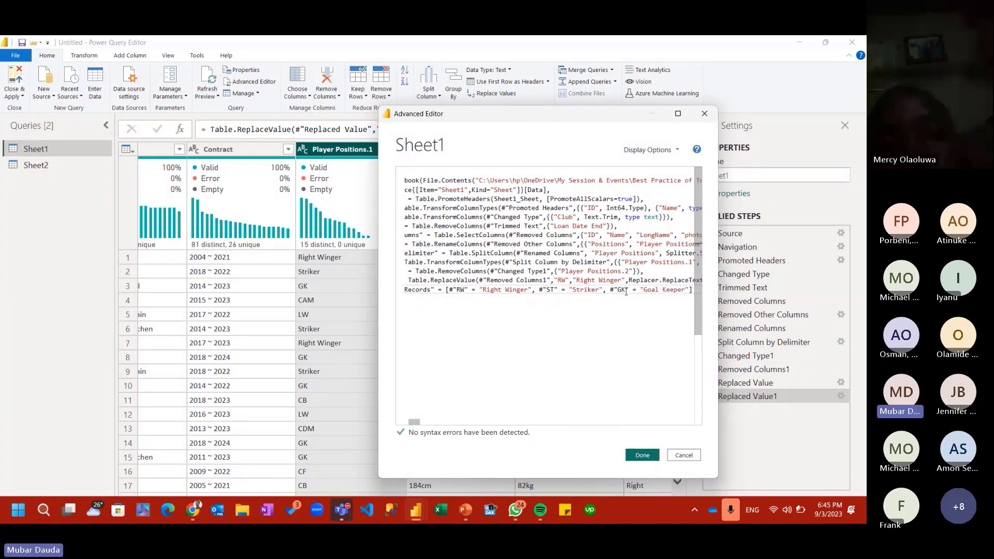
key("Right")
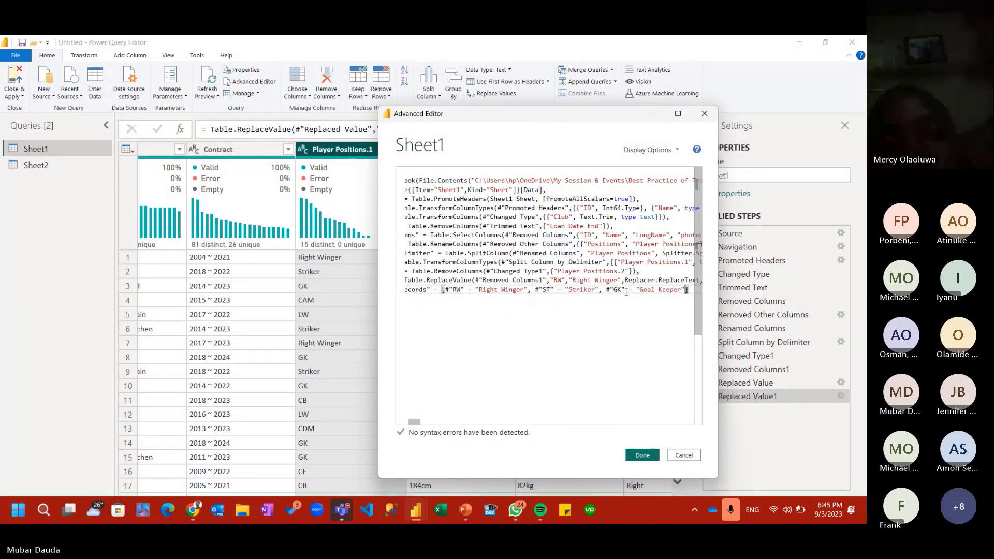
type(", ")
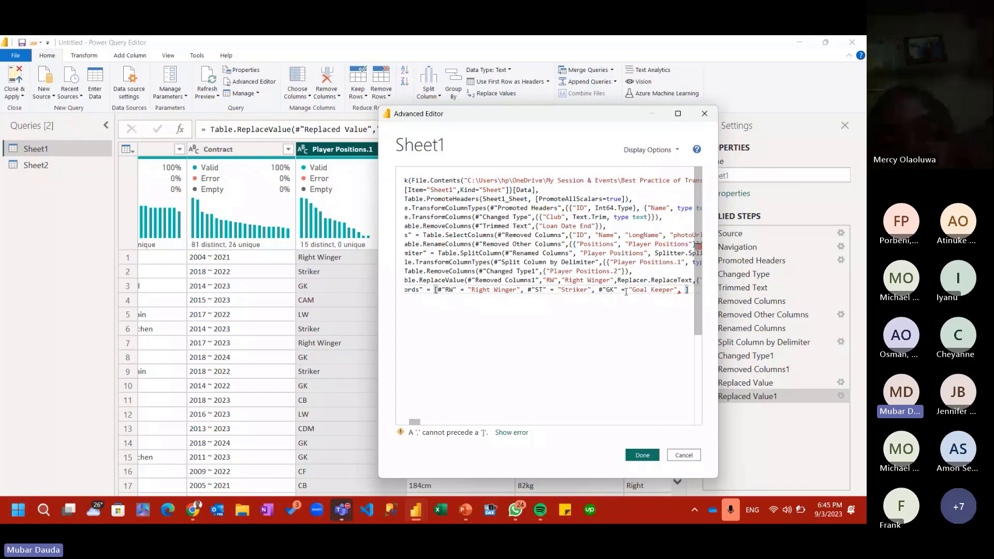
type("#\"CAM\" =")
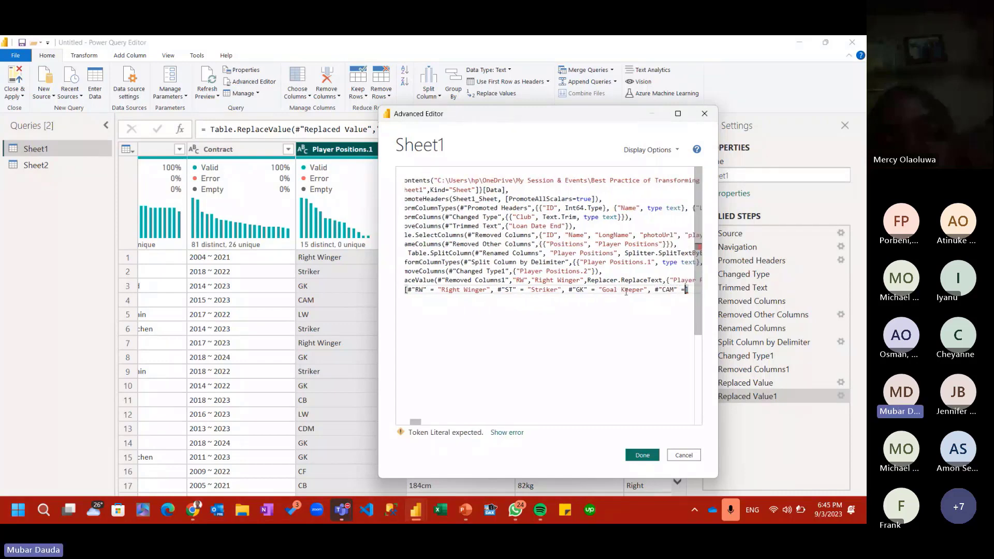
type(" \"C")
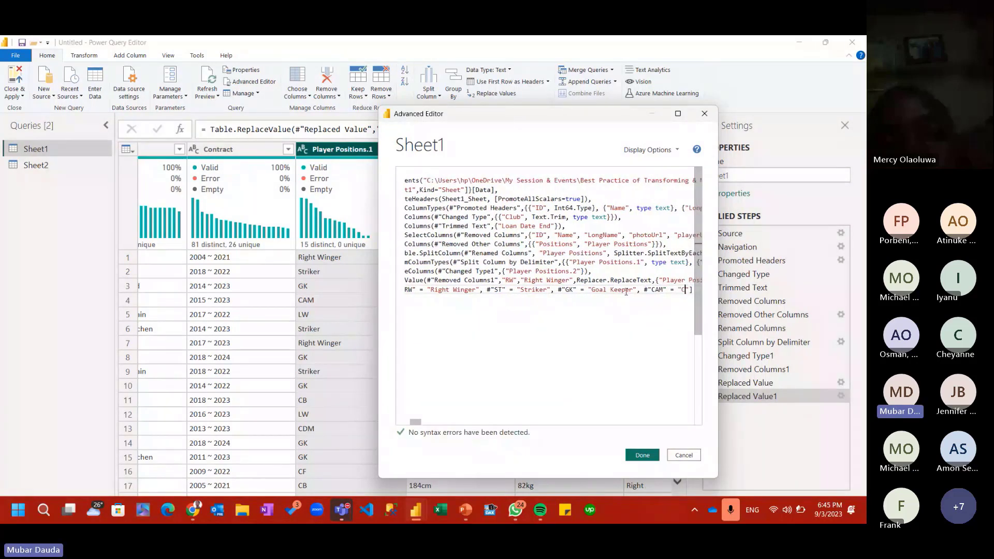
type("enter")
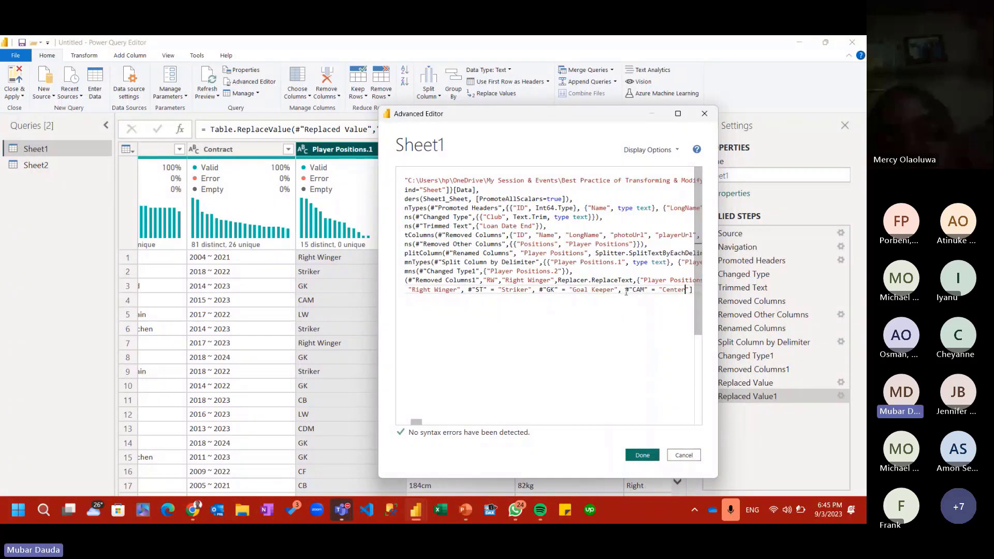
type(" Att")
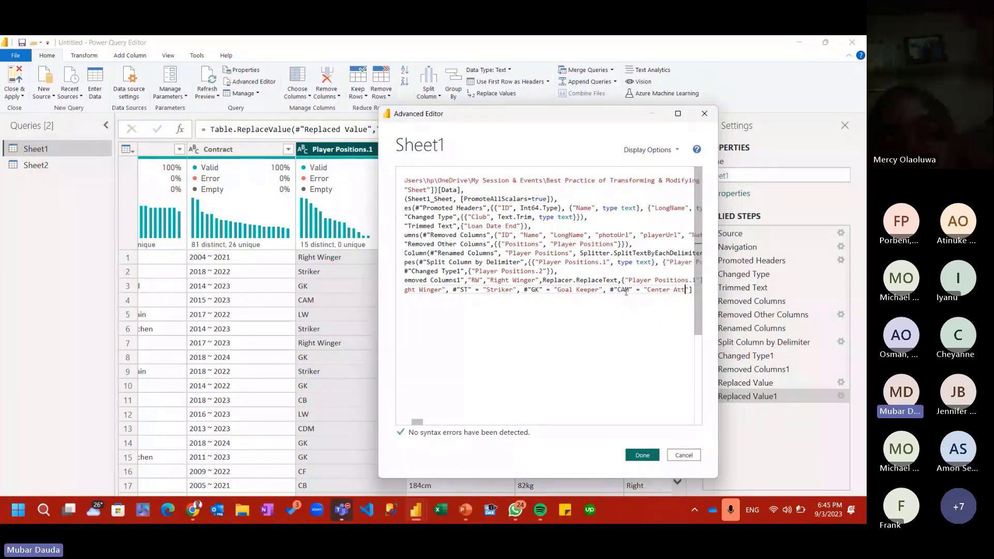
type("acke")
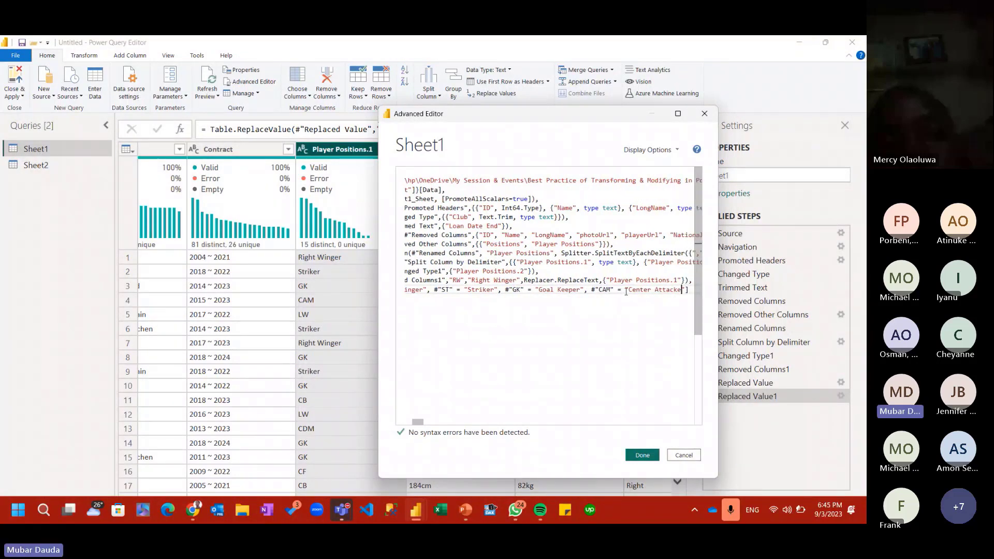
type("r M")
type("idfi")
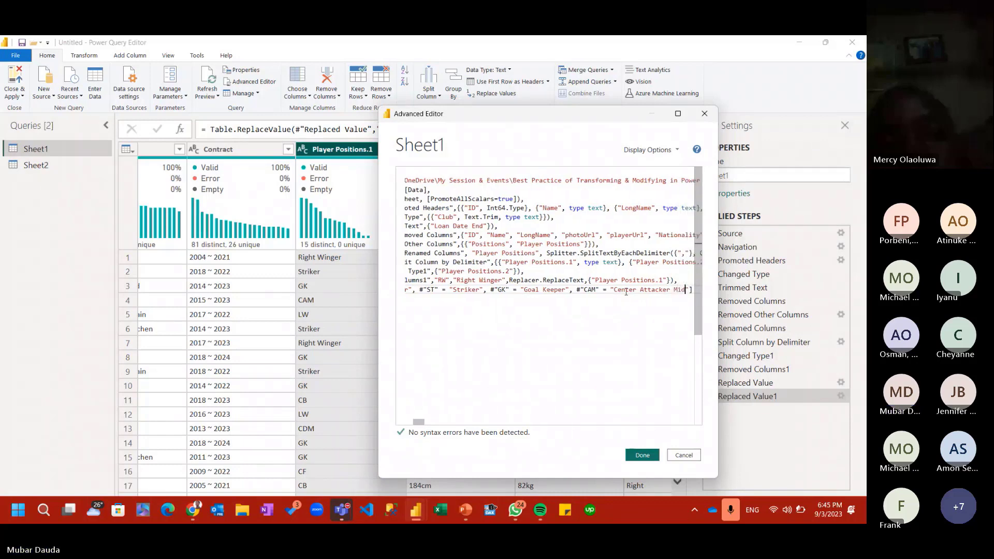
type("elder")
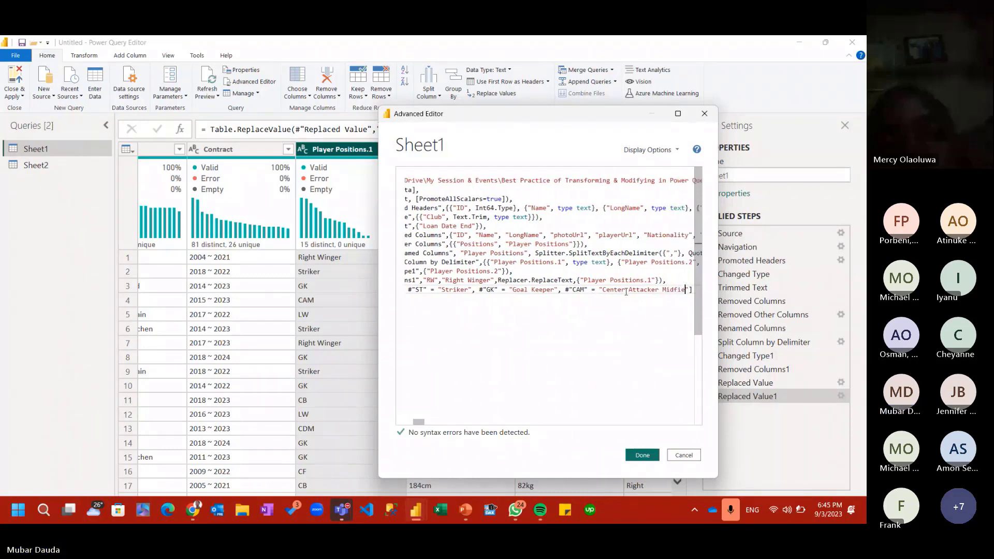
key("Right")
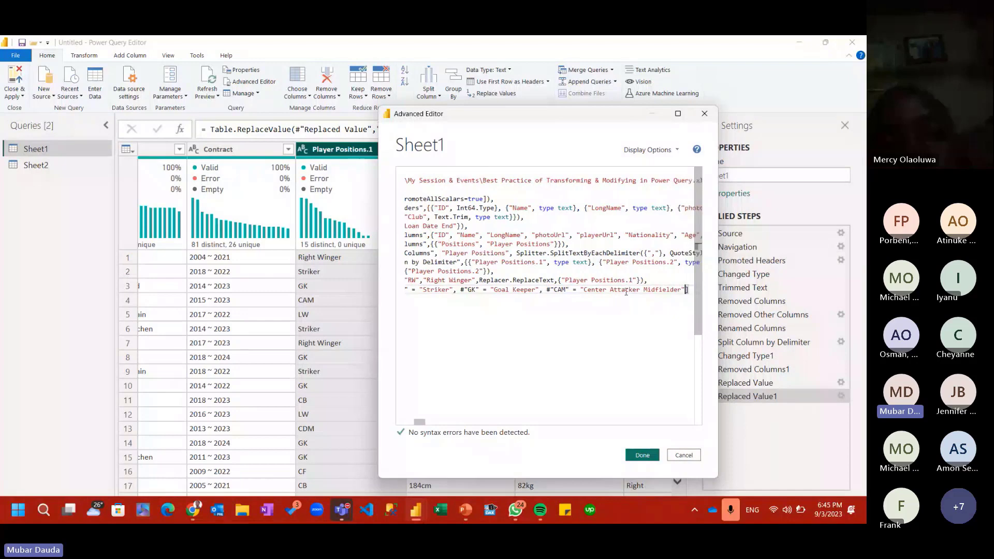
type("],")
Start a #"New Replace Value" step and delete the old #"Replaced Value" line.
key("Return")
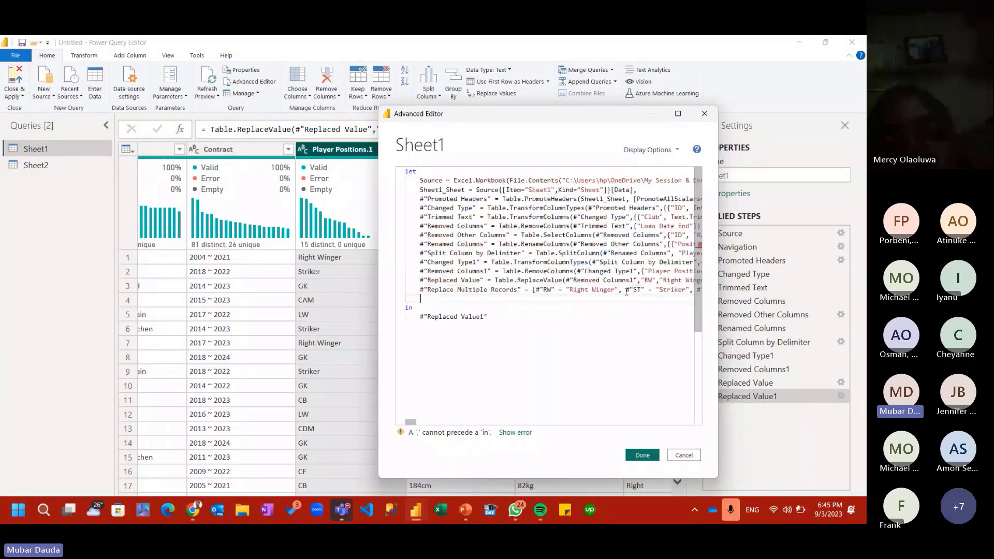
type("#\"")
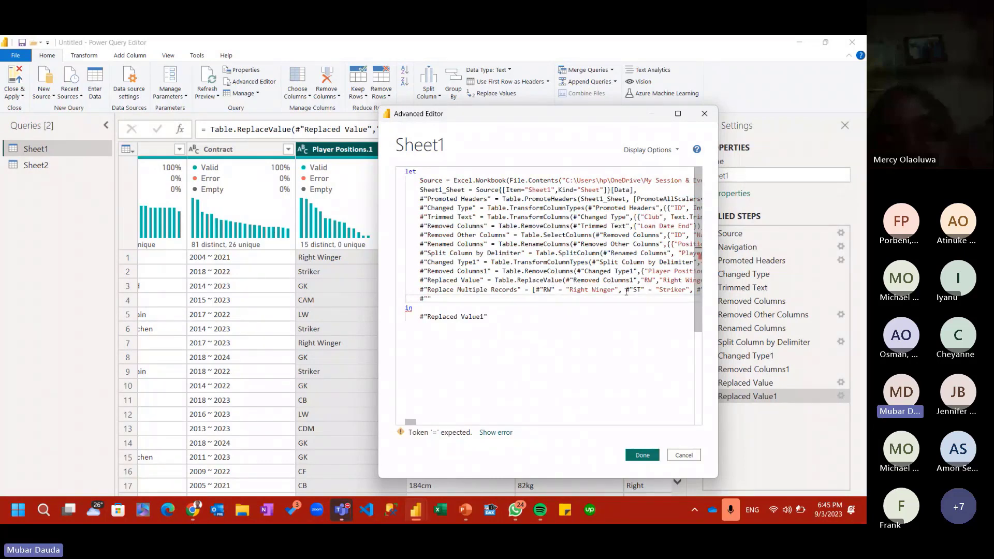
type("New Replace Value")
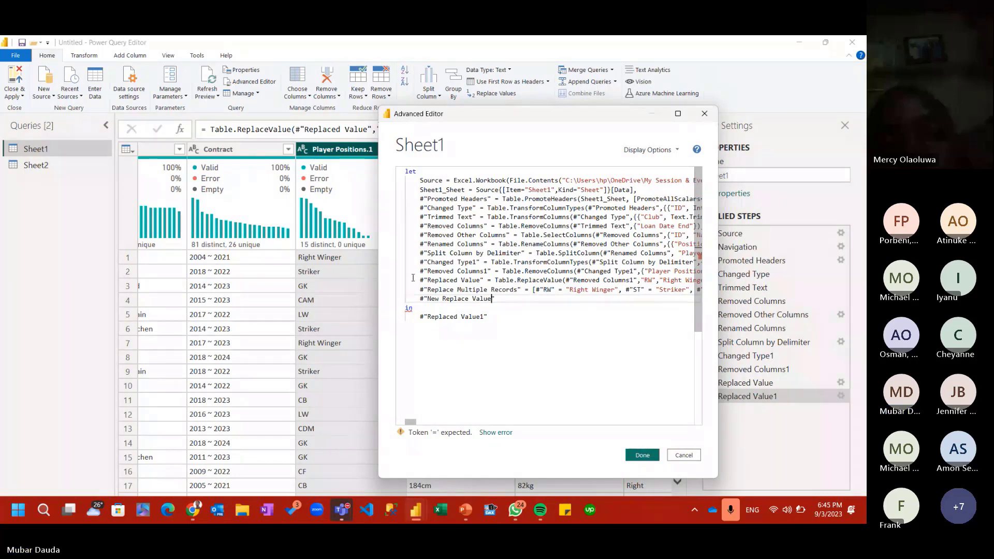
left_click_drag(420, 280, 420, 290)
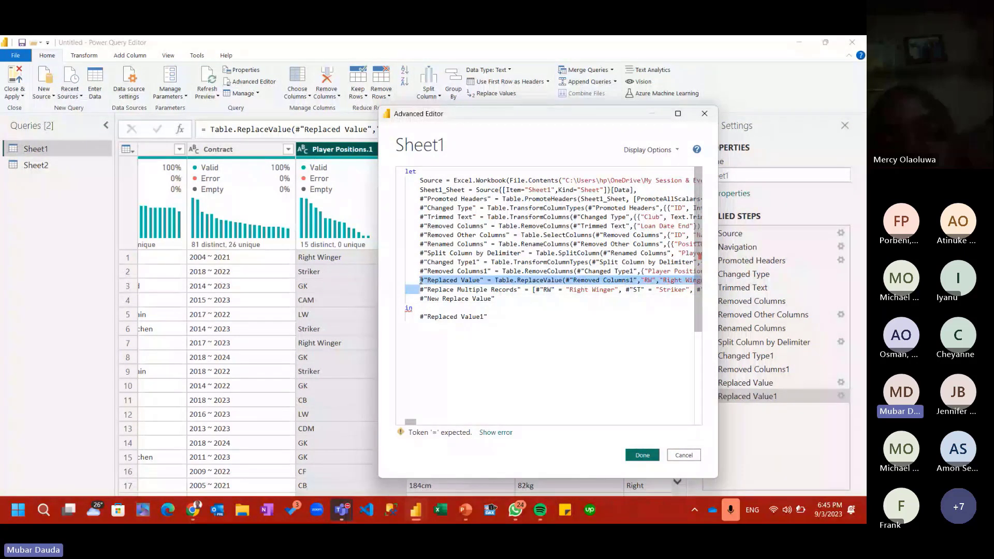
key("BackSpace")
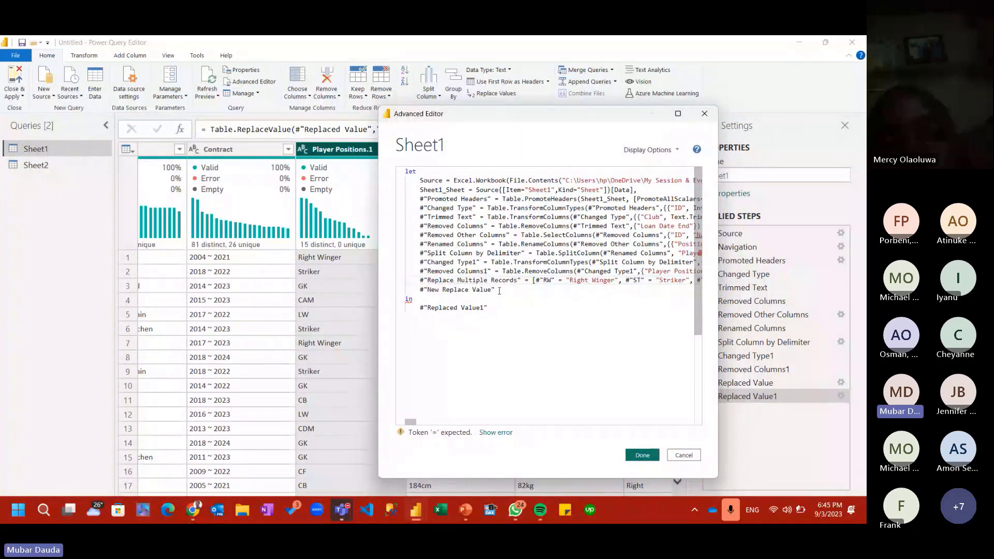
Type = table.repl for the new step and compare against the reference tweet.
left_click(499, 291)
type("= ta")
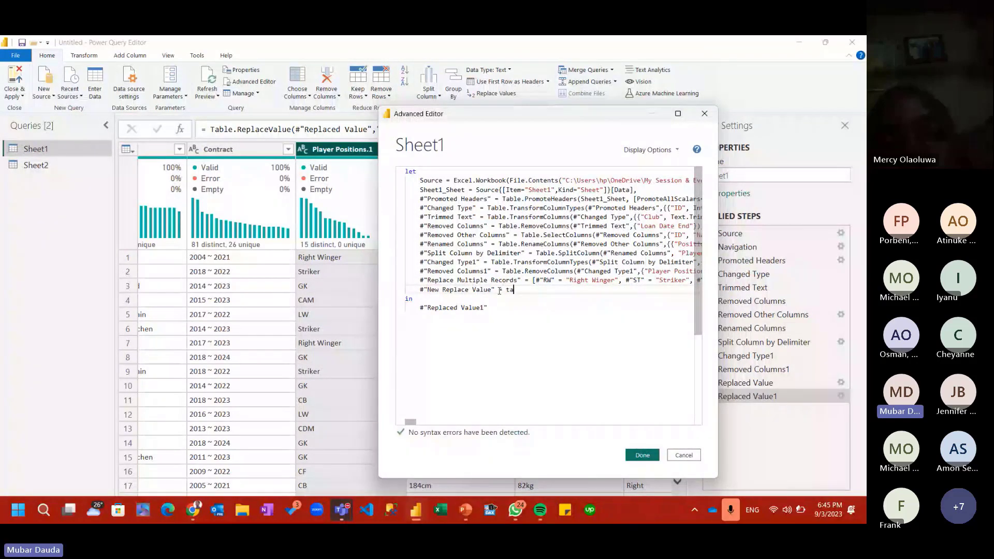
type("ble")
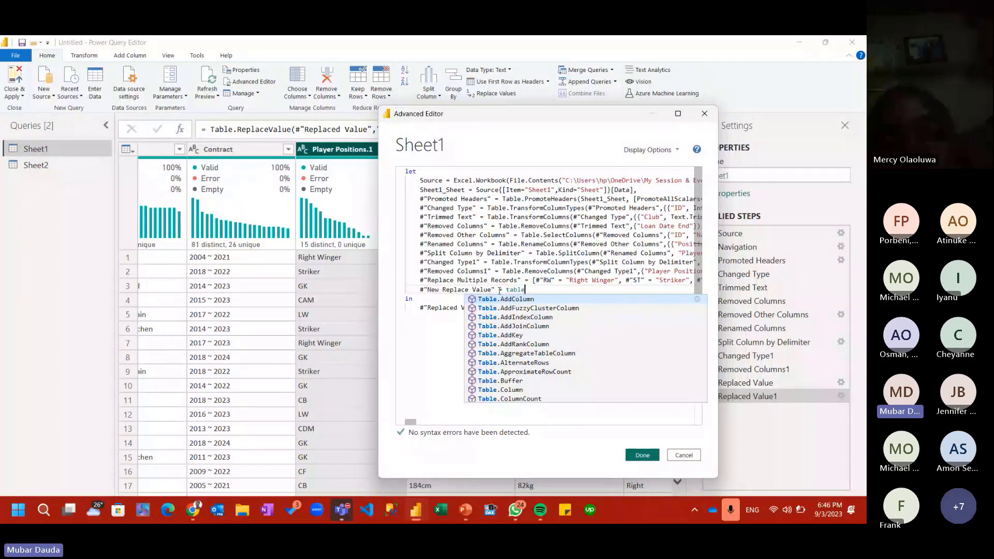
type(".re")
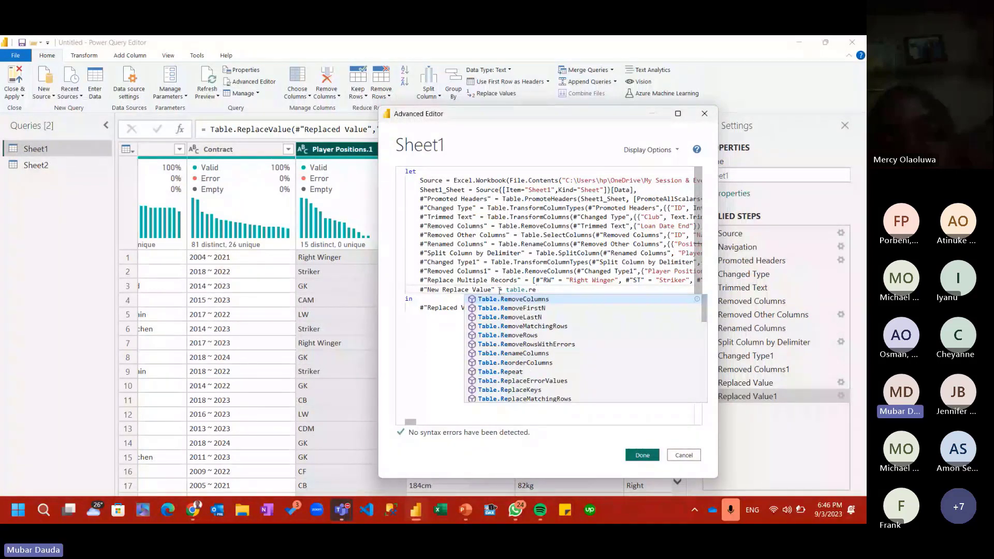
type("pl")
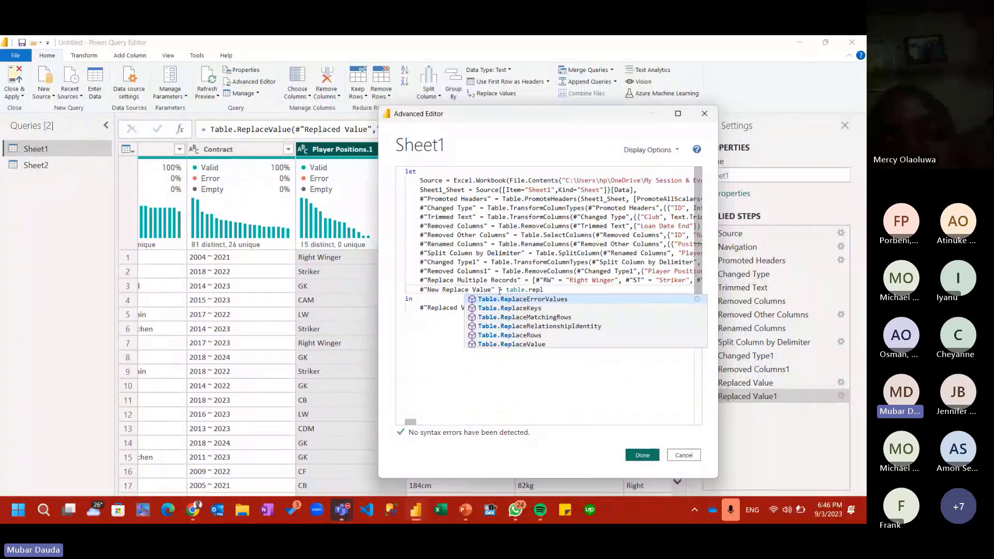
key("Down")
key("Down")
key("Down")
key("Down")
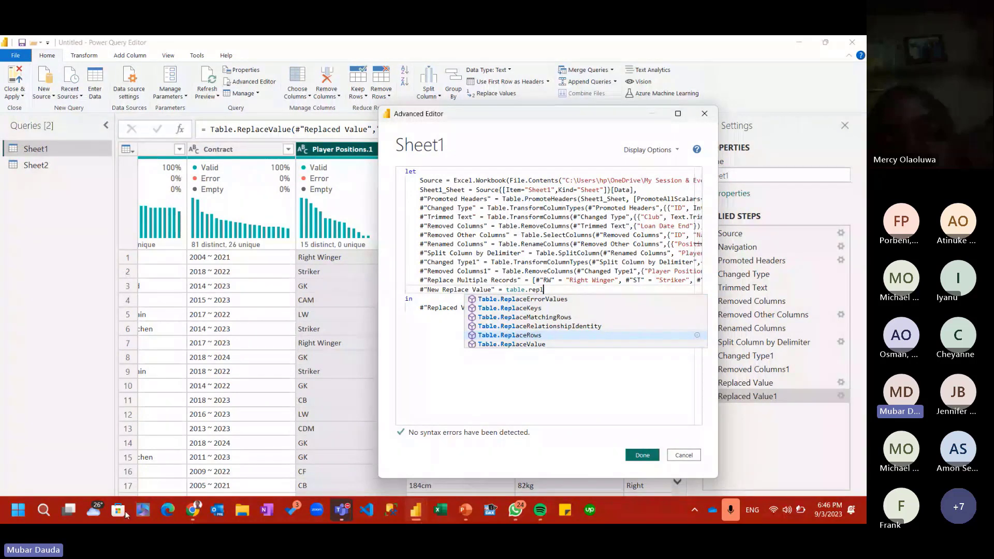
left_click(98, 446)
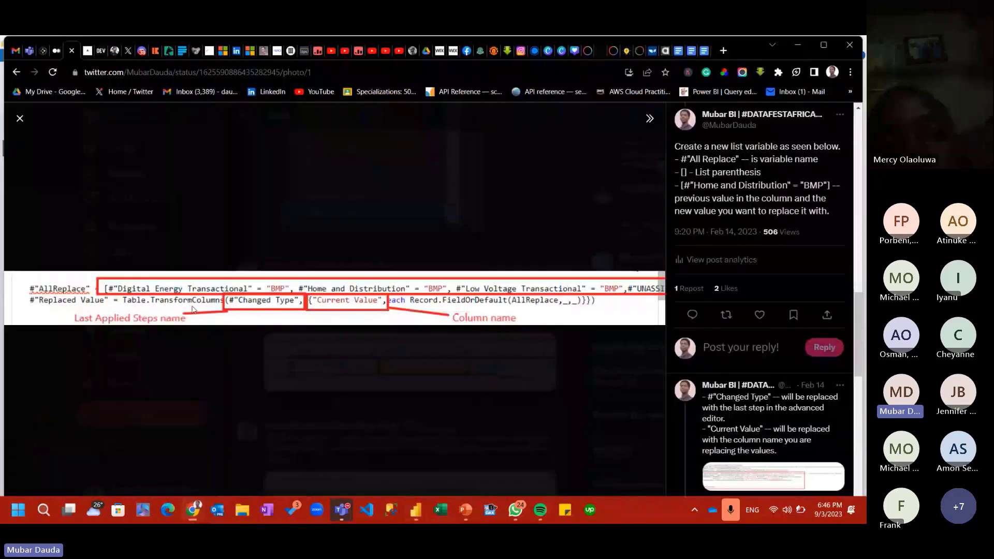
left_click(806, 53)
Change the function to Table.TransformColumns( via autocomplete.
left_click(806, 54)
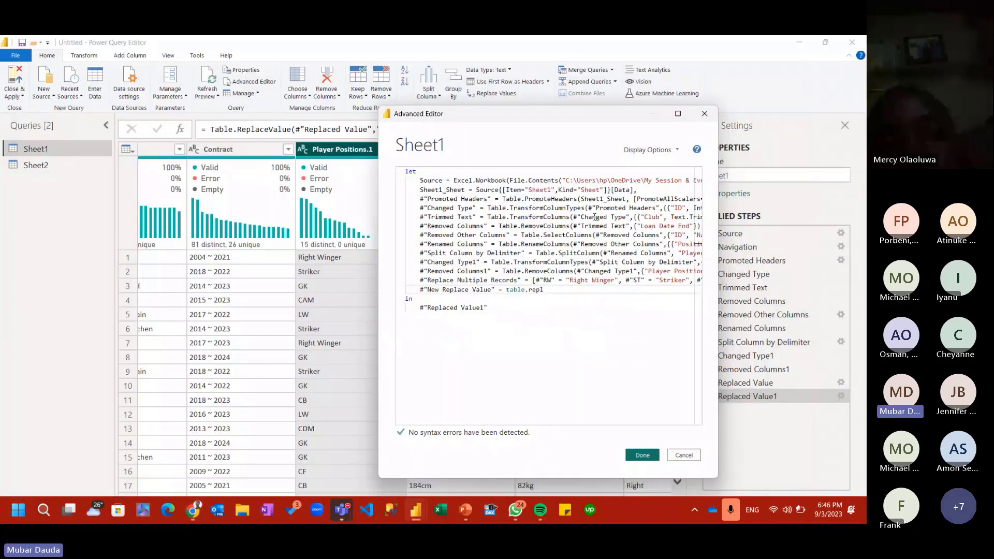
key("BackSpace")
key("BackSpace")
key("BackSpace")
type("ansf")
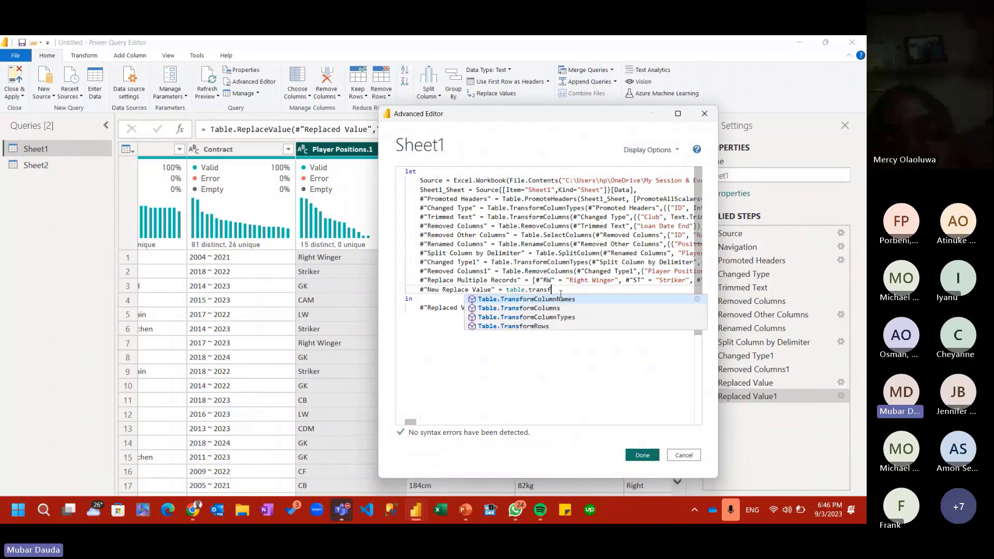
key("Down")
key("Tab")
type("(")
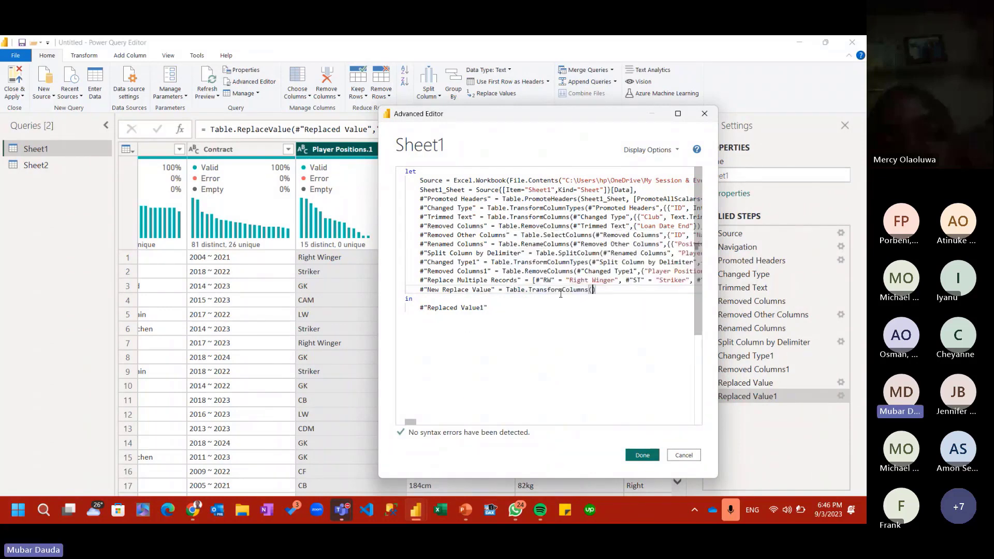
Pass #"Replace Multiple Records" and "Player Positions.1" as the arguments, checking the reference tweet.
left_click(497, 282)
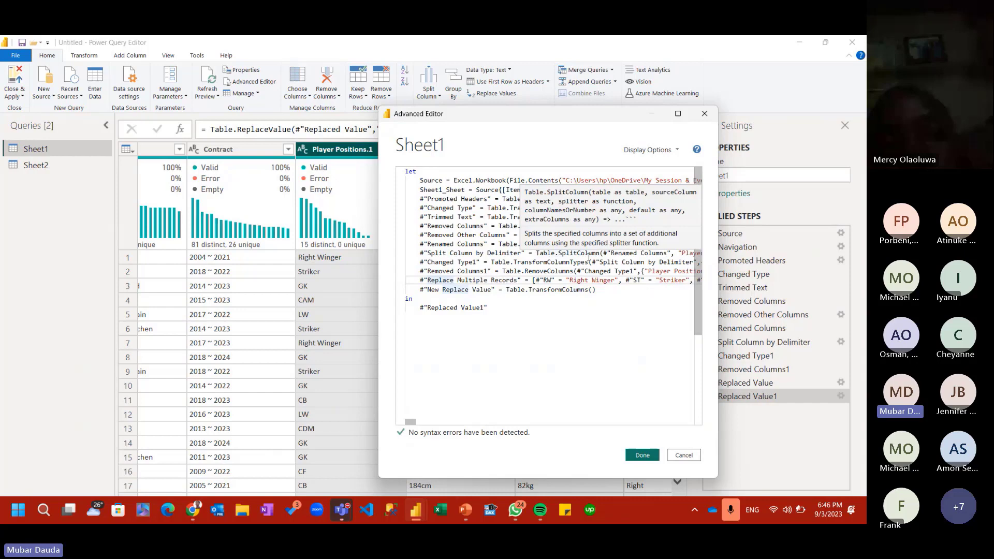
left_click(593, 290)
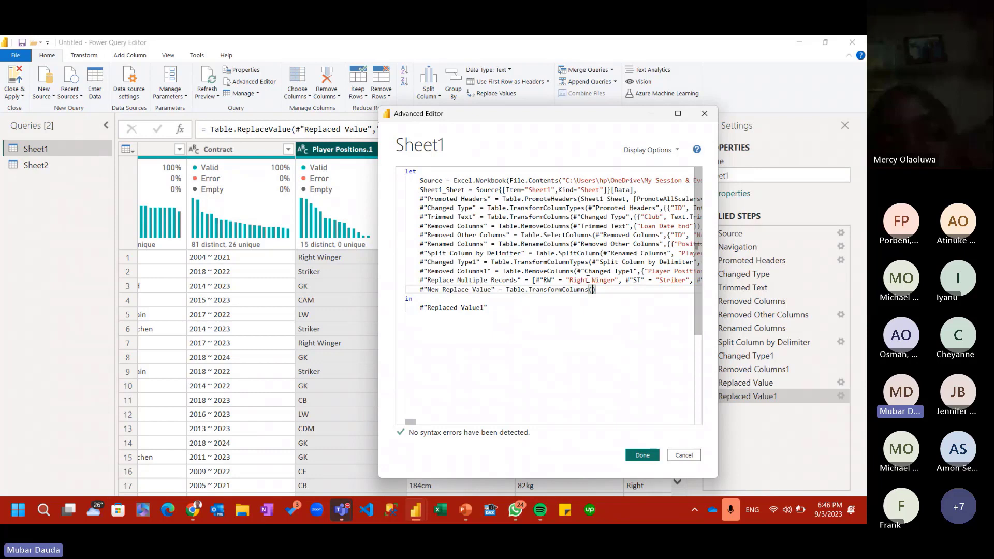
type("#\"Re")
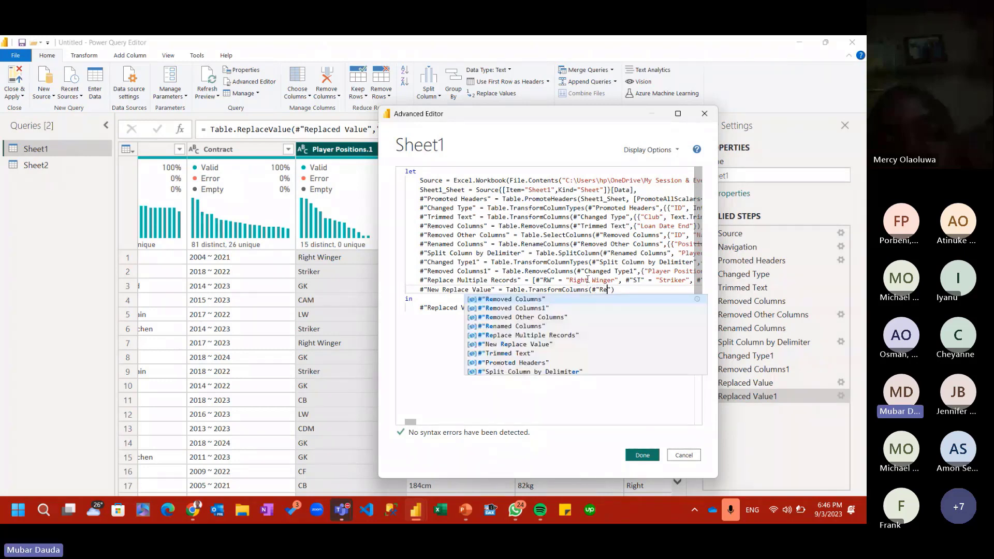
key("Down")
key("Down")
key("Down")
key("Down")
key("Return")
type(", ")
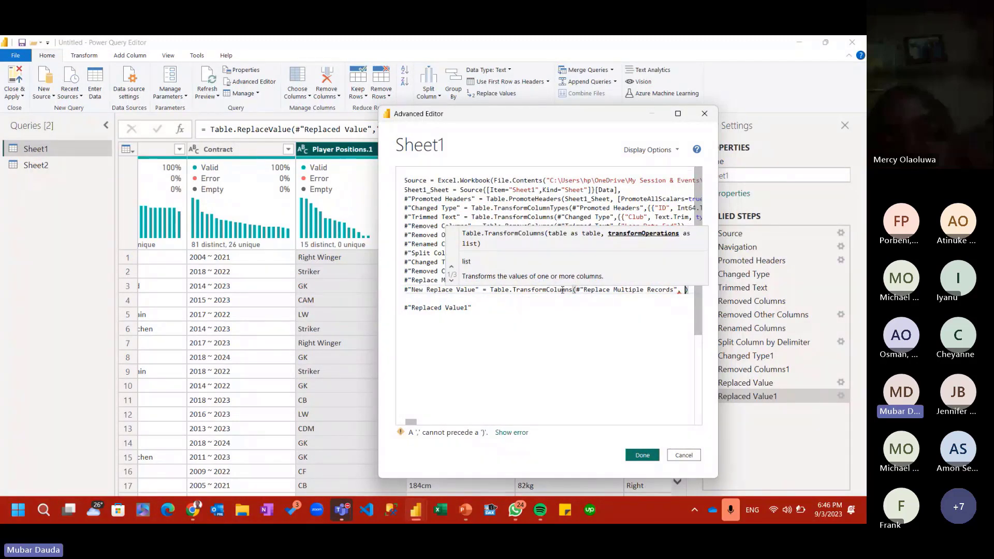
type("\"")
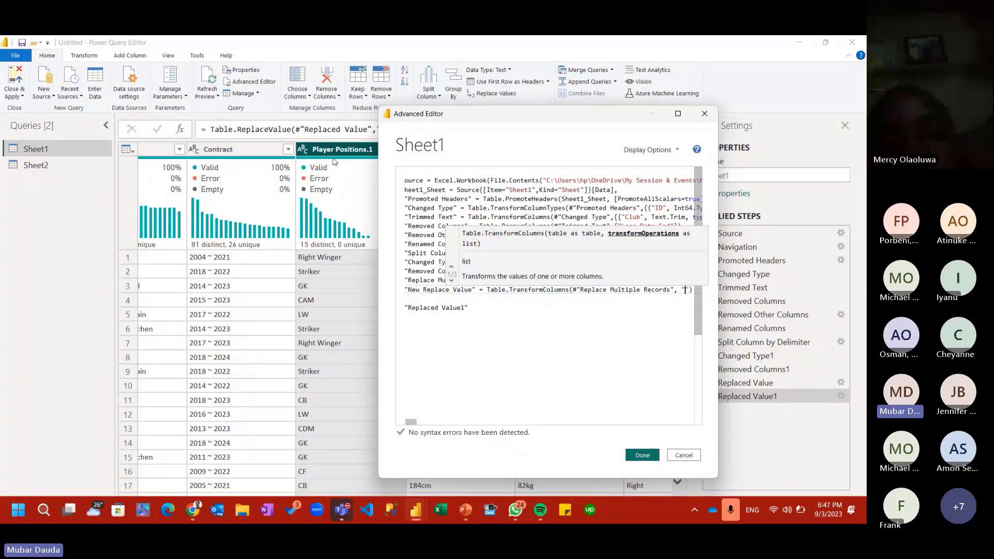
type("Player ")
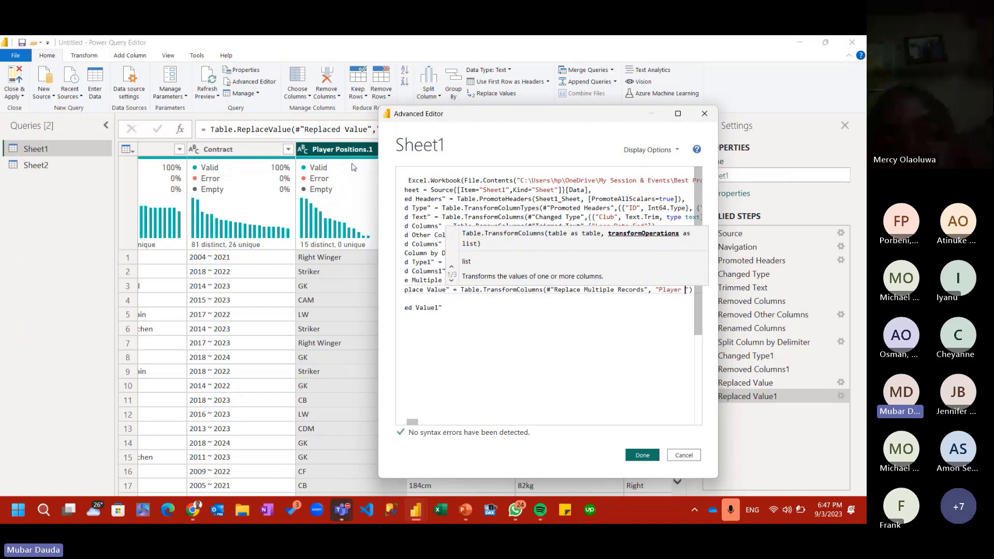
type("Positi")
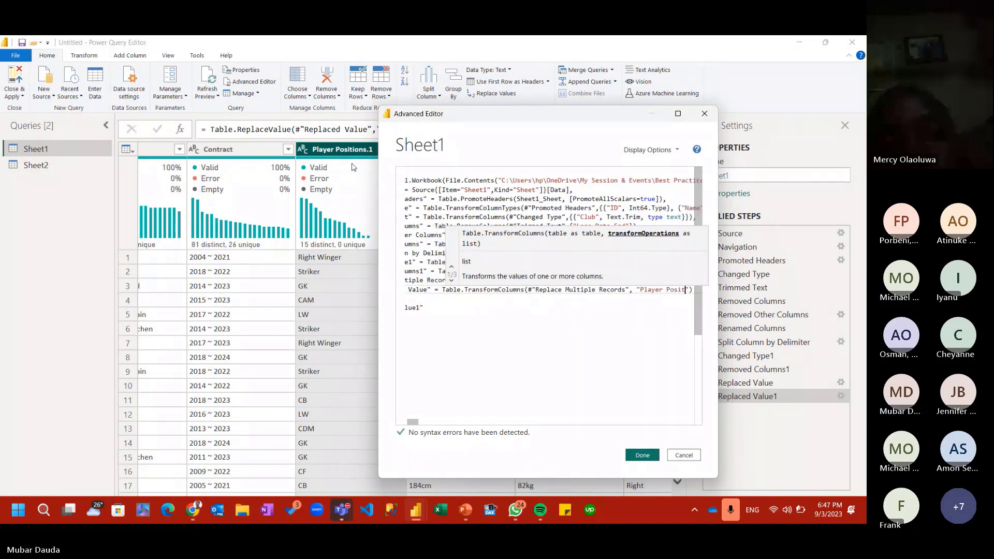
type("on")
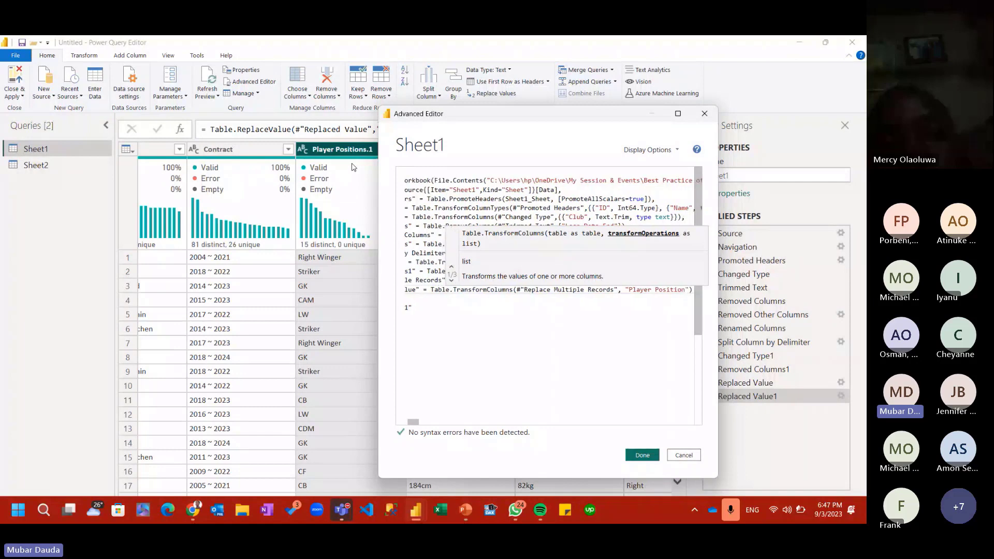
type("s.1")
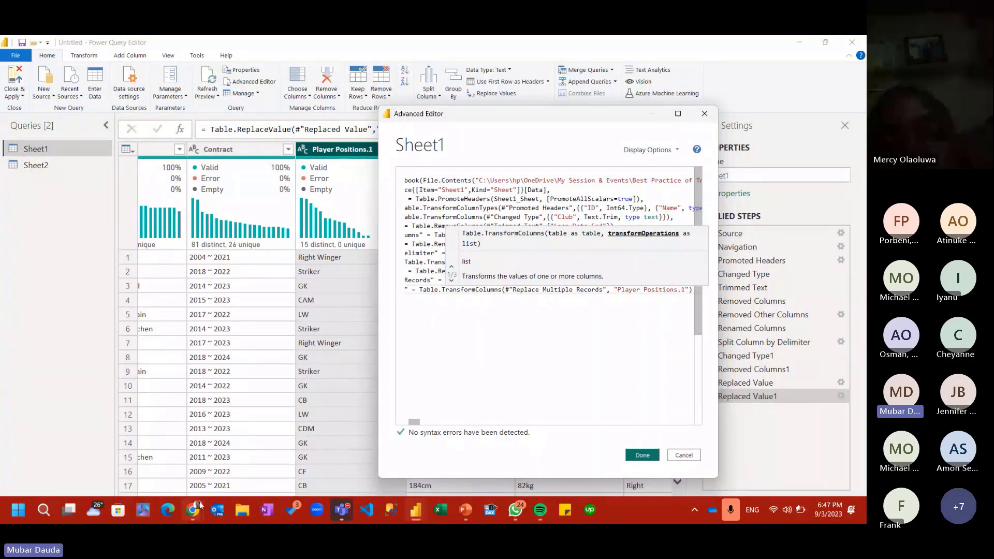
mouse_move(200, 505)
left_click(197, 440)
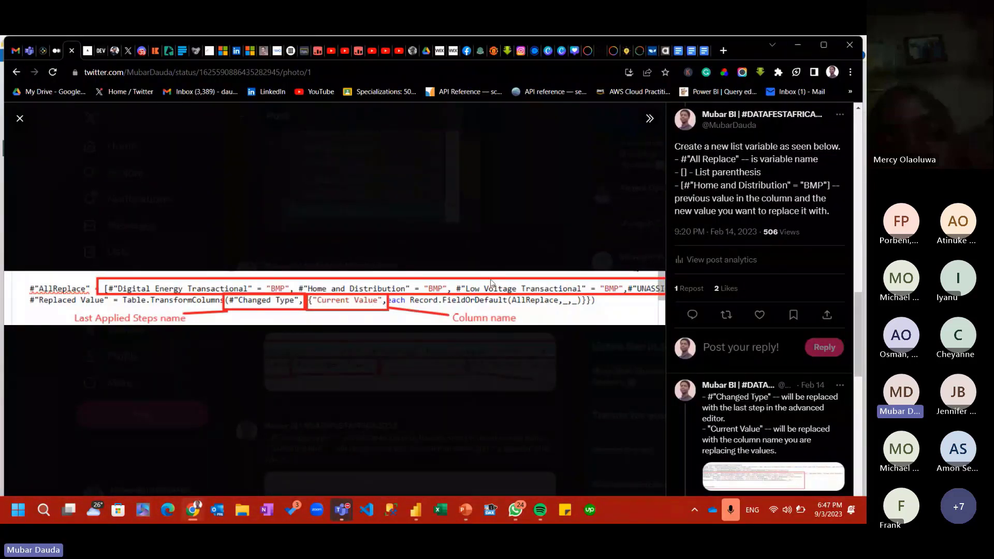
left_click(798, 45)
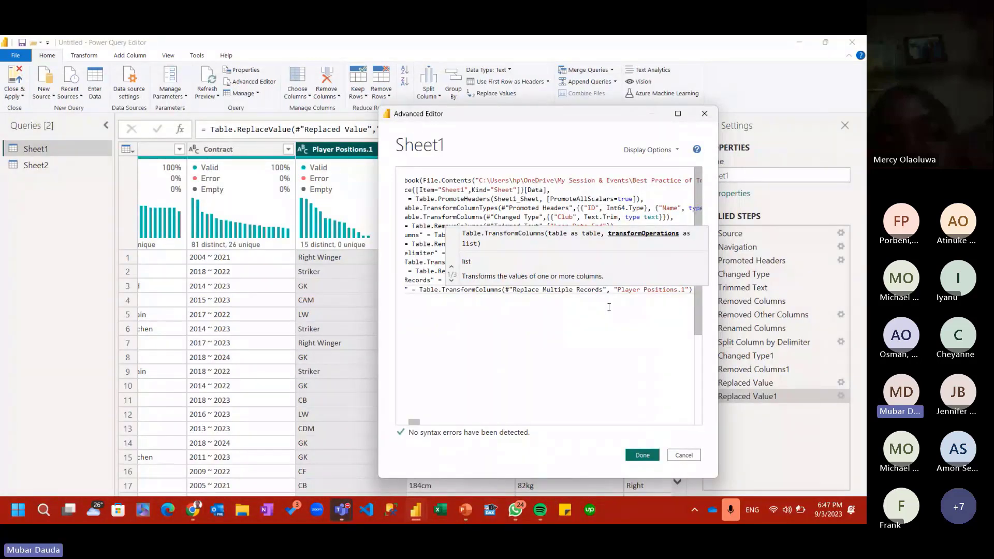
Wrap "Player Positions.1" in braces and insert #"Replace Multiple Records" after it.
left_click(614, 289)
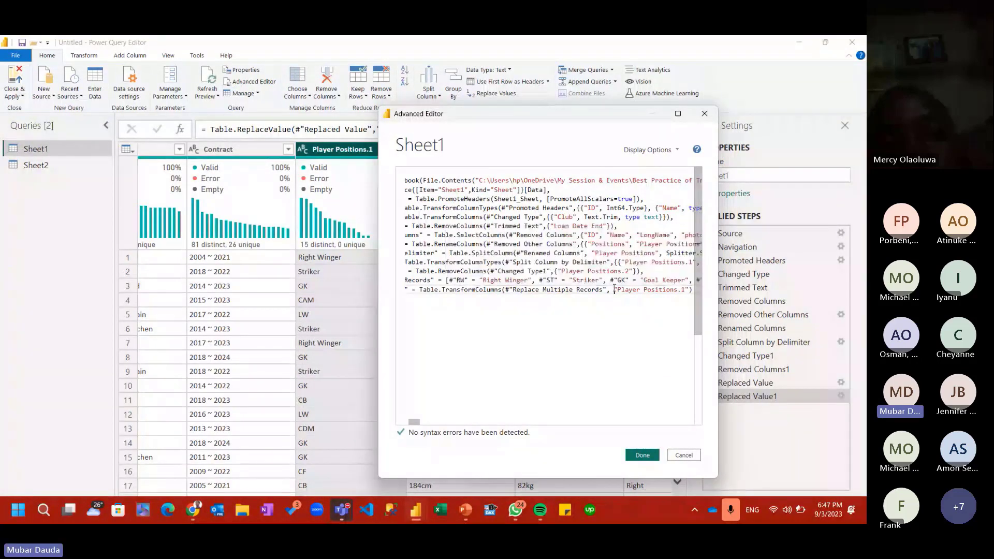
type("{")
key("Right")
key("Right")
key("Right")
key("Right")
key("Right")
key("Right")
key("Right")
key("Right")
key("Right")
key("Right")
key("Right")
key("Right")
key("Right")
key("Right")
key("Right")
key("Right")
key("Right")
key("Right")
key("Right")
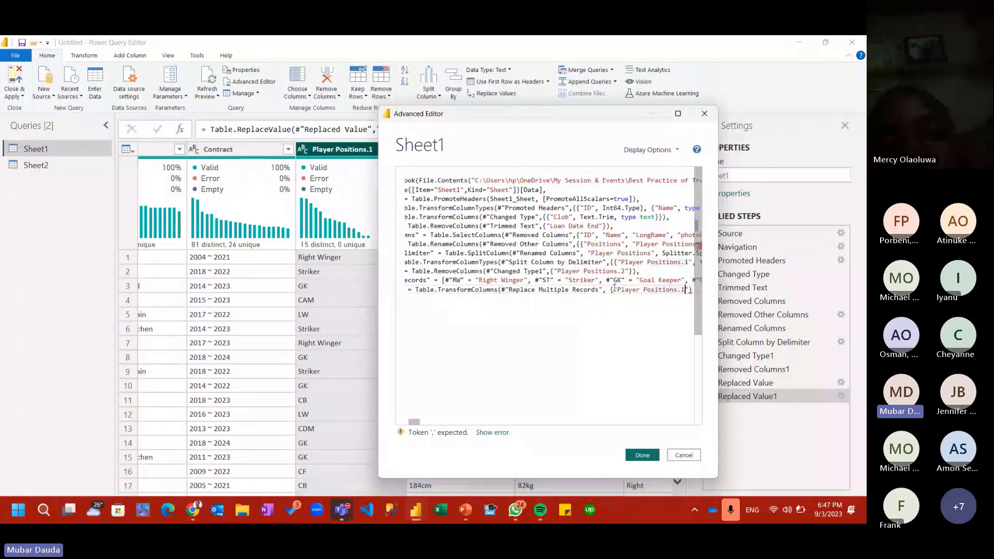
type("}")
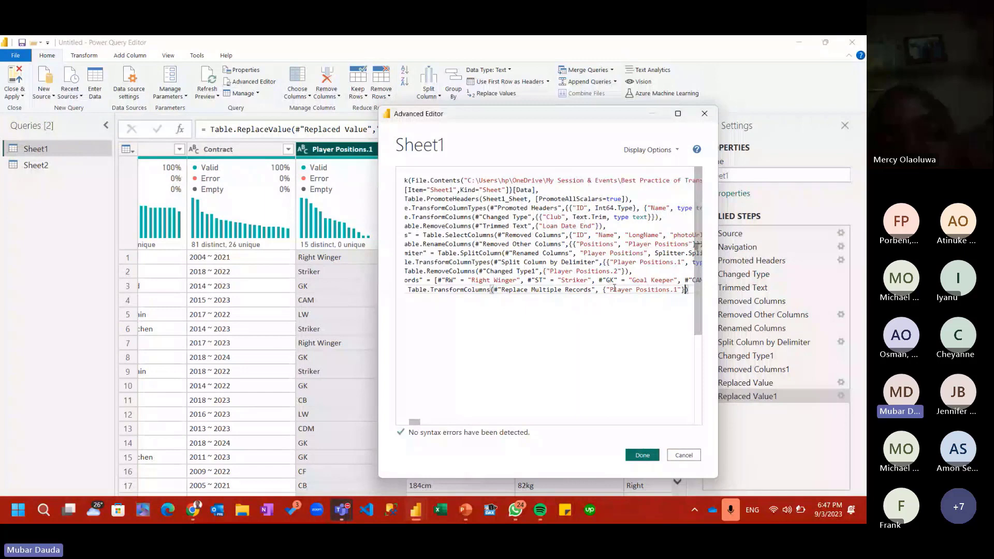
type(",")
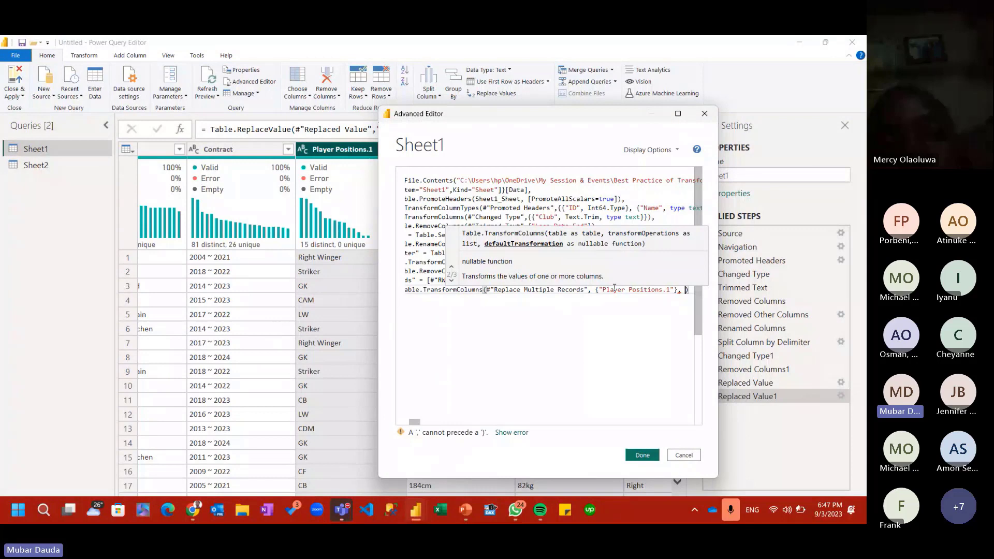
type("#")
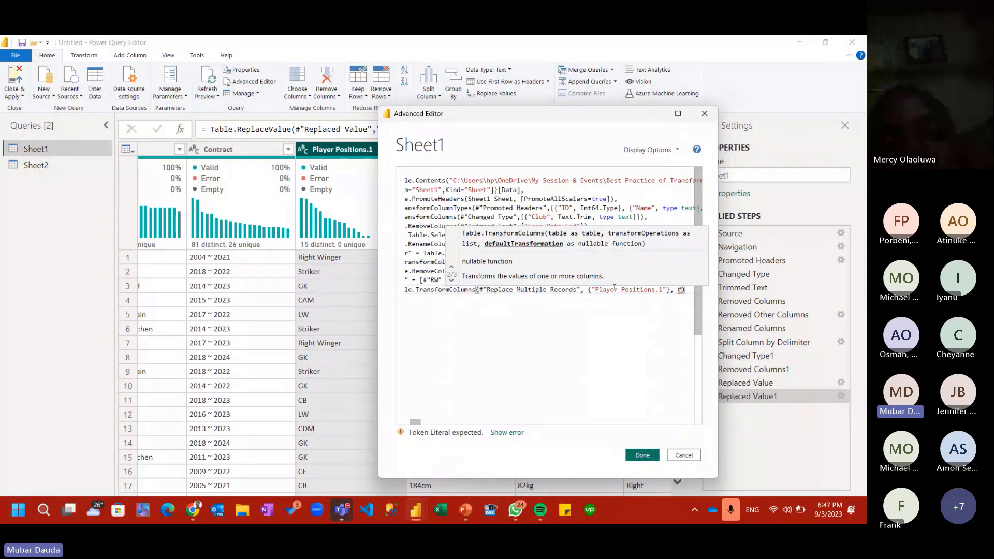
type("Re")
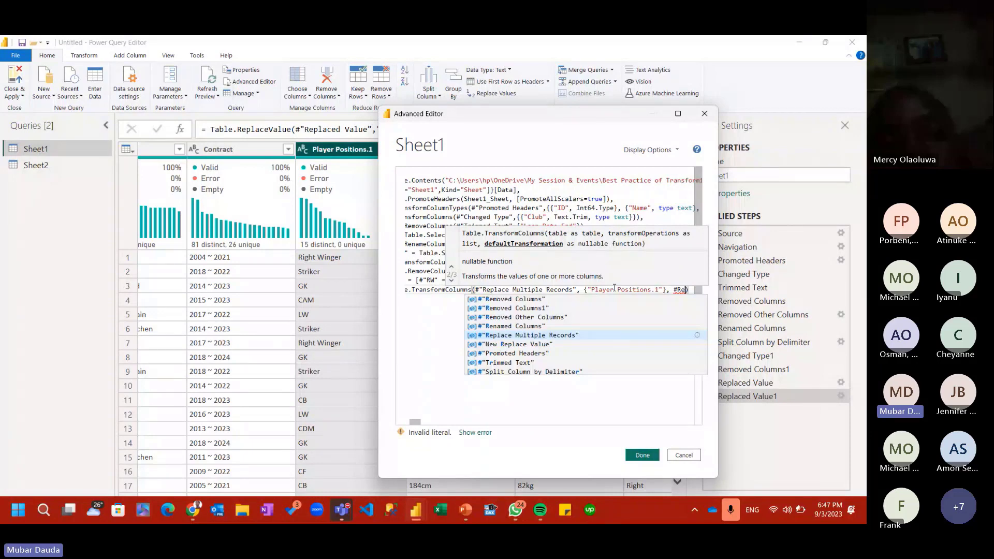
key("Tab")
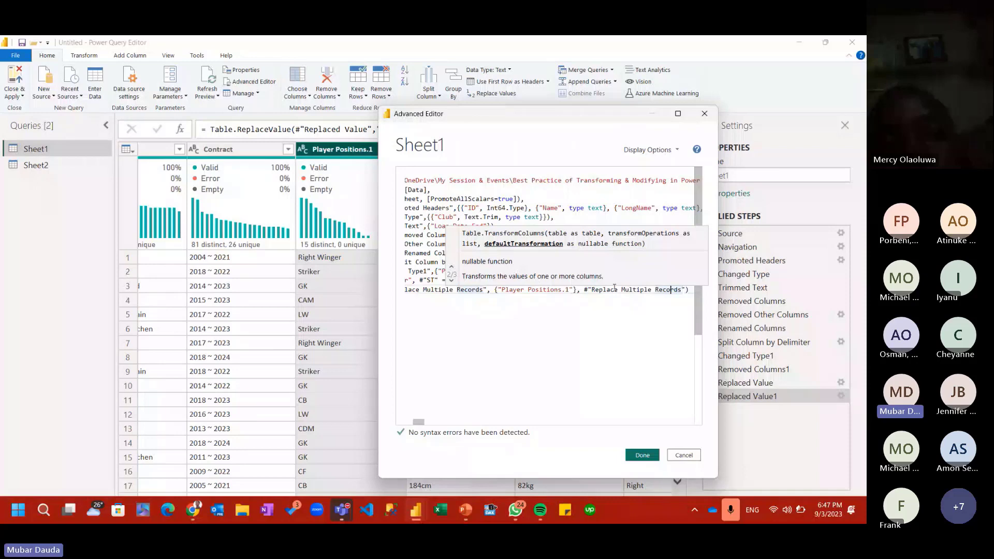
After checking the tweet example, delete the closing brace so both items share one list.
left_click(193, 510)
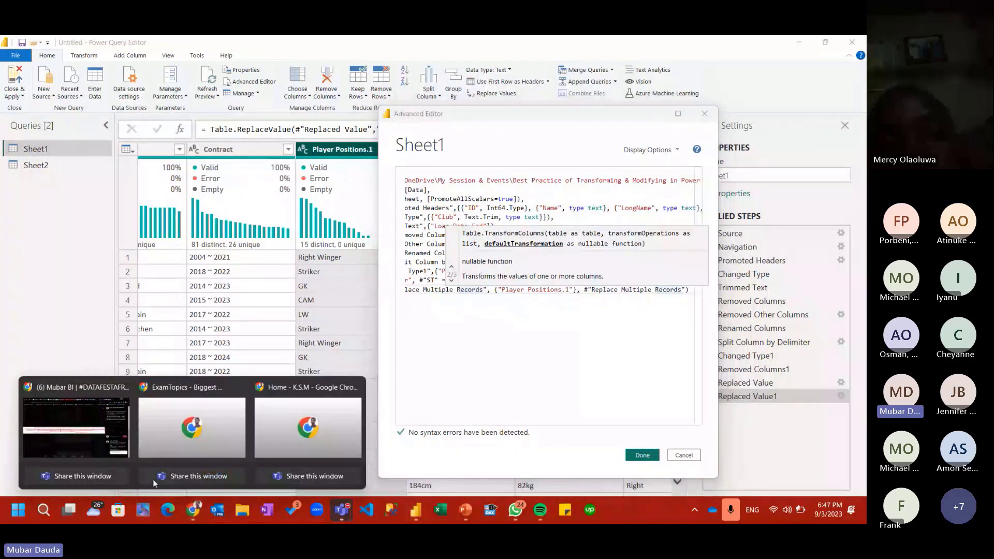
left_click(116, 434)
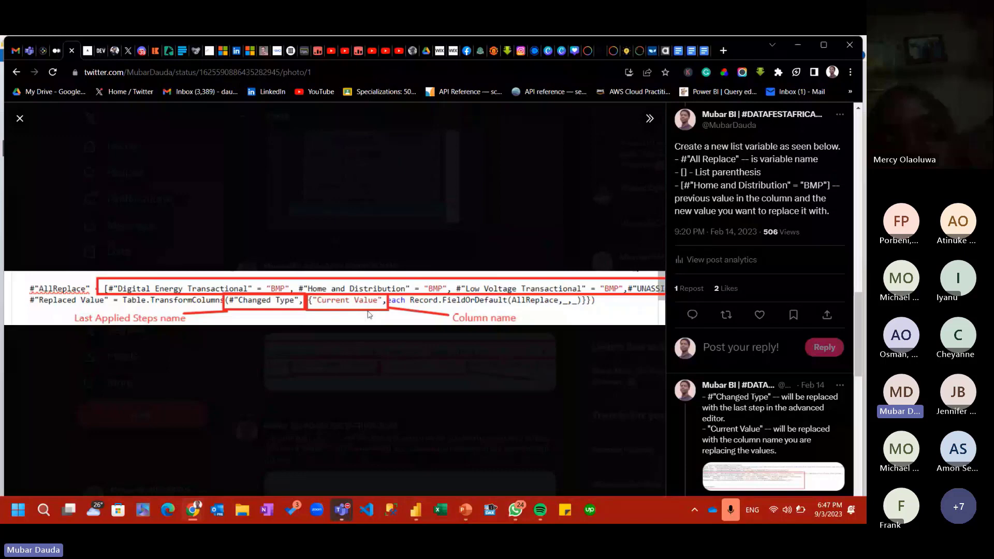
left_click(798, 46)
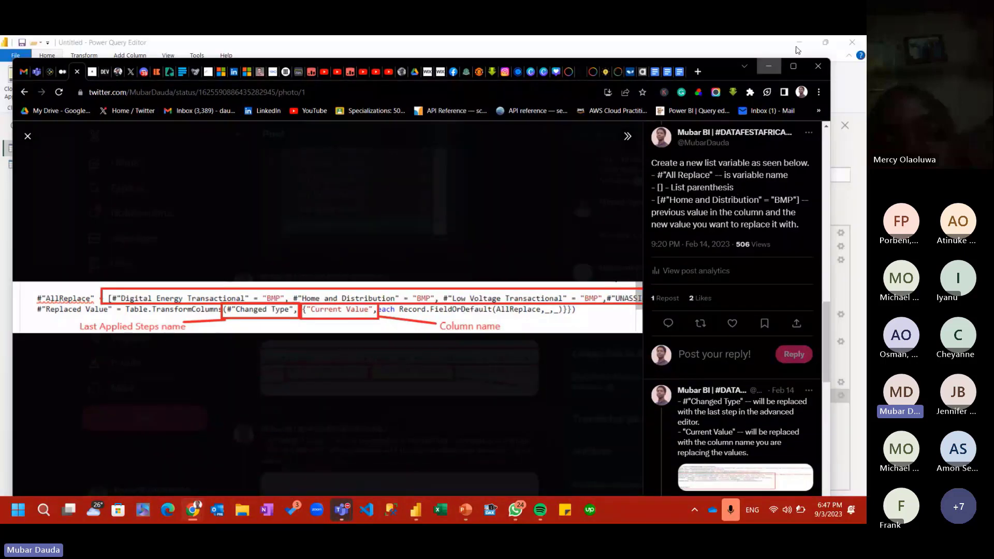
left_click(577, 290)
key("BackSpace")
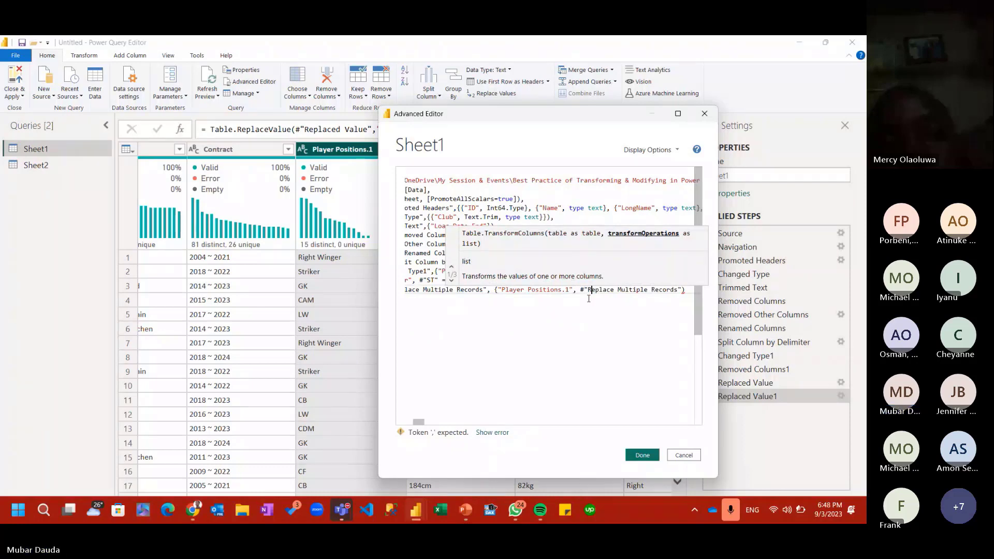
Insert 'each' before #"Replace Multiple Records" in the Player Positions.1 transformation on the last code line.
key("Right")
key("Right")
key("Right")
key("Right")
key("Right")
key("Right")
key("Left")
key("Left")
key("Left")
key("Left")
type("each")
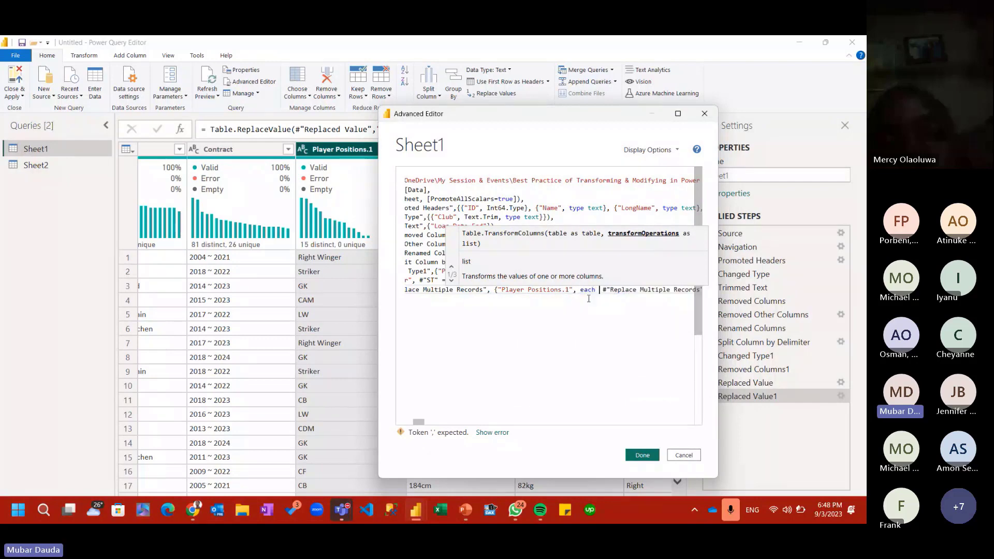
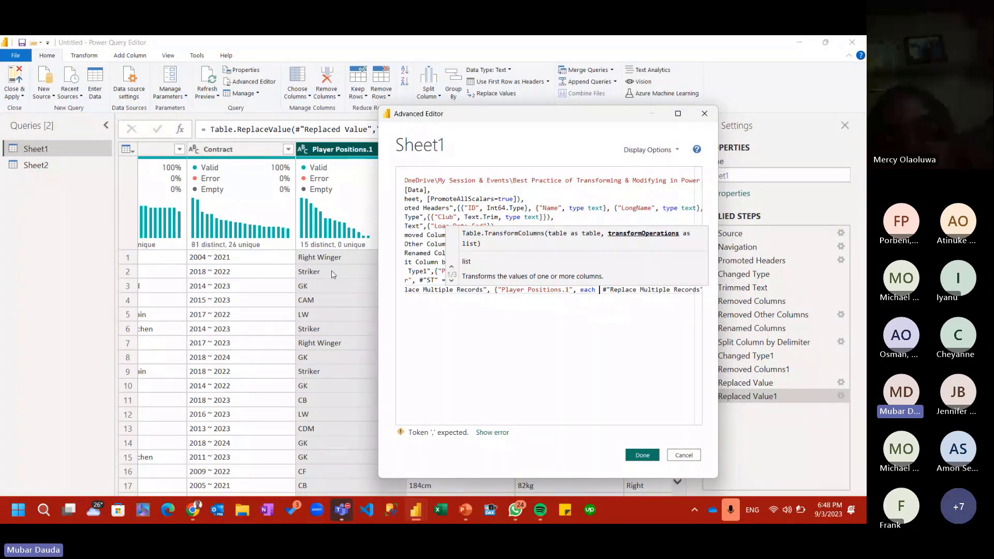
After 'each', insert Record.FieldOrDefault(#"Replace Multiple Records", _, _).
type("record")
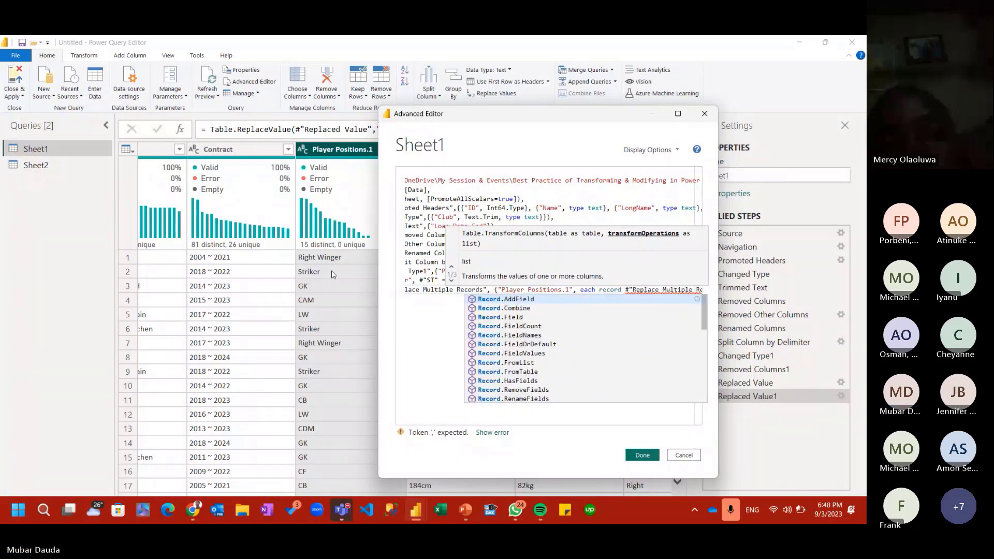
key("Down")
key("Down")
key("Down")
key("Down")
key("Down")
key("Tab")
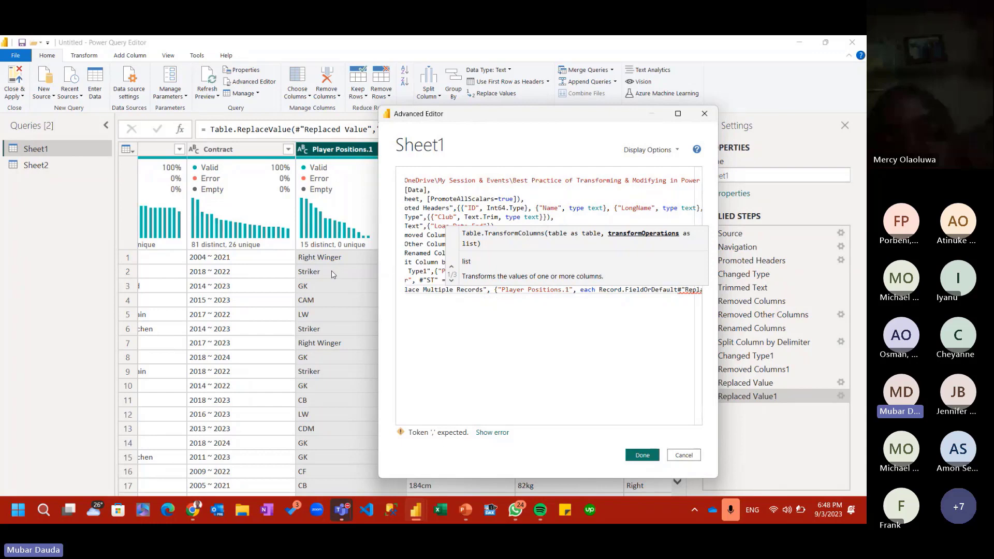
type("(")
key("Right")
key("Right")
key("Right")
key("Right")
key("Right")
key("Right")
key("Right")
key("Right")
key("Right")
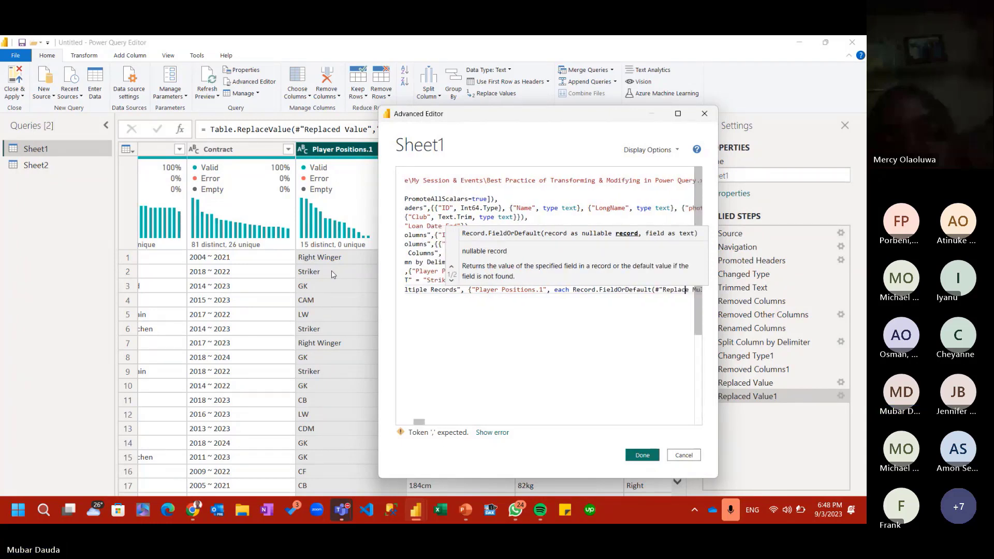
key("Right")
key("Right")
key("Right")
key("Right")
key("Right")
key("Right")
key("Right")
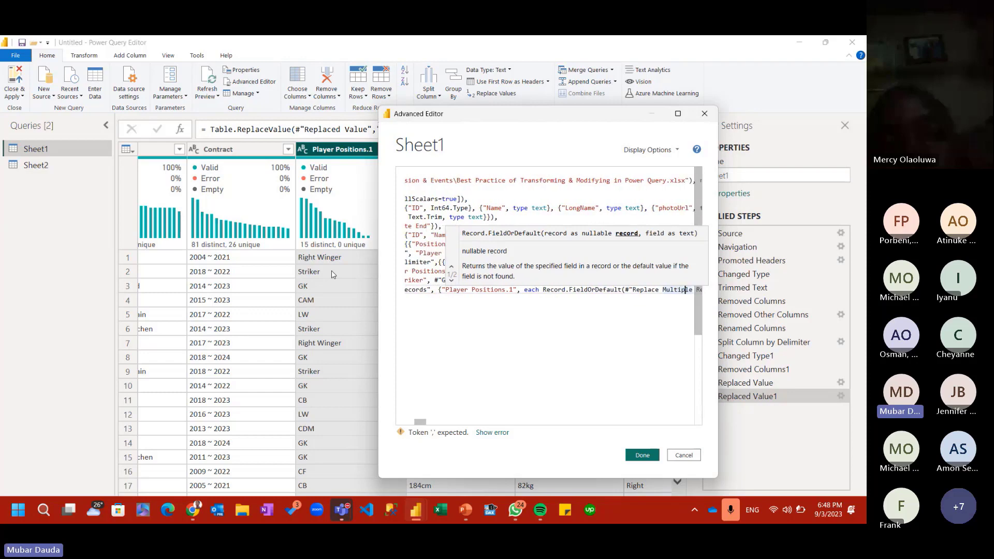
key("Right")
key("Right")
key("Right")
key("Right")
key("Right")
key("Right")
key("Right")
key("Right")
key("Right")
key("Right")
key("Right")
key("Right")
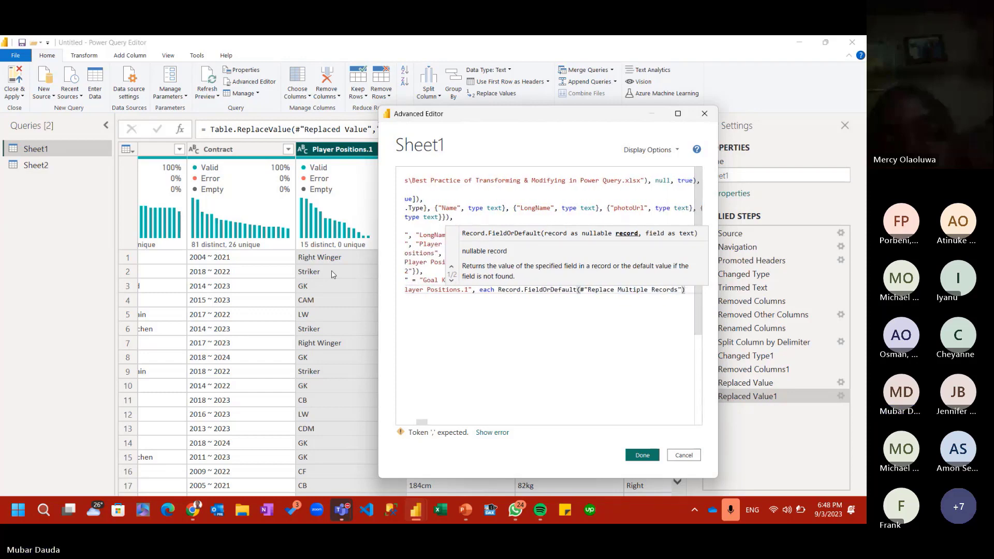
key("Left")
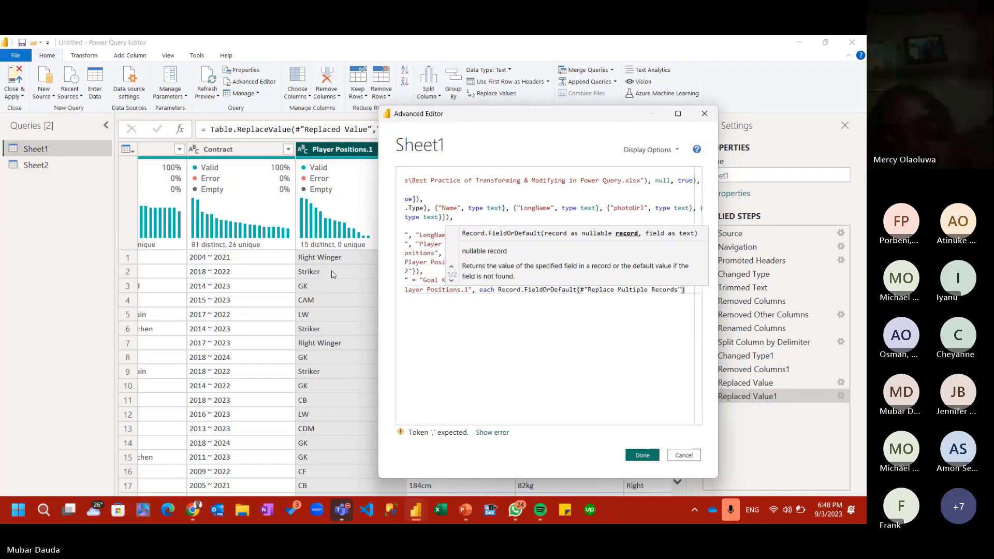
type(",")
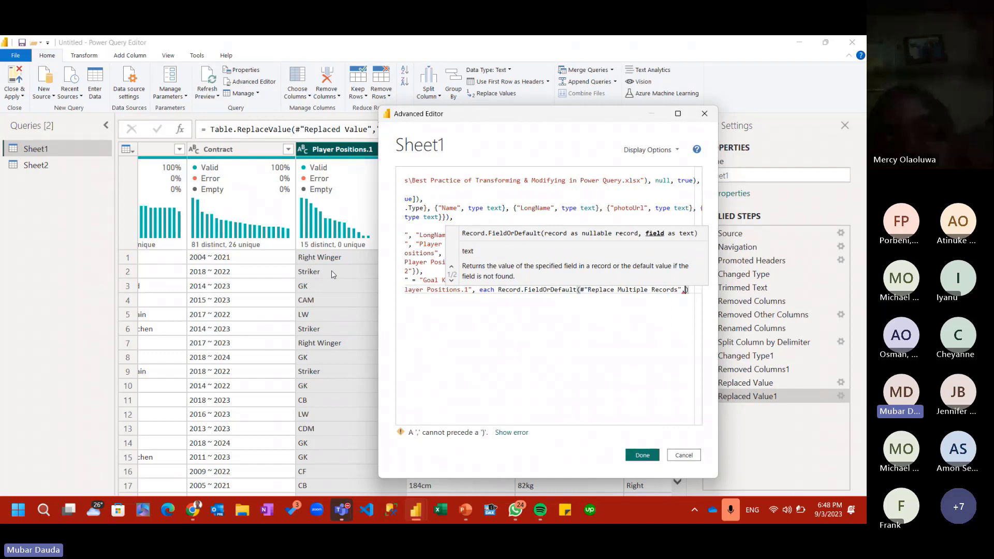
type(" ,")
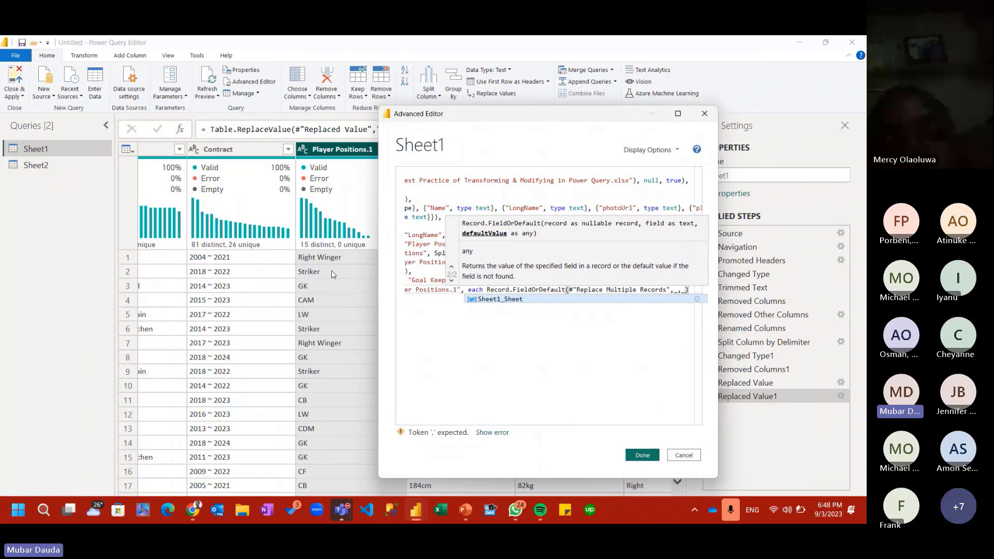
type(" )")
Fix the closing parenthesis and brace until the editor reports no syntax errors.
key("Right")
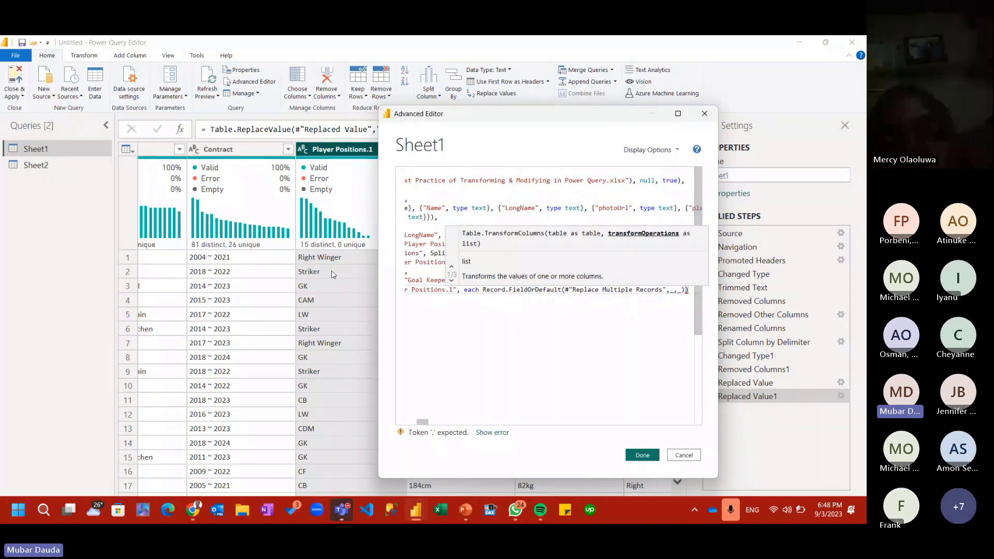
key("BackSpace")
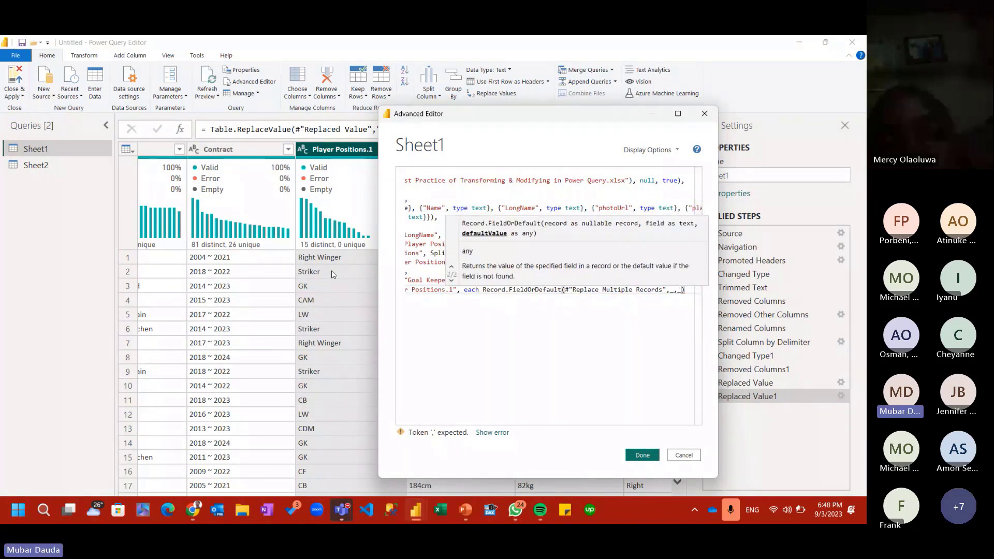
type("}")
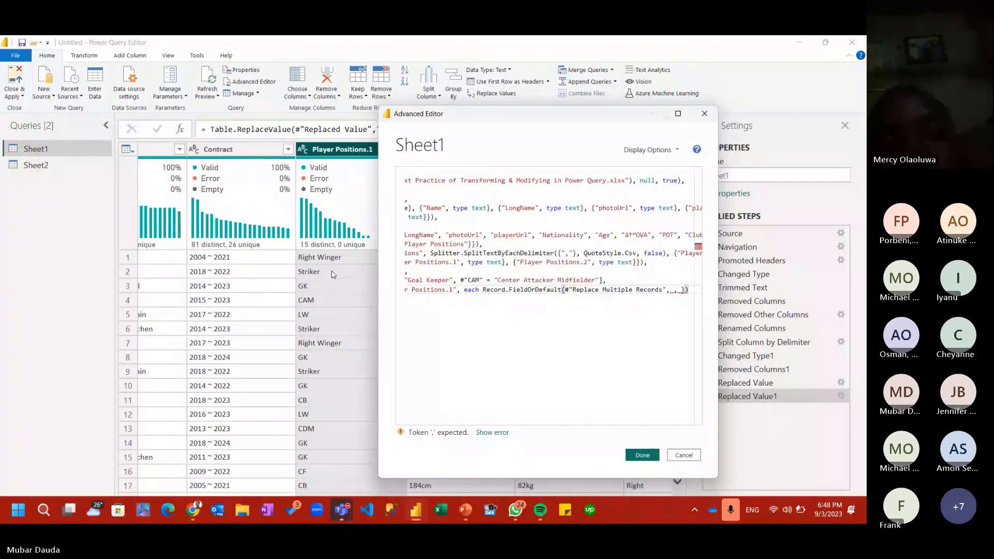
key("BackSpace")
type(")}")
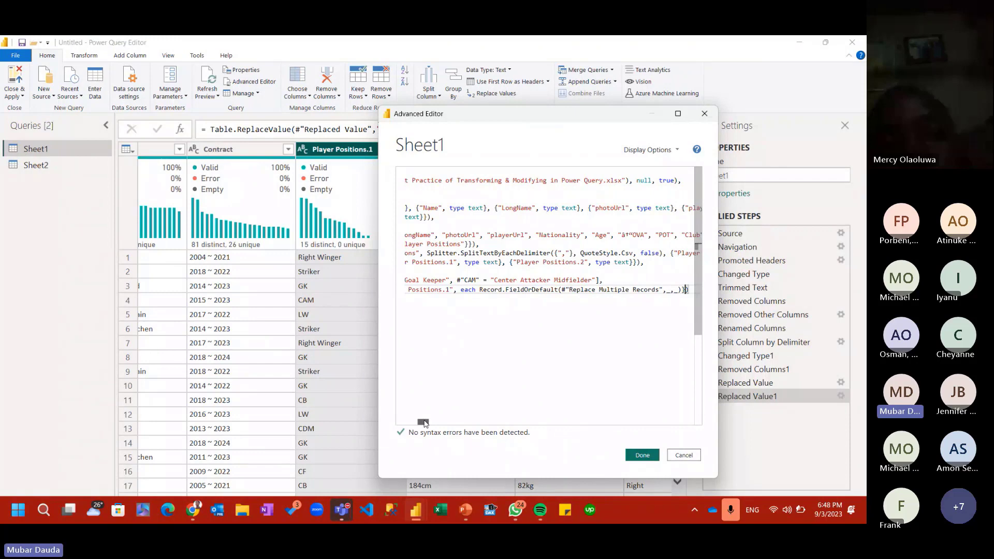
left_click_drag(424, 423, 402, 424)
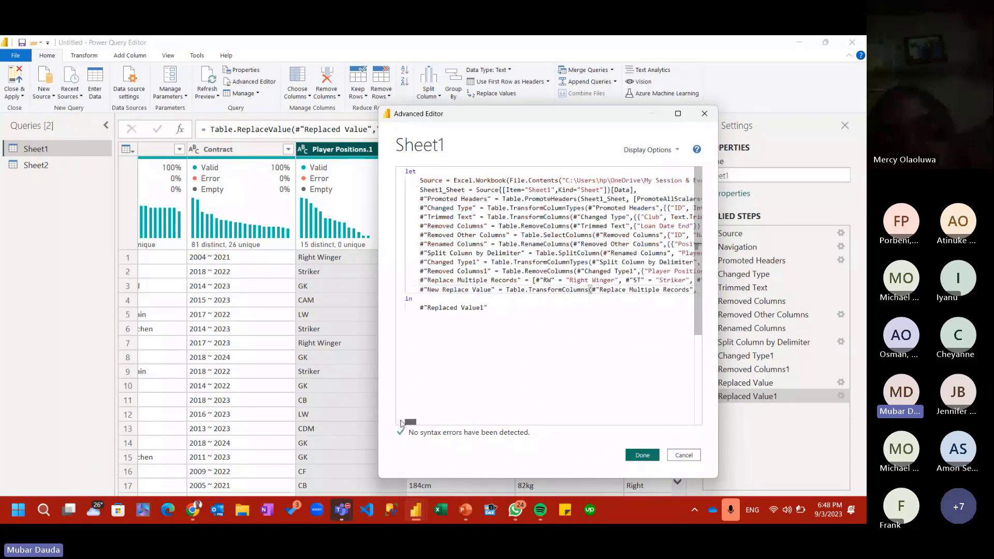
scroll(478, 339, "right", 5)
mouse_move(417, 422)
left_mouse_down()
mouse_move(407, 424)
mouse_move(428, 423)
left_mouse_up()
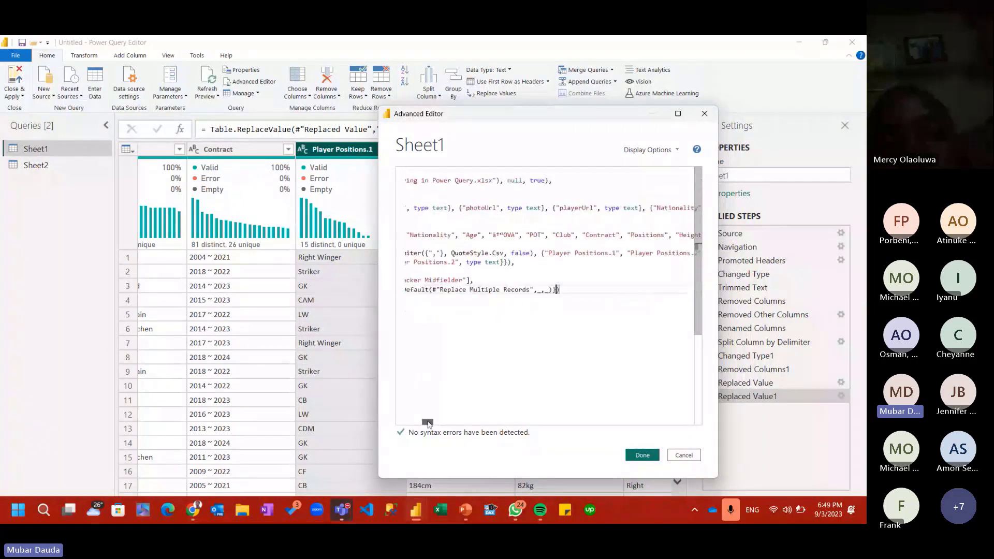
Append #"LW" = "Left Winger" to the end of the Replace Multiple Records list.
left_click(468, 281)
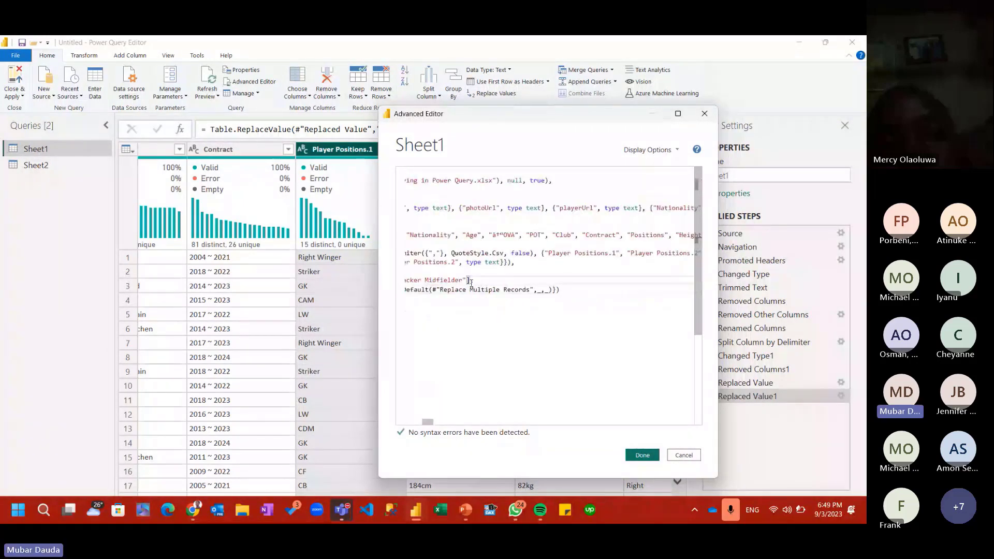
type(",")
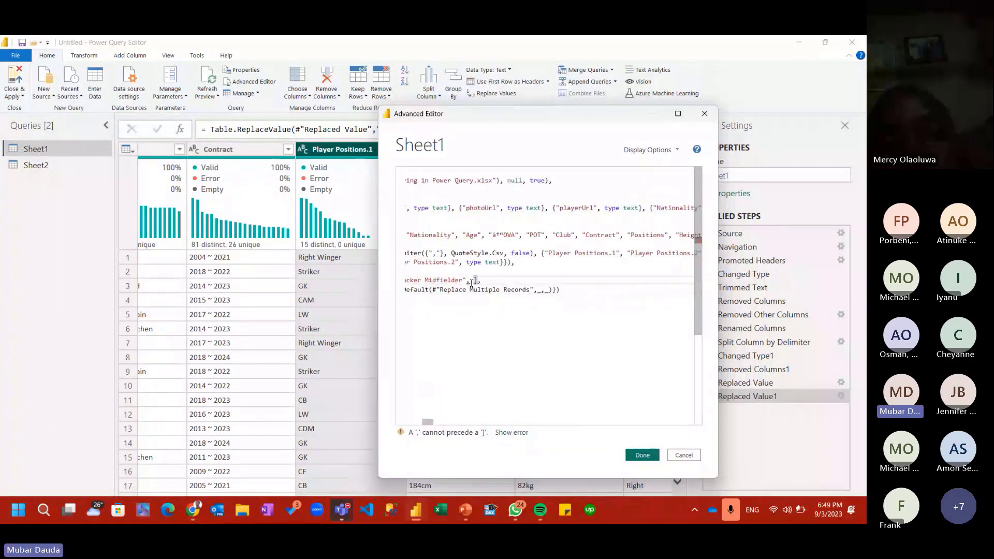
type("#\"")
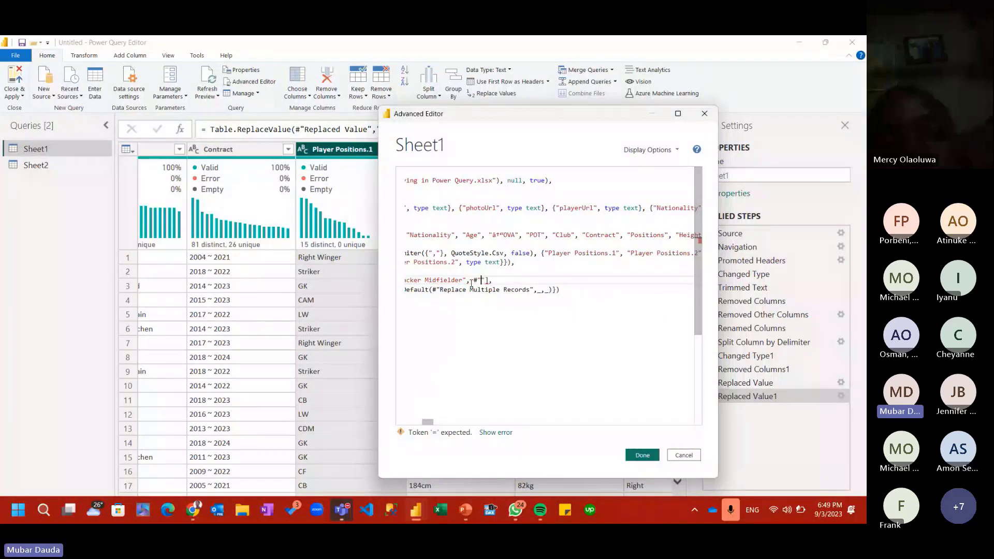
type("LW\" = ")
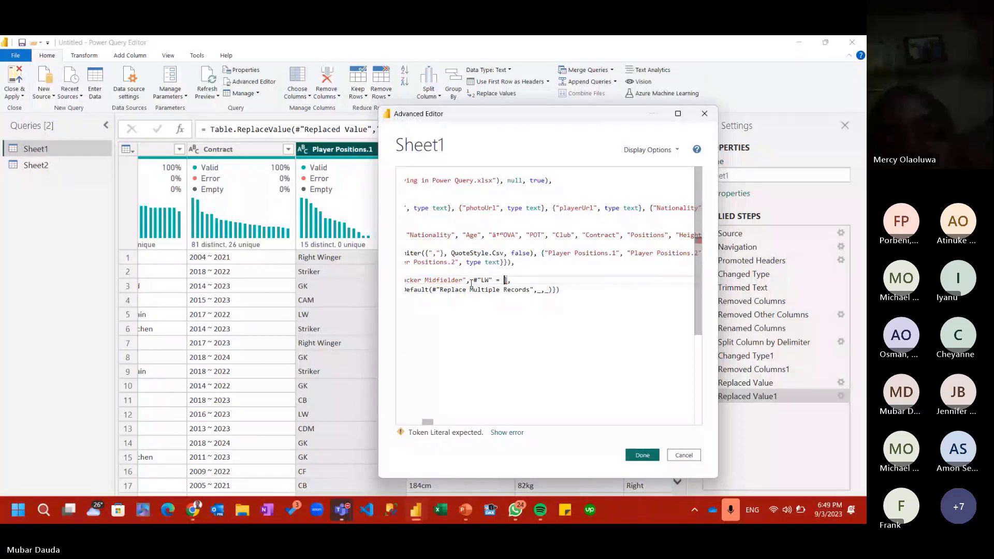
type("\"Left ")
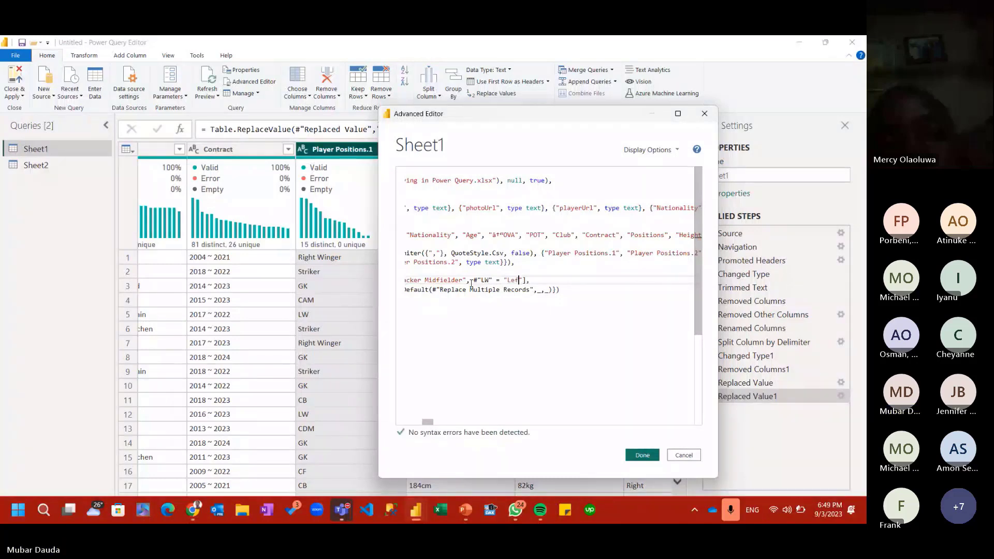
type("Winger")
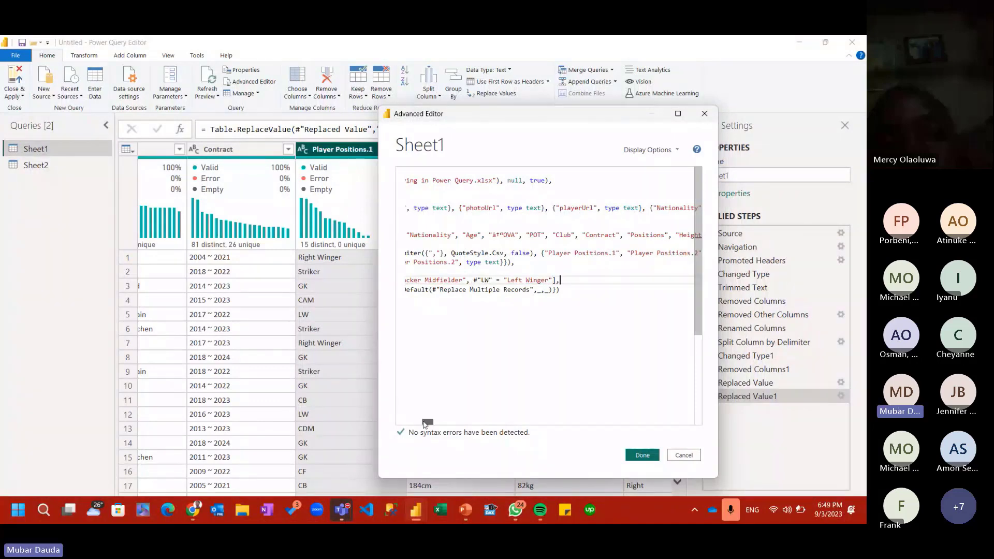
left_click_drag(425, 424, 391, 425)
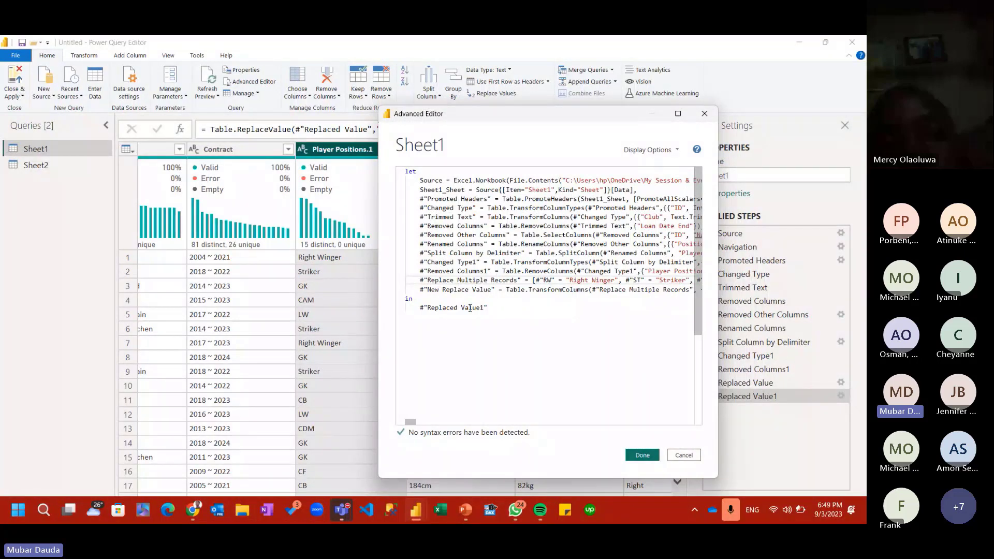
Replace #"Replaced Value1" with #"New Replace Value" in the in-clause, then apply the code.
left_click_drag(485, 310, 428, 309)
type("Nwe")
left_click(510, 318)
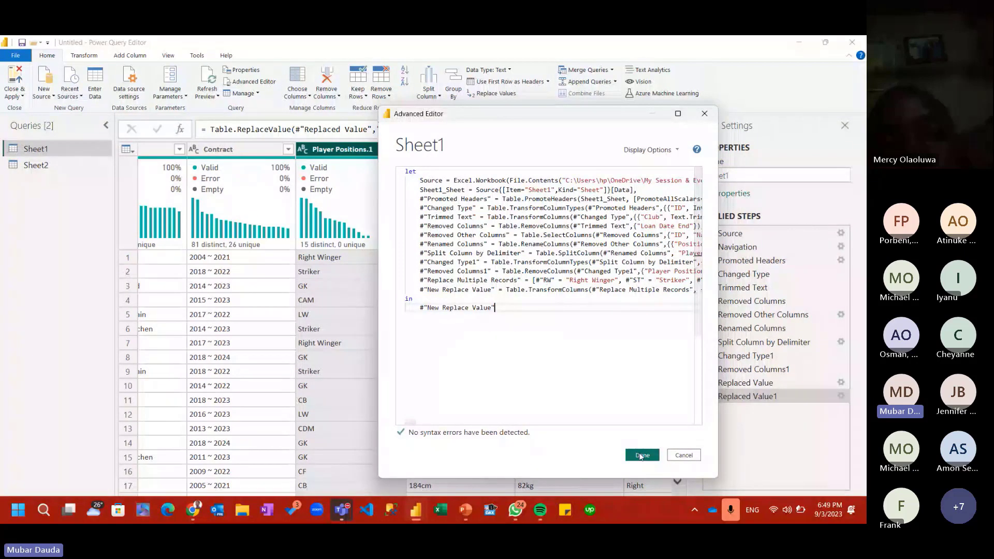
mouse_move(419, 427)
left_mouse_down()
mouse_move(464, 425)
mouse_move(435, 432)
left_mouse_up()
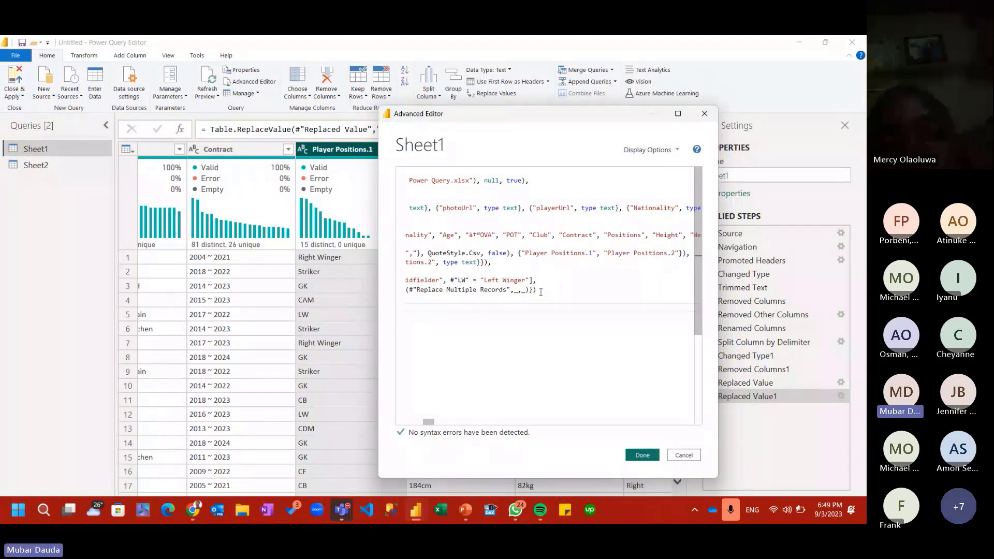
left_click_drag(429, 423, 409, 423)
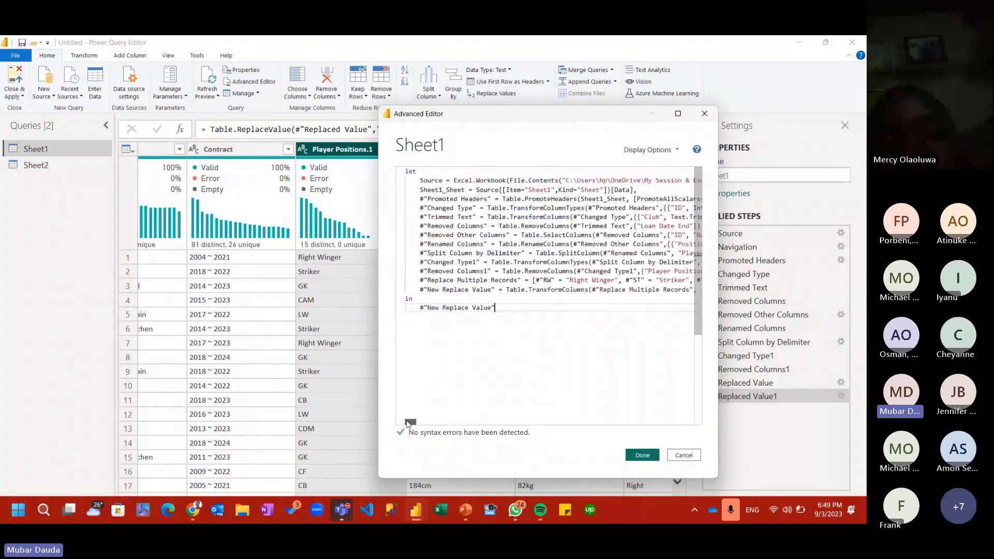
left_click(642, 456)
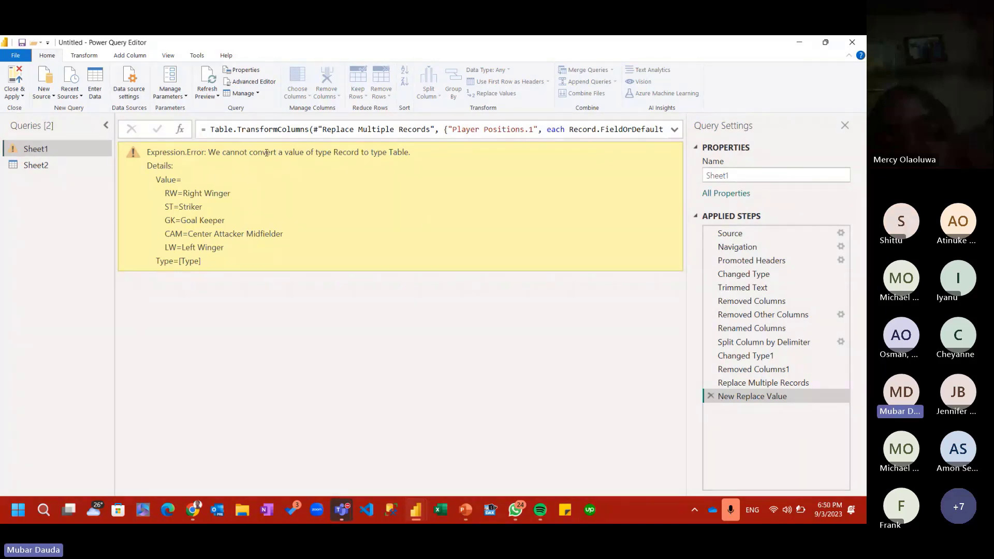
Reopen Sheet1's code, then view the Twitter post with sample list-replacement code.
left_click(253, 81)
left_click(192, 511)
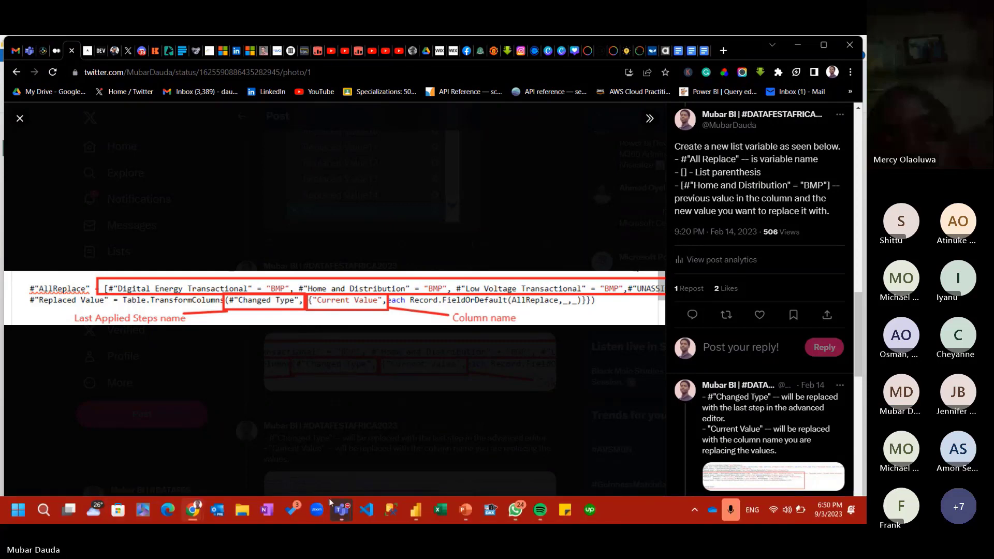
Compare the New Replace Value code with the tweet and select its Replace Multiple Records reference.
left_click(797, 45)
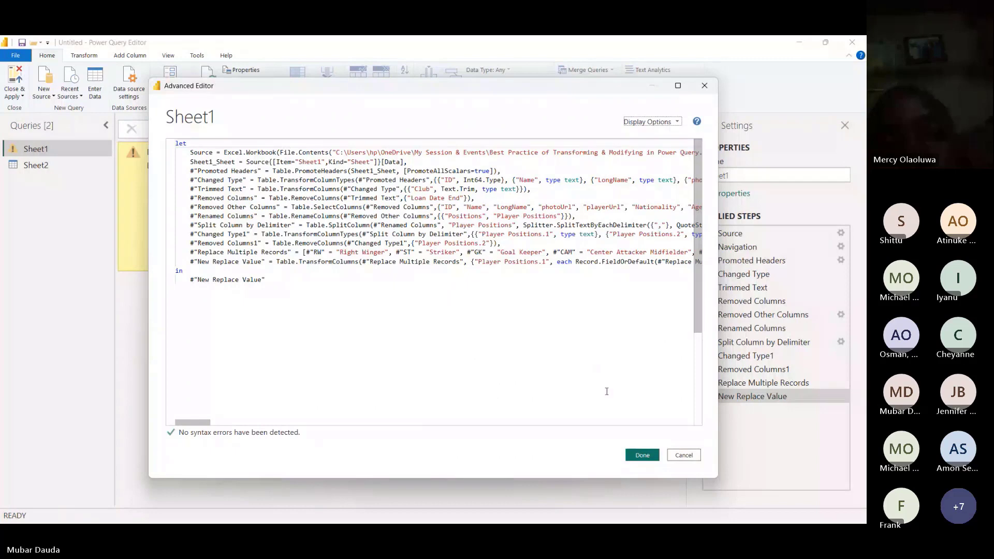
left_click_drag(198, 428, 198, 428)
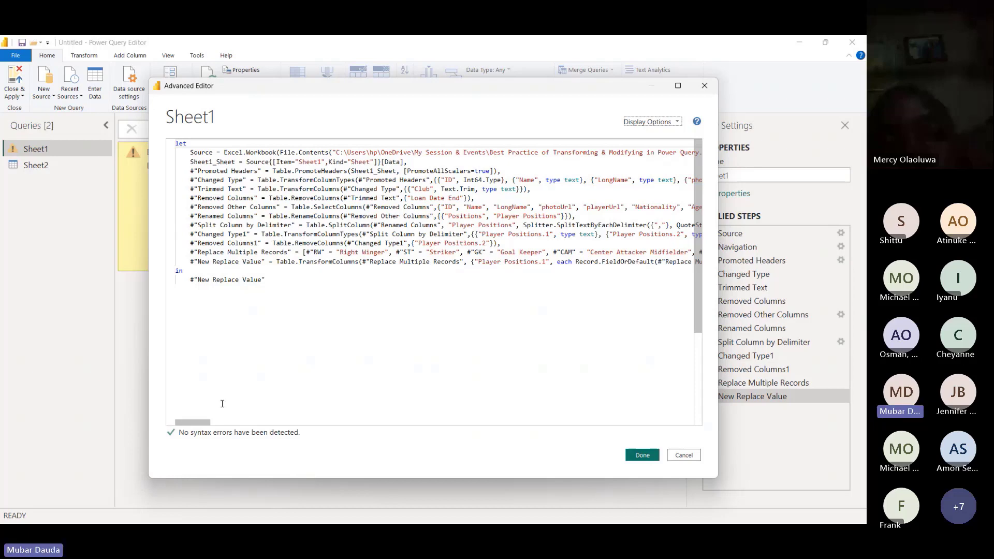
left_click_drag(370, 89, 335, 87)
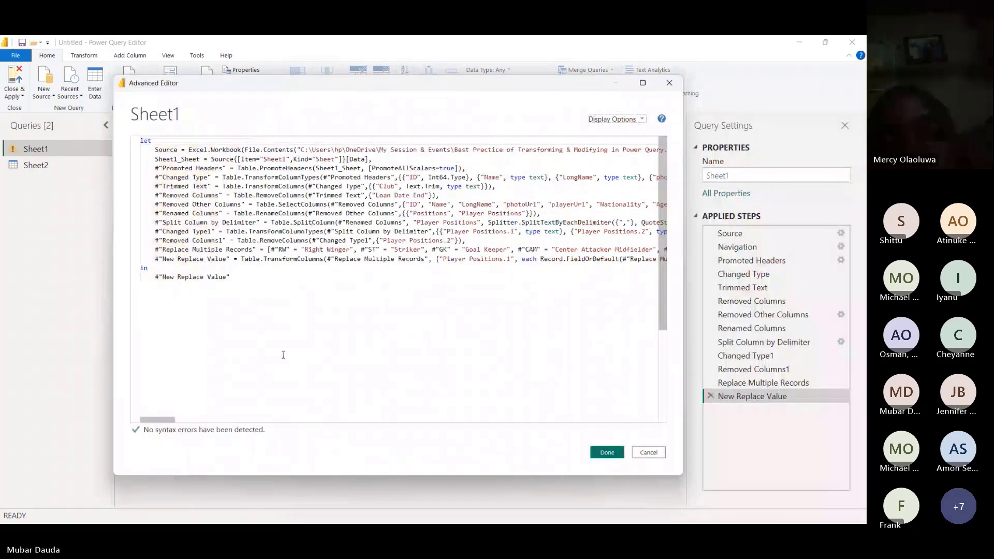
mouse_move(166, 420)
left_mouse_down()
mouse_move(189, 420)
mouse_move(161, 426)
mouse_move(185, 427)
mouse_move(171, 425)
left_mouse_up()
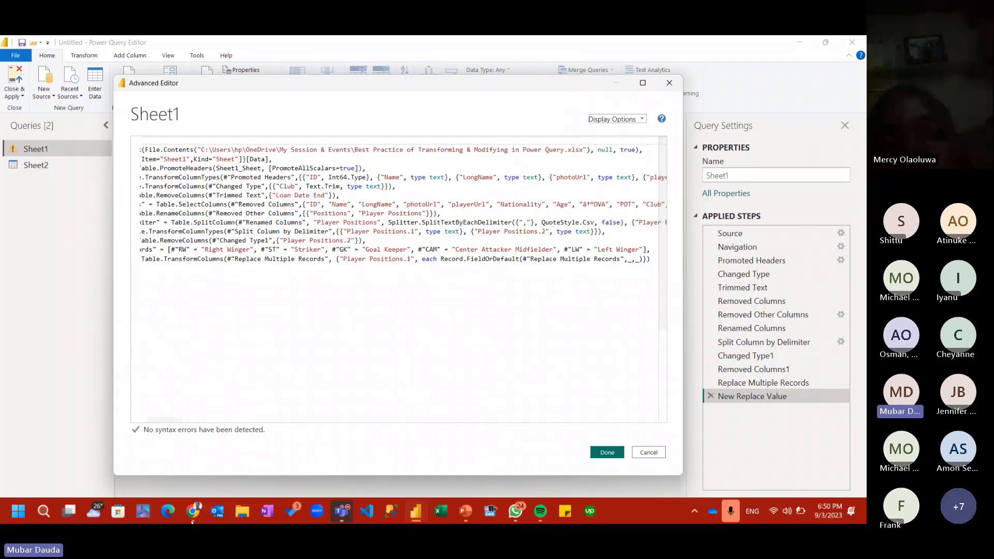
left_click(192, 514)
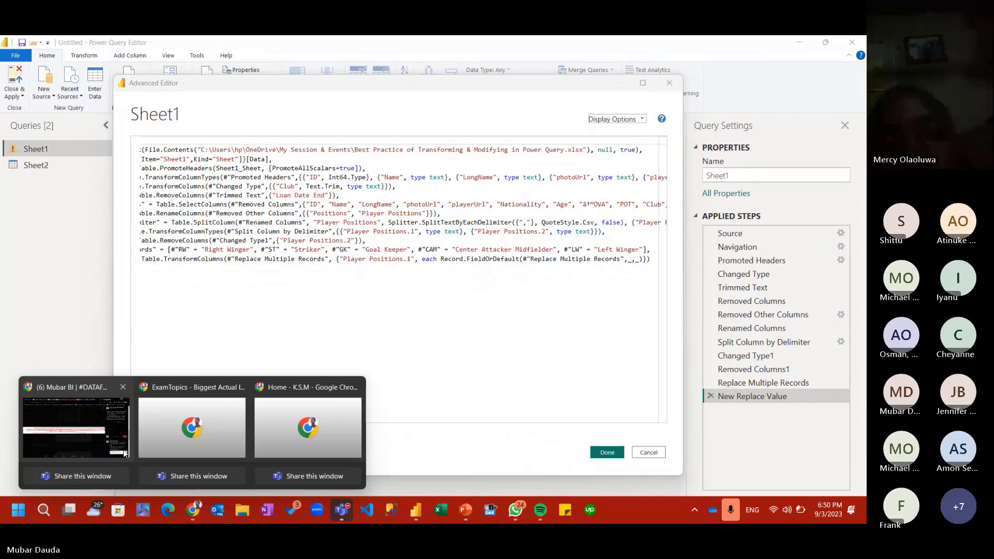
left_click(116, 441)
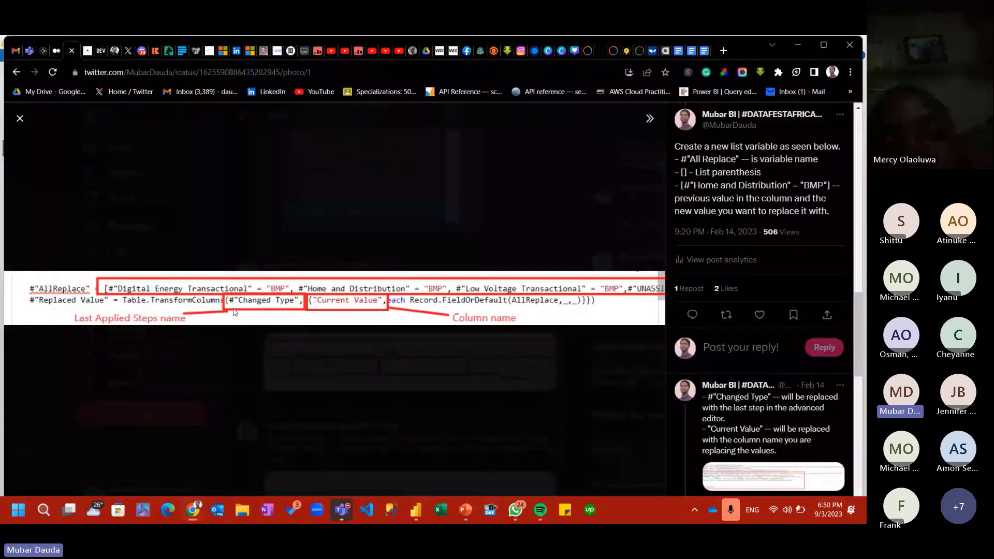
left_click(800, 44)
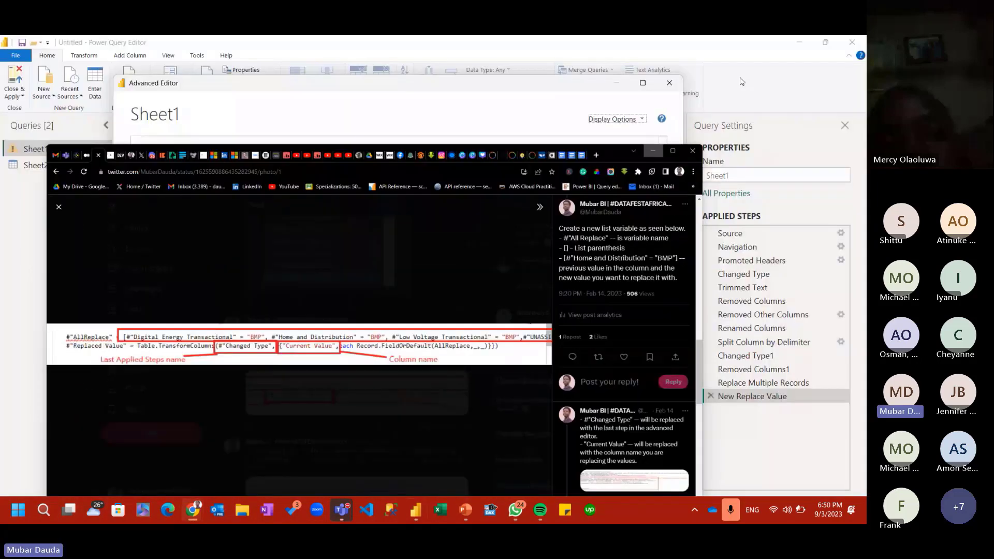
left_click_drag(325, 259, 235, 259)
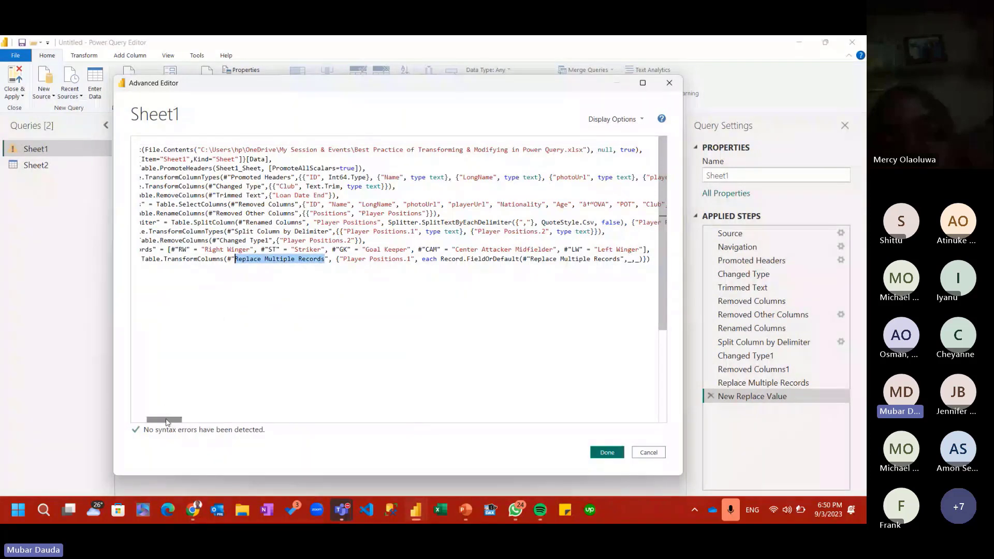
left_click_drag(166, 422, 158, 422)
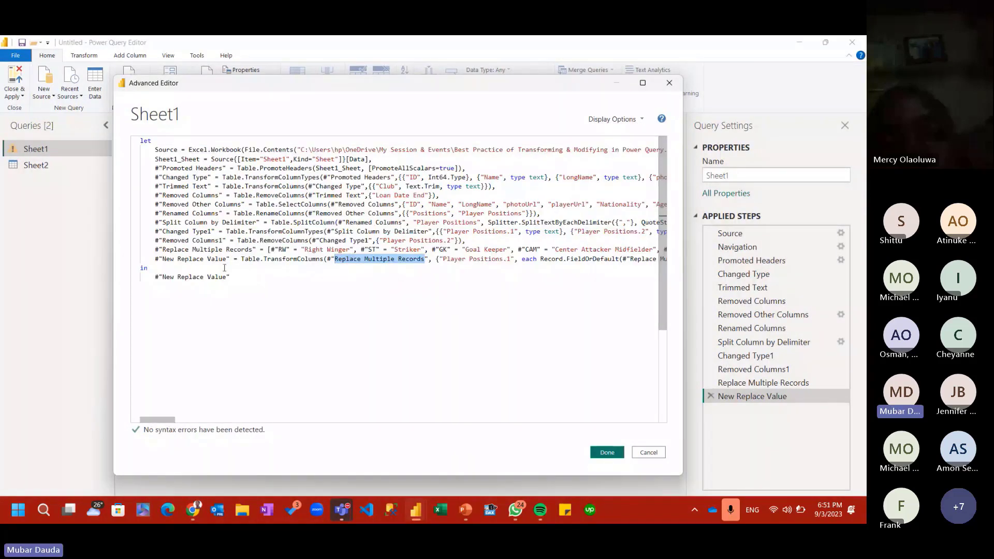
Change the step's input reference to #"Removed Columns1" and apply the query.
type("Rem")
key("Escape")
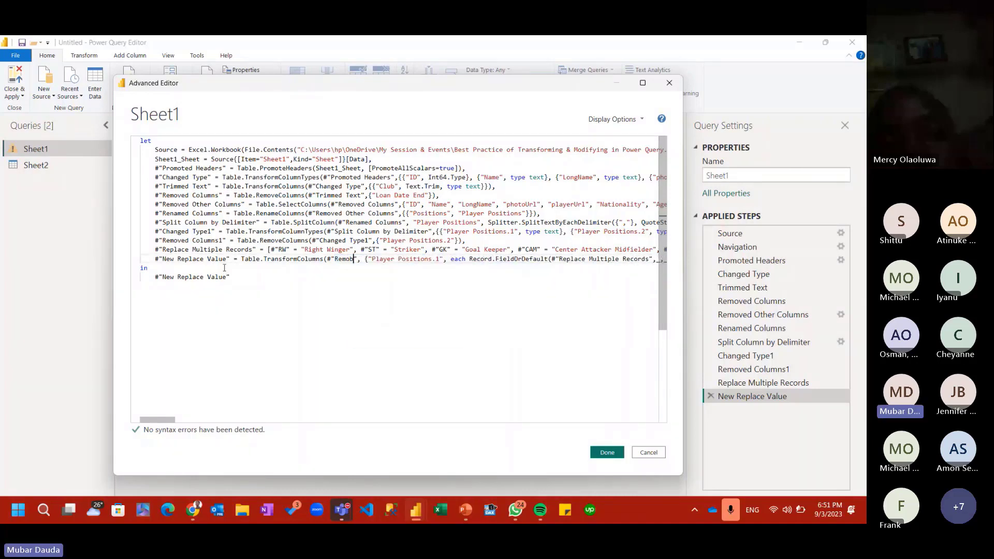
type("o")
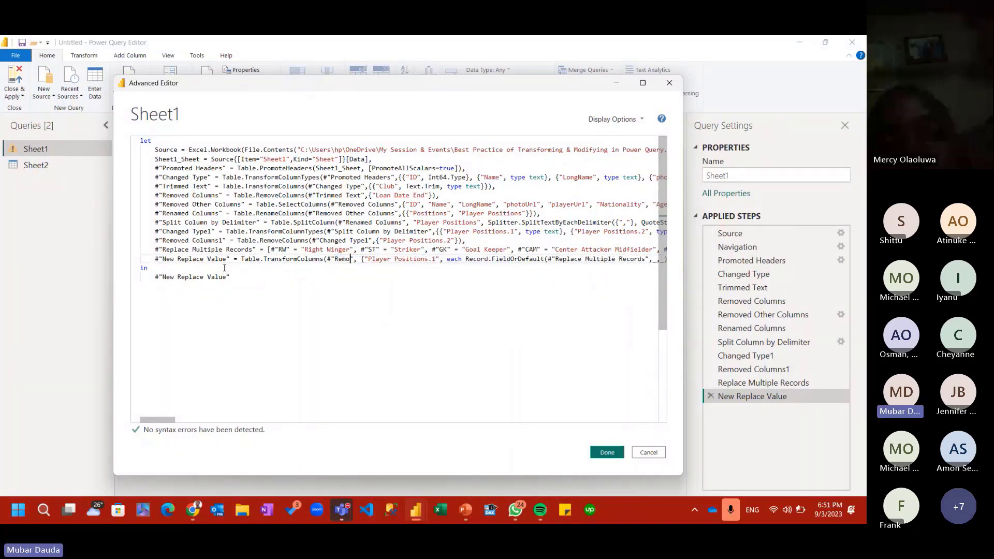
type("v")
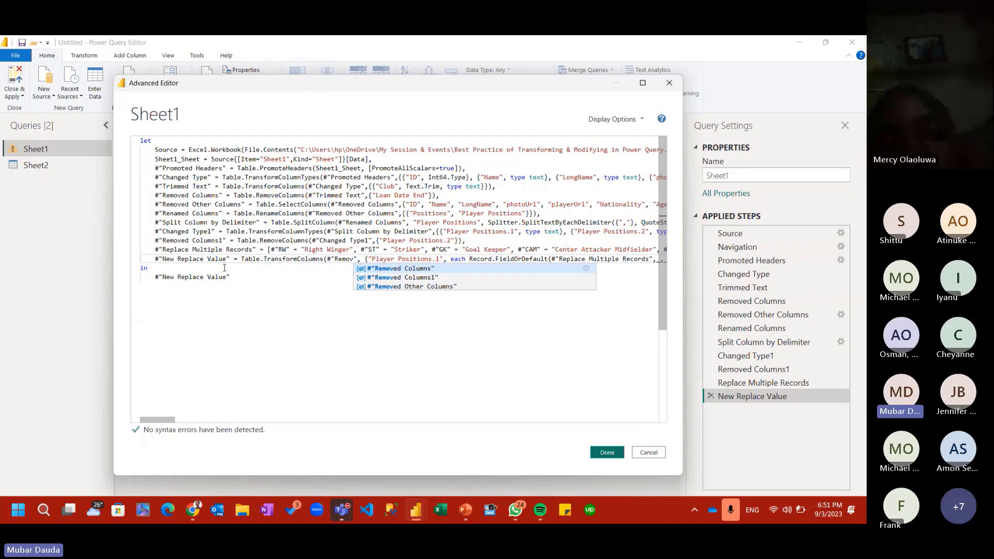
key("Down")
key("Tab")
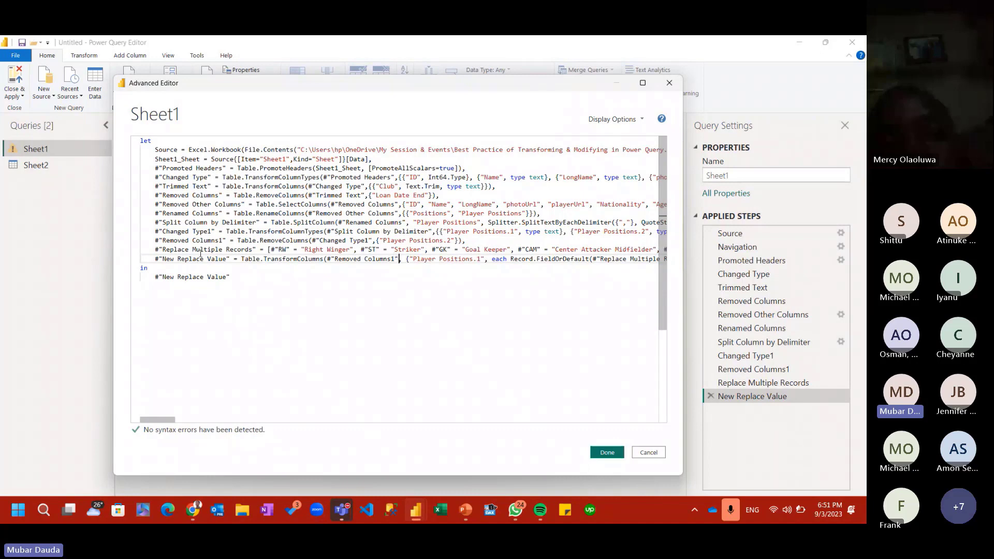
left_click(595, 453)
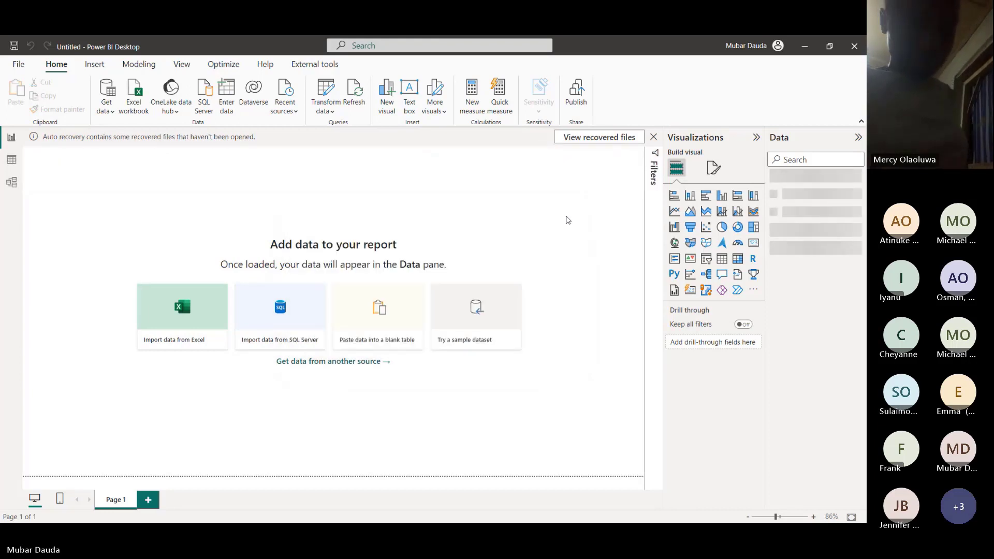
Open Power Query Editor on Sheet1 and scroll to the Player Positions.1 column.
left_click(321, 92)
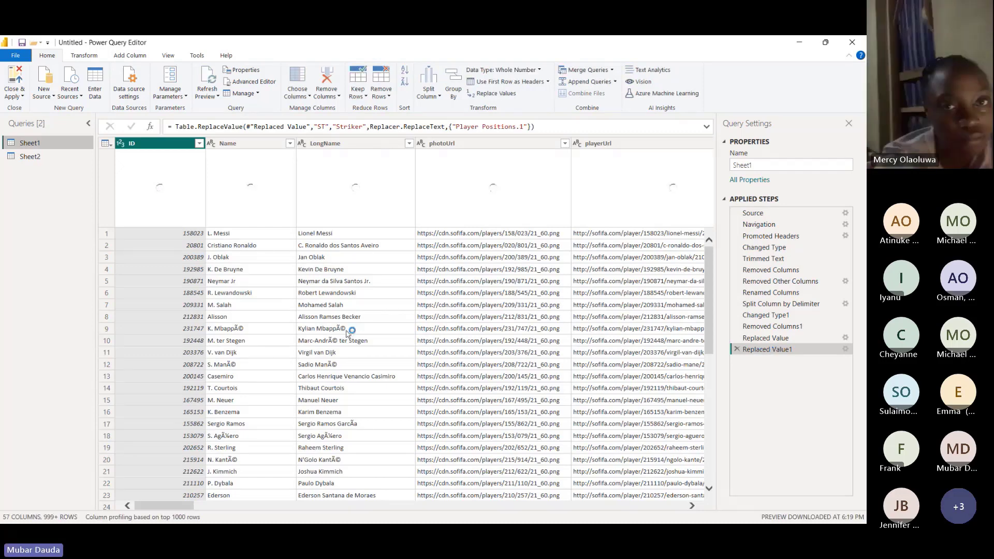
left_click_drag(156, 506, 269, 506)
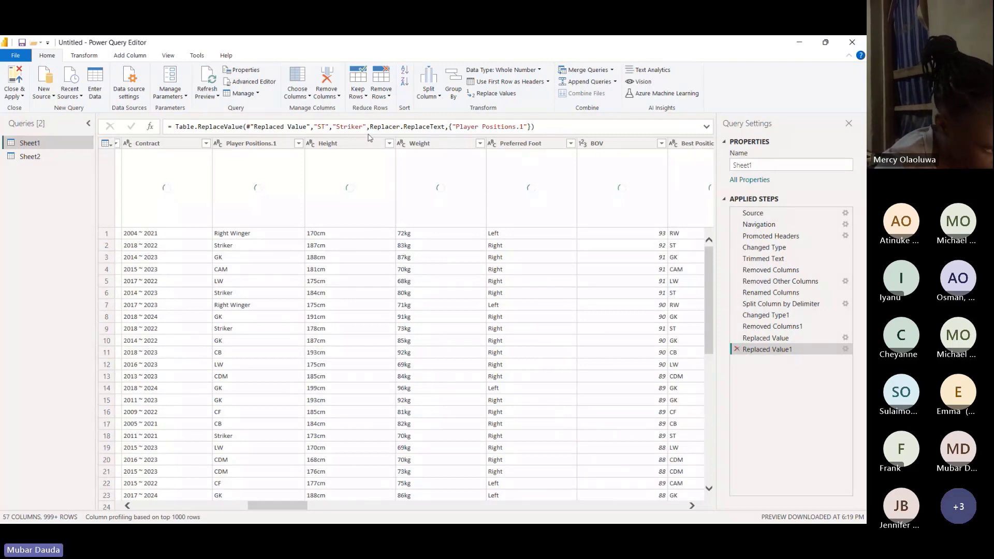
Replace the two Replaced Value lines with a Replace Multiple Value record mapping RW to "Right Winger".
left_click(264, 81)
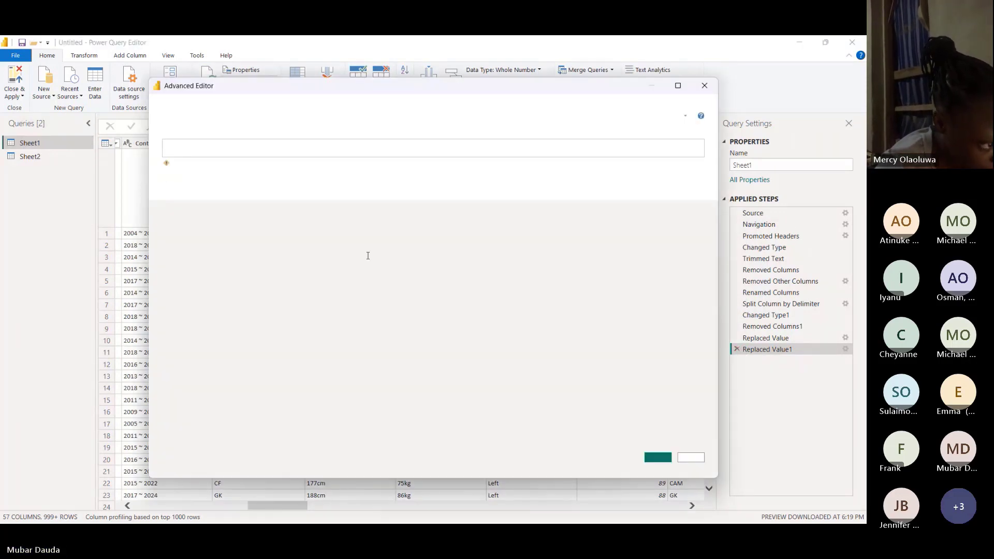
left_click_drag(557, 263, 191, 252)
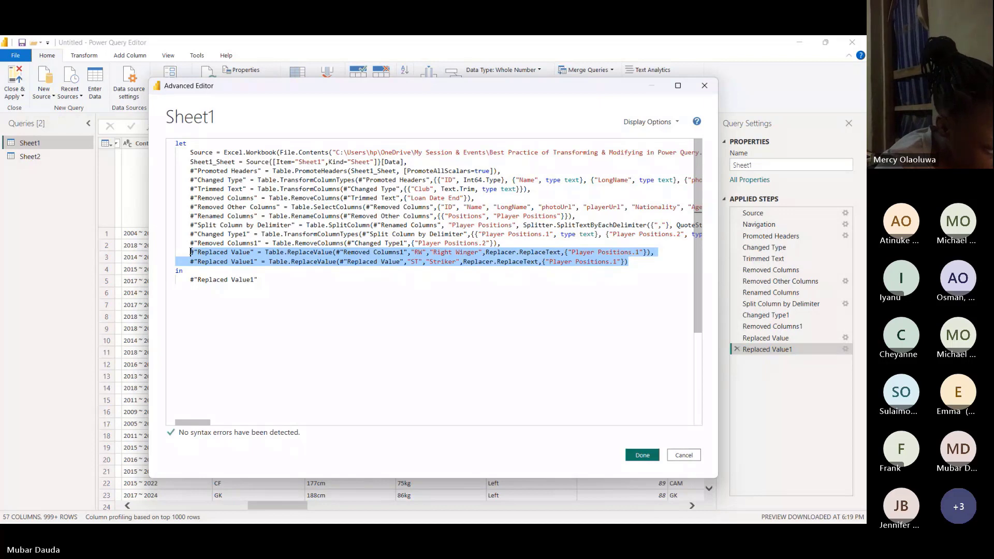
type("#\"Repl")
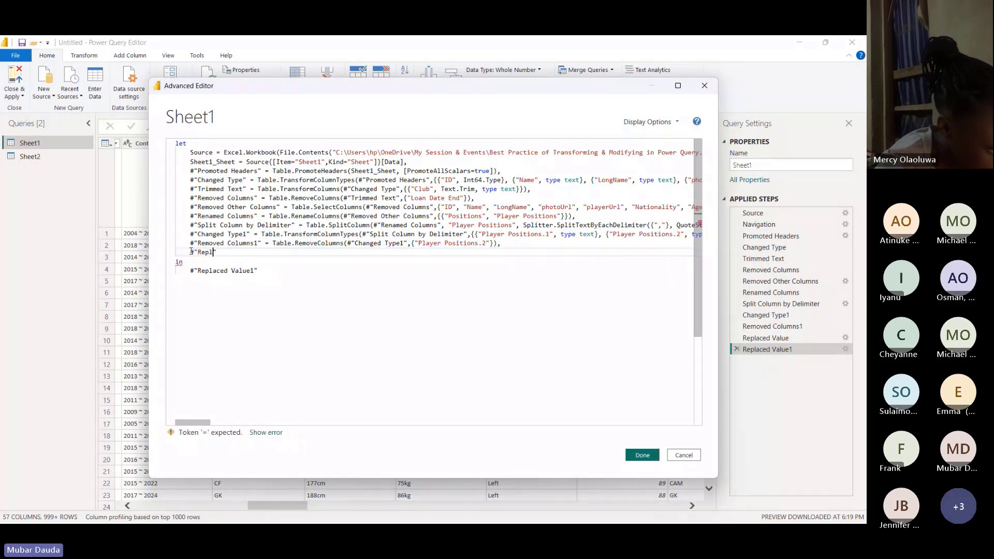
type("ace Mul")
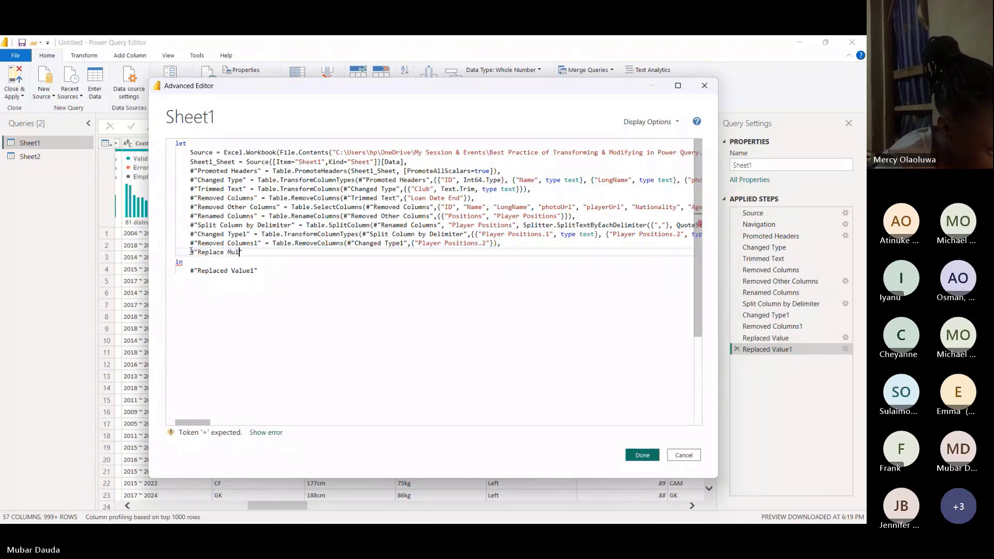
type("tiple Value")
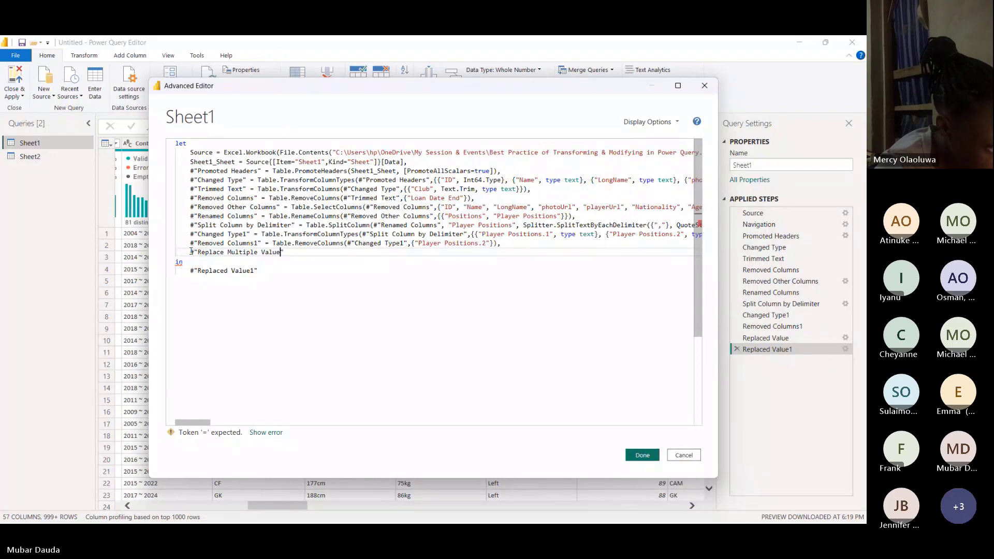
type("\" = ")
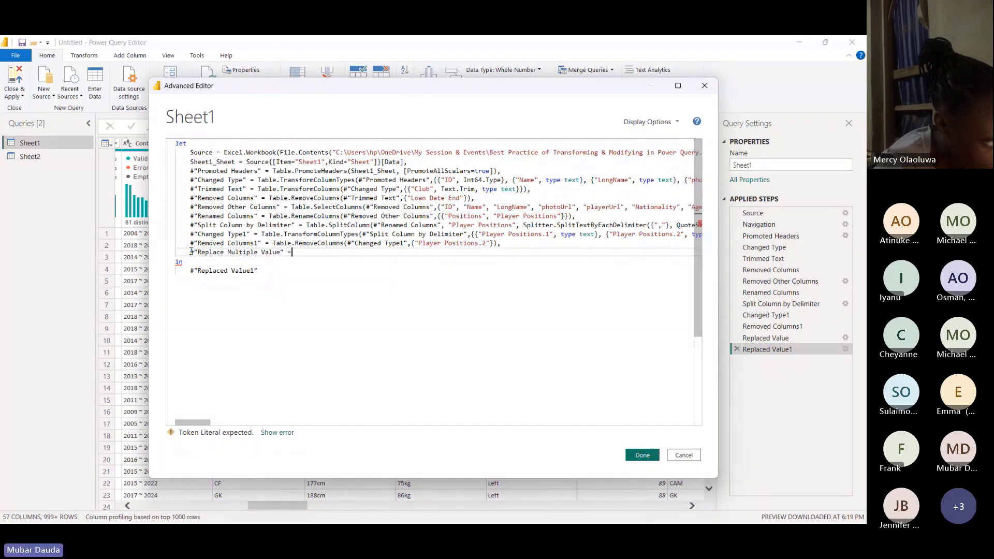
type("[")
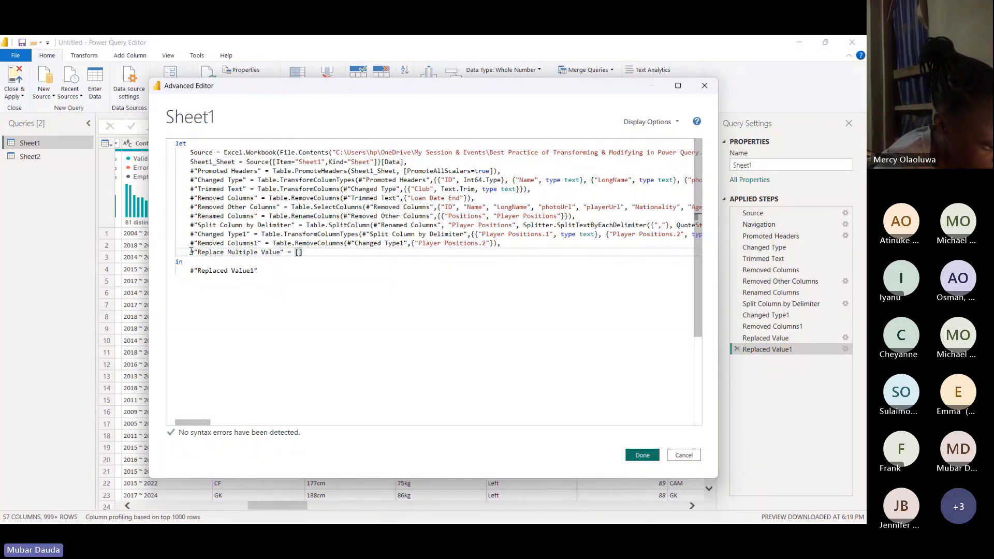
type("#\"")
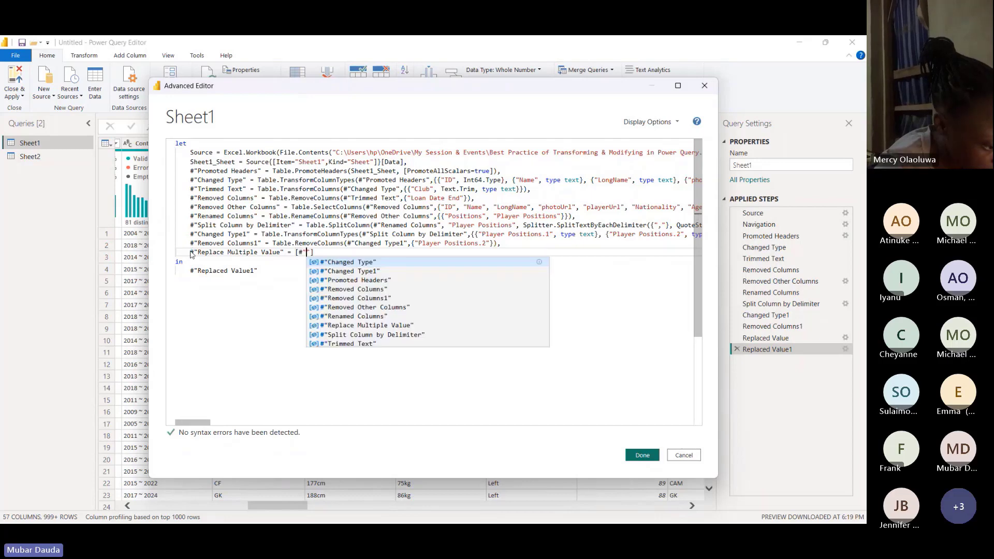
type("RW\"")
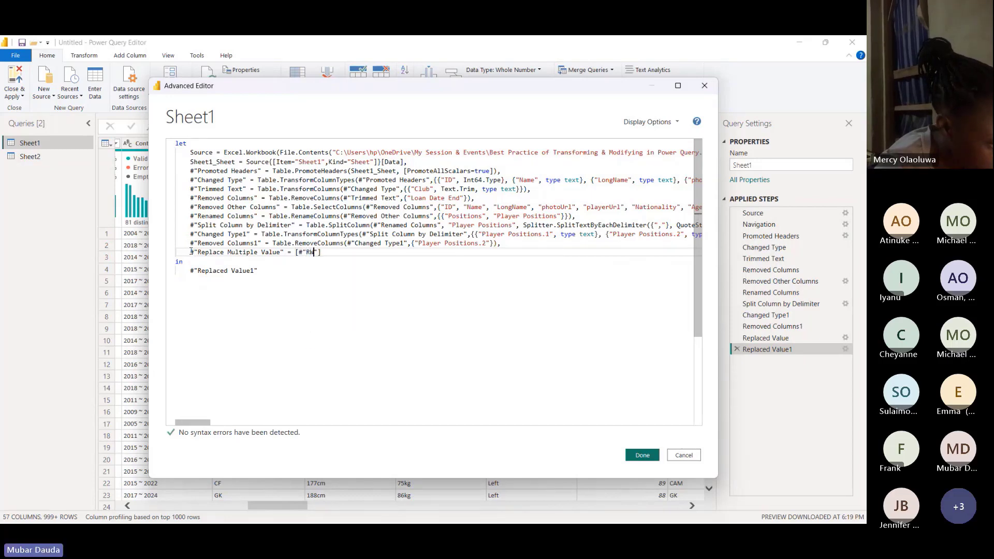
type(", \"R")
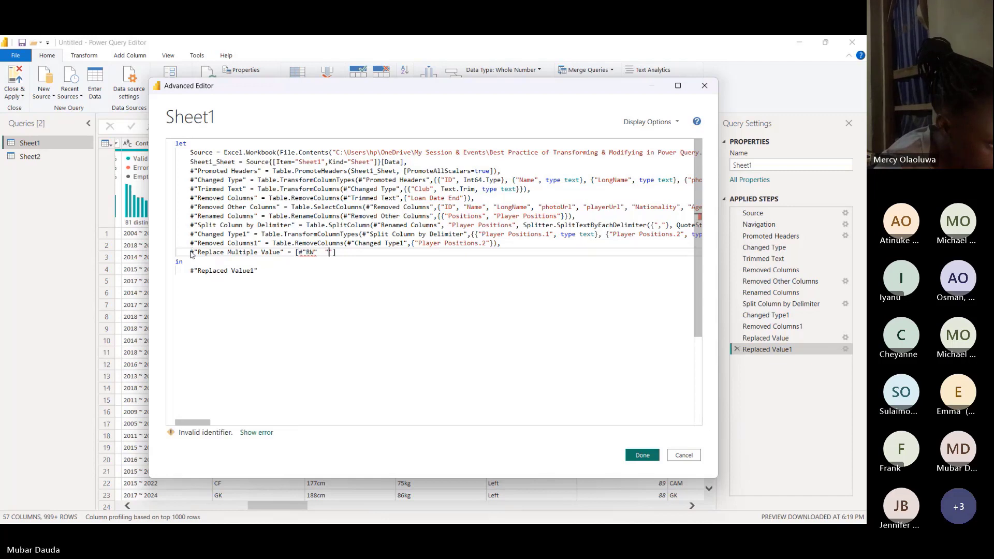
type("igh")
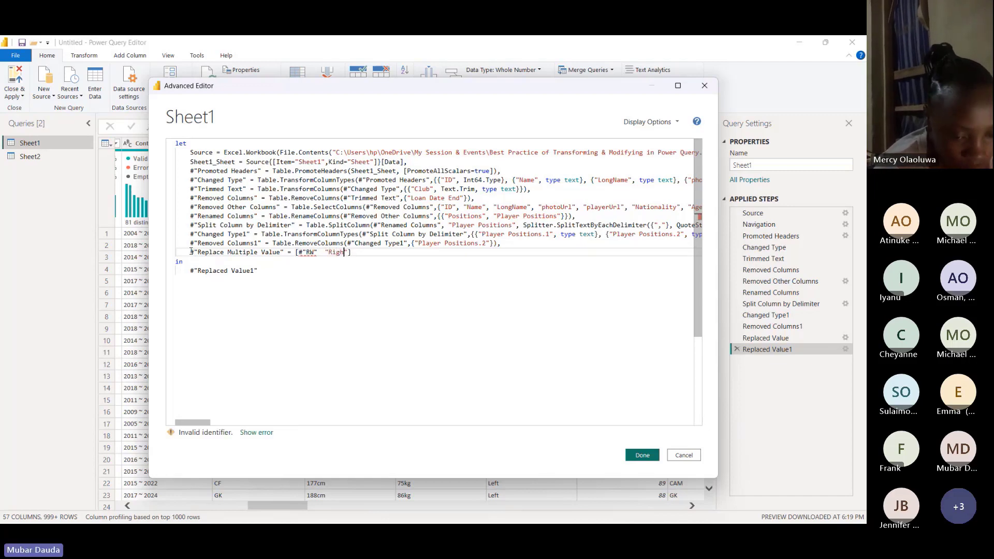
type("t Win")
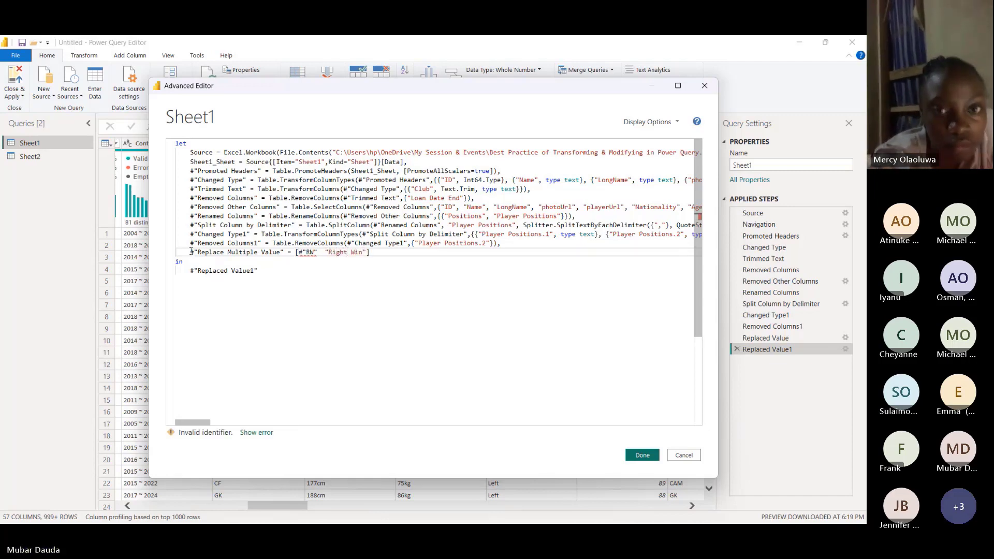
type("ger")
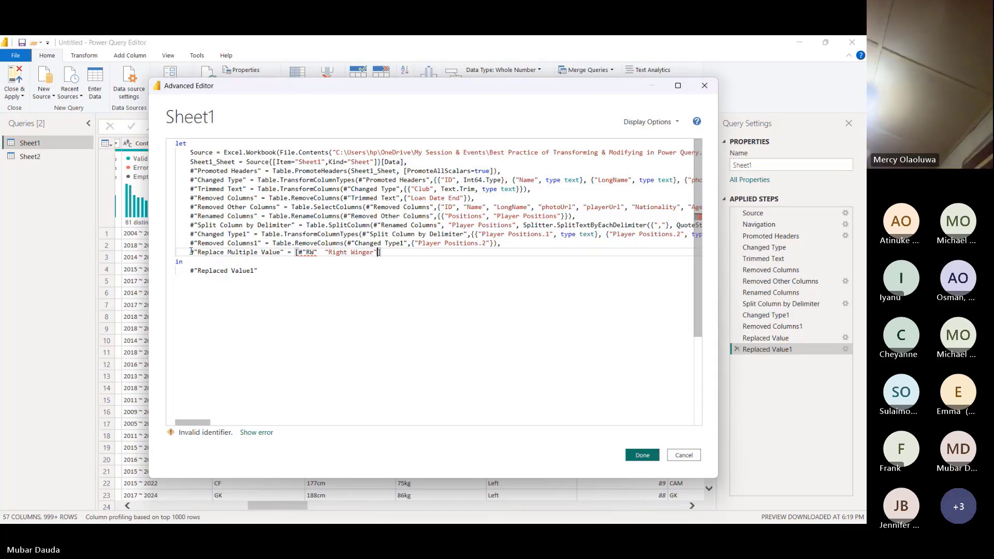
key("Left")
key("Left")
key("Left")
key("Left")
key("Left")
key("Left")
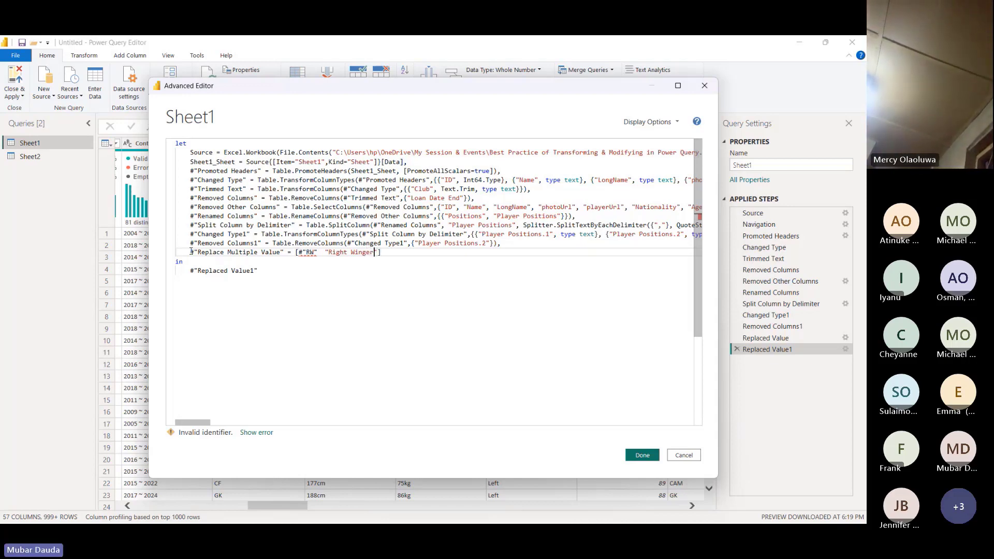
key("Left")
key("Left")
key("Left")
key("Left")
key("Left")
key("Left")
key("Left")
key("Left")
key("Left")
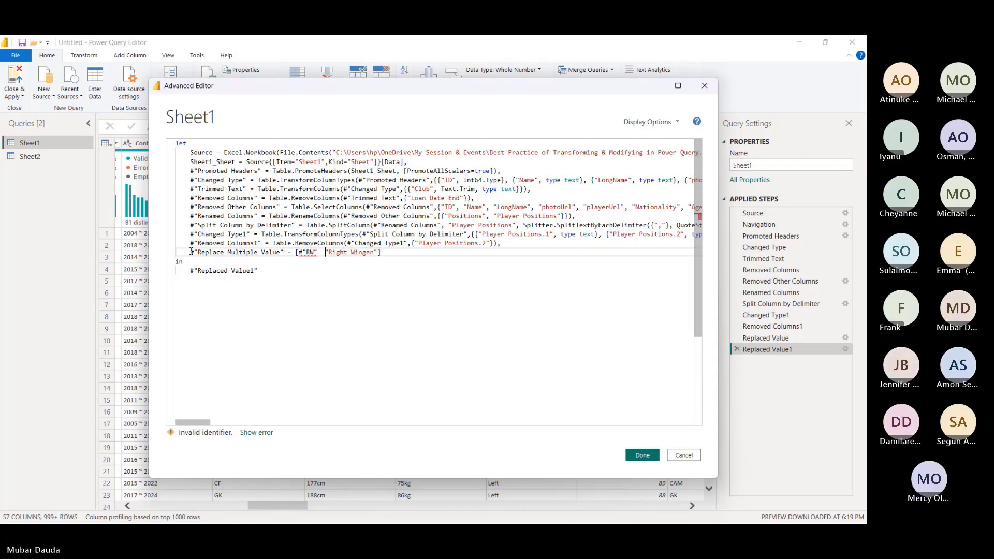
type("=")
key("Right")
key("Right")
key("Right")
key("Right")
key("Right")
key("Right")
key("Right")
key("Right")
key("Right")
key("Right")
key("Right")
key("Right")
key("Right")
type(", #\"S")
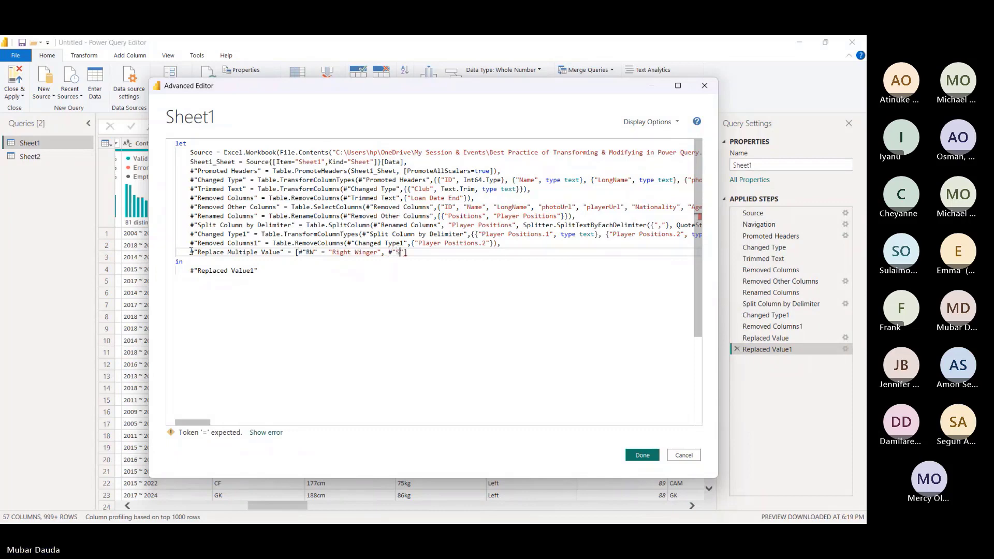
type("T\" = \"St")
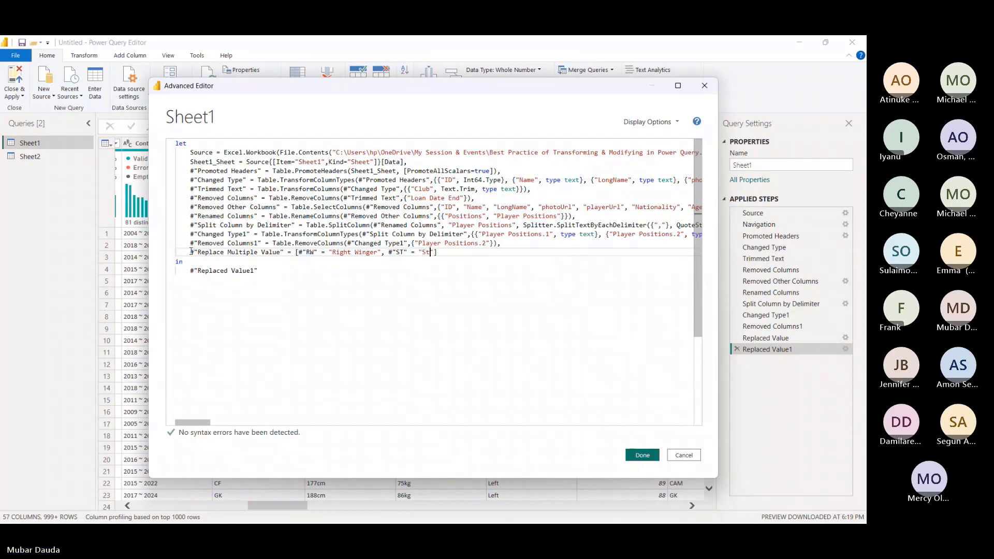
type("riker\"")
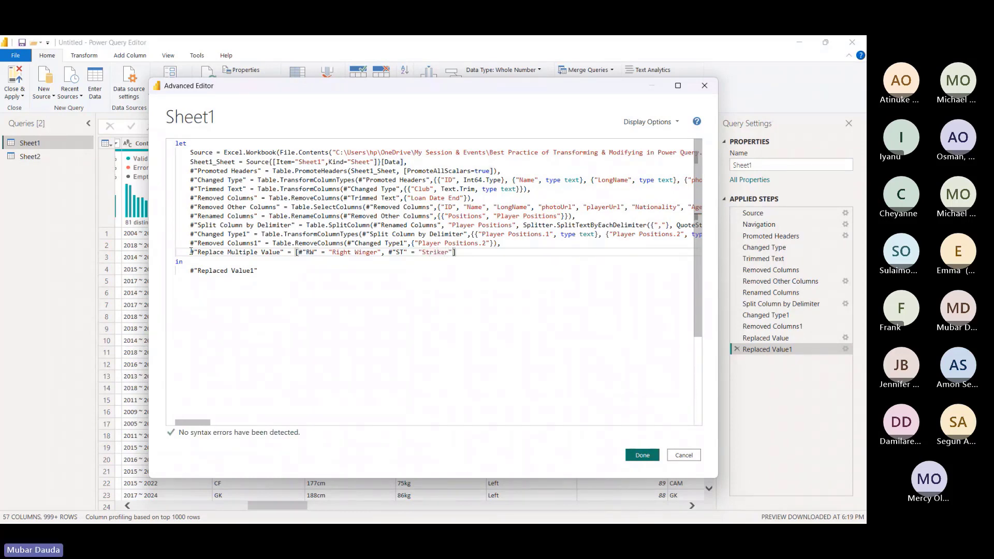
type(", \"")
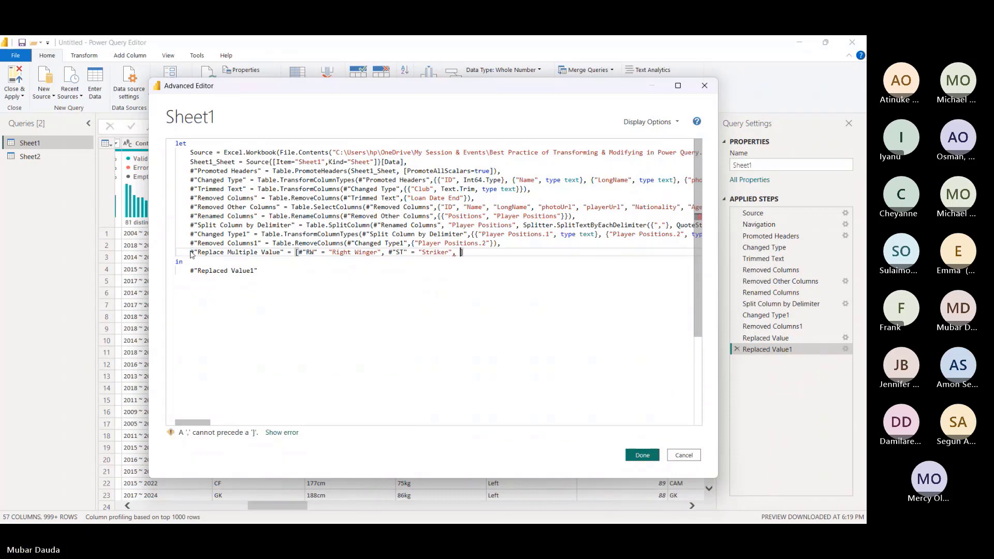
Add CAM = "Center Attacker Midfielder" and GK = "Goal Keeper" entries, closing the record.
key("BackSpace")
type("#\"")
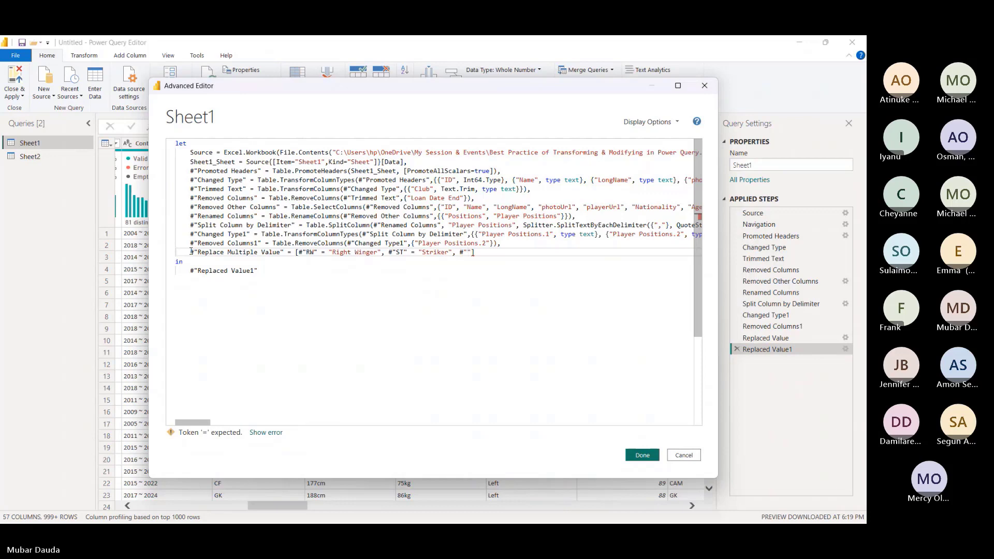
type("CAM\"")
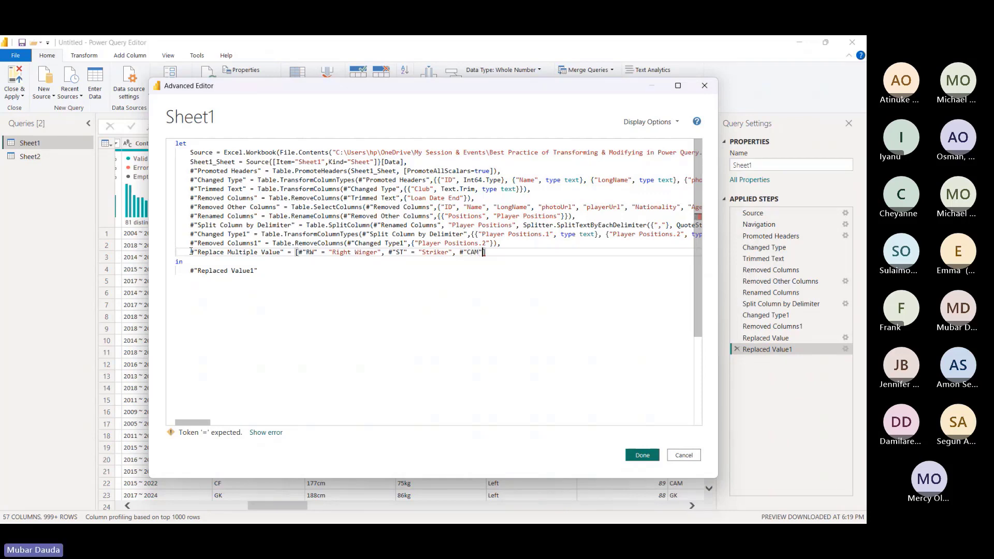
type(" = \"")
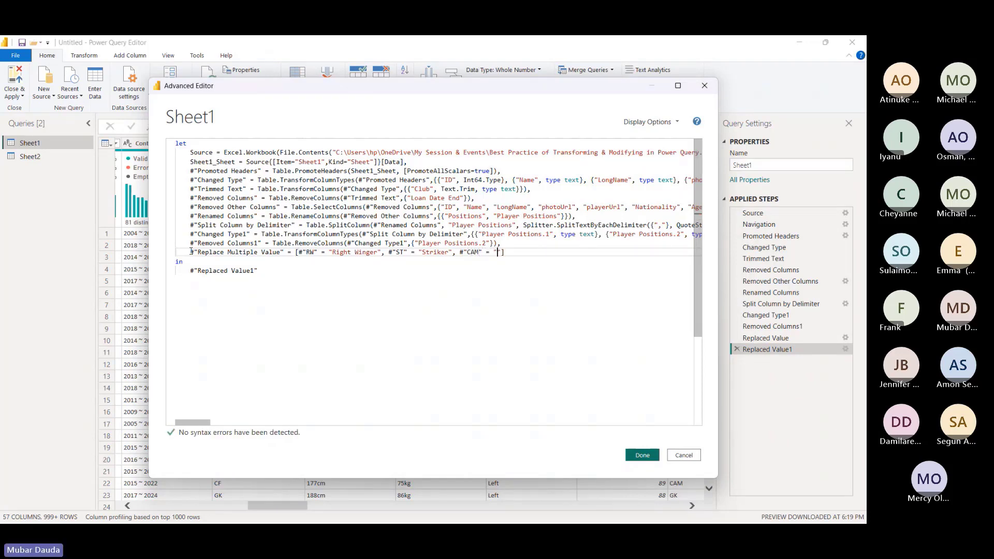
type("Center A")
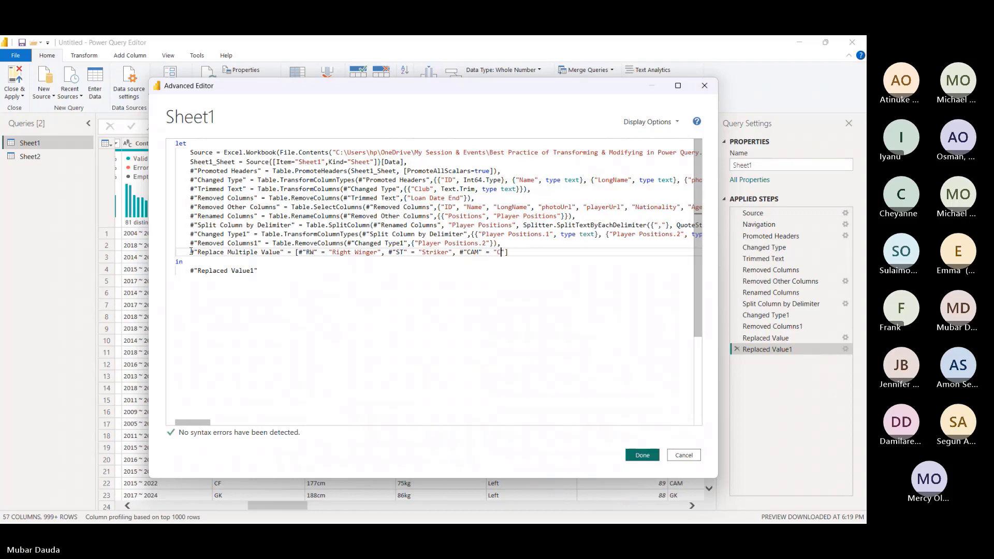
type("tta")
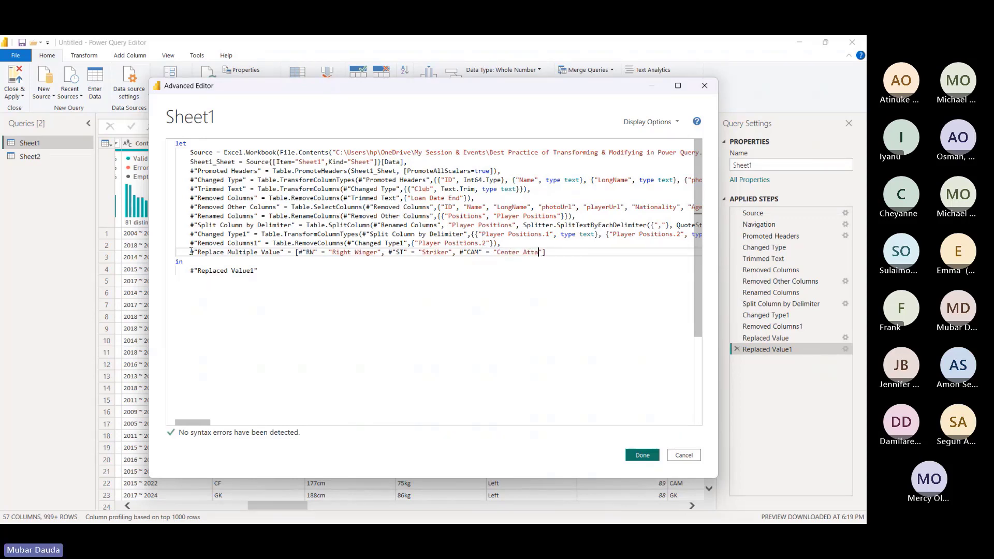
type("cker Mid")
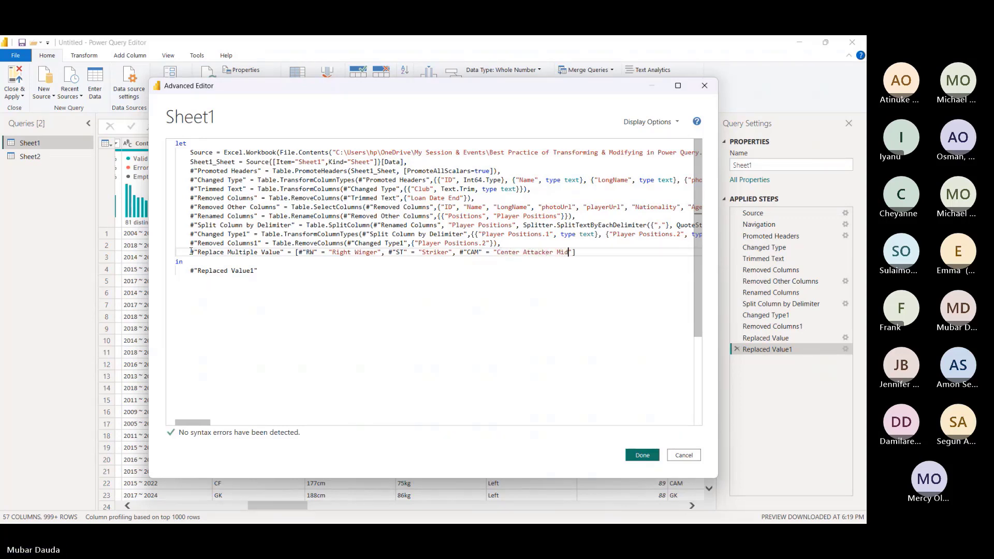
type("fielder")
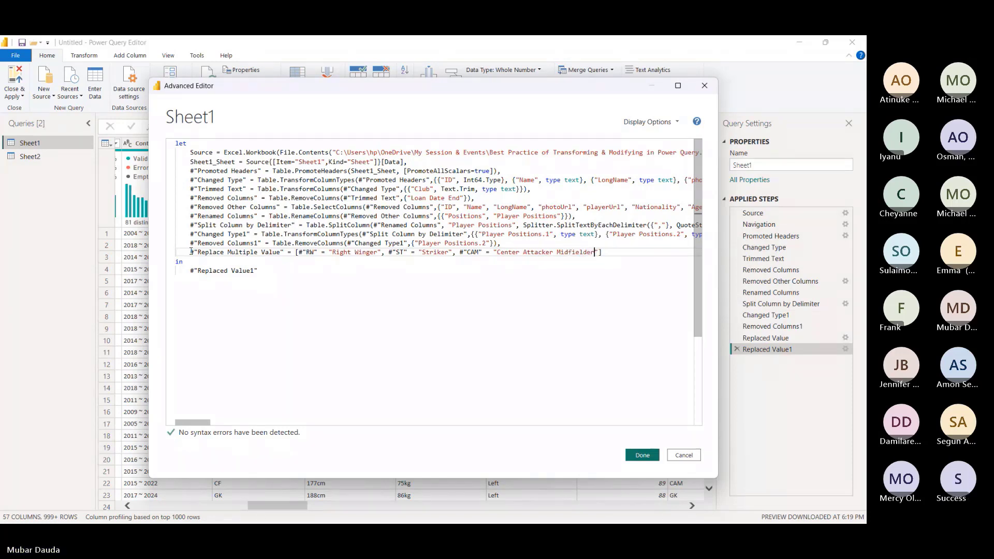
type(", ")
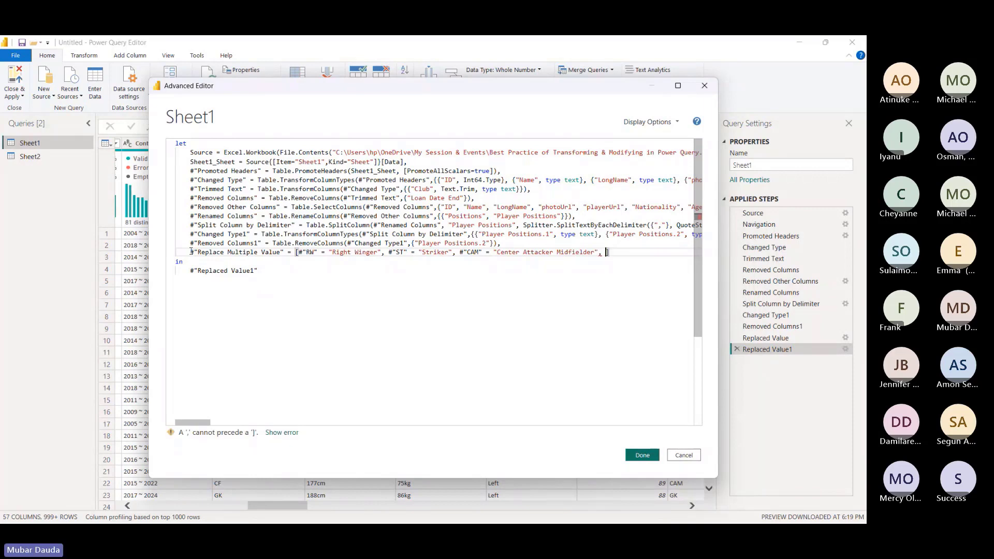
type("#\"G\"")
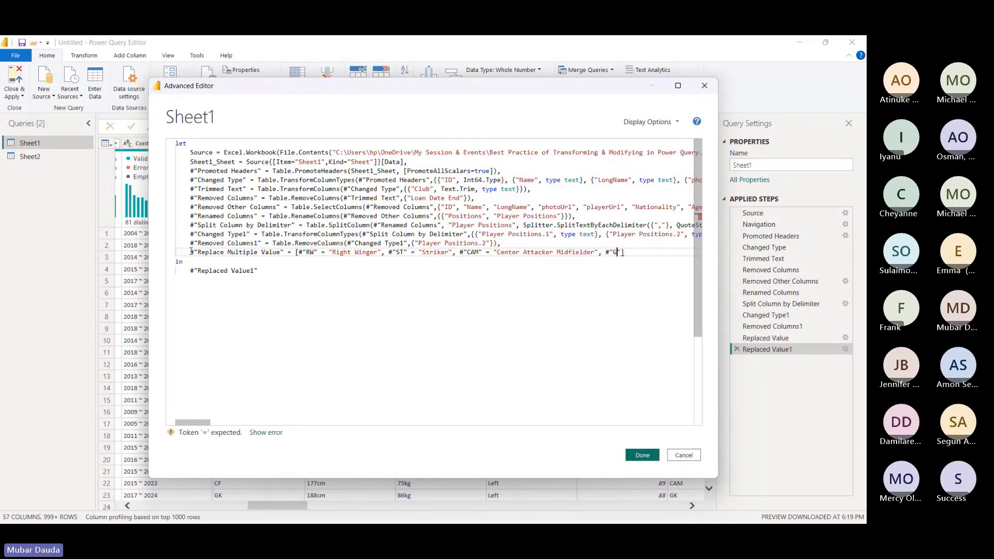
type("K")
key("Right")
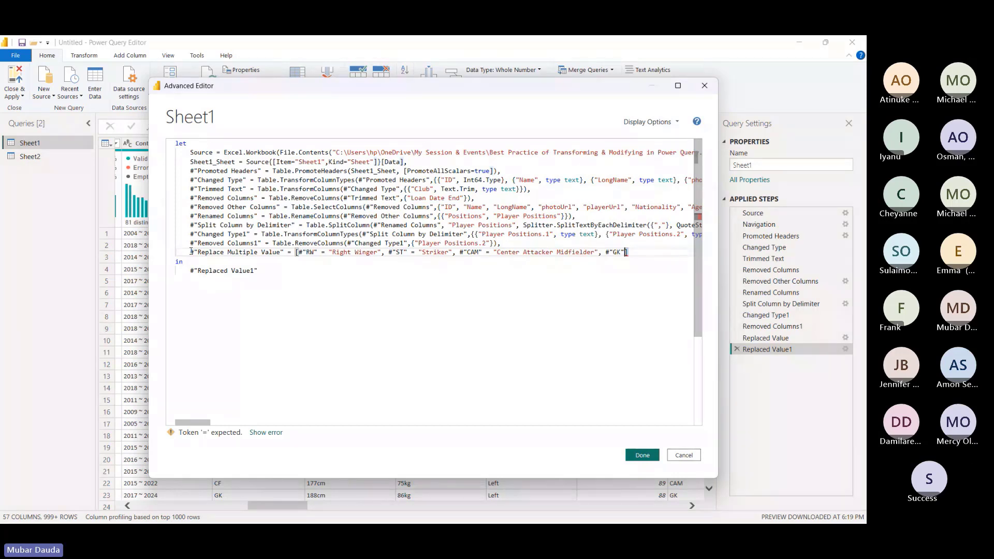
type("= \"\"")
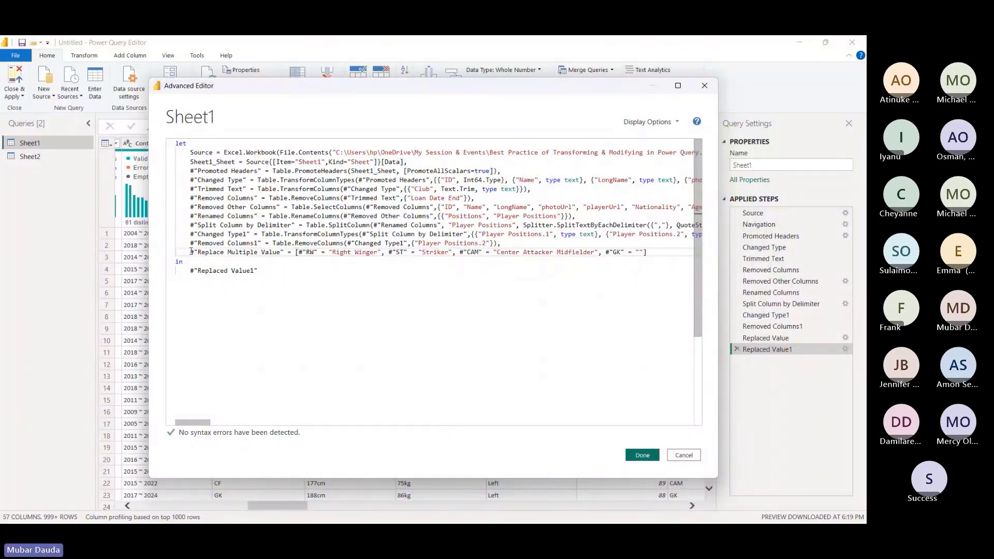
type("G")
type("oal Keeper")
type("]")
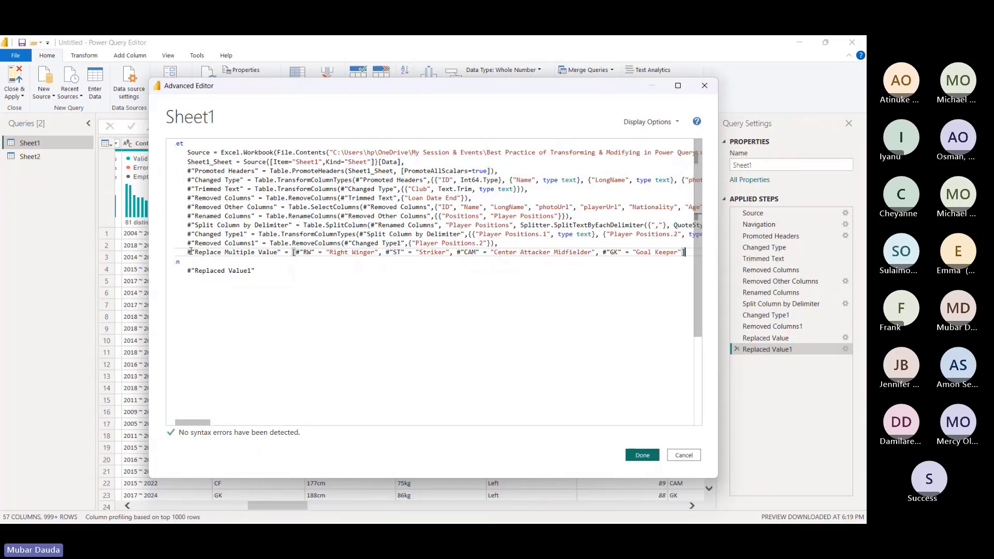
type(",")
Add a #"New Replace Value" step line that calls Table.TransformColumns.
key("Return")
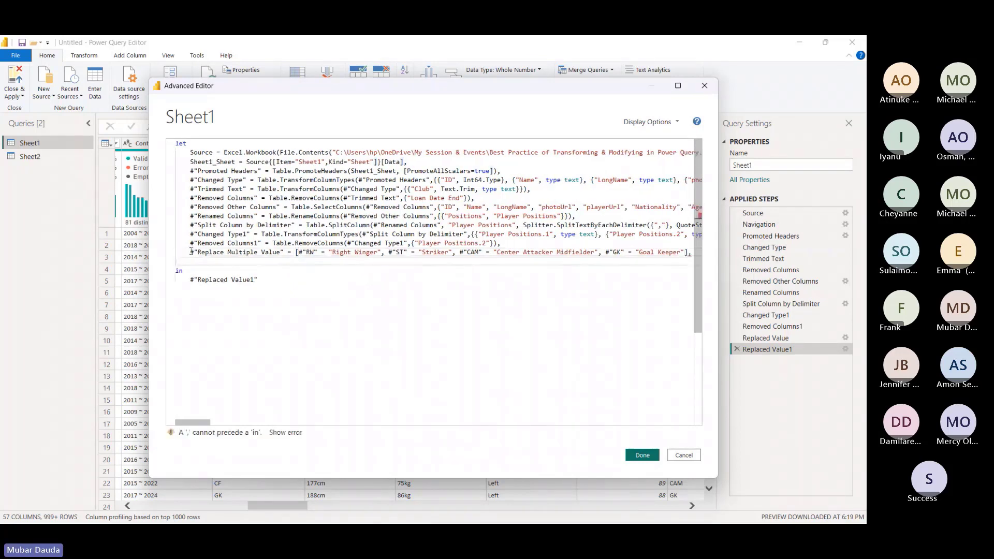
type("#\"")
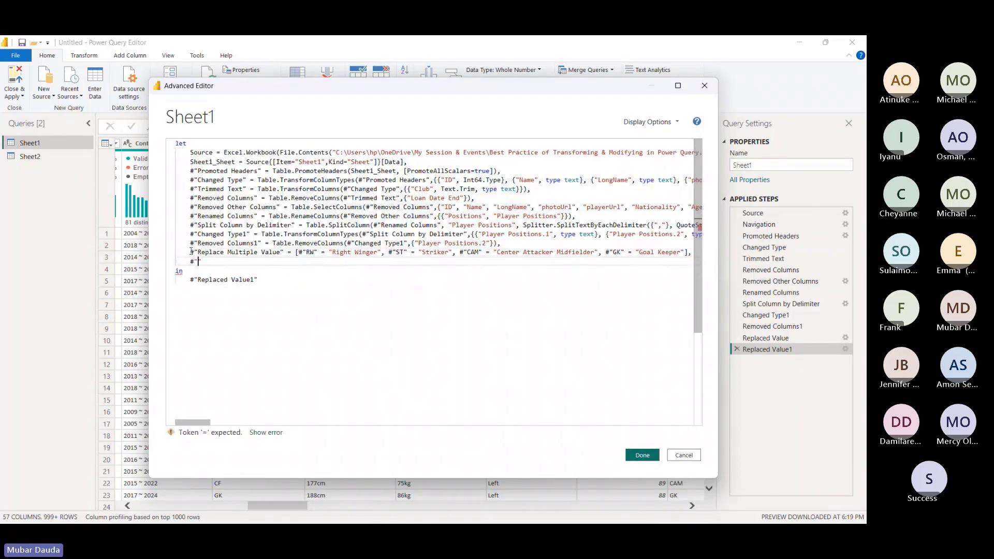
type("New Repl")
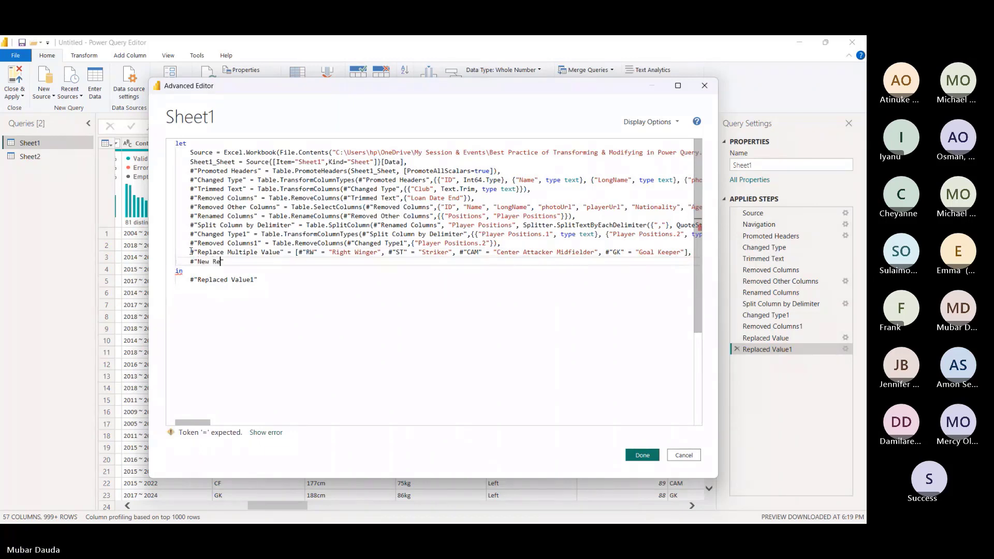
type("ace Value")
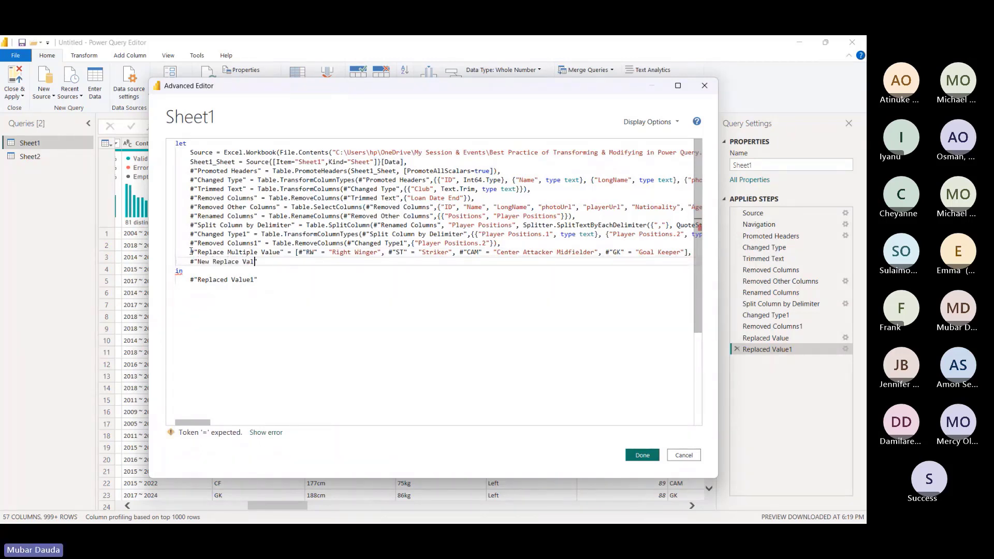
key("Down")
key("End")
type("= table")
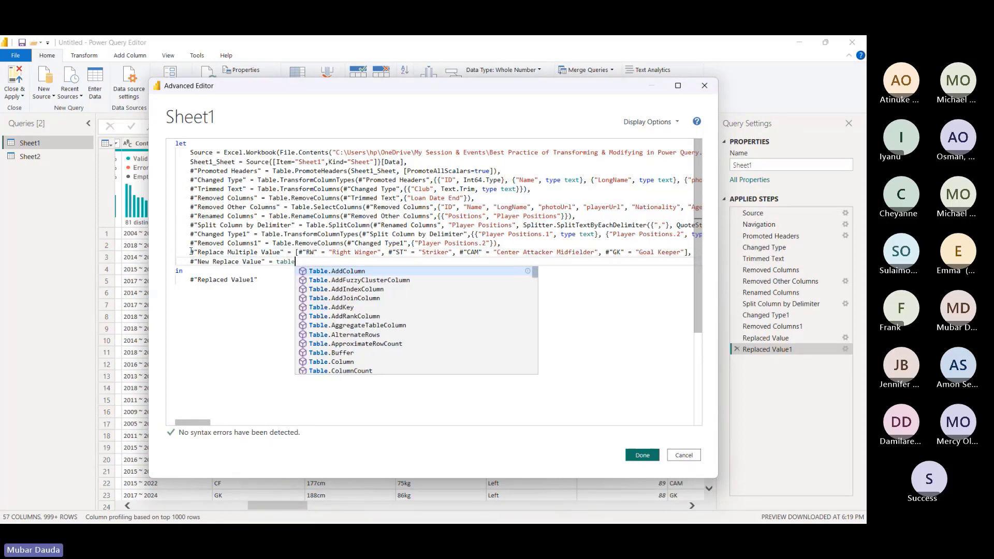
type(".tran")
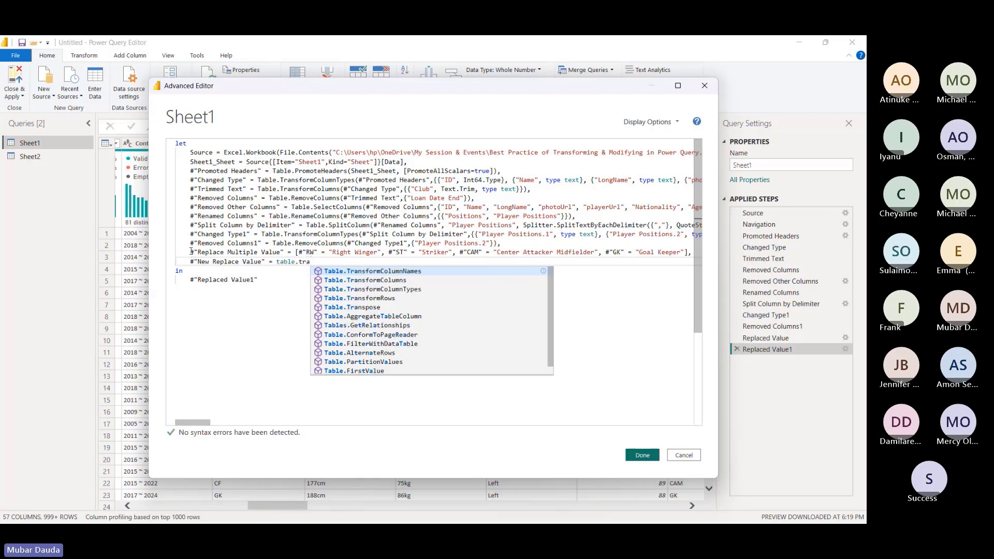
key("Escape")
type("n")
key("Down")
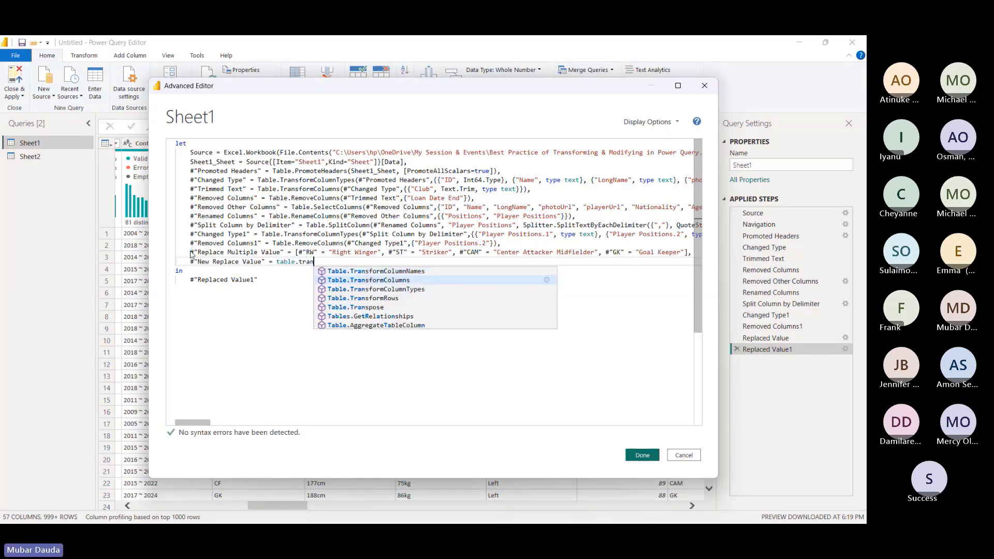
key("Return")
Pass #"Removed Columns1" and an empty {} transformation list to Table.TransformColumns.
type("(")
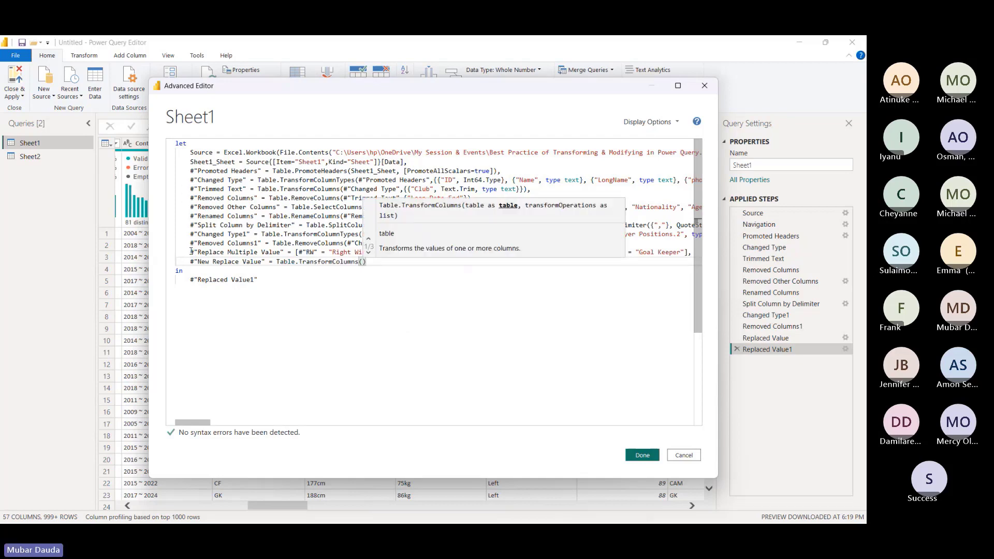
type("#\"re")
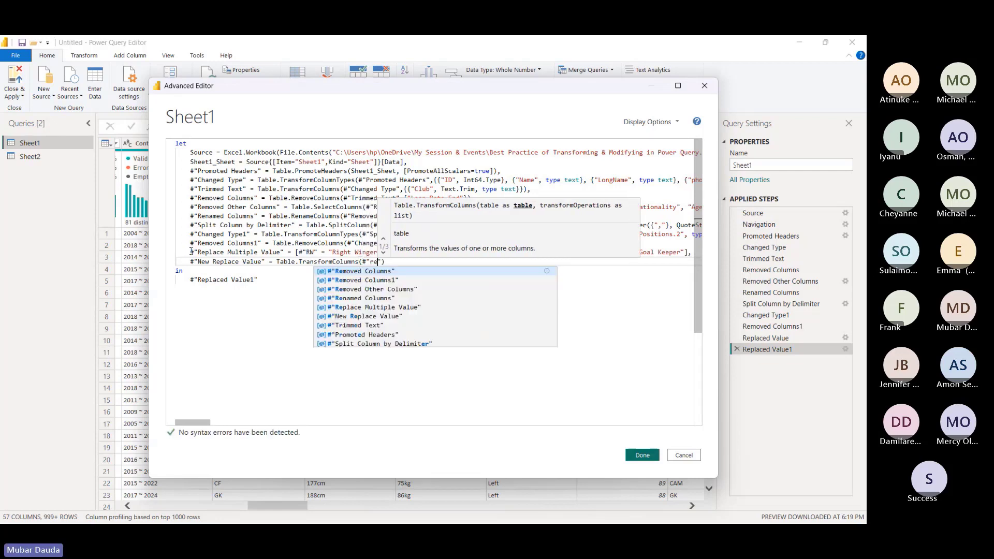
key("Tab")
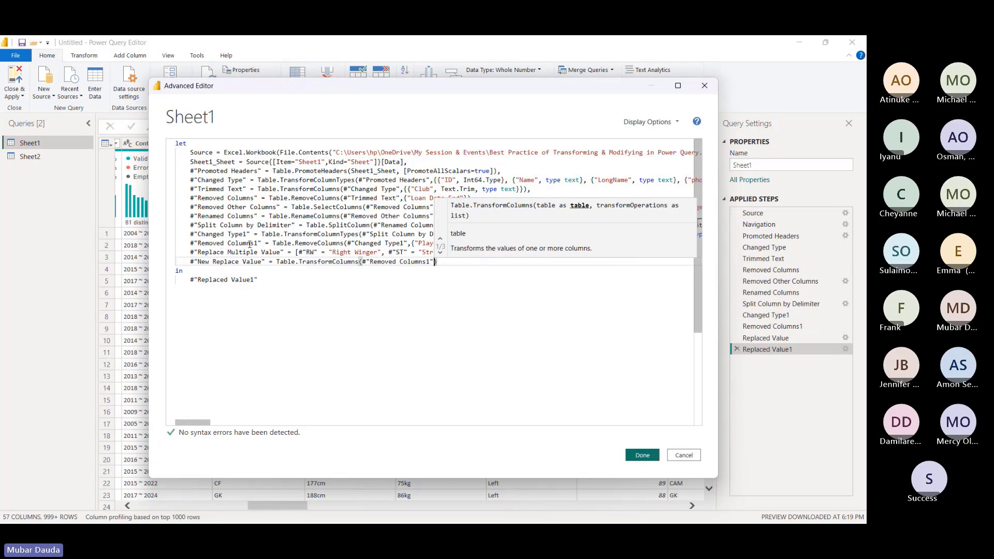
type(", {}")
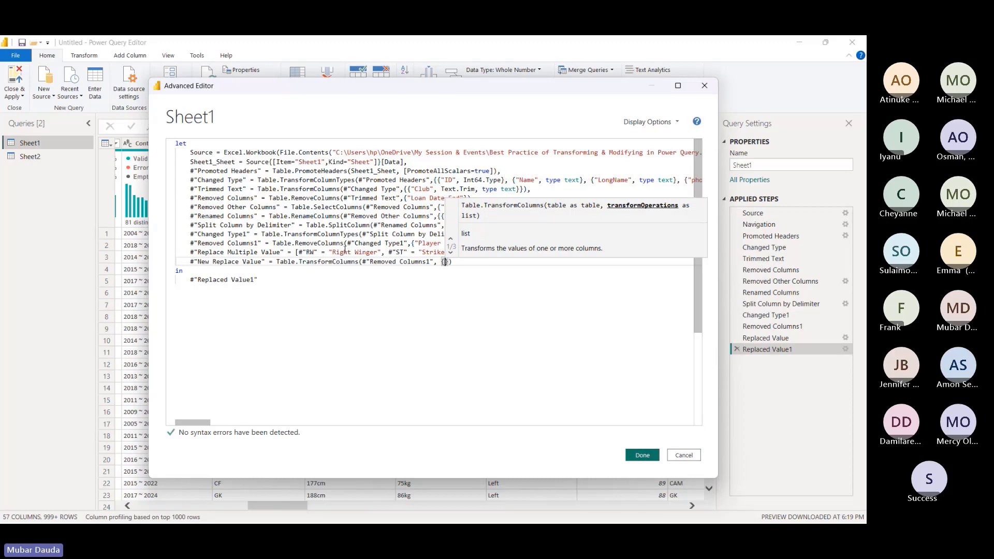
left_click_drag(354, 93, 443, 112)
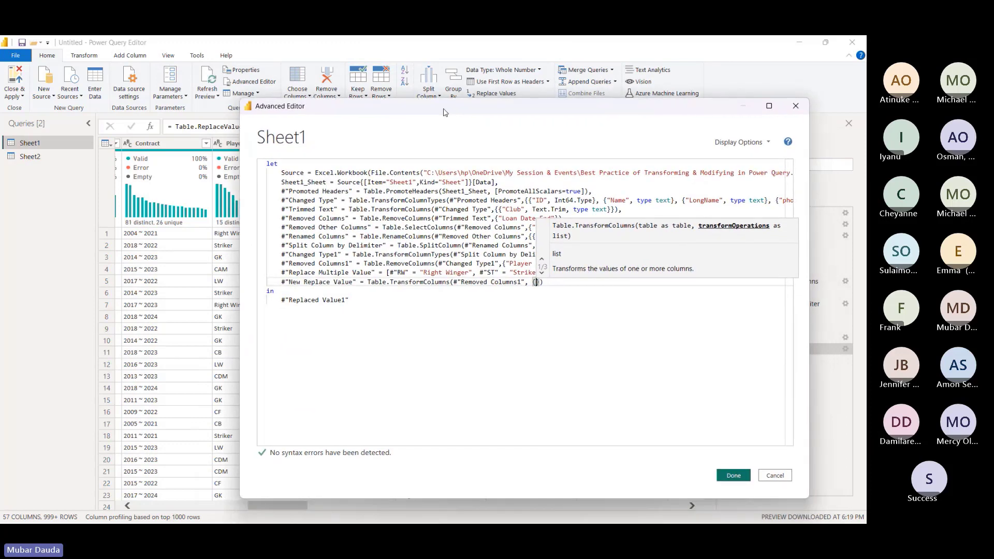
left_click_drag(233, 100, 316, 104)
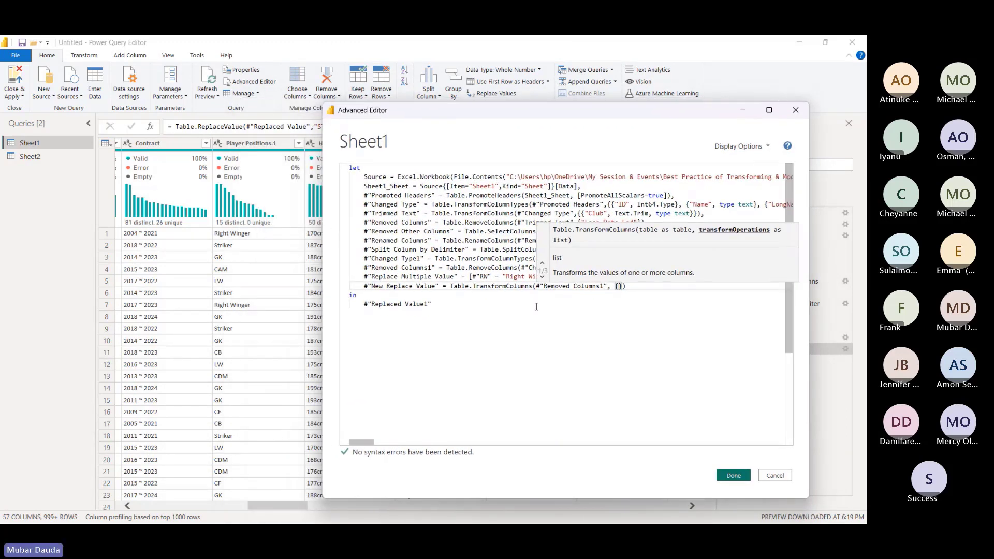
Write {"Player Positions.1", each Record.FieldOrDefault(#"New Replace Value",_,_)} into TransformColumns using IntelliSense.
type("\"Player Positions.1\",")
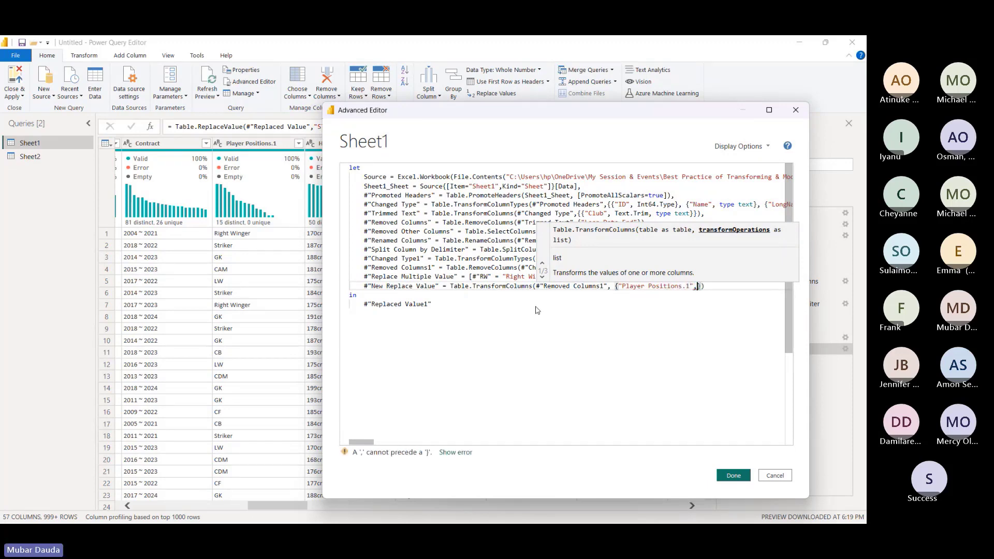
type(" each r")
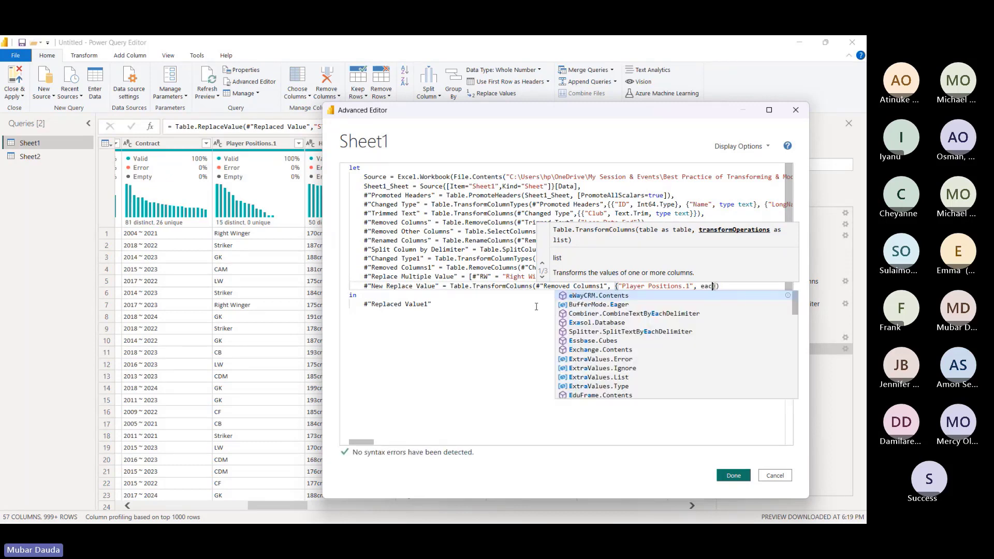
type("ecord")
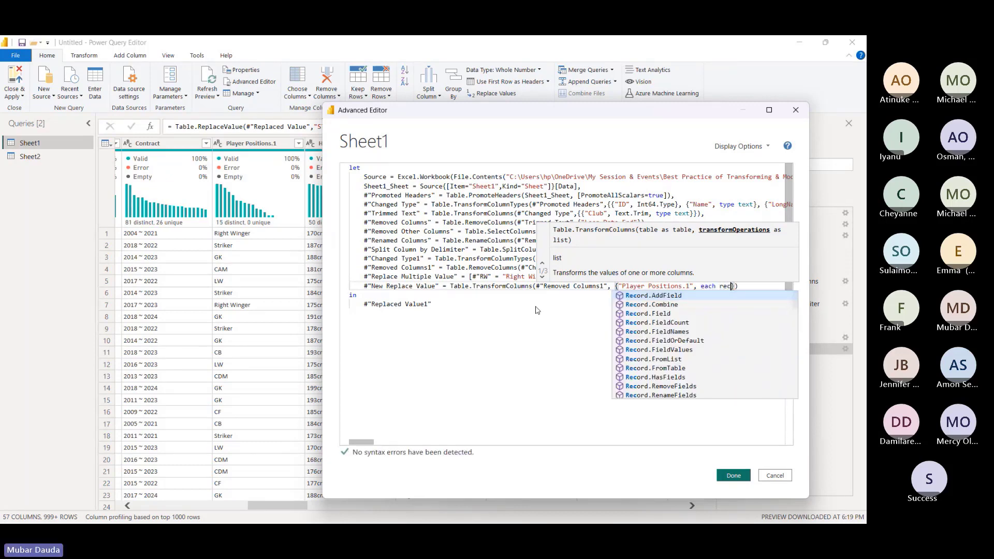
key("Down")
key("Down")
key("Down")
key("Down")
key("Down")
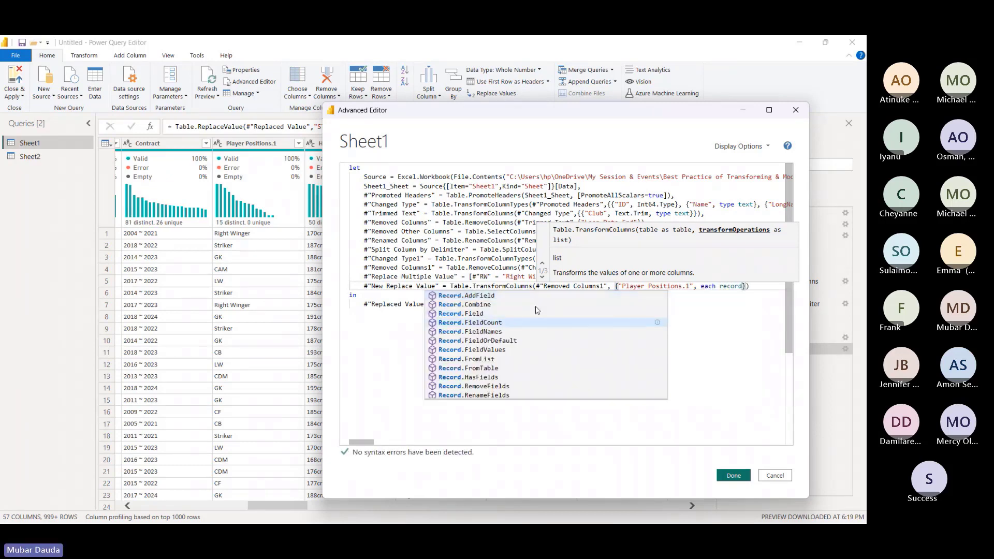
key("Tab")
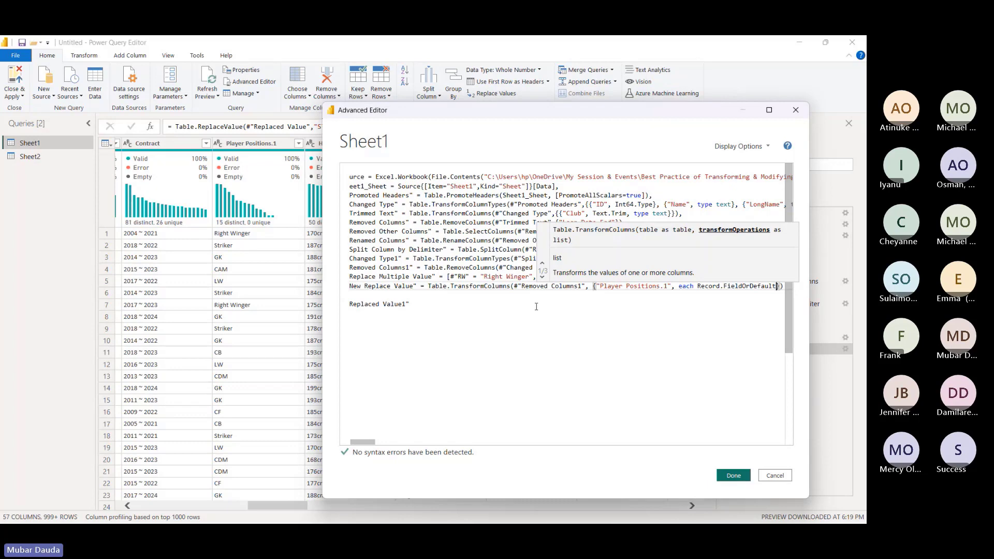
type("(")
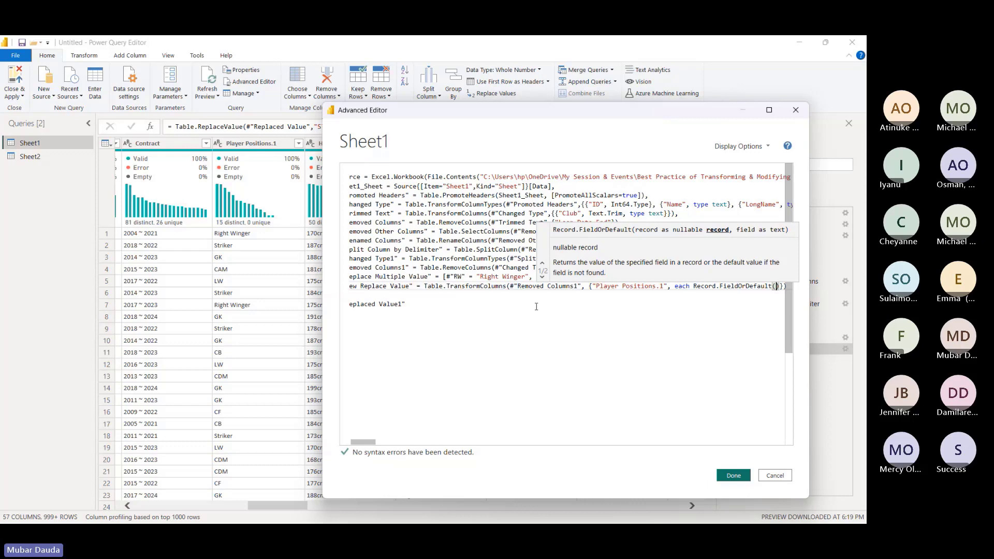
type("#\"ne")
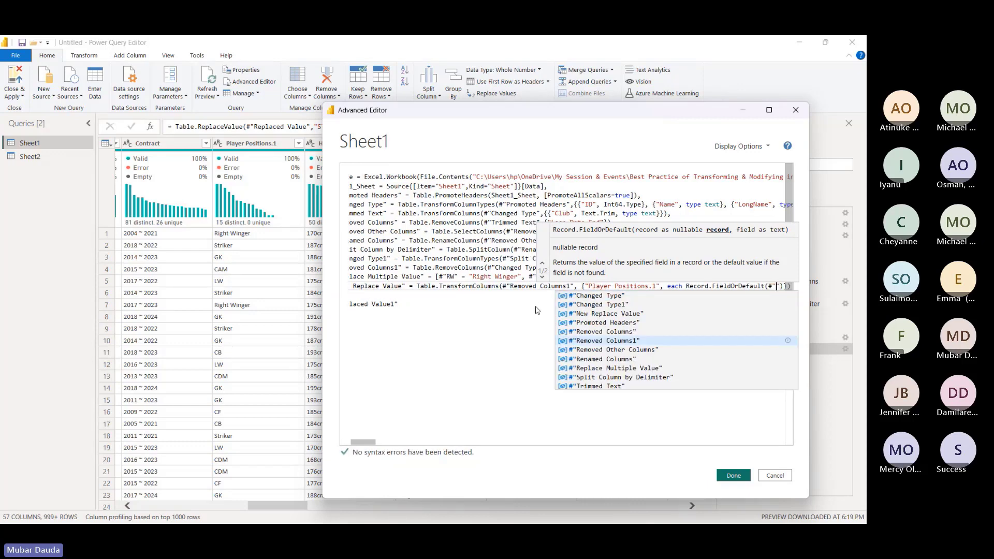
key("Return")
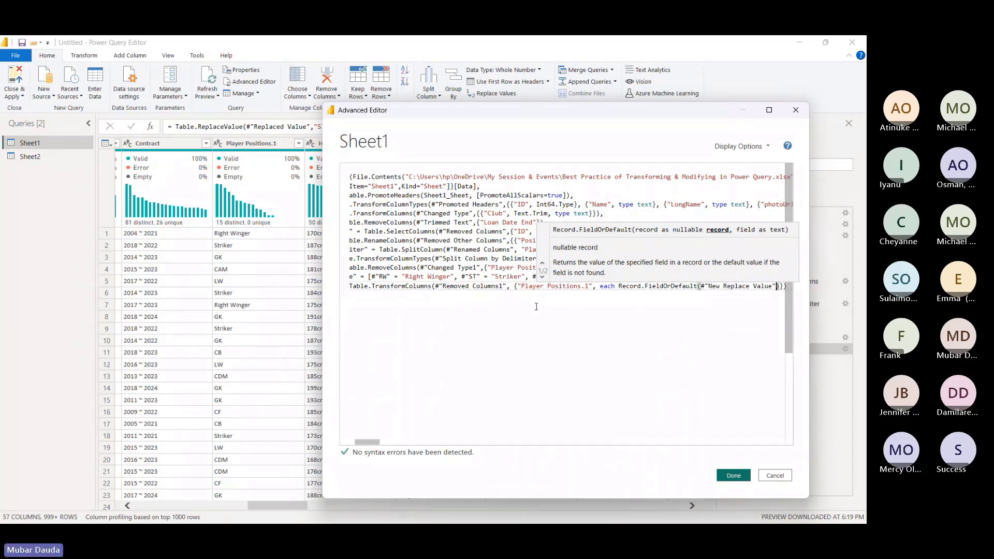
type(",")
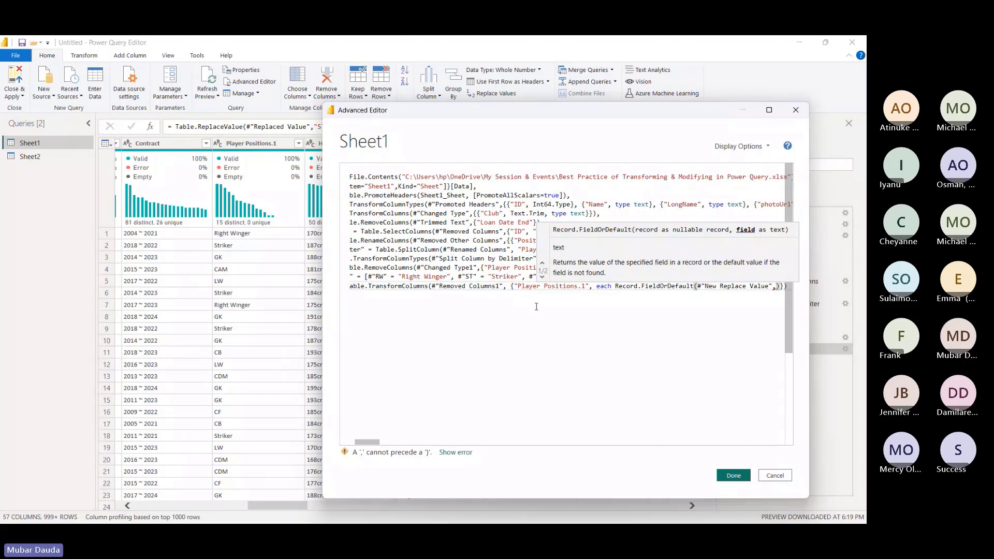
type("_")
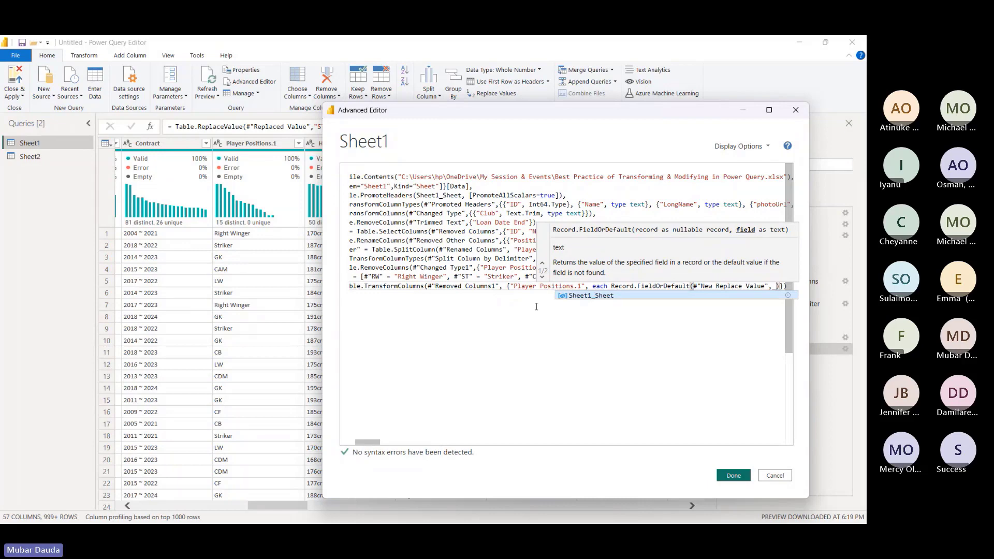
type(",_")
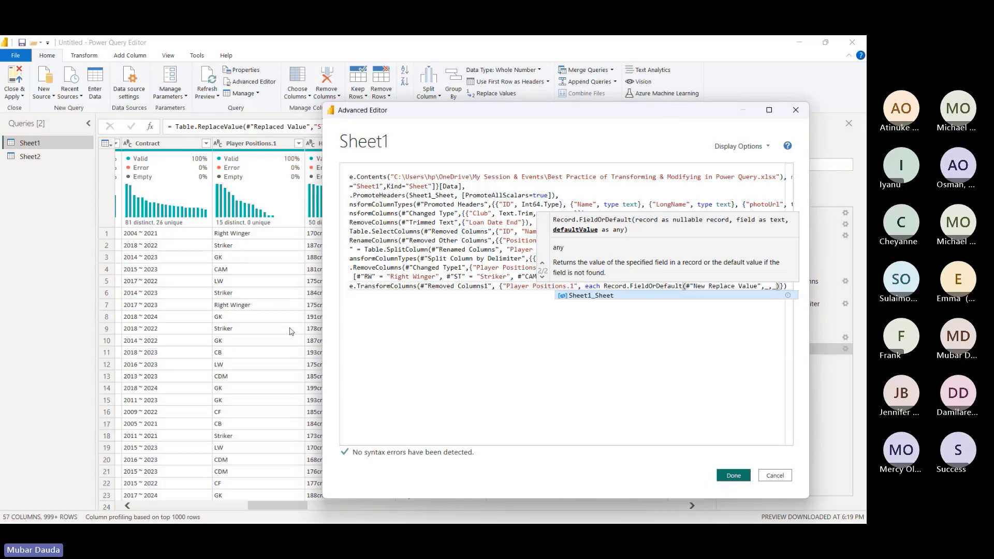
key("Escape")
key("Right")
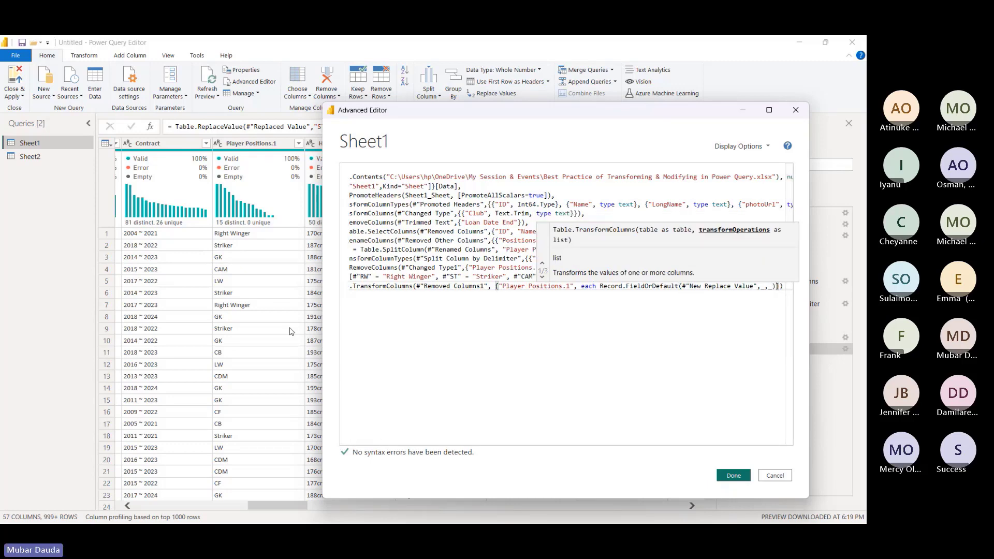
key("Right")
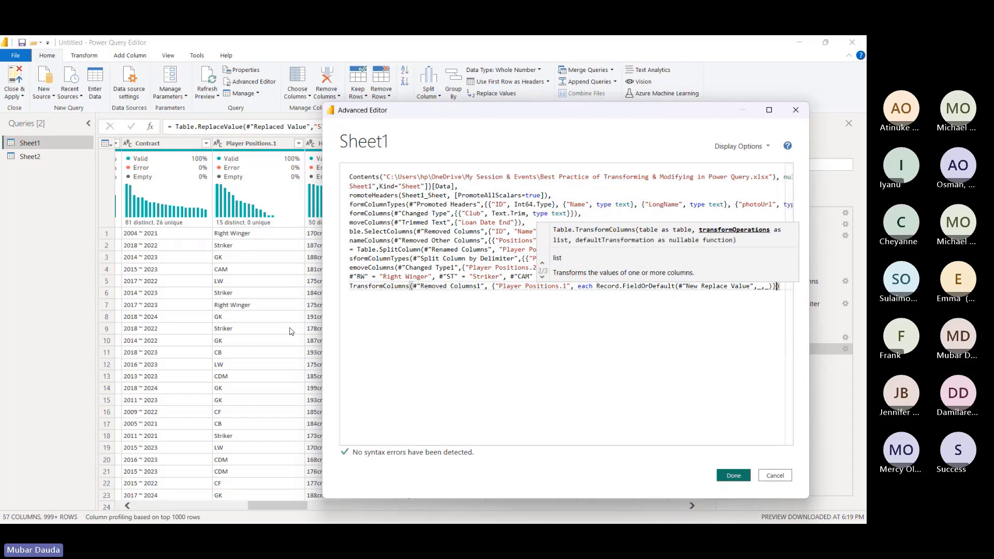
key("Down")
key("Down")
scroll(397, 302, "down", 2)
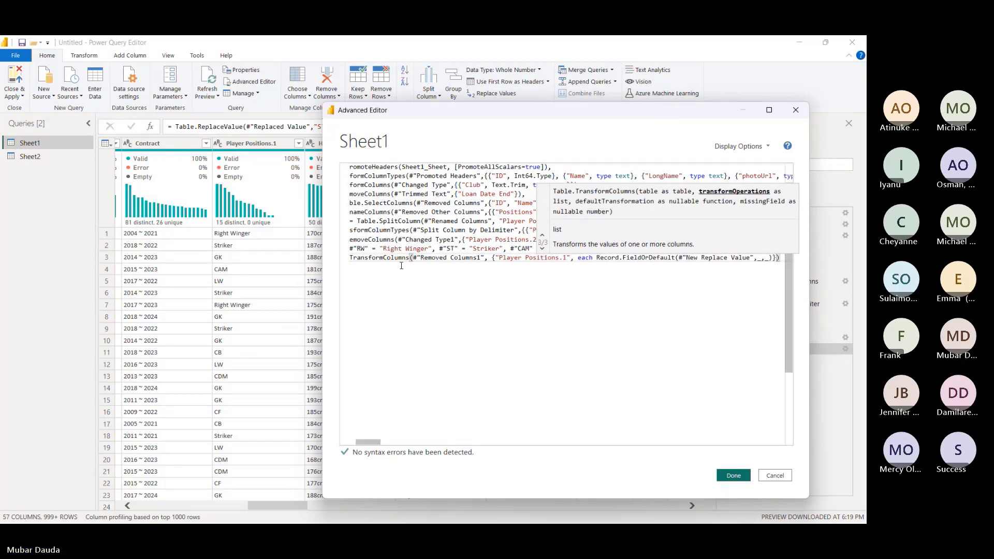
left_click(381, 256)
Make the query return New Replace Value instead of Replaced Value1 and apply the code.
key("Left")
key("Left")
key("Left")
key("Left")
key("Left")
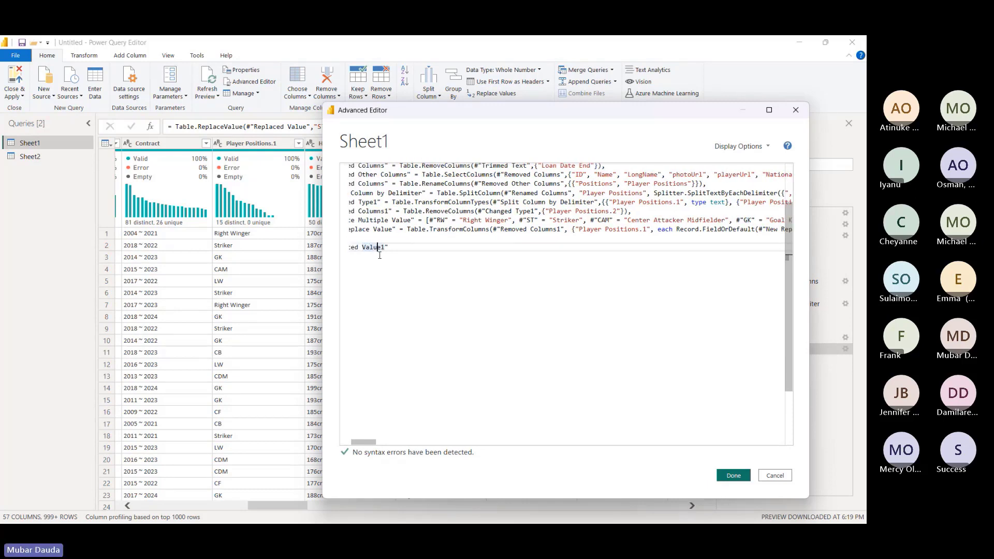
key("BackSpace")
key("BackSpace")
key("BackSpace")
key("BackSpace")
key("BackSpace")
key("BackSpace")
key("BackSpace")
key("BackSpace")
key("BackSpace")
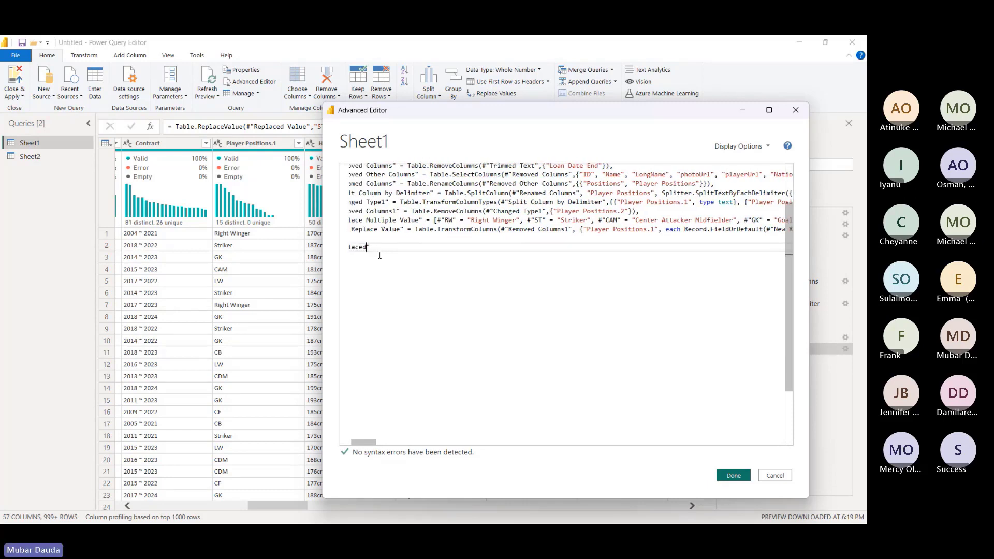
key("BackSpace")
type("New Replace Value")
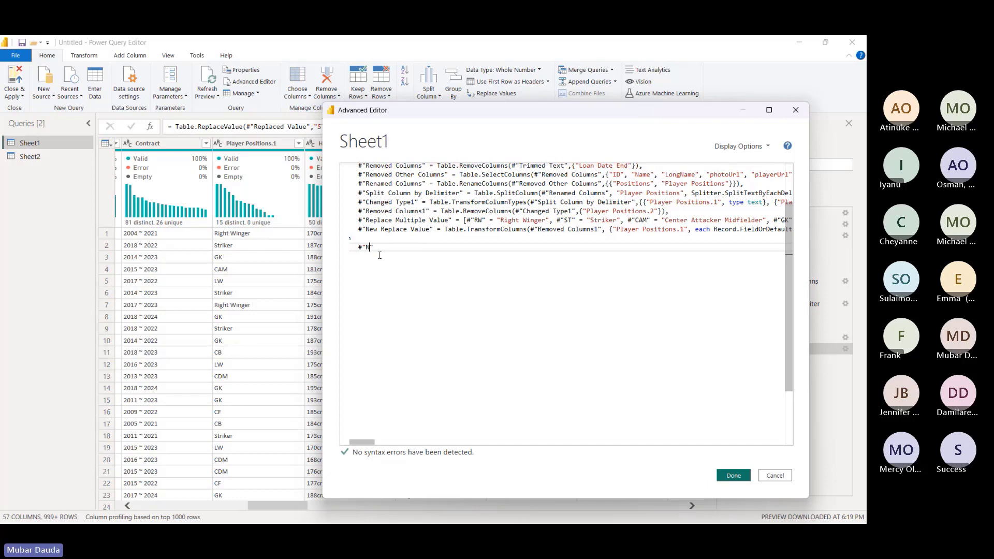
key("Tab")
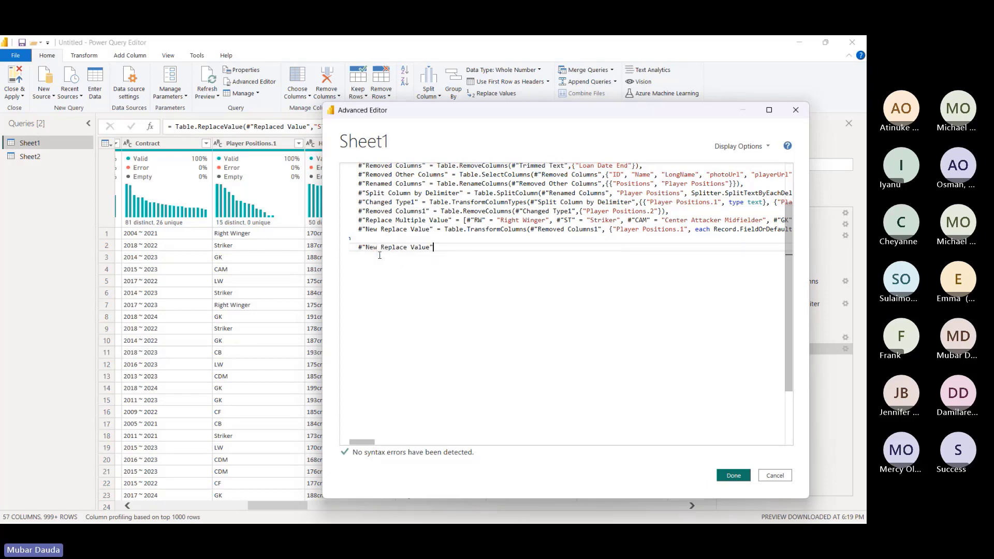
left_click(735, 477)
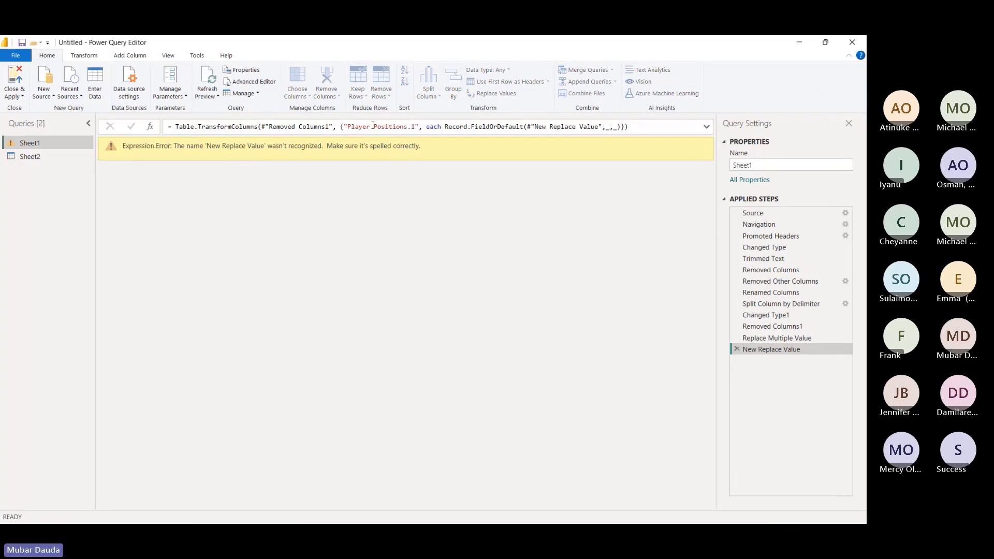
Change the Record.FieldOrDefault reference to #"Replace Multiple Value" and apply the code.
left_click(242, 81)
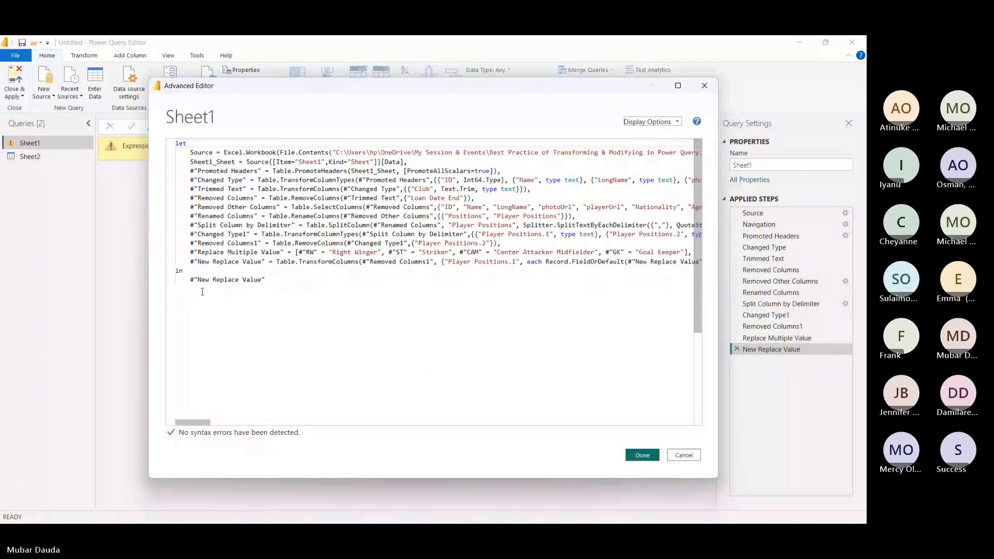
left_click(213, 263)
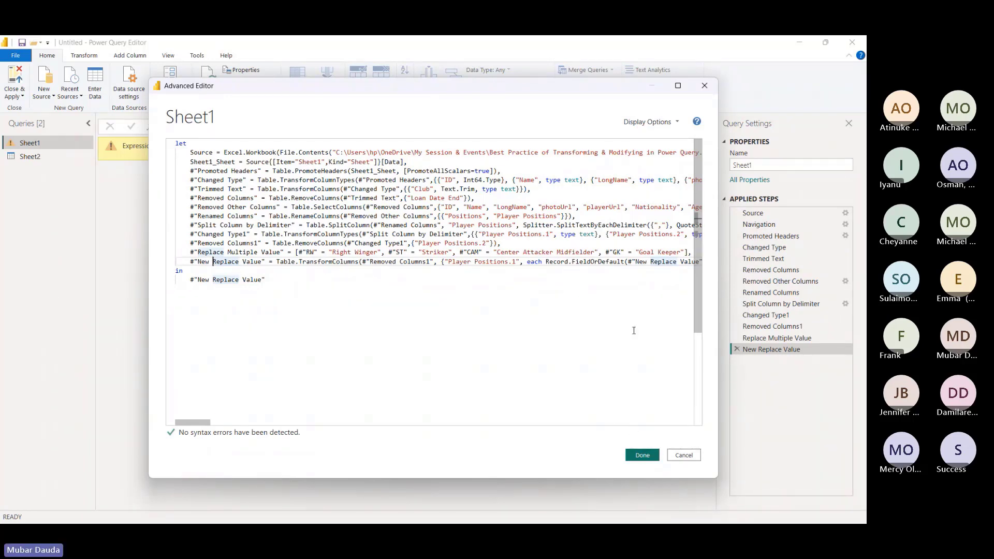
mouse_move(193, 422)
left_mouse_down()
mouse_move(246, 434)
mouse_move(198, 434)
left_mouse_up()
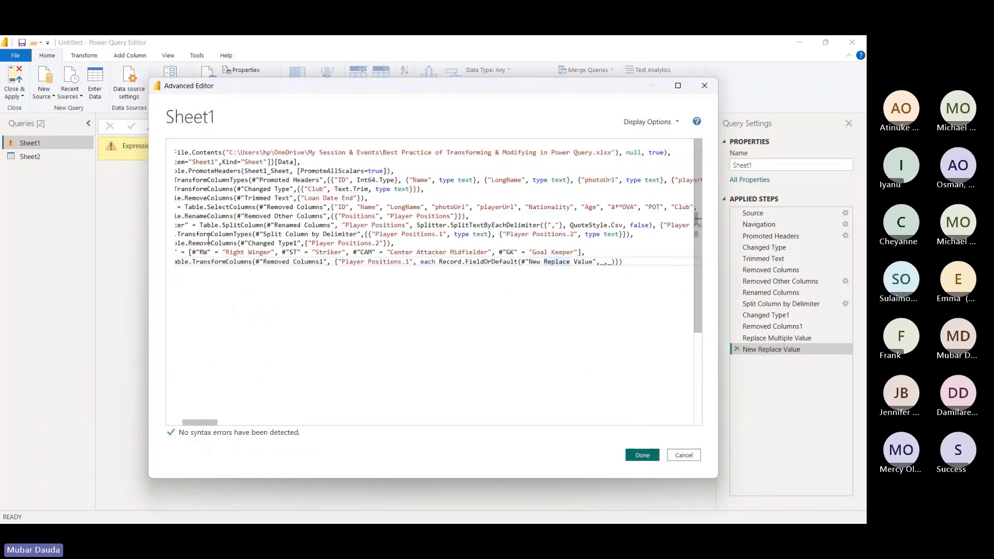
left_click(597, 264)
key("BackSpace")
key("BackSpace")
key("BackSpace")
key("BackSpace")
key("BackSpace")
key("BackSpace")
key("BackSpace")
key("BackSpace")
key("BackSpace")
key("BackSpace")
key("BackSpace")
key("BackSpace")
key("BackSpace")
key("BackSpace")
key("BackSpace")
key("BackSpace")
key("BackSpace")
type("Replace")
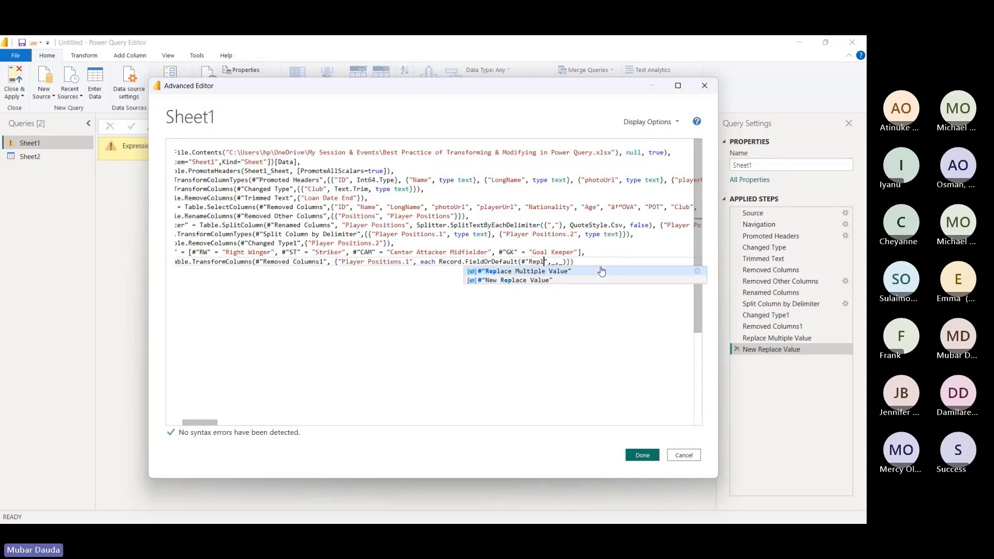
left_click(602, 270)
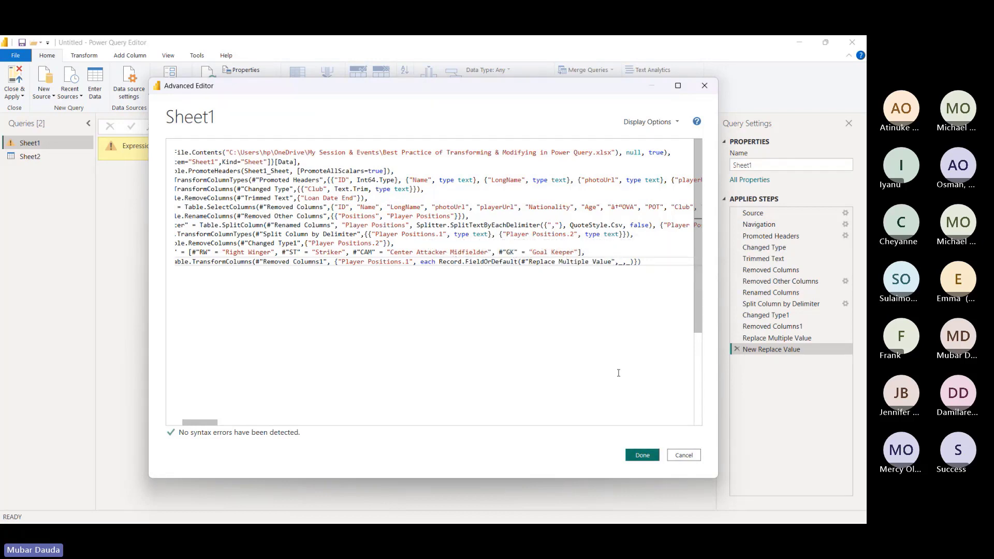
left_click(643, 455)
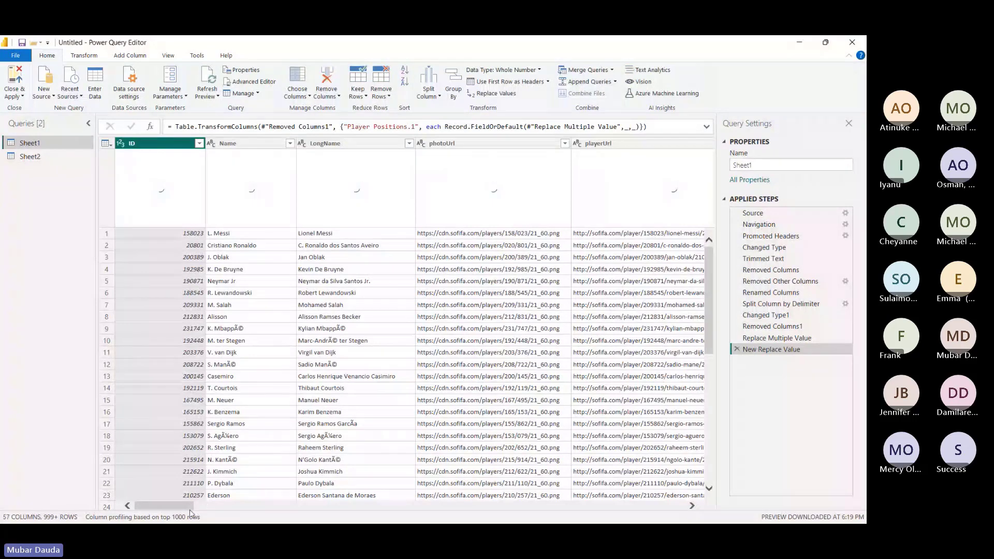
left_click_drag(191, 514, 278, 515)
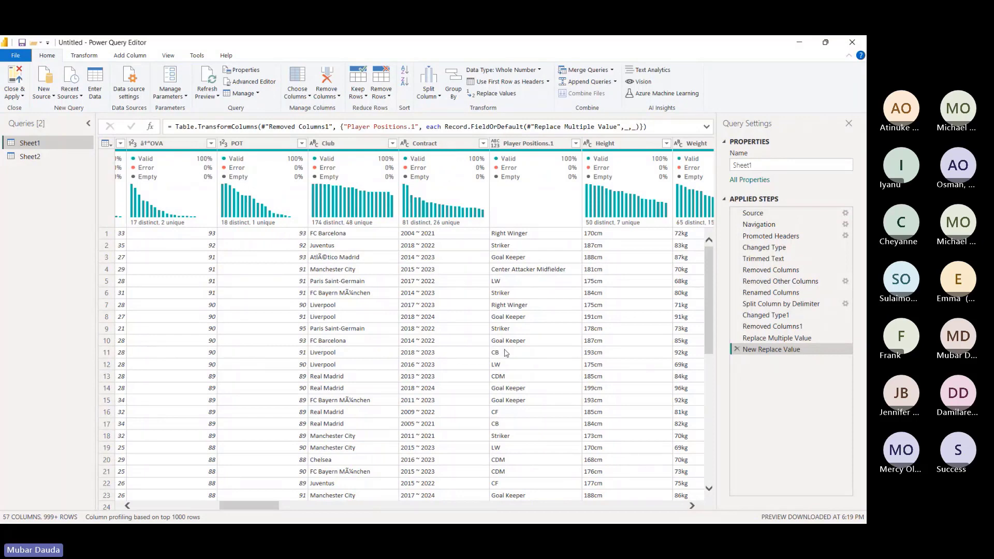
scroll(512, 361, "down", 4)
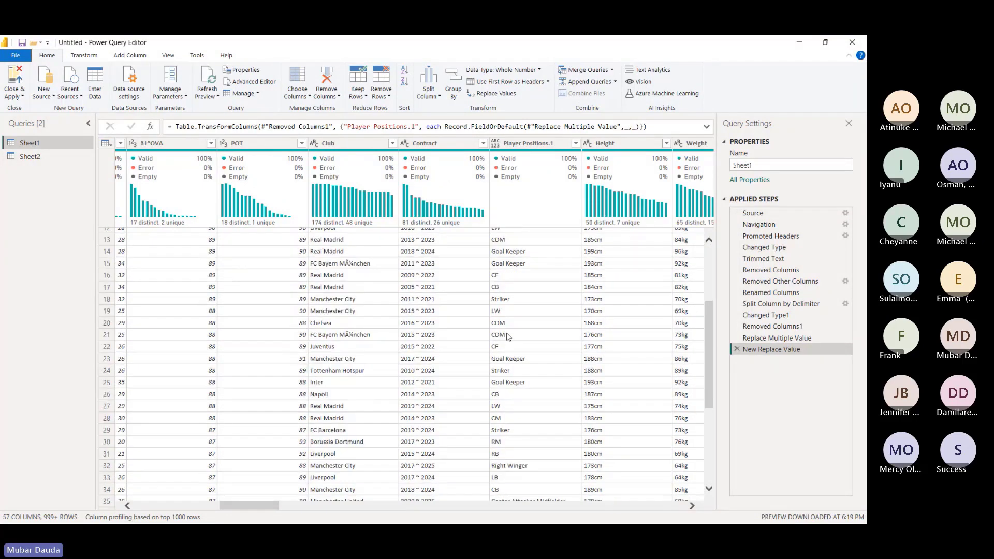
scroll(521, 280, "down", 20)
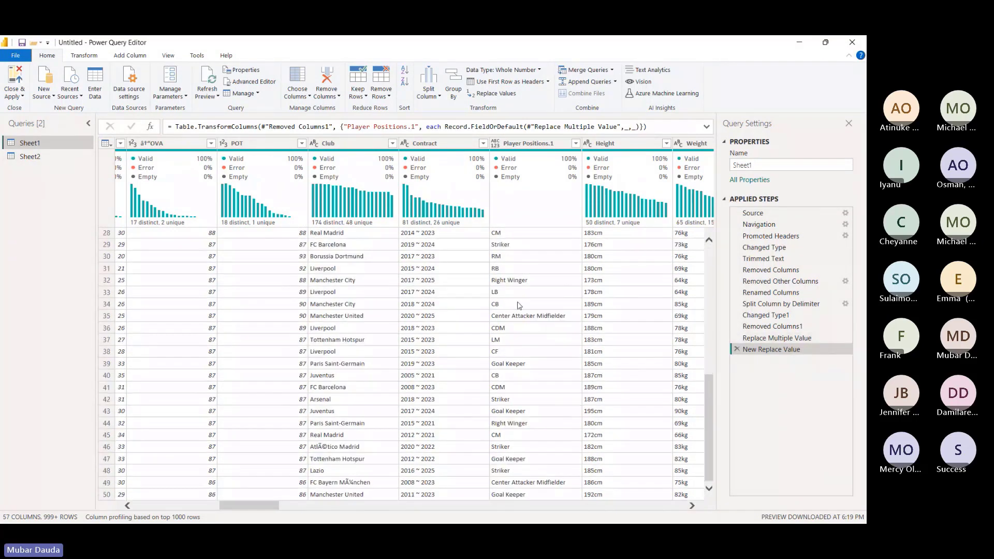
scroll(515, 309, "down", 20)
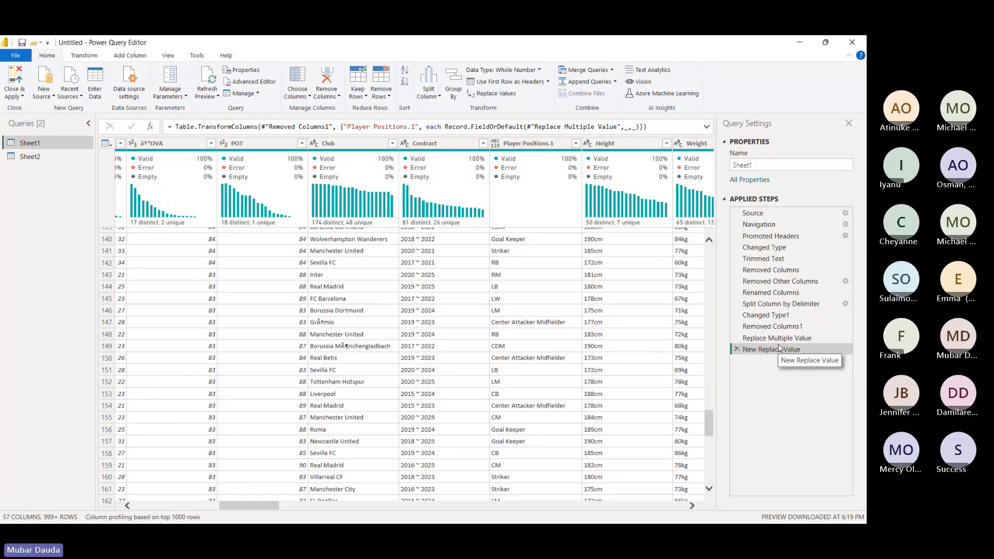
left_click_drag(253, 505, 321, 521)
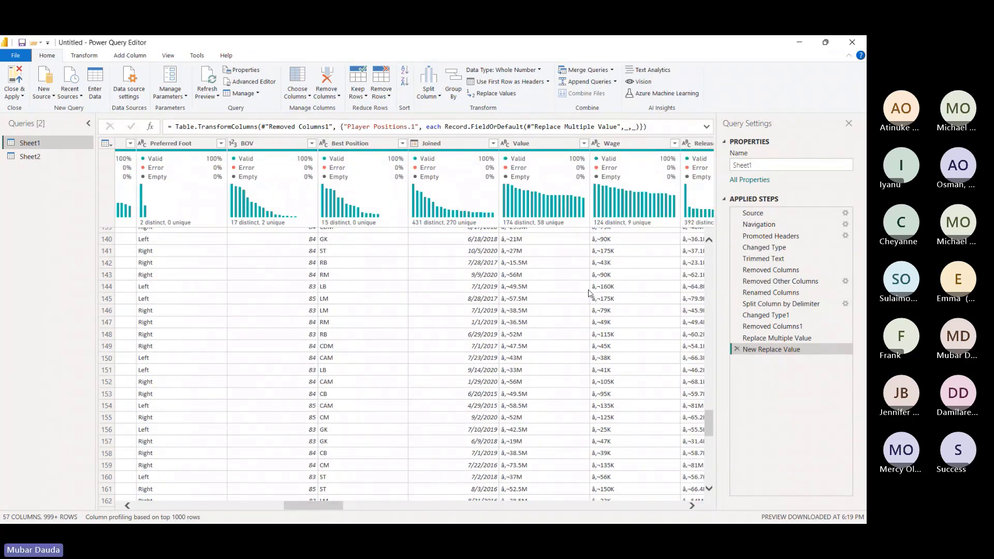
Try splitting Value at digit-to-non-digit transitions, then delete that split step.
left_click(539, 140)
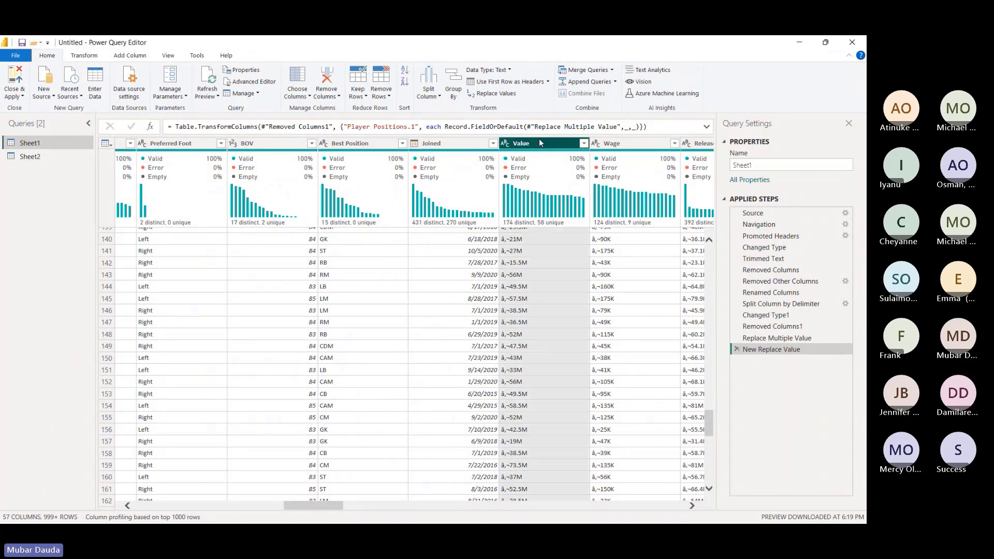
left_click(605, 145)
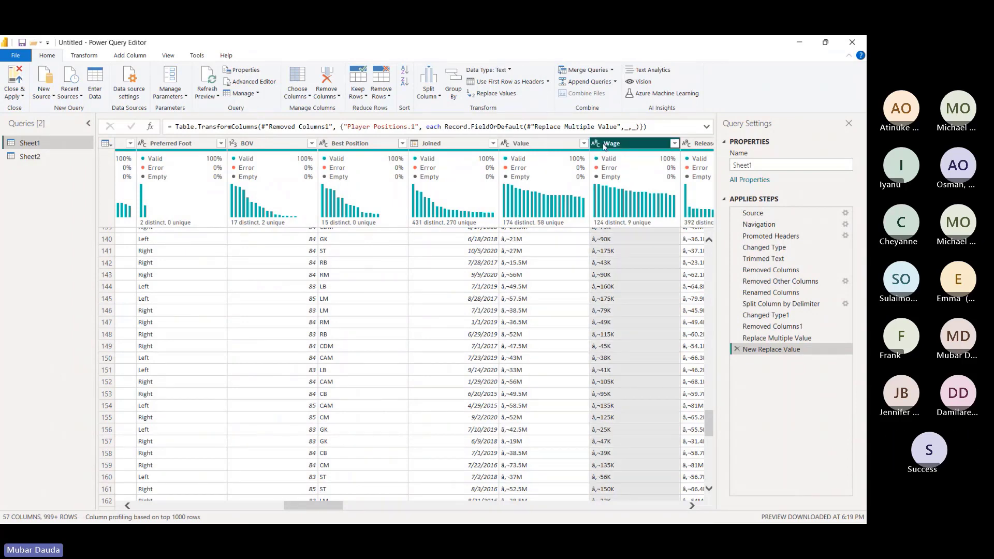
left_click(521, 148)
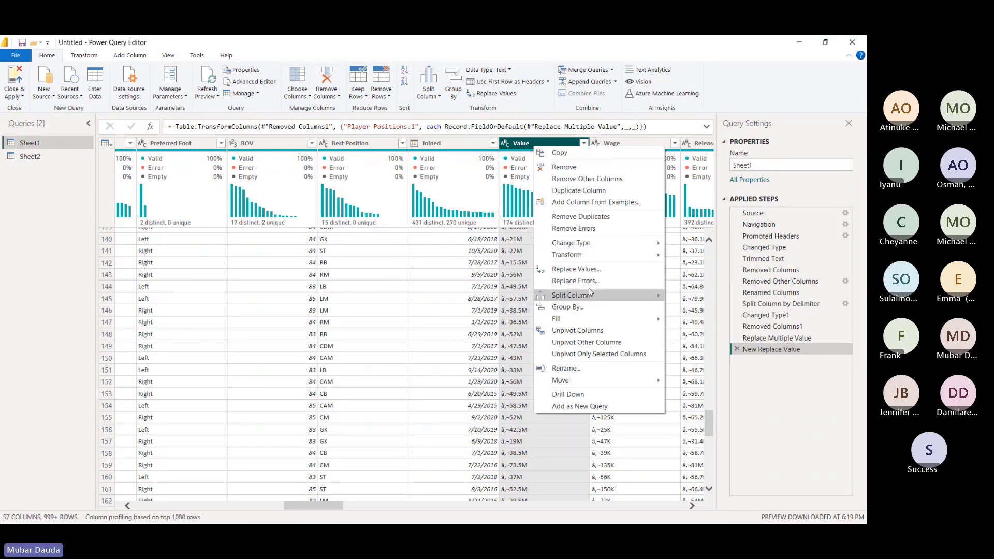
left_click(314, 499)
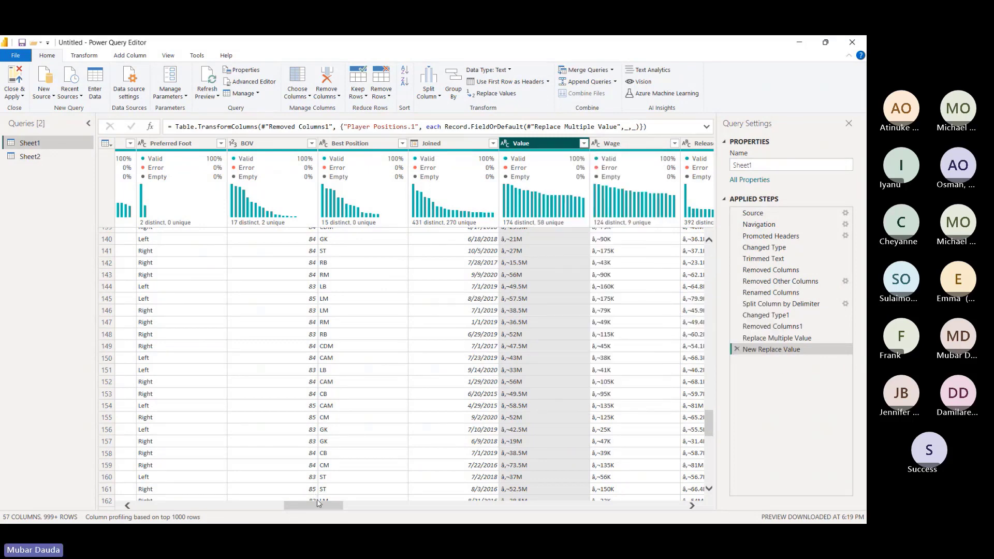
left_click(543, 150)
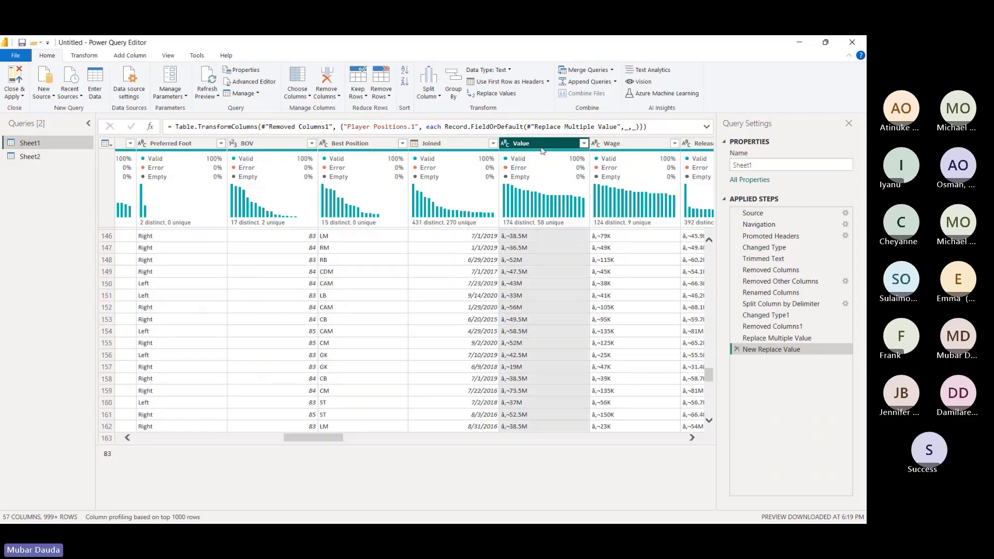
left_click_drag(307, 508, 324, 509)
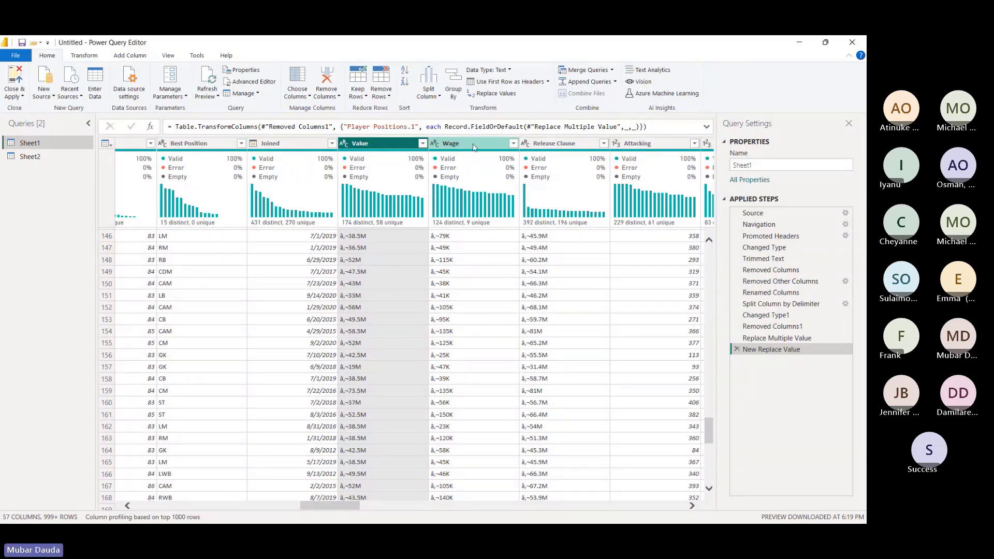
right_click(373, 145)
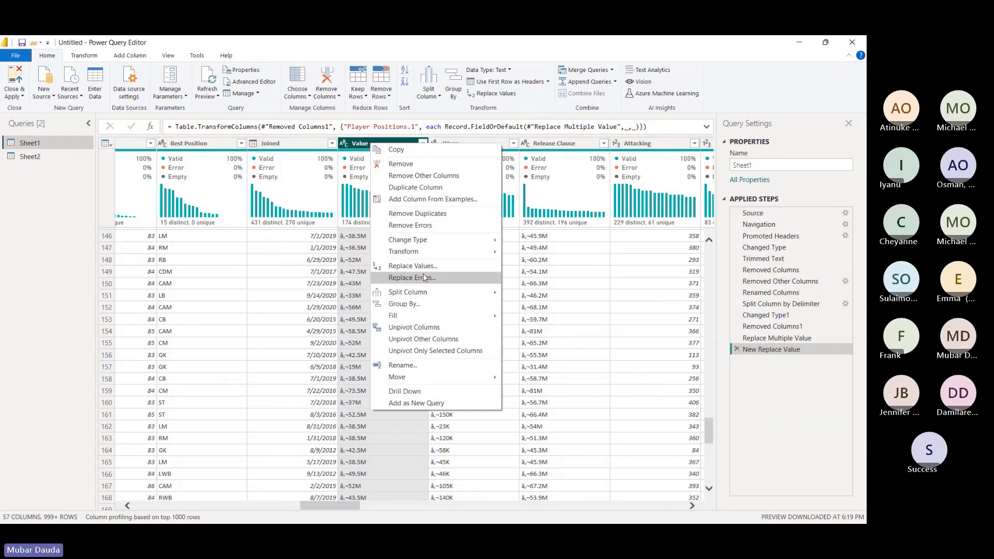
mouse_move(439, 290)
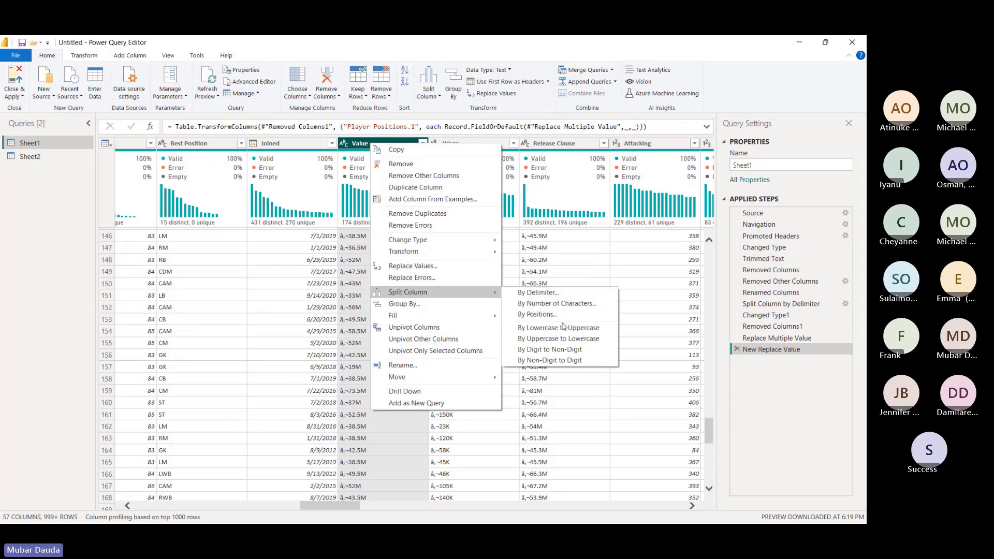
left_click(564, 353)
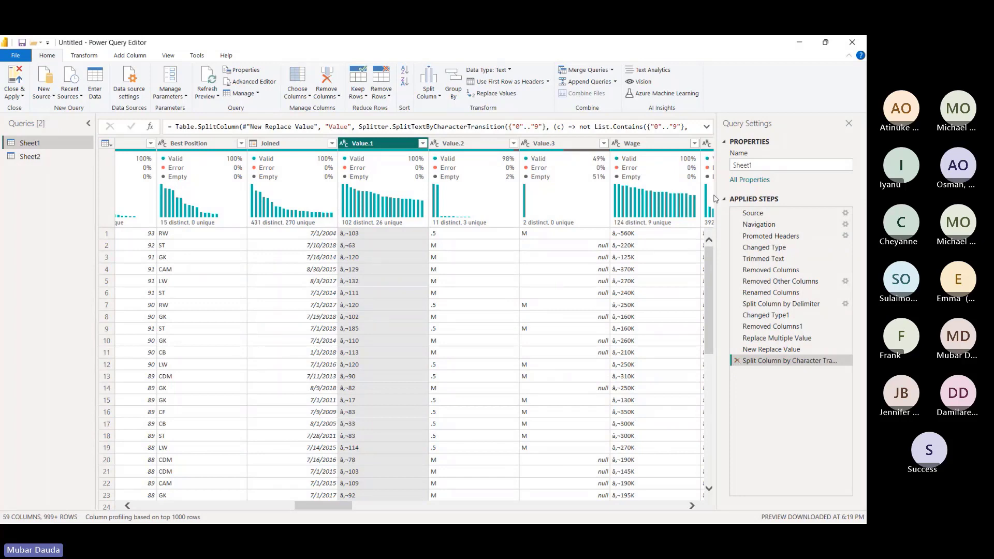
left_click(737, 361)
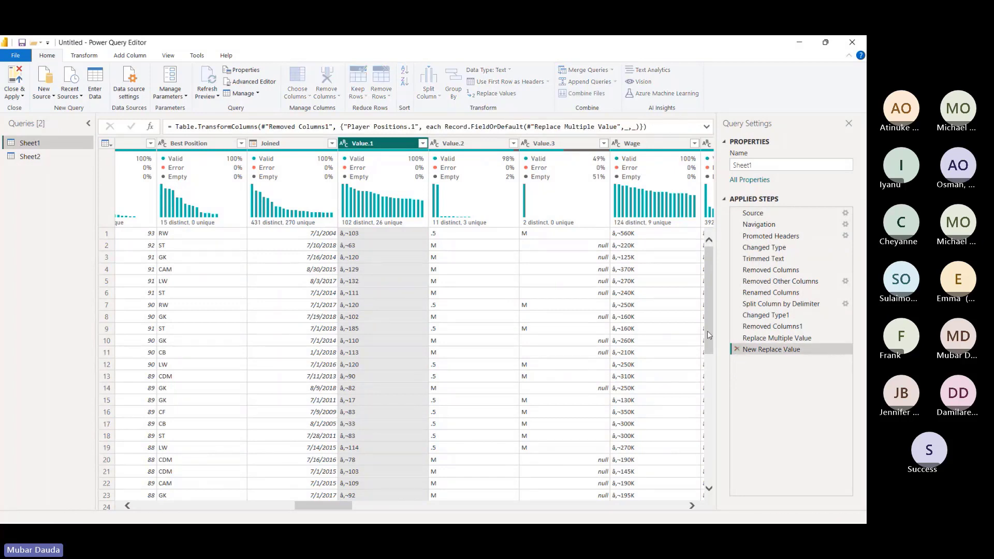
Select Value, Wage and Release Clause together for transforming.
left_click(465, 147, "ctrl")
left_click(553, 147, "ctrl")
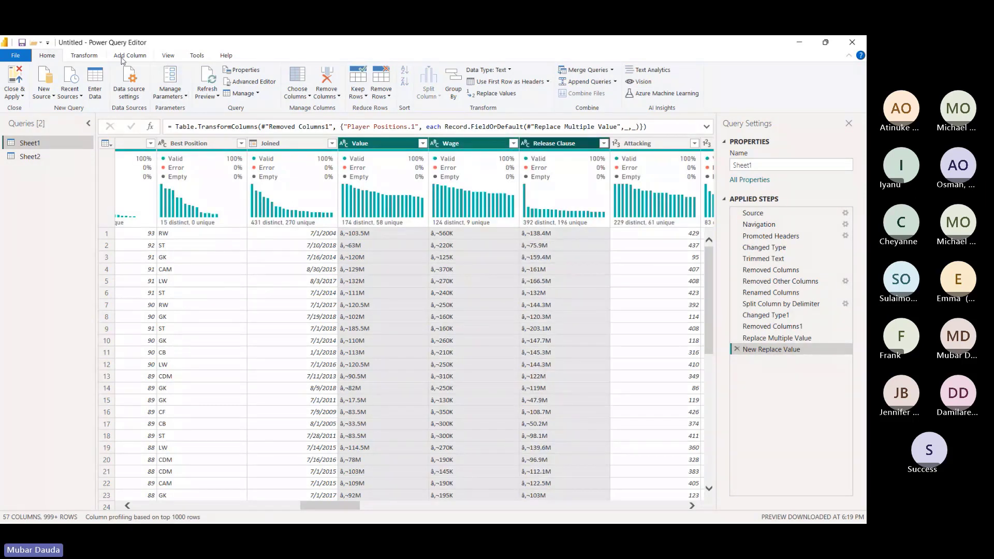
left_click(92, 55)
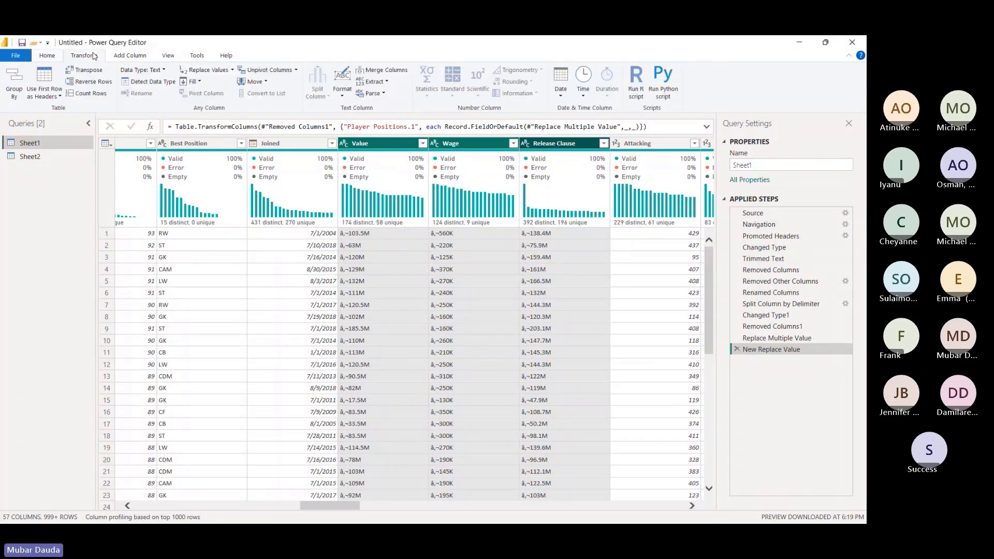
left_click(372, 82)
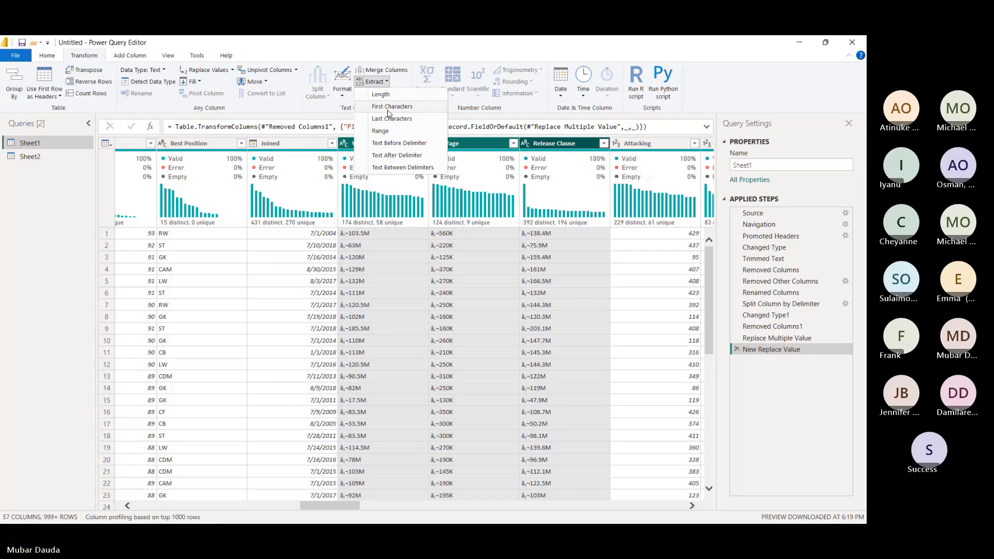
left_click(404, 168)
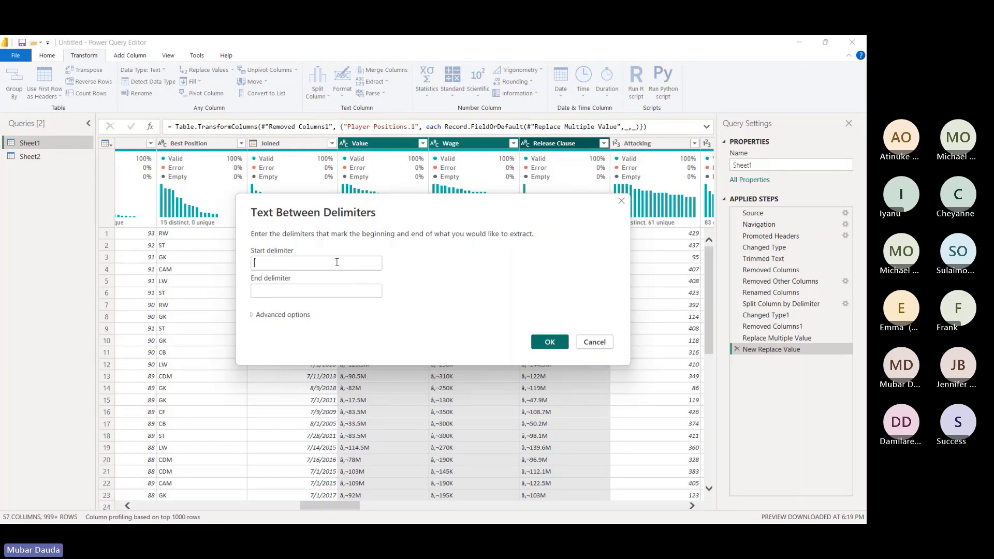
left_click_drag(338, 205, 486, 189)
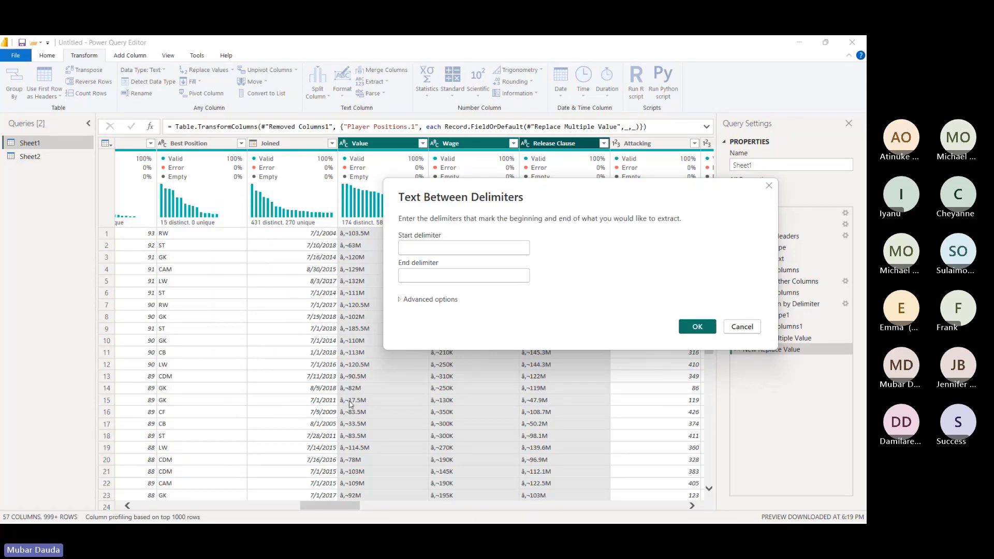
left_click(440, 247)
left_click(742, 326)
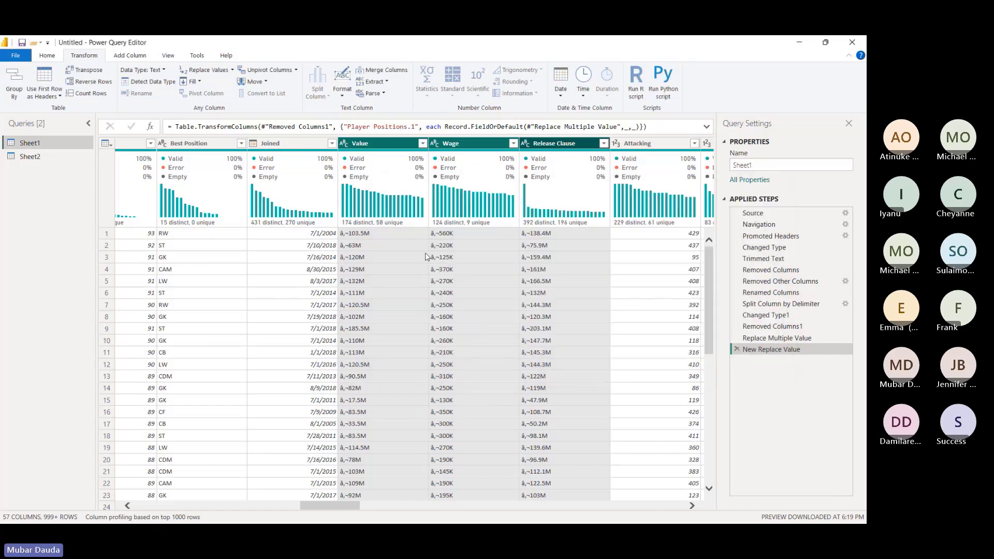
left_click(365, 234)
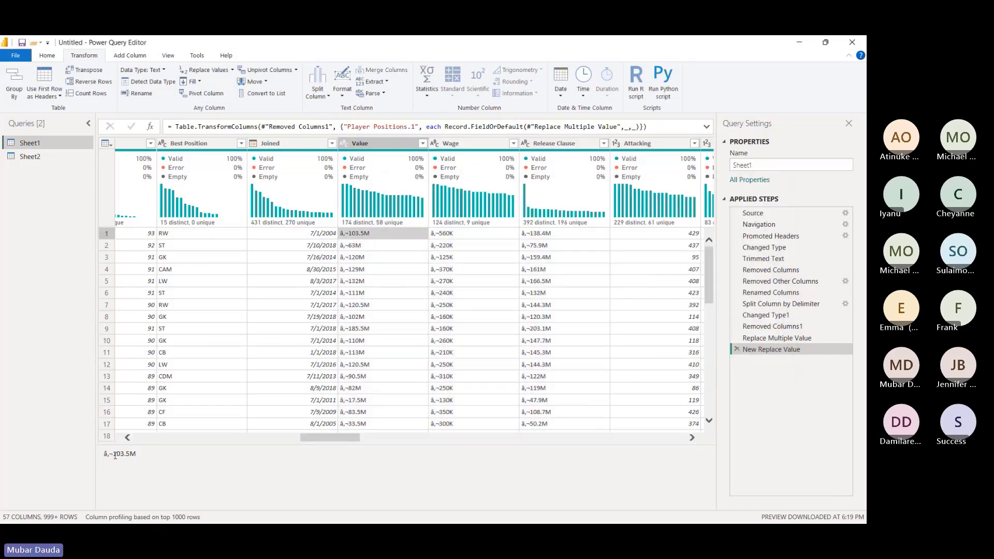
Select the Value, Wage and Release Clause columns.
left_click_drag(113, 455, 108, 455)
key("ctrl+c")
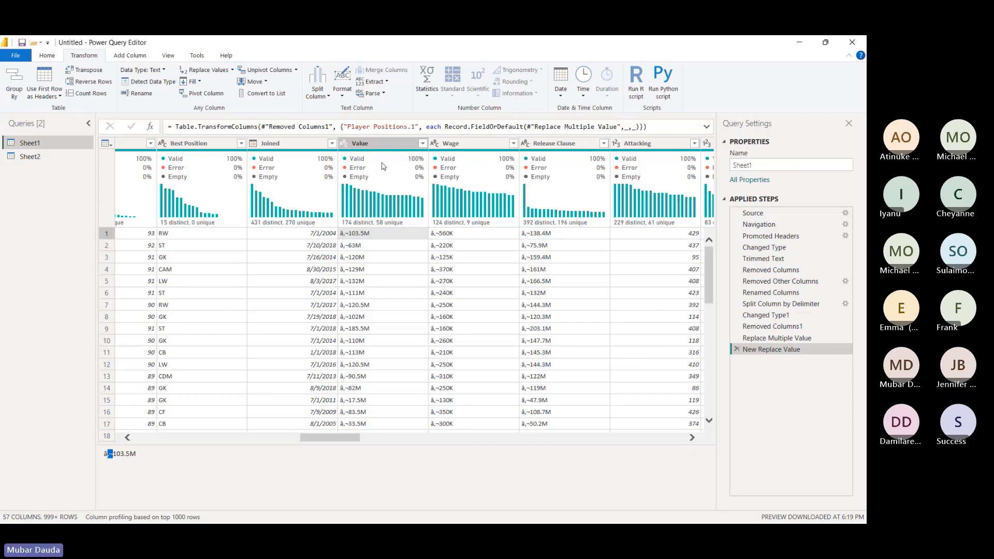
left_click(377, 143)
left_click(466, 143, "ctrl")
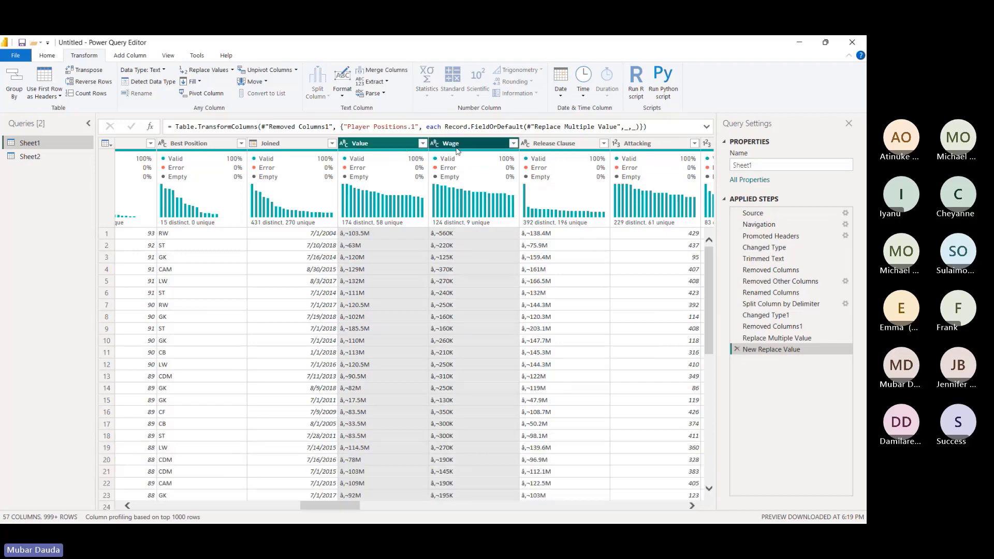
left_click(550, 145, "ctrl")
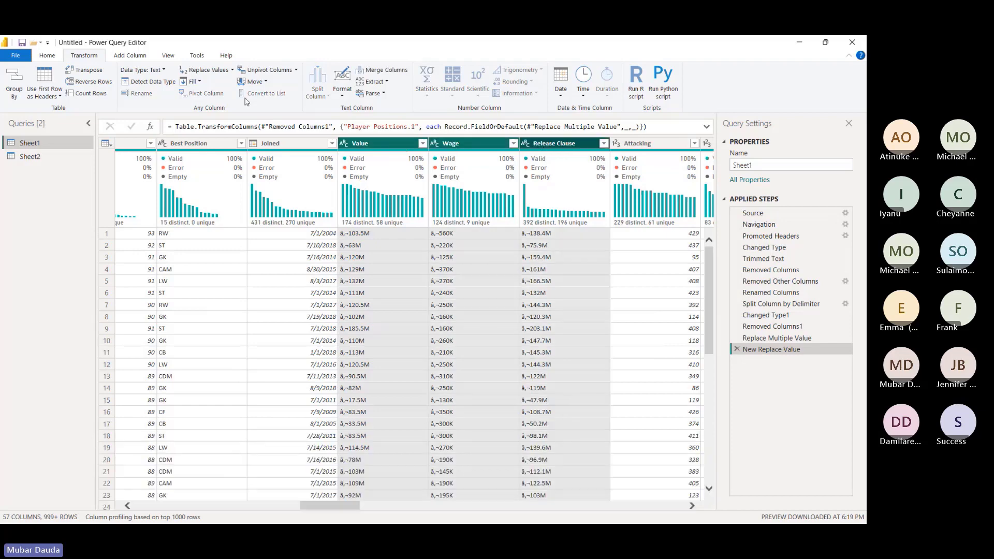
Extract the text between the currency symbol and 'M' in those columns.
left_click(383, 82)
left_click(405, 165)
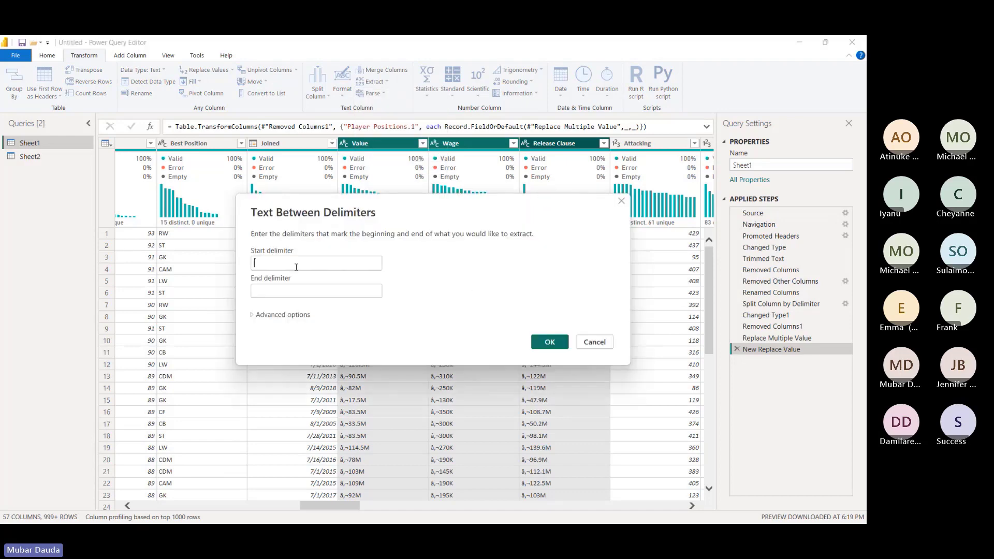
left_click(297, 268)
key("ctrl+v")
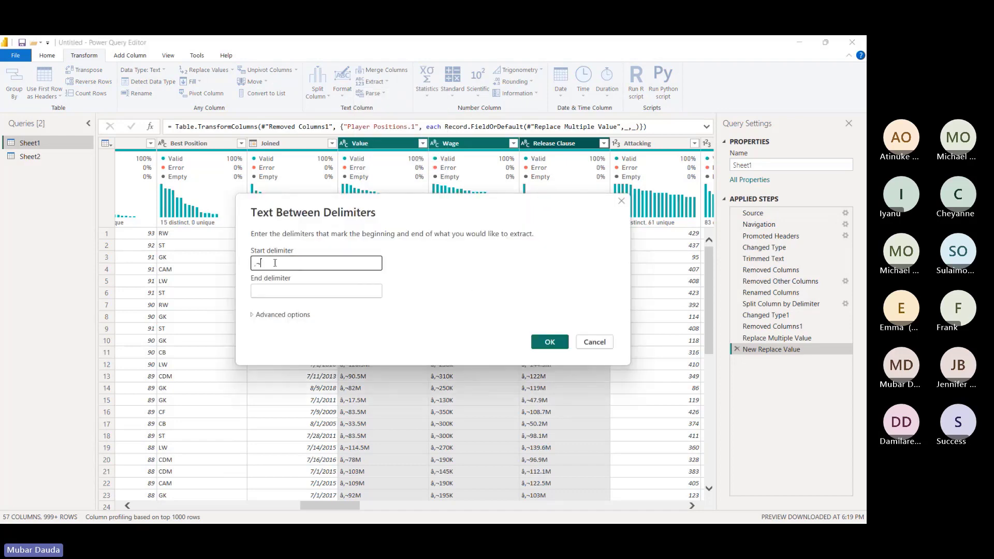
left_click(282, 291)
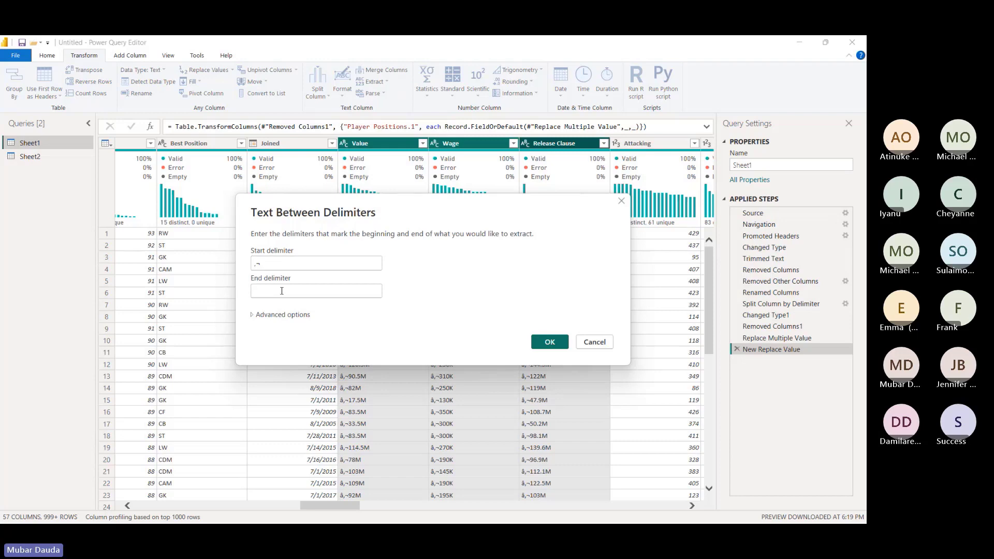
type("M")
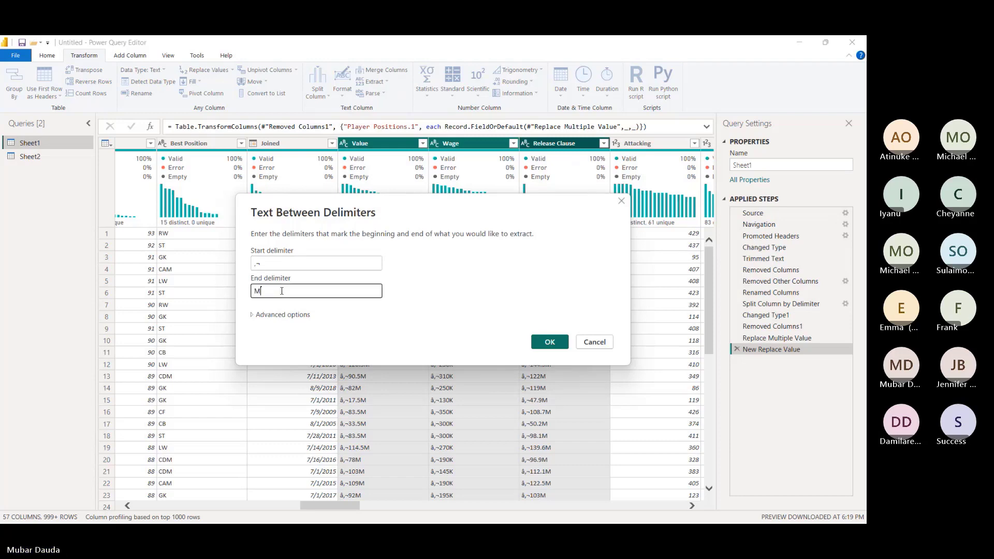
left_click(264, 316)
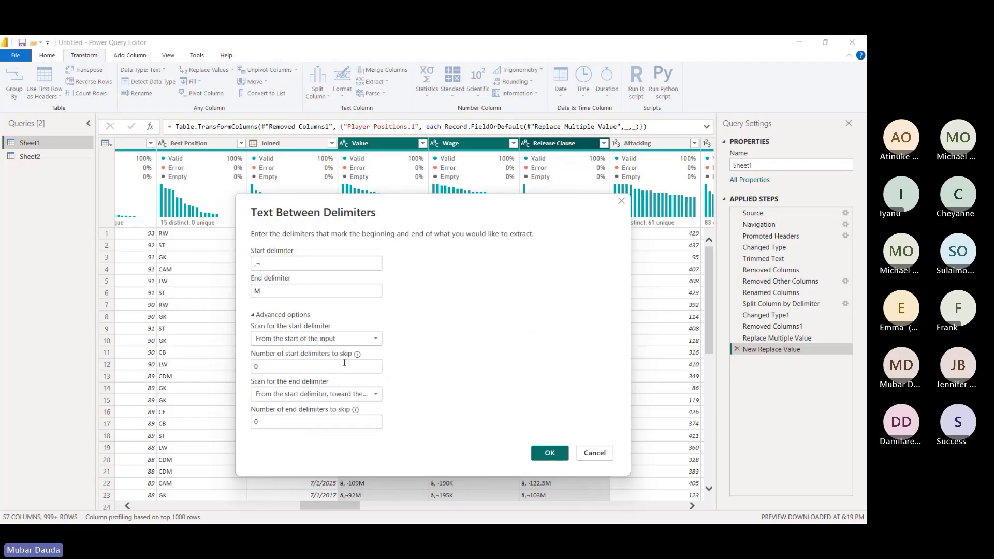
left_click(256, 314)
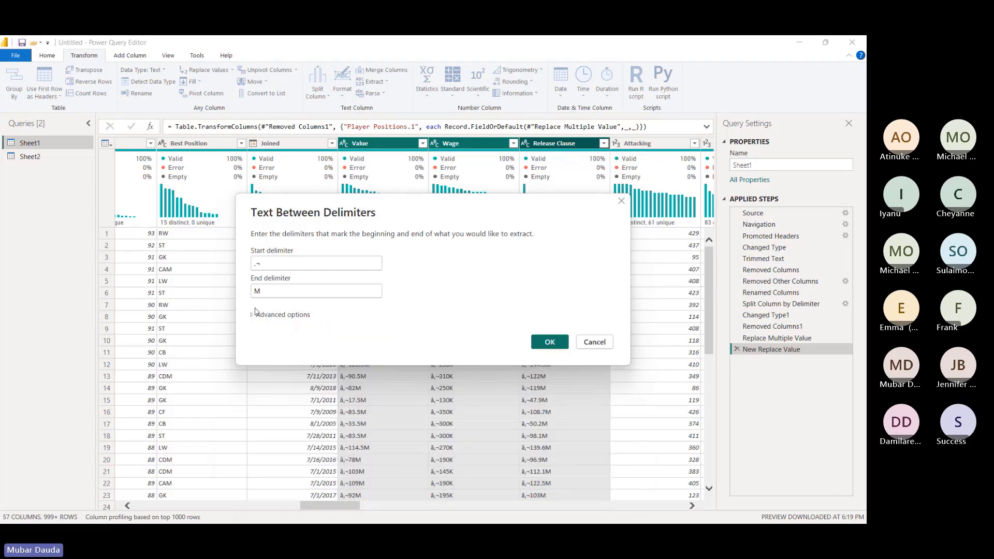
left_click(550, 343)
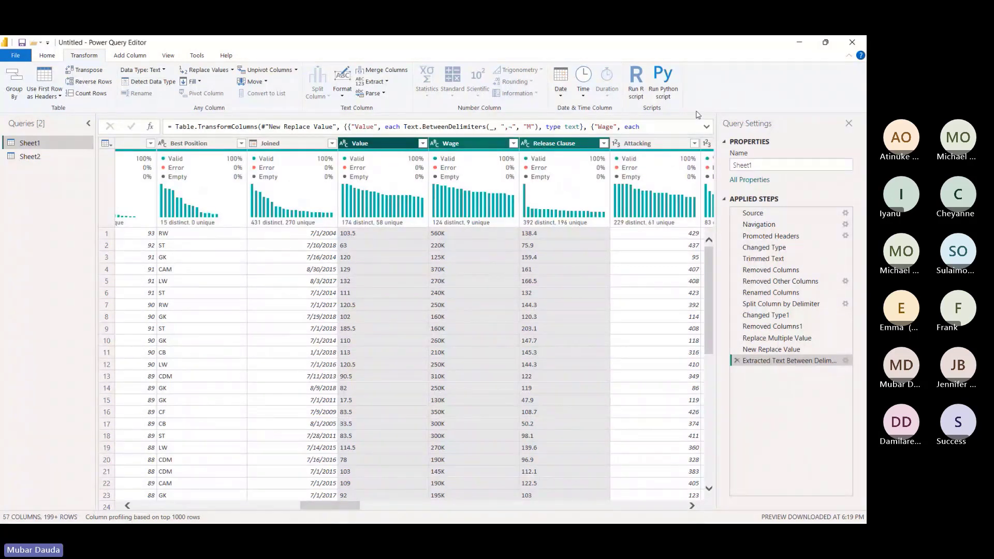
Inspect the extraction formula and the Value column's filter list without changing anything.
left_click(706, 126)
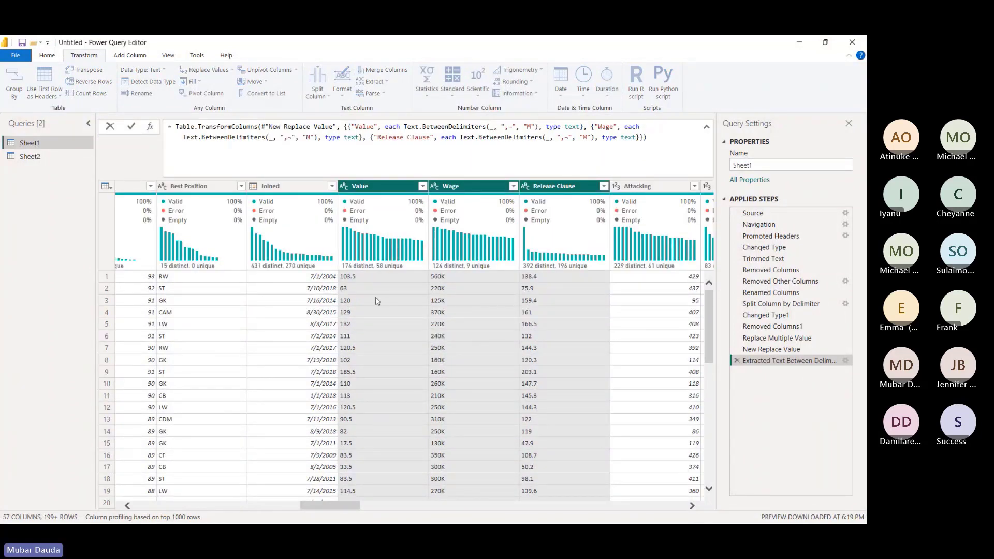
left_click(423, 187)
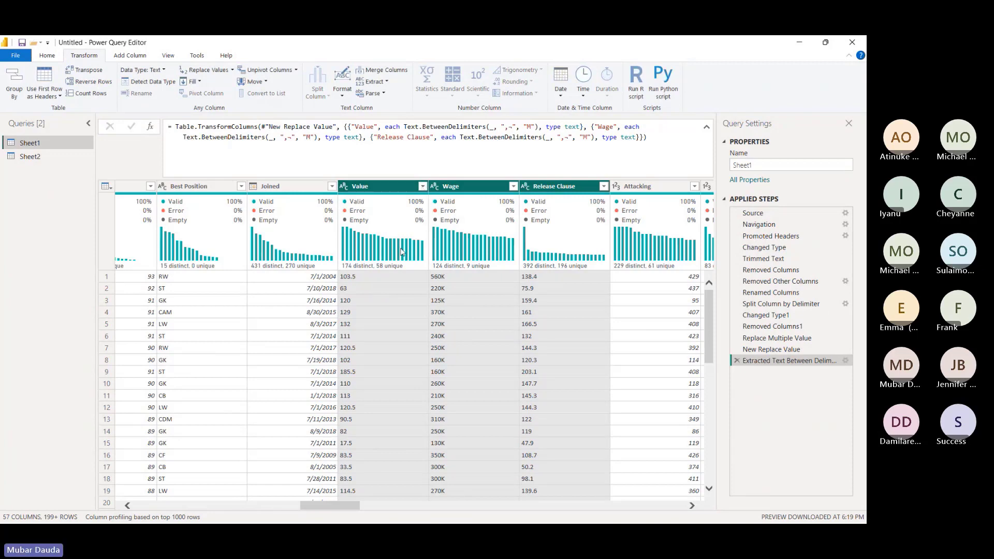
left_click(422, 186)
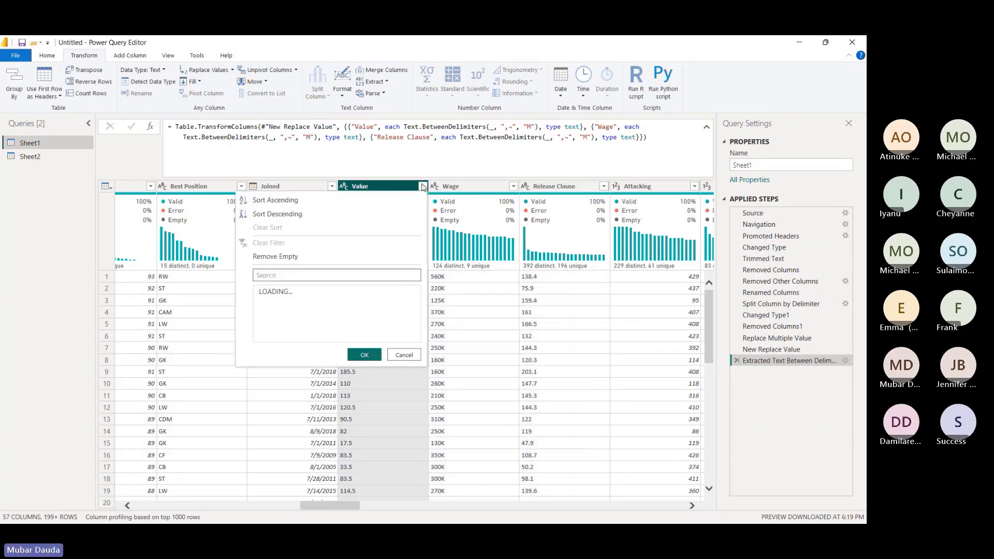
scroll(324, 397, "down", 10)
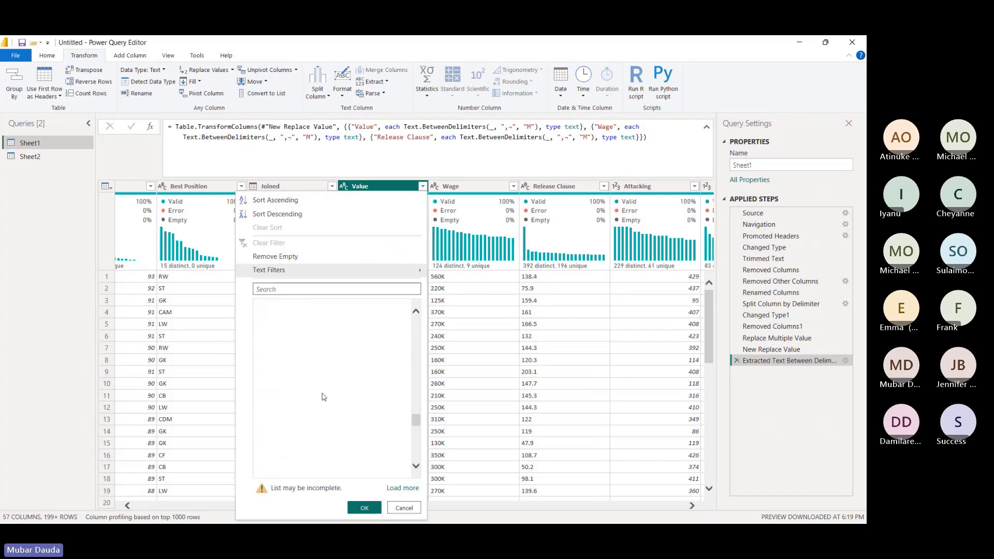
left_click(404, 508)
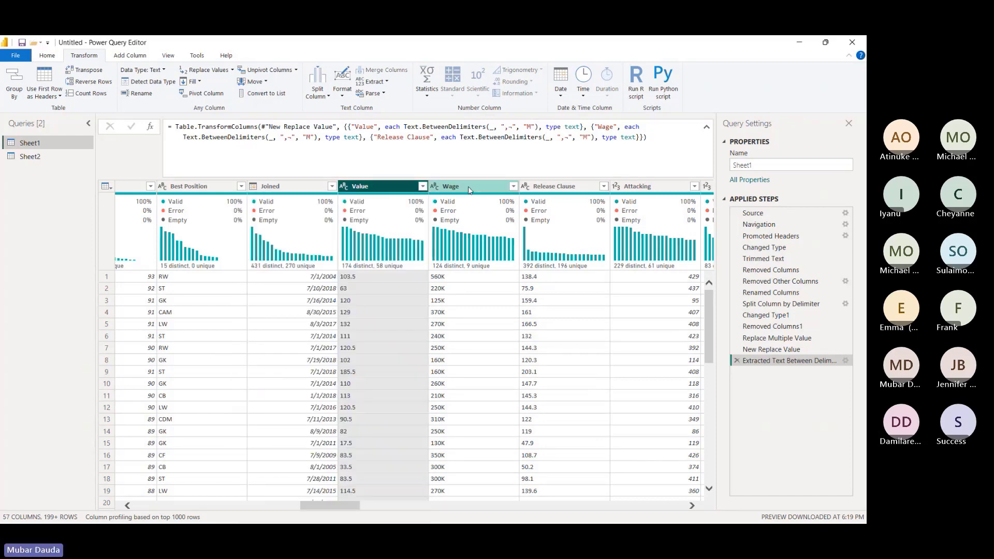
Change the Wage clause's end delimiter from M to K in the formula.
left_click(310, 137)
key("BackSpace")
type("K")
key("Return")
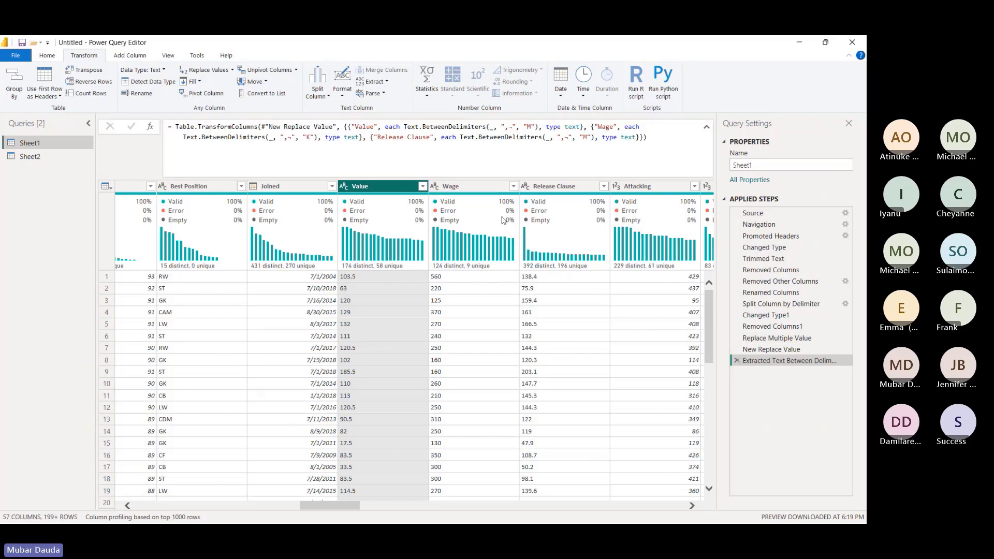
mouse_move(550, 274)
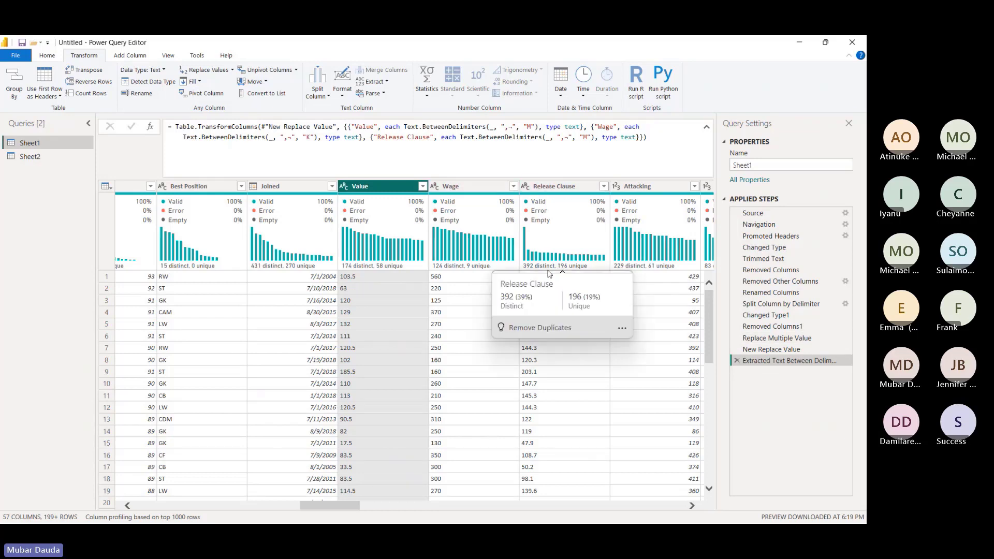
left_click_drag(321, 510, 155, 511)
Switch to the Sheet2 query and widen Column1 to read the post text.
left_click(47, 159)
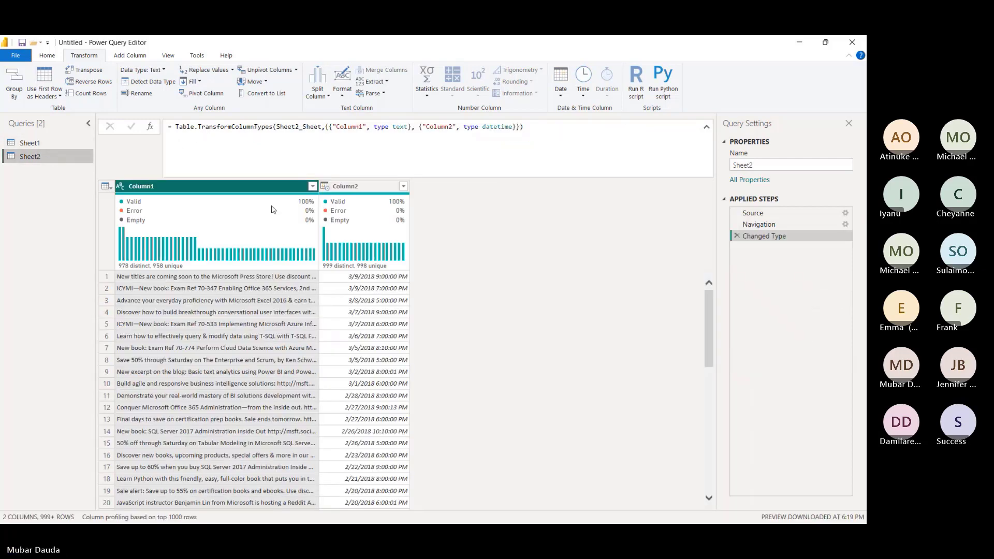
left_click_drag(319, 185, 504, 212)
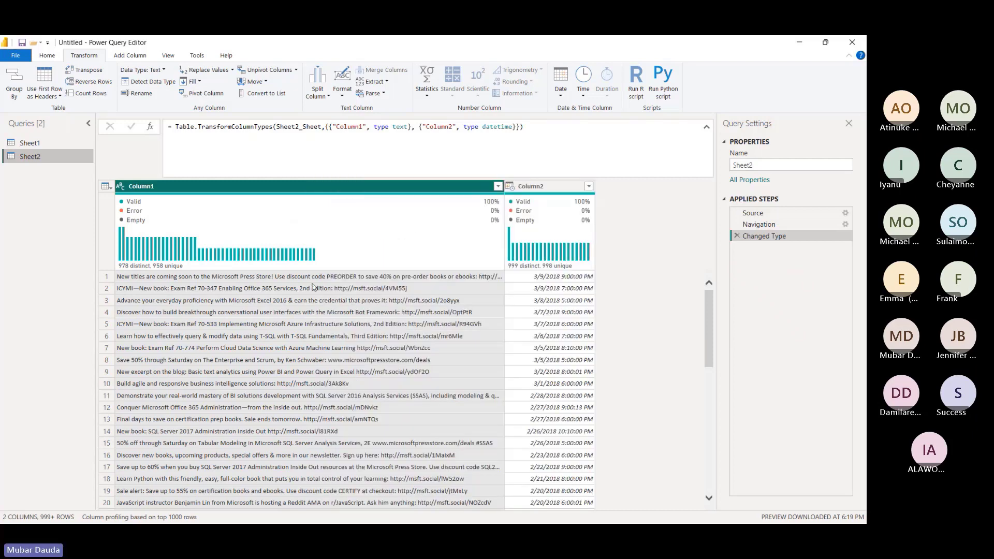
scroll(359, 334, "down", 5)
scroll(359, 334, "up", 5)
right_click(339, 189)
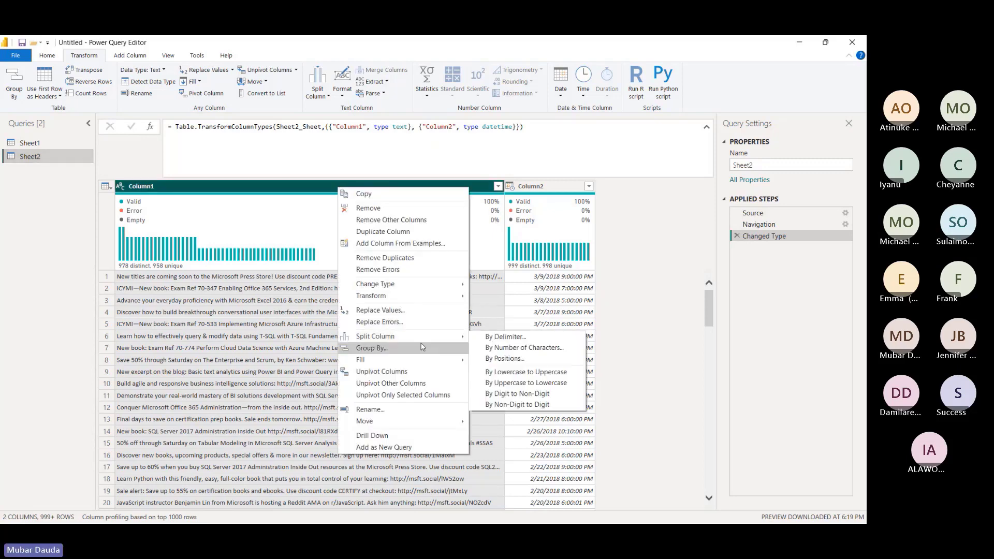
mouse_move(428, 342)
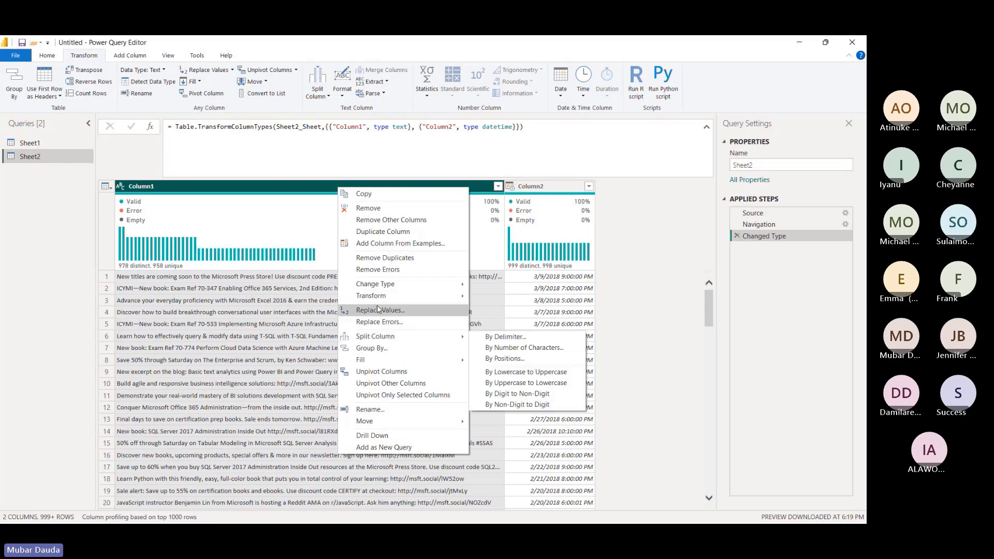
left_click(497, 337)
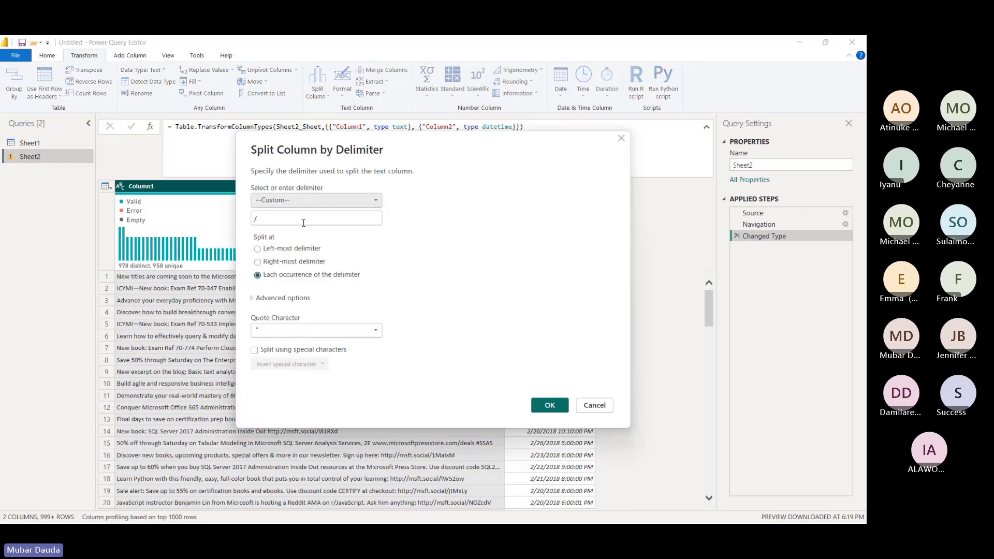
left_click(303, 222)
key("BackSpace")
type("htpp")
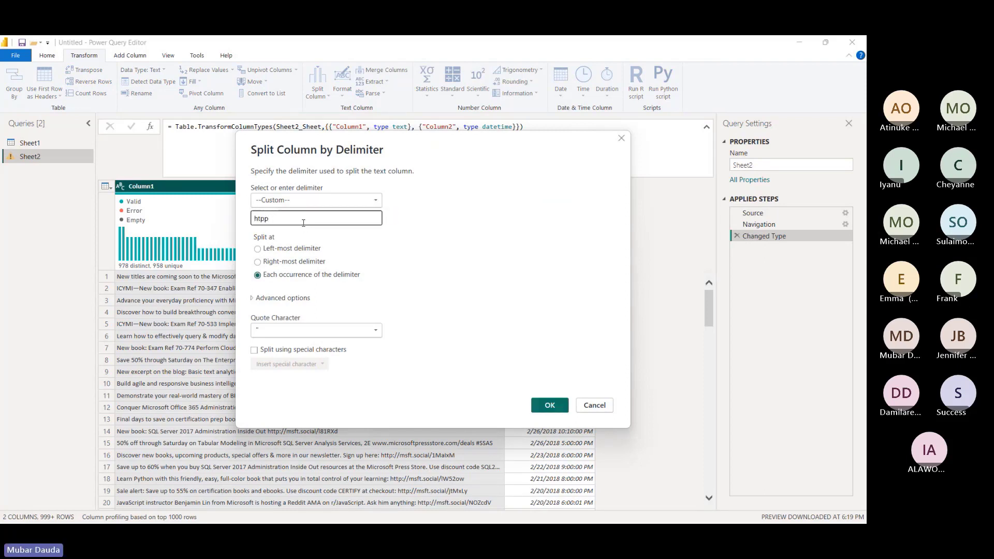
key("BackSpace")
type("tp://")
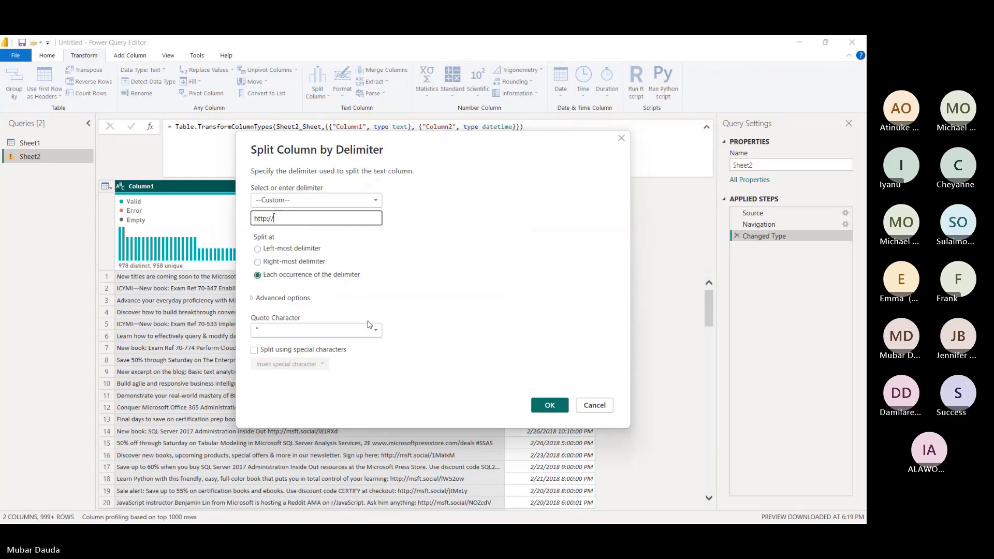
left_click(550, 406)
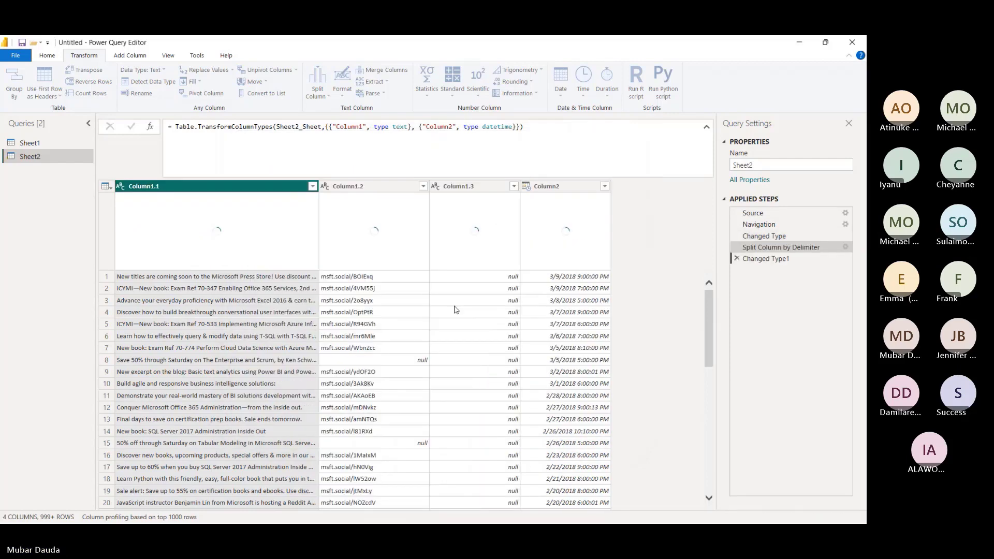
Widen Column1.1 to check the split results, then reselect the Split Column by Delimiter step.
left_click_drag(318, 190, 469, 191)
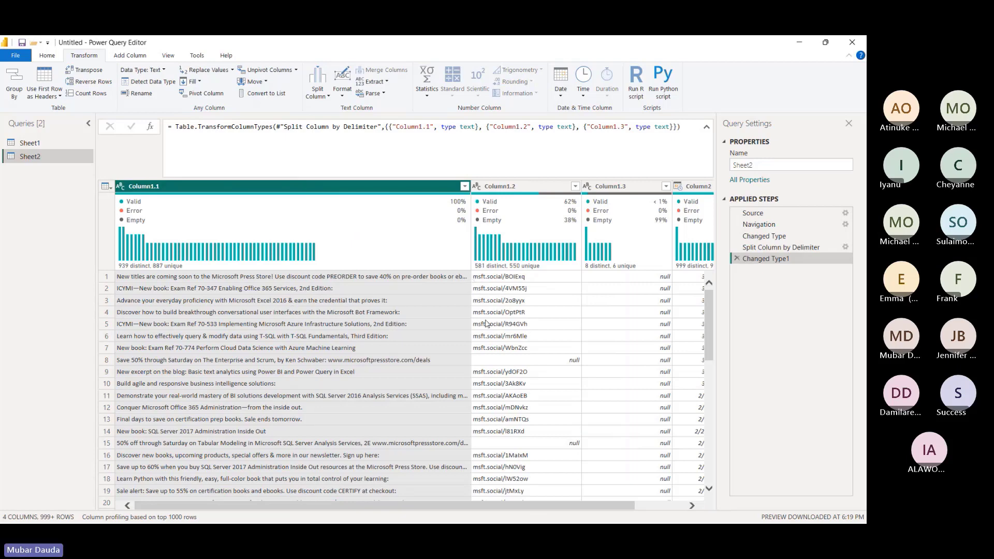
scroll(486, 326, "down", 5)
scroll(487, 327, "up", 2)
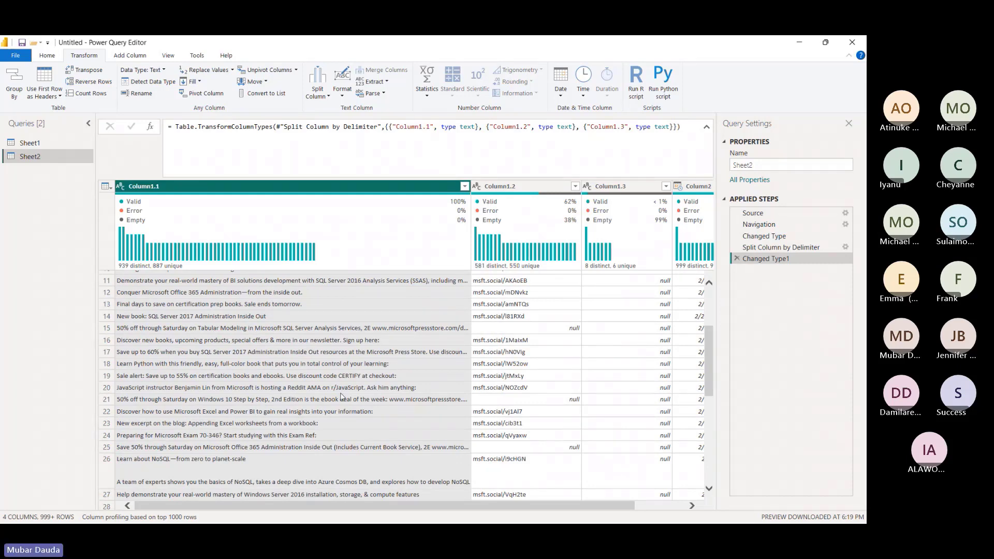
scroll(394, 408, "down", 3)
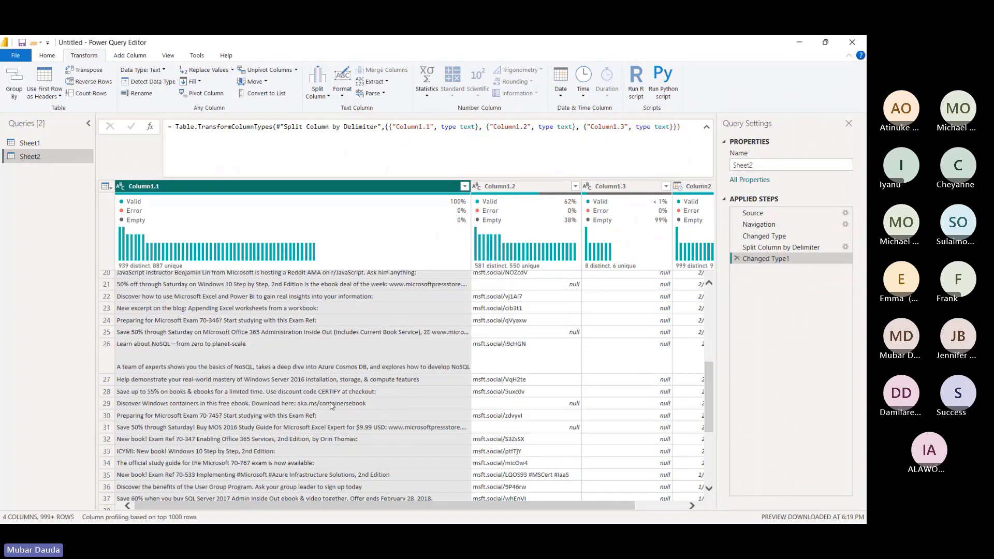
scroll(332, 406, "down", 4)
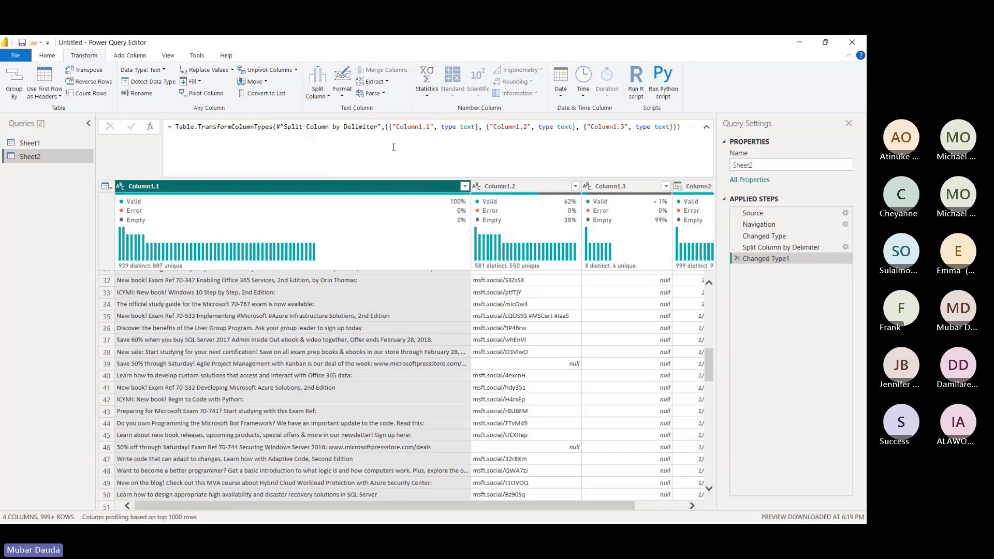
mouse_move(435, 523)
left_click(770, 249)
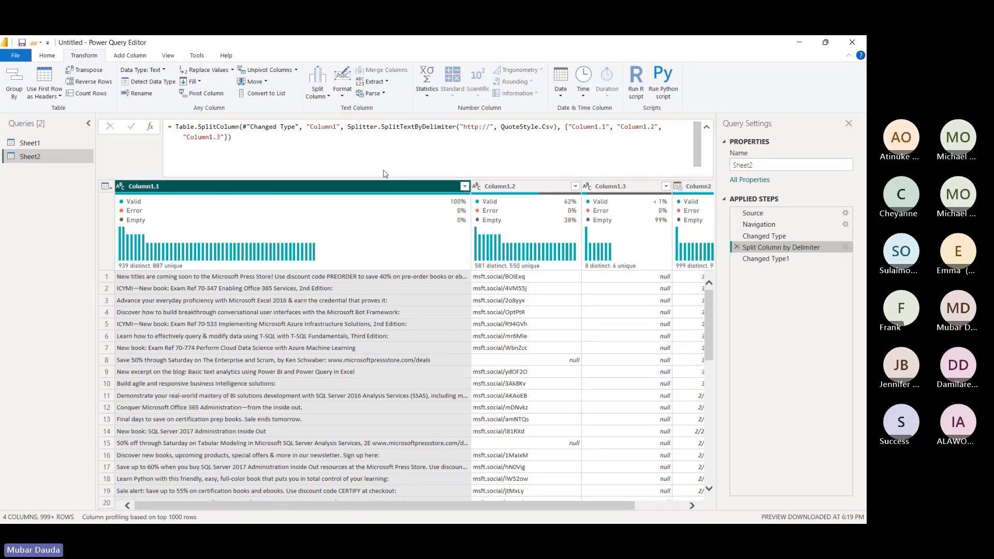
mouse_move(169, 515)
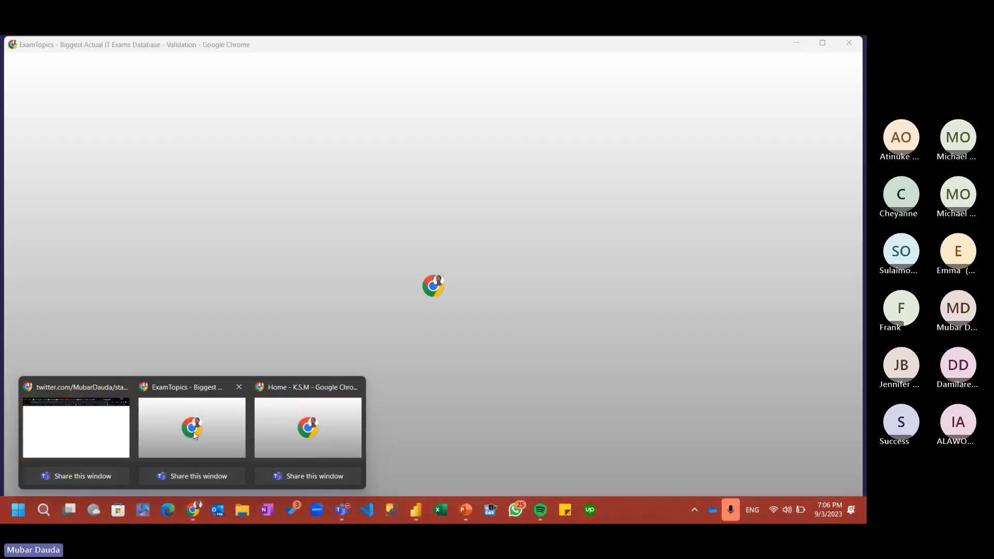
In Chrome, go from the List.Count docs to the Power Query M overview and select its URL.
left_click(193, 431)
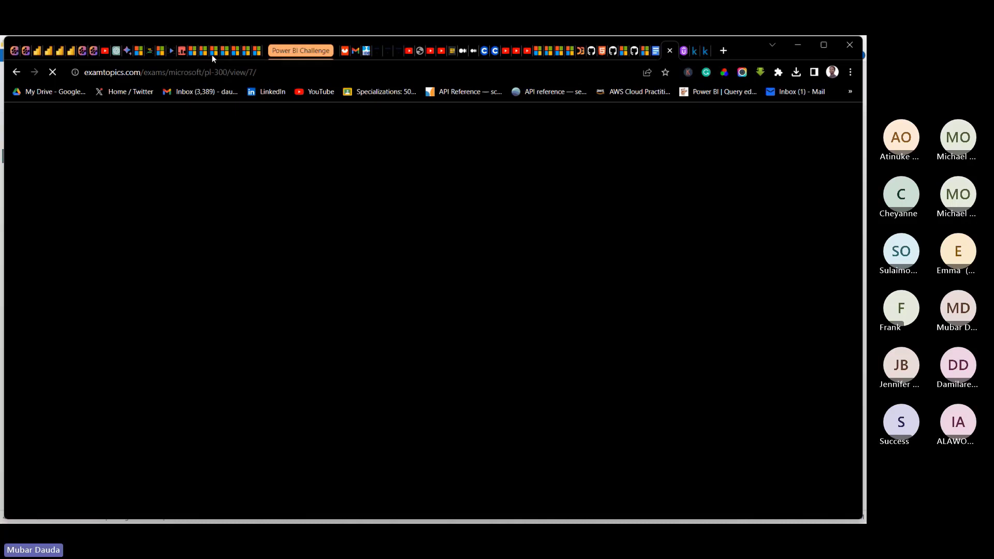
left_click(192, 51)
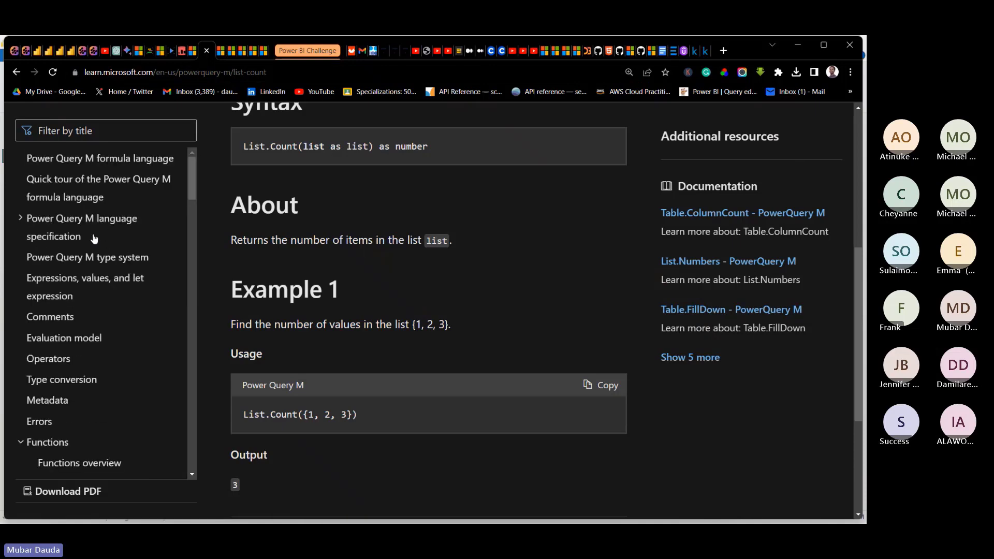
scroll(37, 369, "down", 3)
scroll(37, 369, "up", 3)
left_click(75, 159)
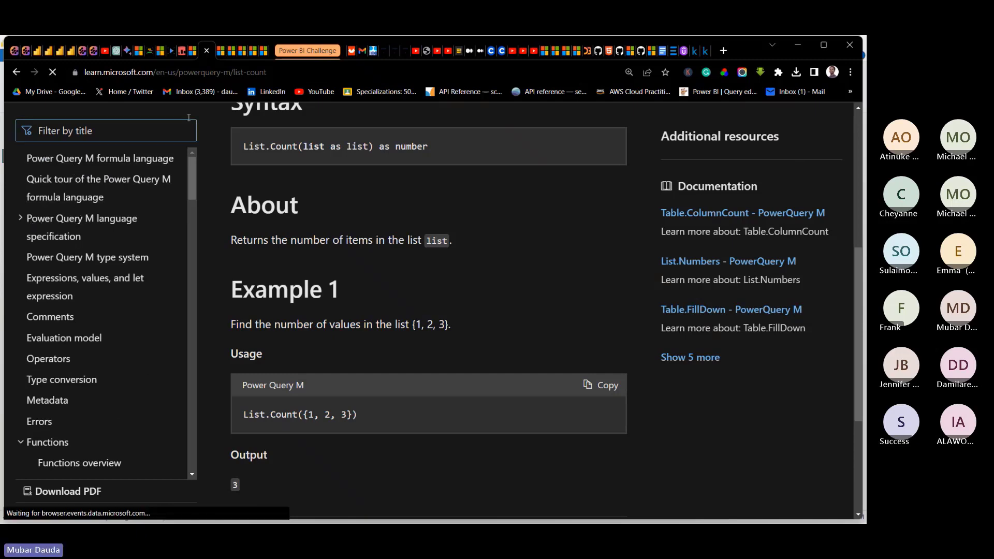
left_click(268, 73)
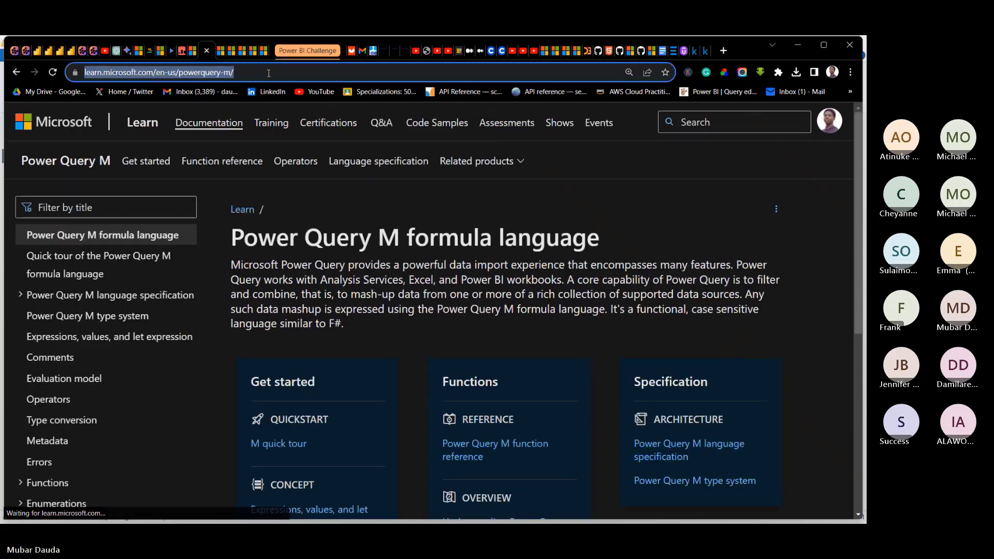
scroll(21, 365, "down", 6)
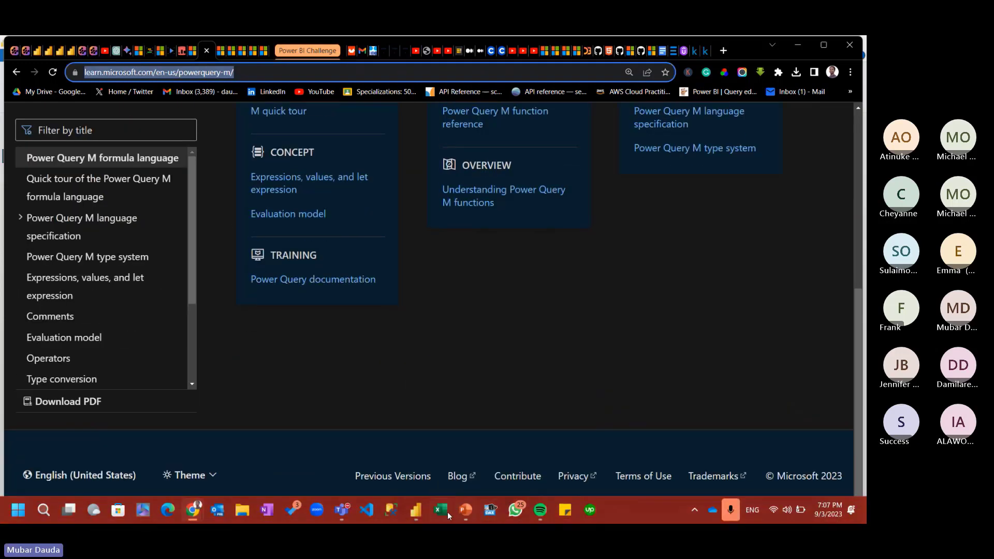
Share the Power Query M docs link in the Power BI Office Hour chat and minimize Teams.
mouse_move(342, 511)
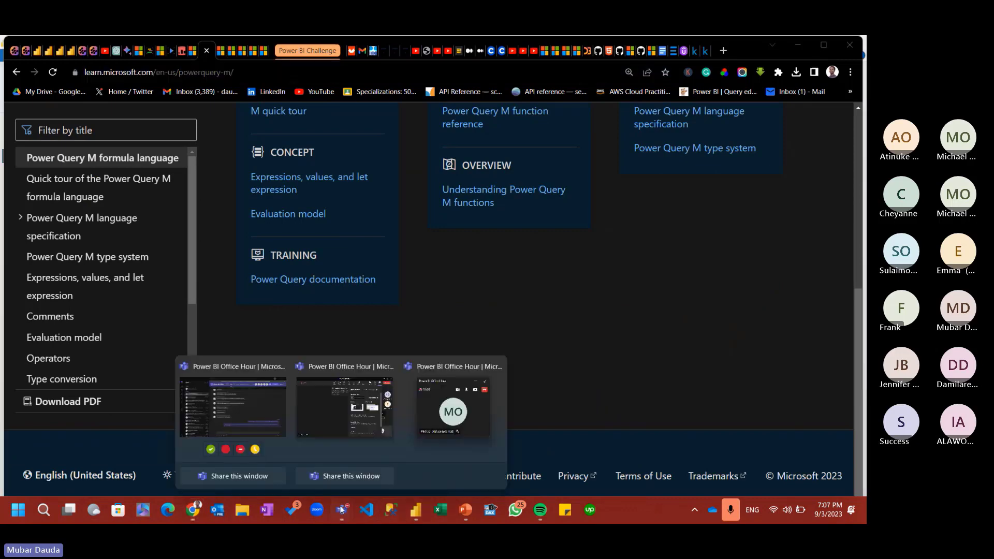
left_click(311, 397)
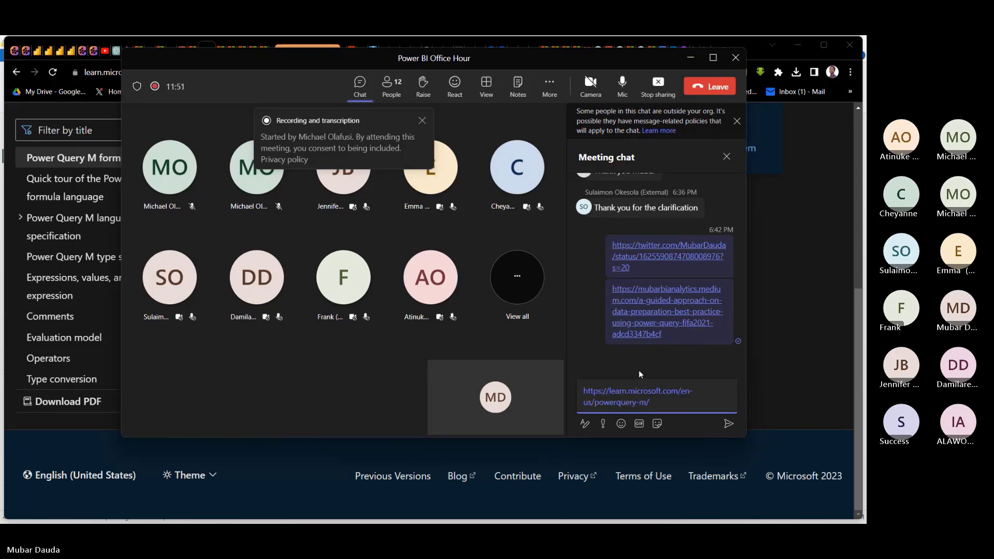
left_click(690, 58)
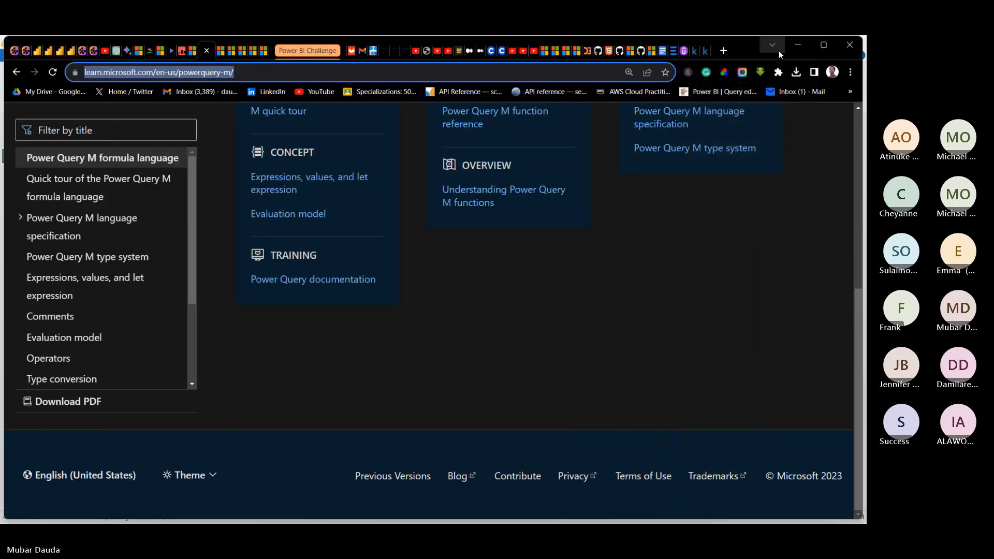
left_click(796, 46)
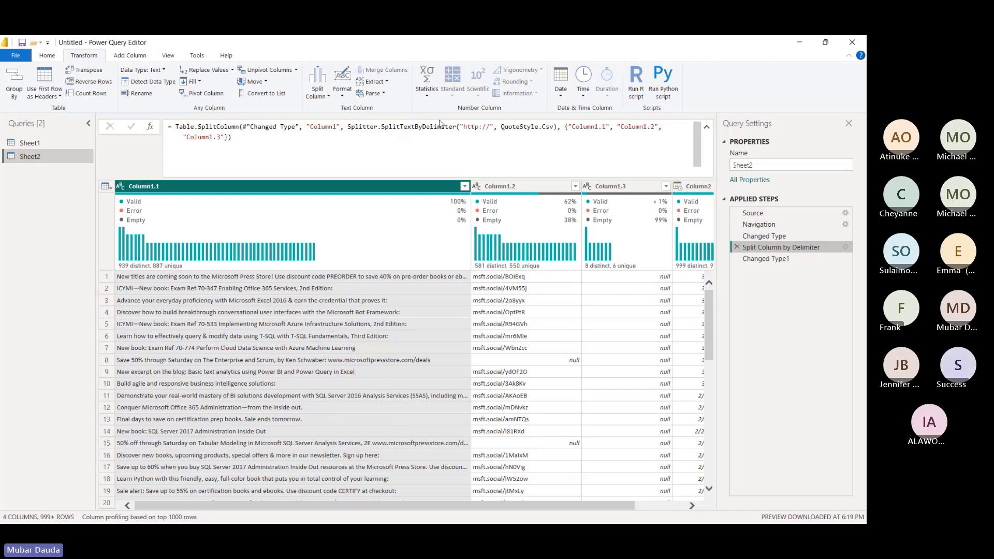
left_click(424, 128)
type("Any")
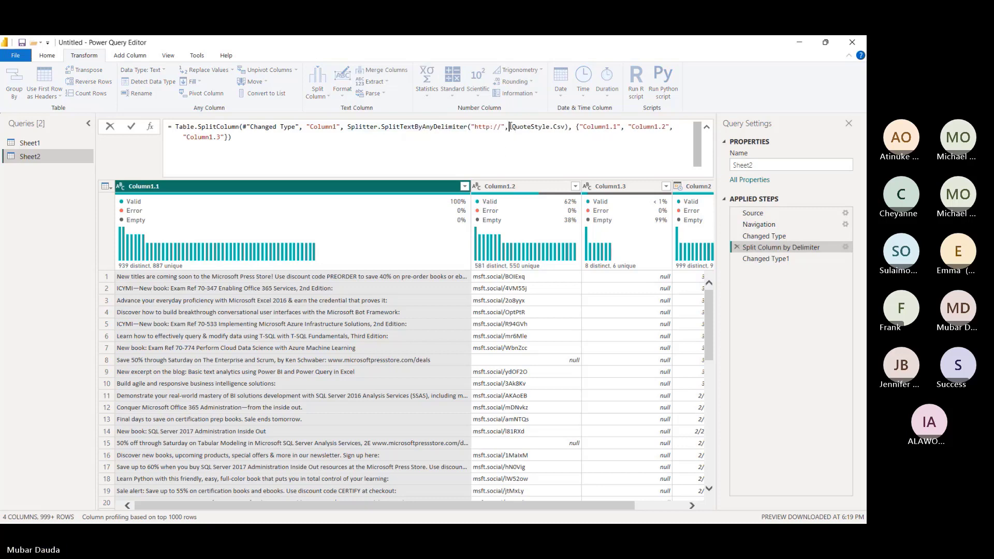
type("\"\"www")
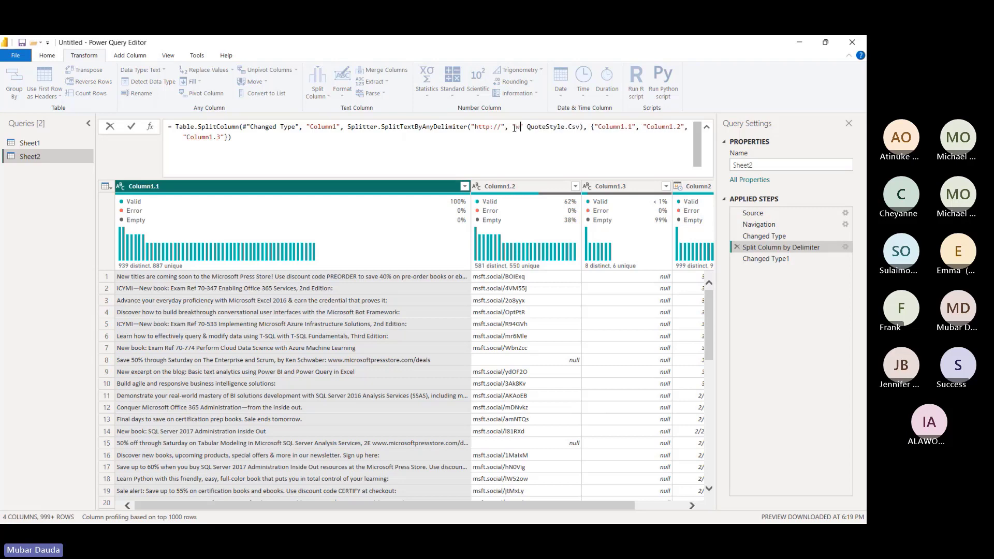
type(".")
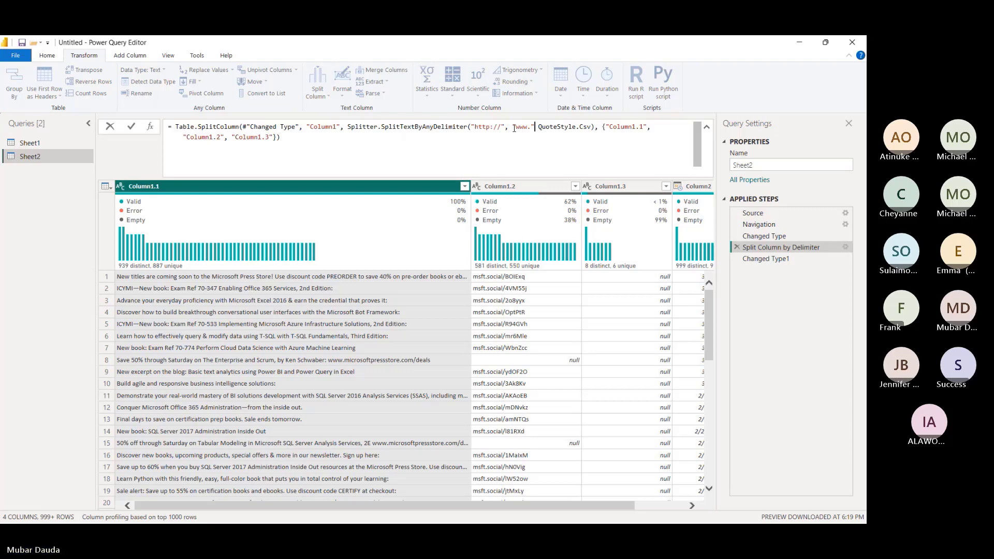
type(", \"\"aka.")
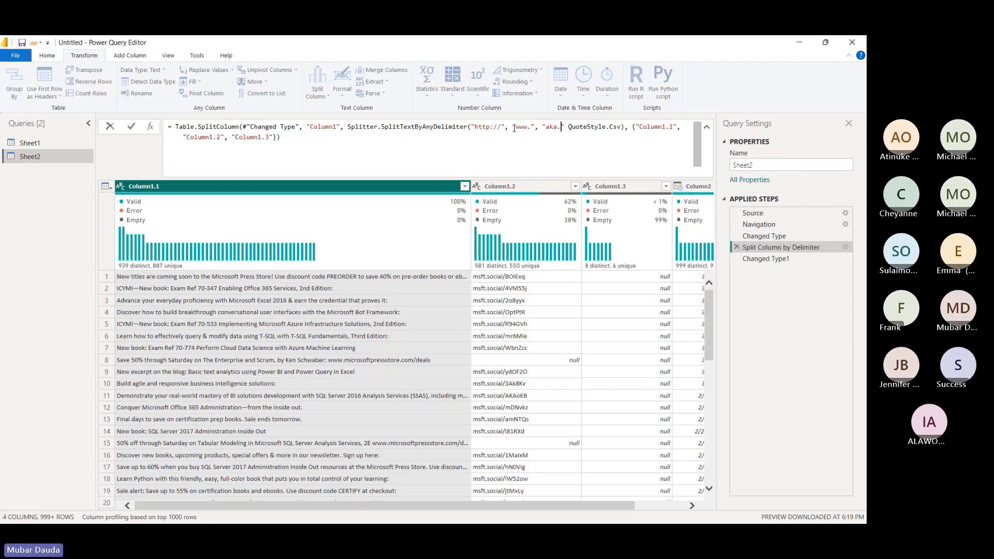
type("ms")
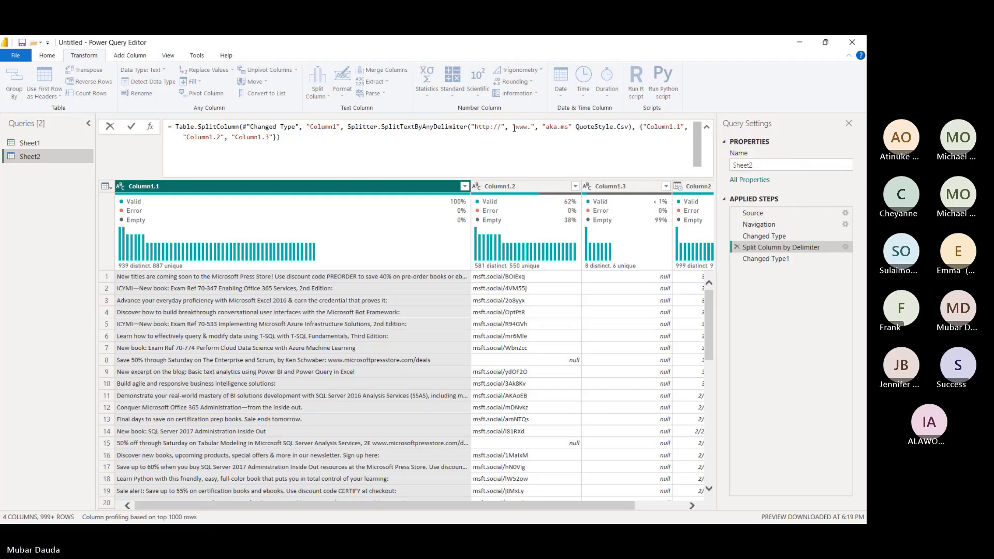
key("Right")
type(", ")
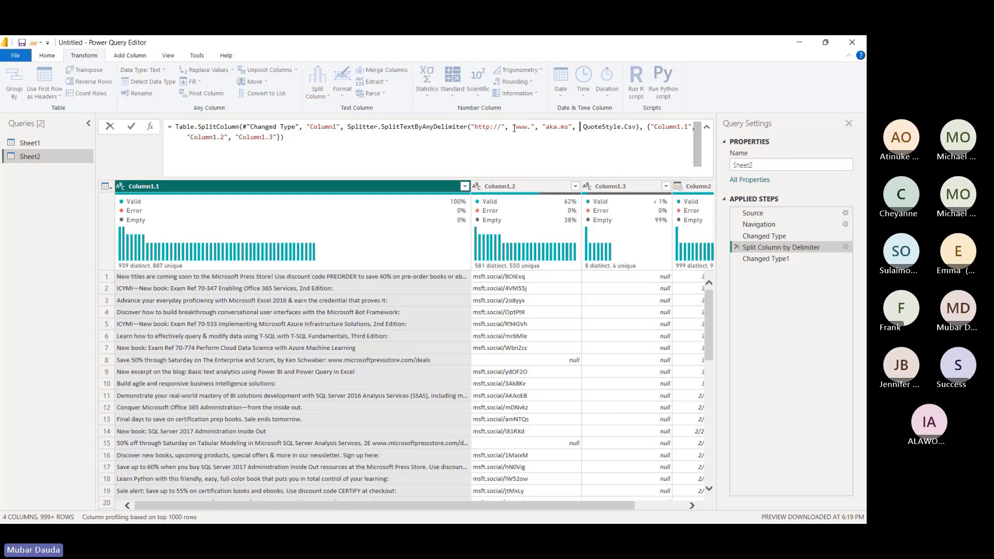
type("\"bi")
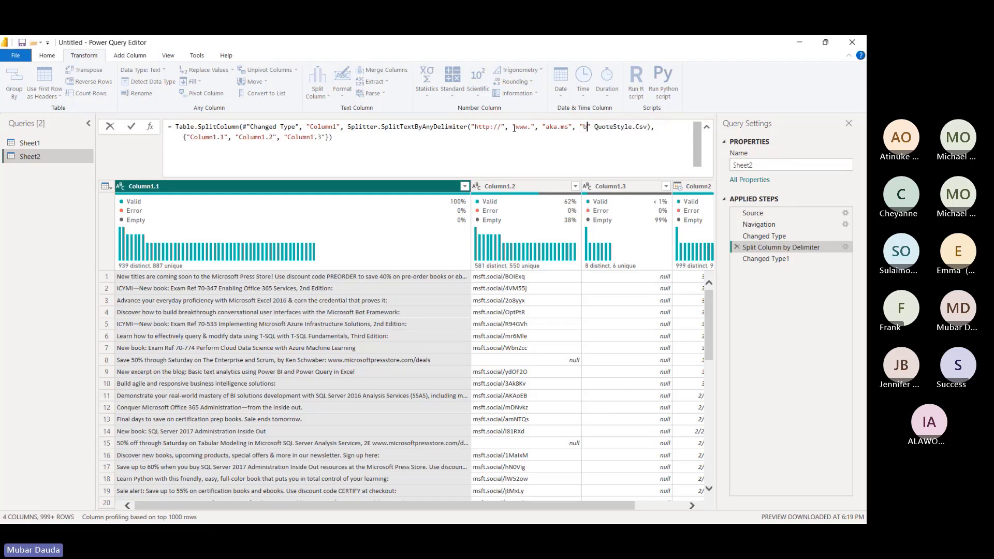
type("t")
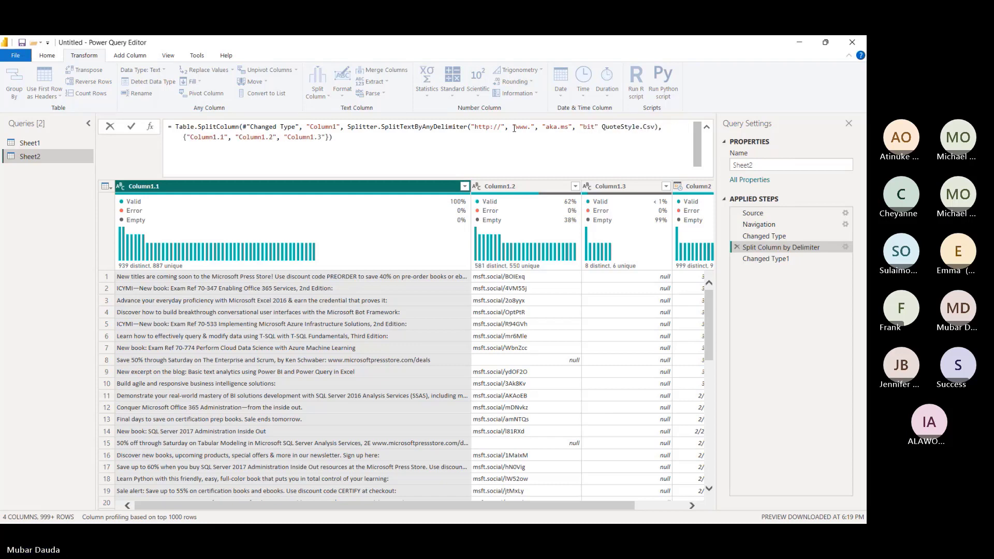
type(".ly")
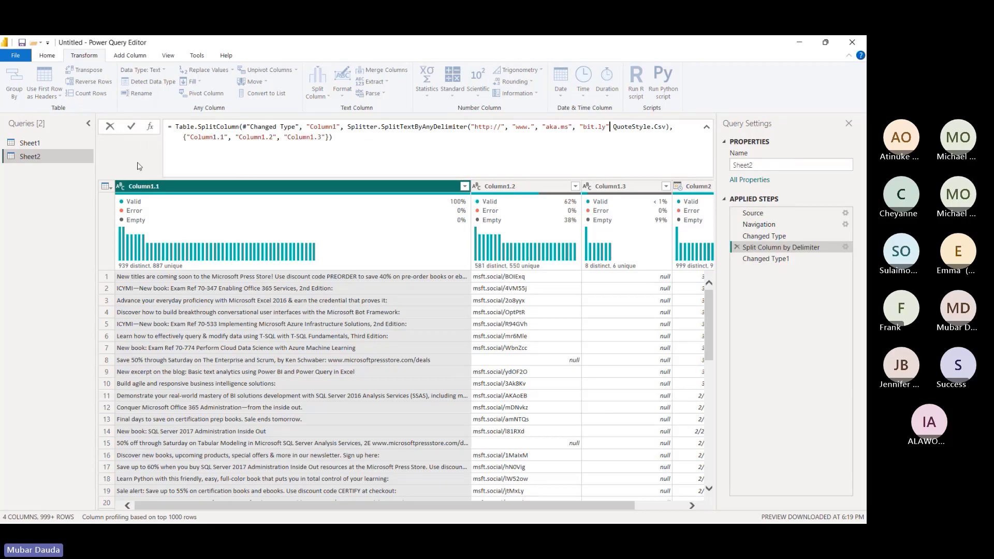
Apply the edited Sheet2 split formula, then add the missing comma to fix its syntax error.
left_click(130, 128)
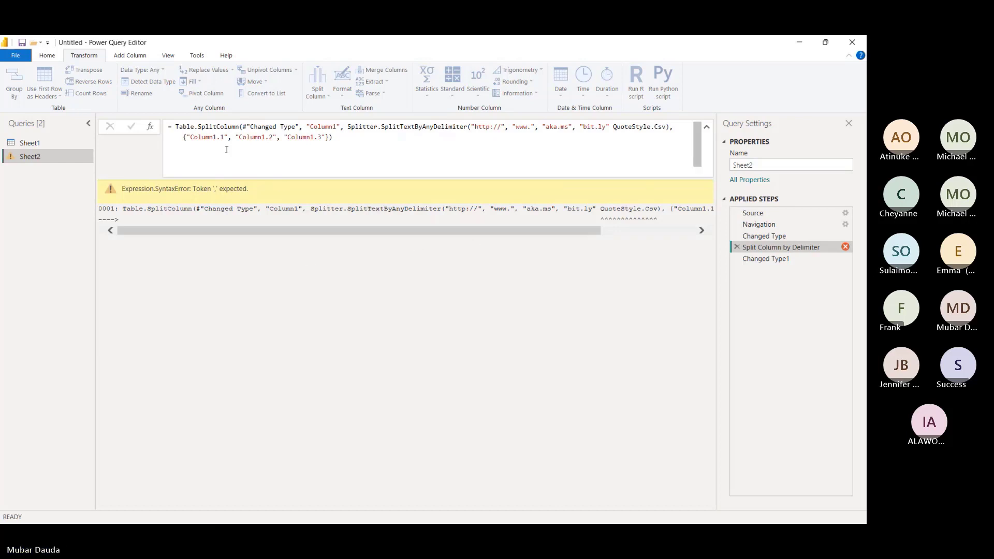
left_click(612, 129)
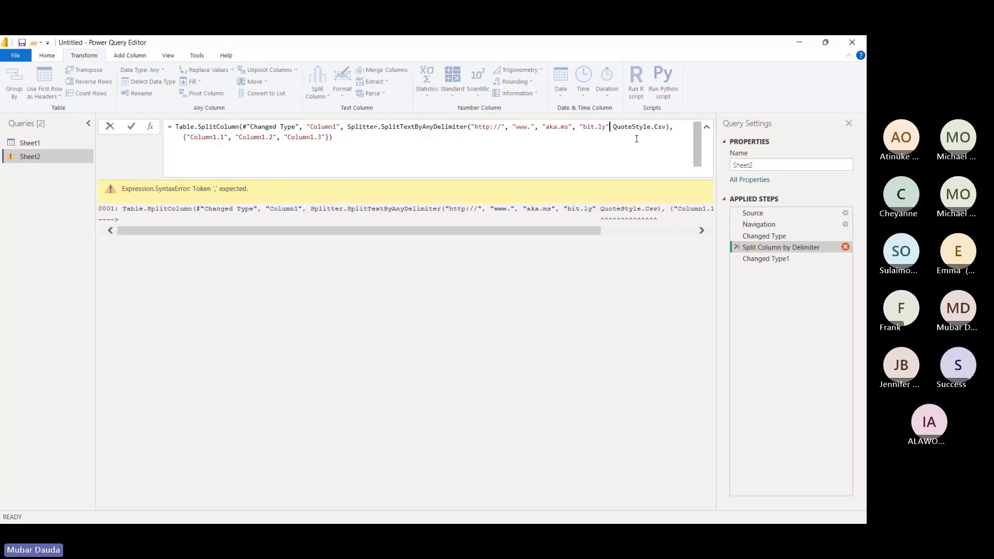
type(",")
key("Return")
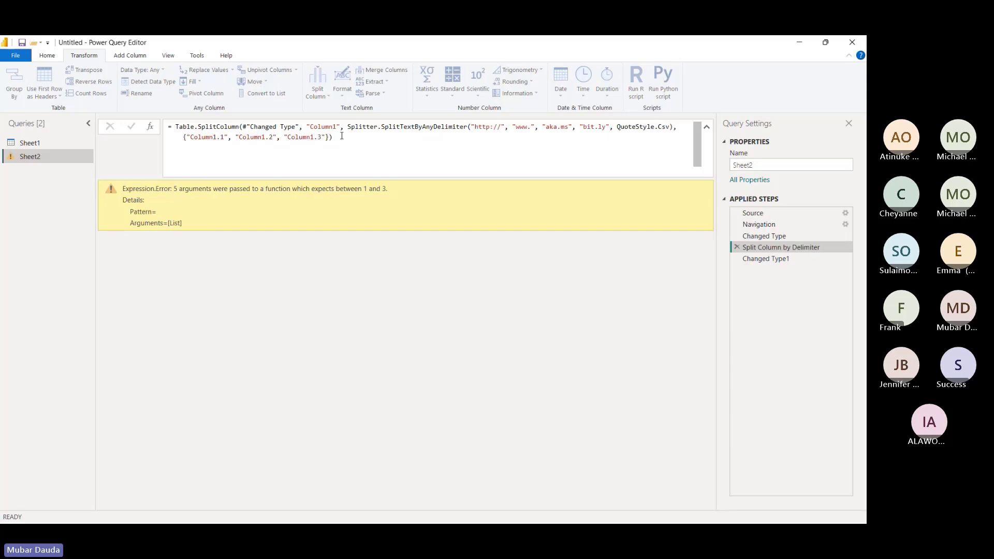
Wrap the delimiter list, ending with "bit.ly", in braces and commit the corrected split formula.
left_click(470, 127)
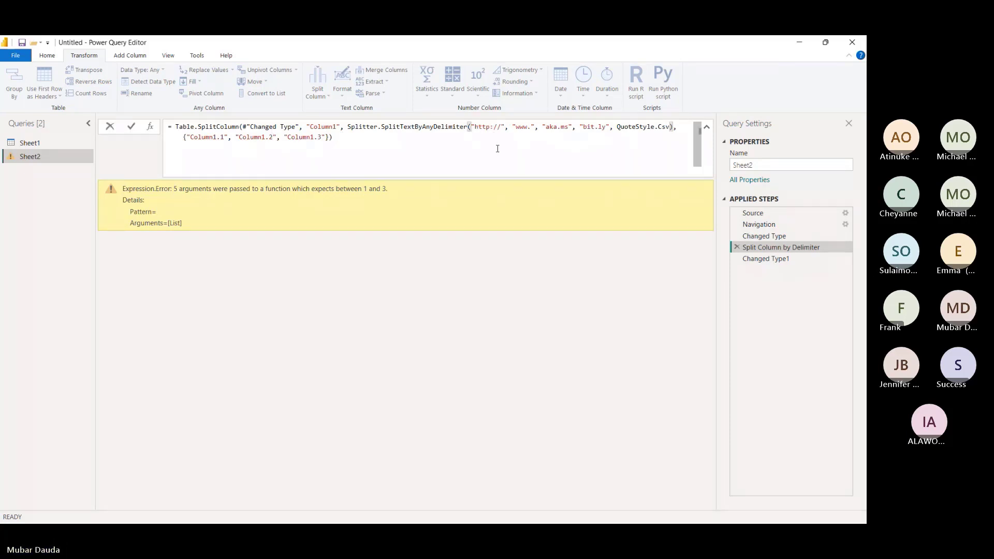
type("{")
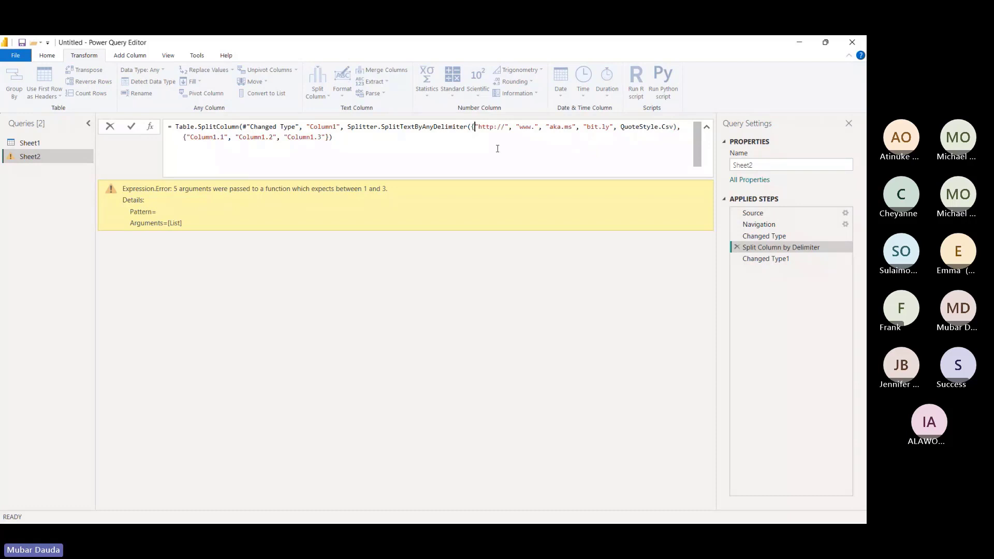
left_click(615, 127)
type("}")
left_click(132, 133)
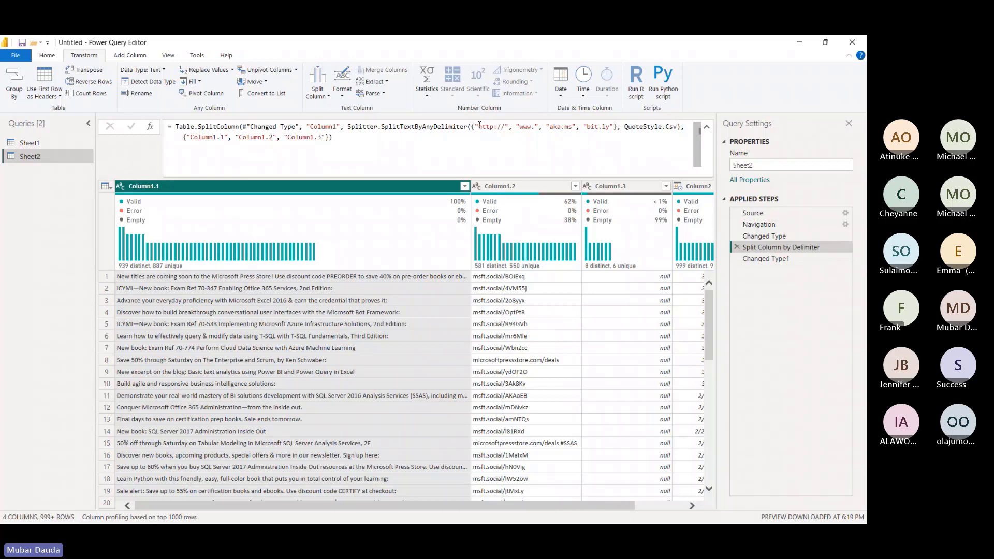
scroll(511, 356, "down", 20)
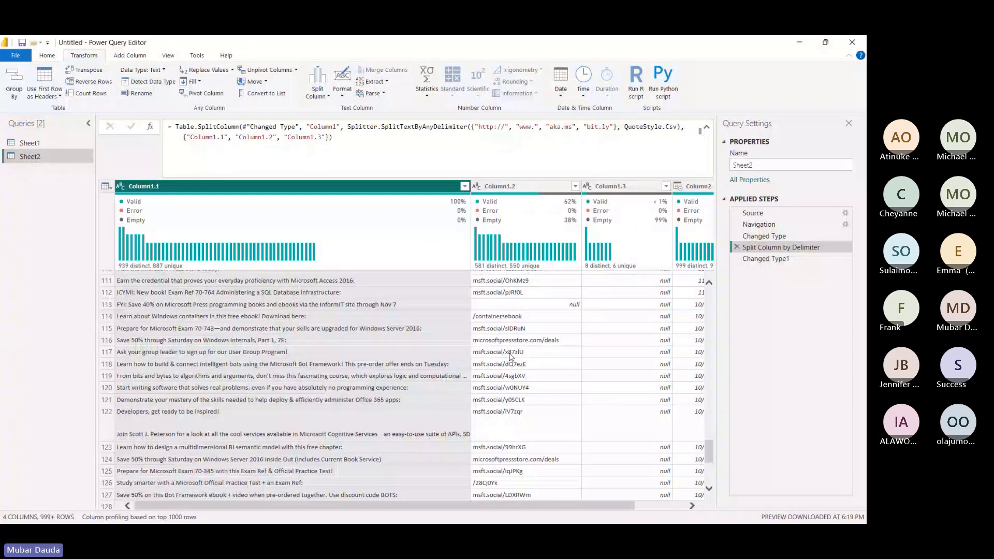
scroll(498, 363, "down", 4)
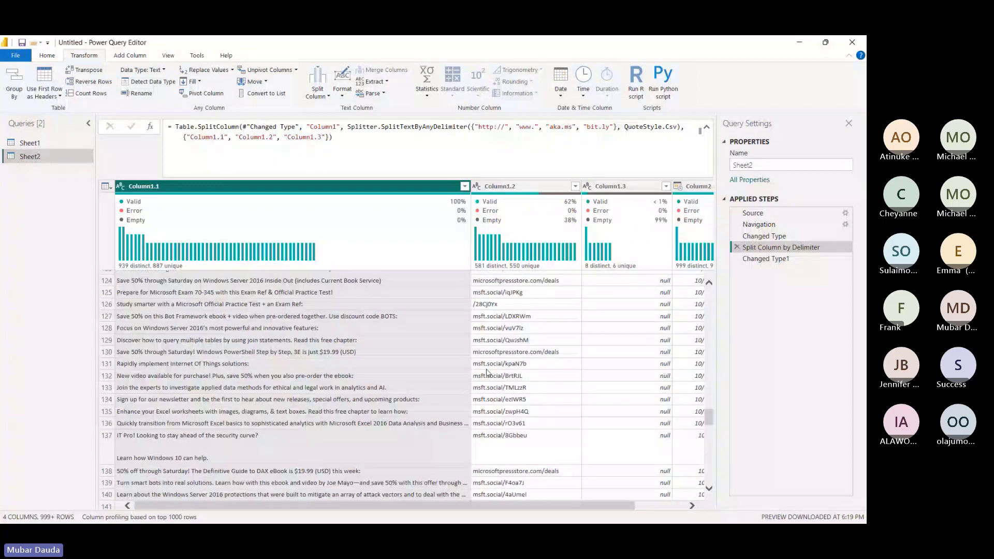
scroll(487, 372, "down", 20)
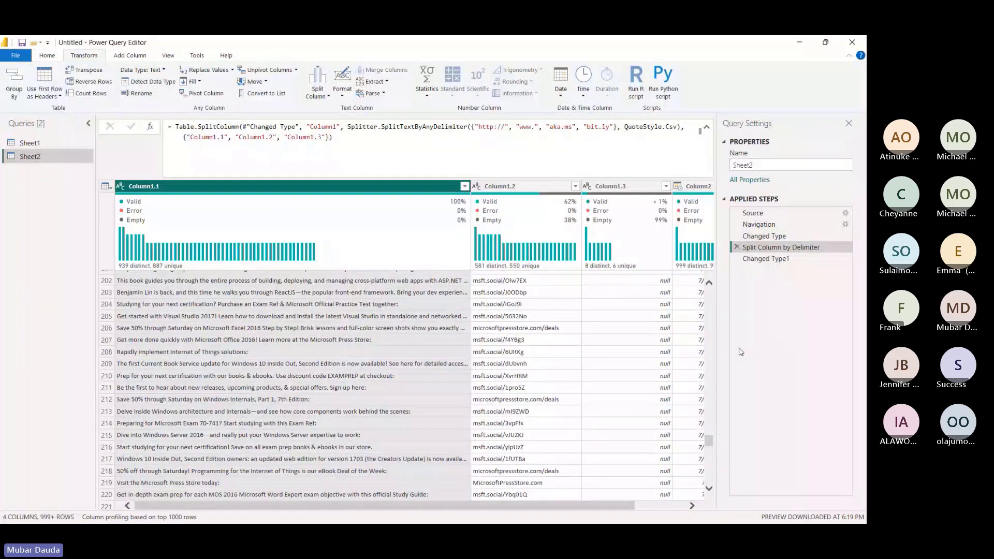
left_click(30, 143)
left_click(43, 162)
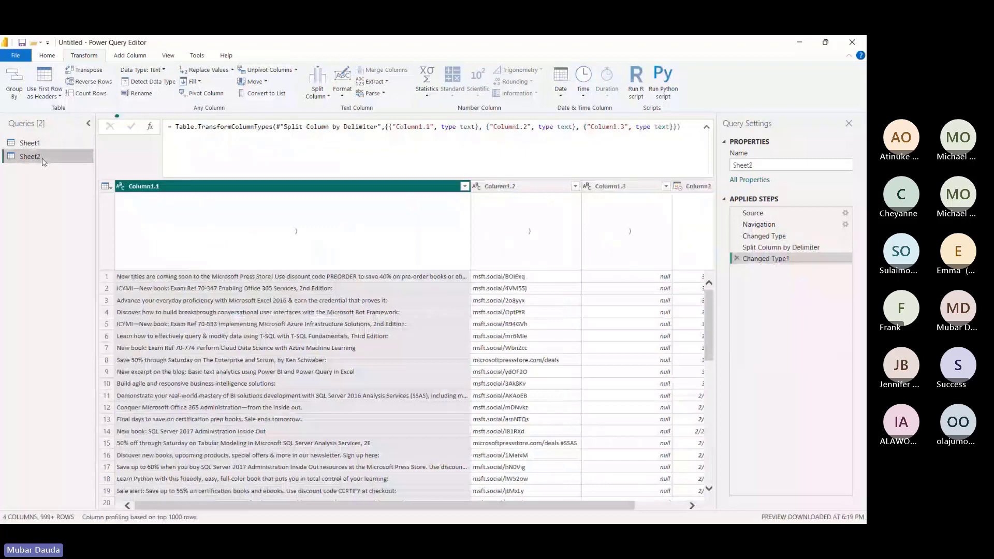
Review Sheet1's full M code in the Advanced Editor and close it without changes.
left_click(72, 144)
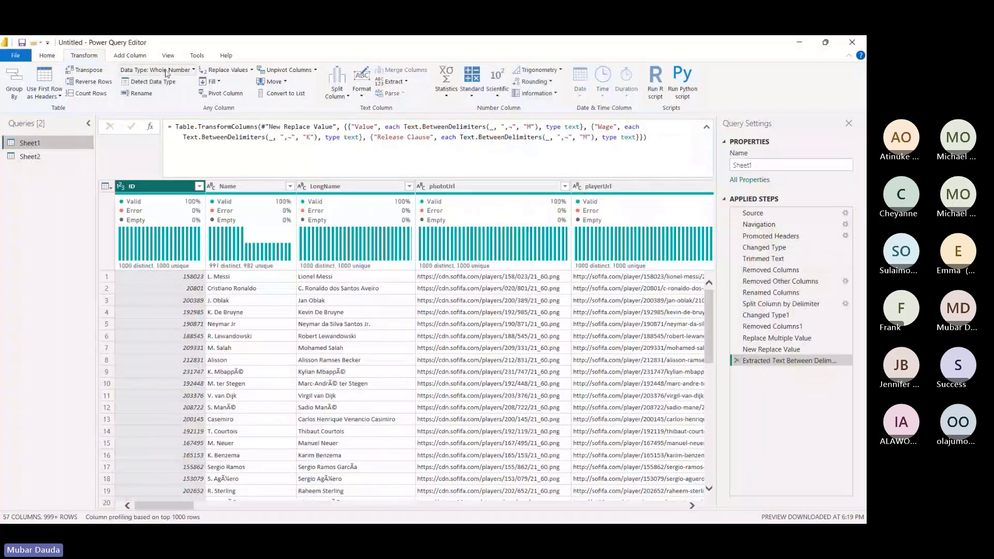
left_click(47, 55)
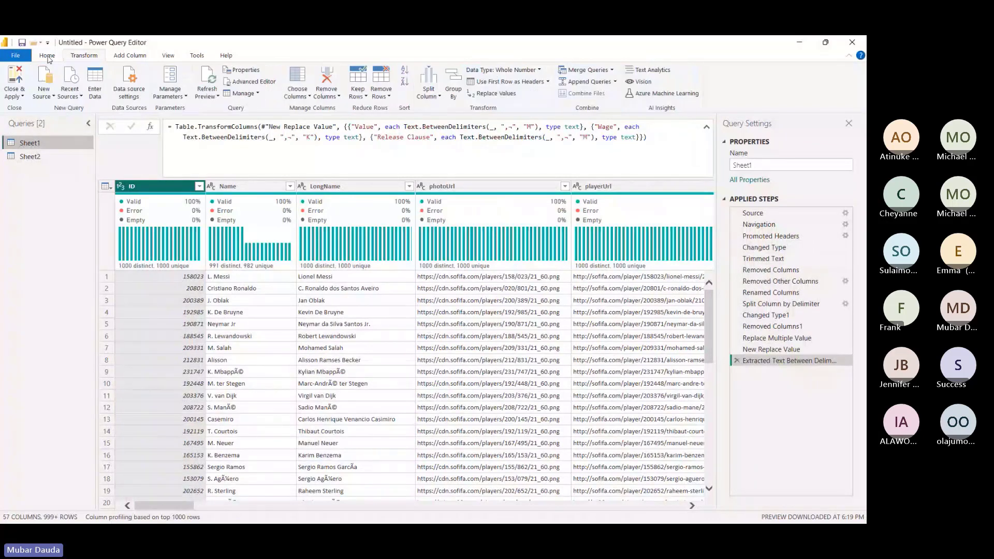
left_click(245, 83)
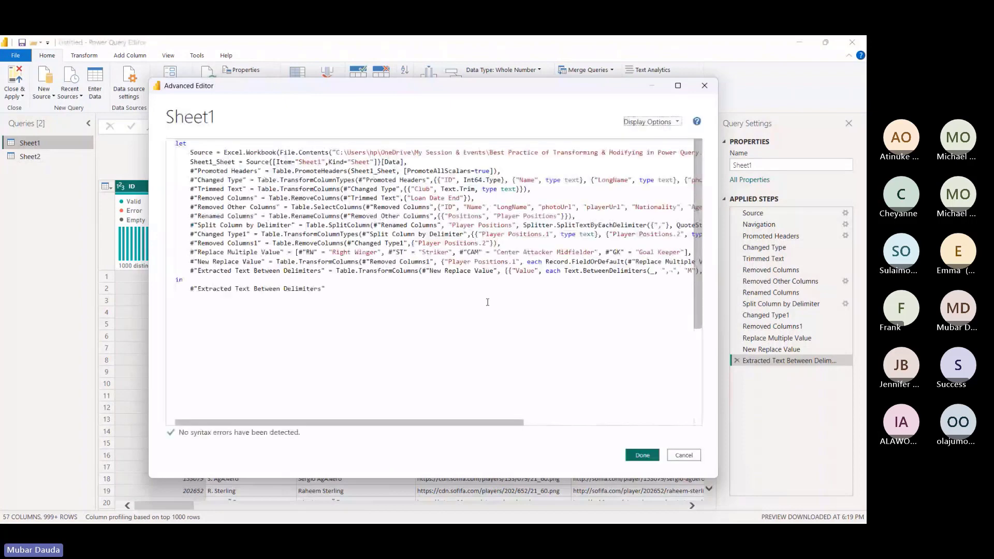
key("ctrl+a")
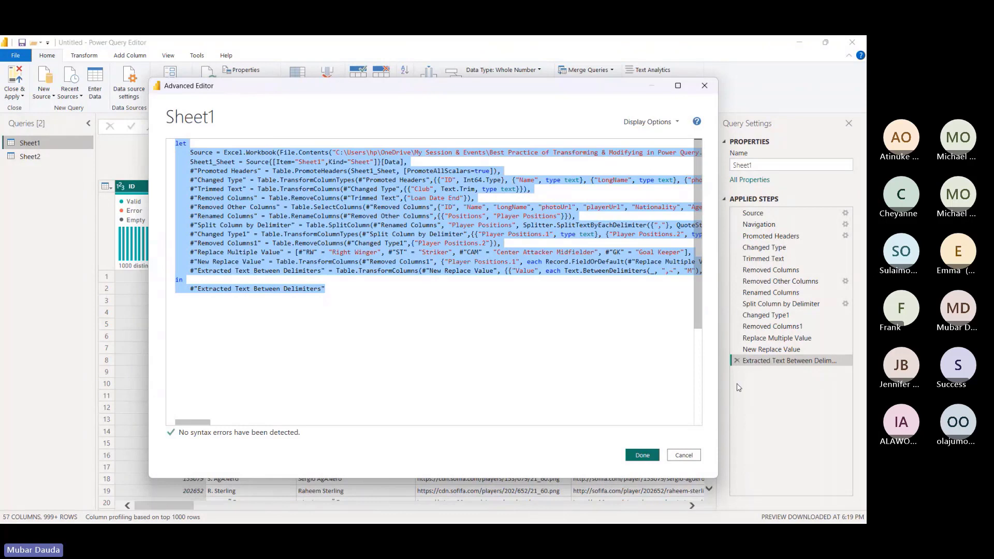
left_click(684, 456)
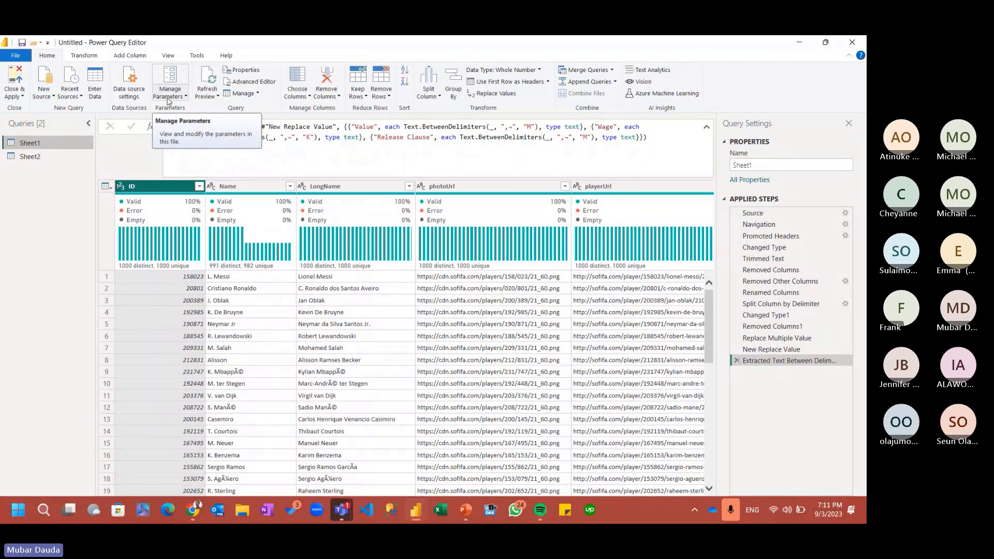
Create Parameter1 with current value 13, then check Sheet2 and Parameter1 in the Queries pane.
left_click(169, 97)
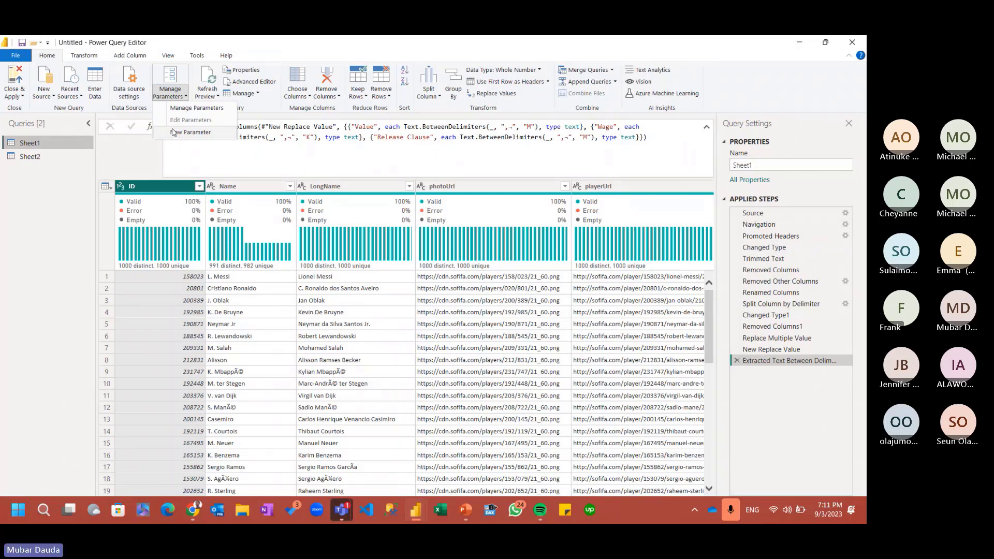
left_click(174, 132)
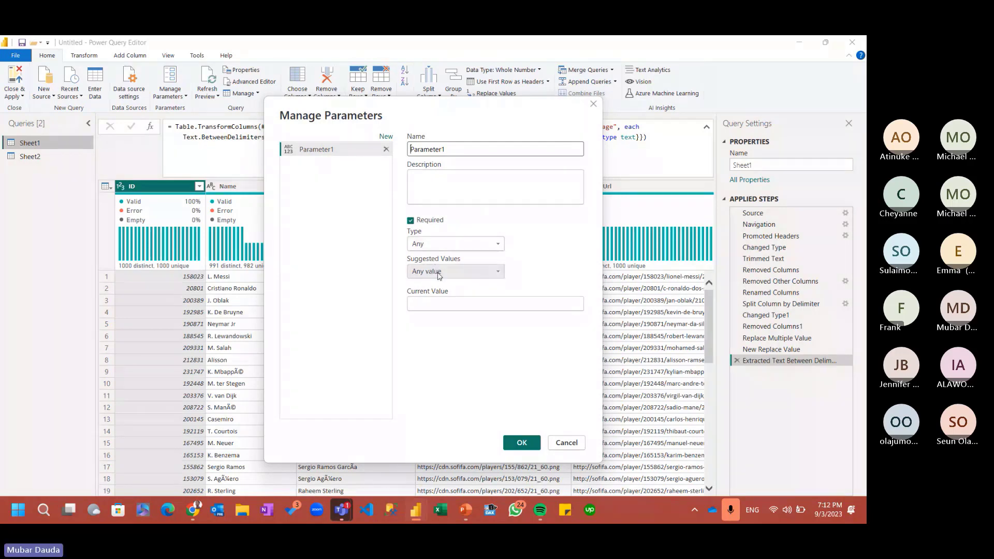
left_click(521, 444)
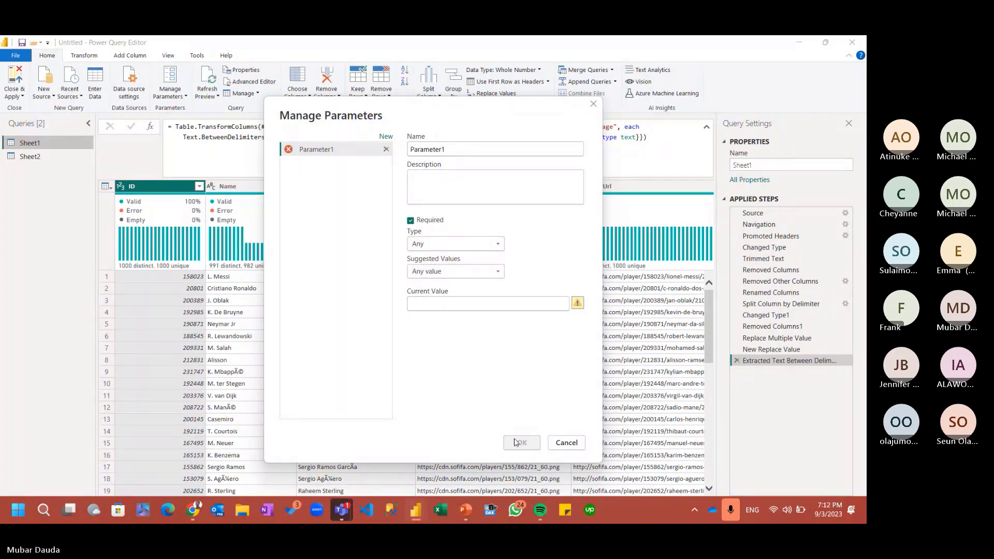
type("13")
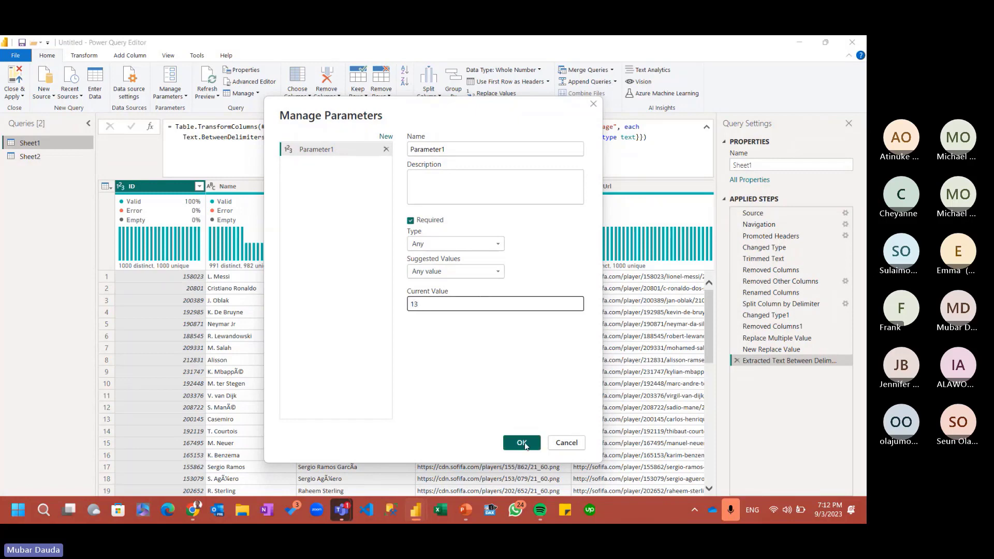
left_click(523, 444)
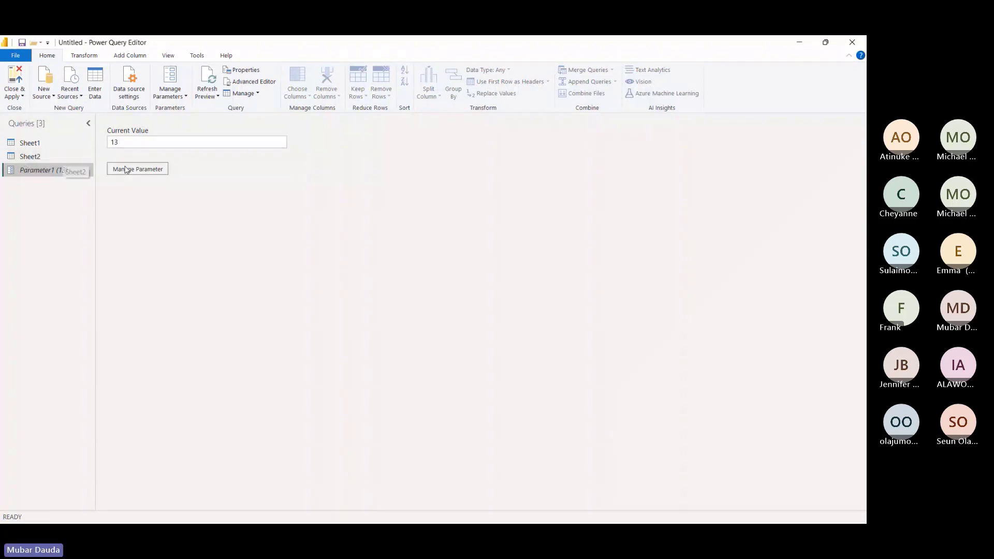
left_click(32, 158)
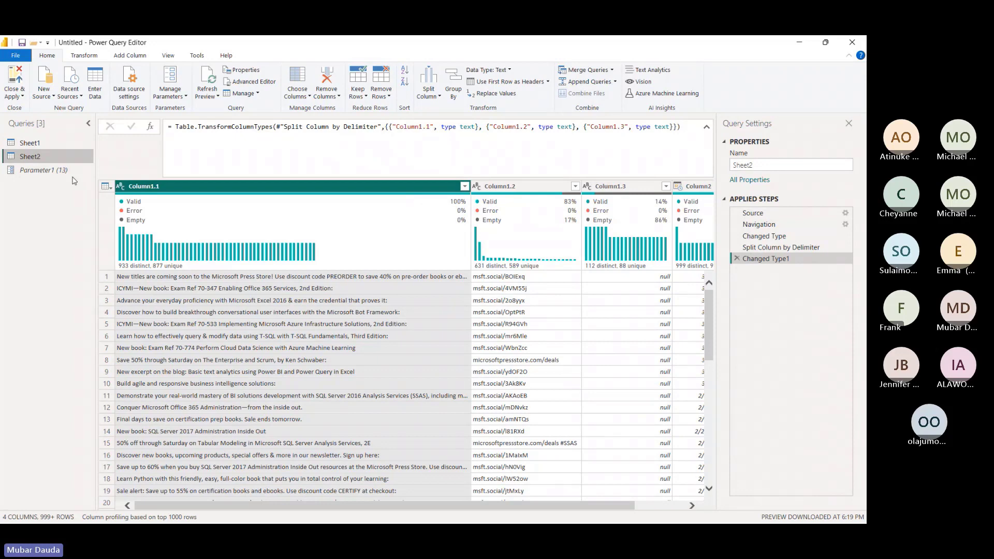
left_click(43, 173)
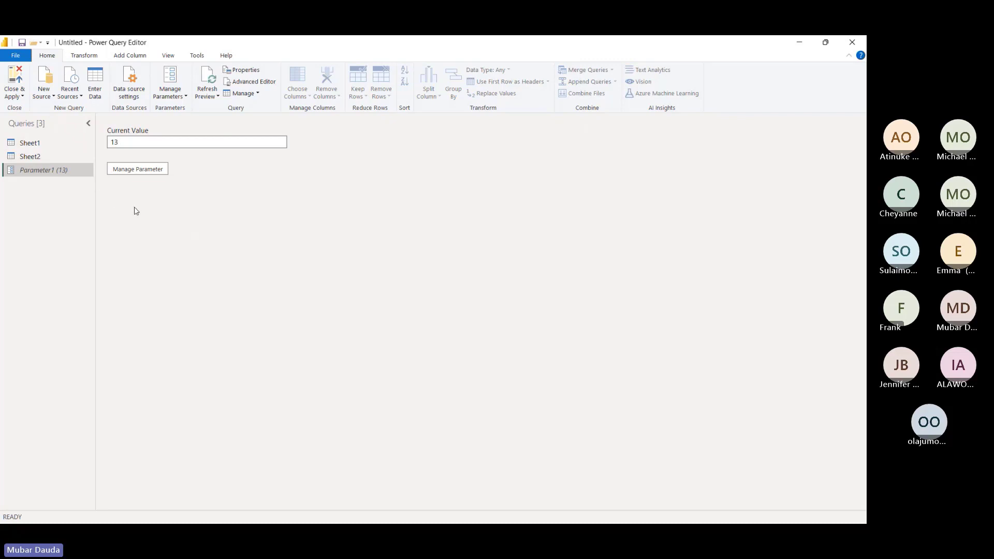
Close & Apply the query edits and switch to Table view to see the loaded rows.
left_click(13, 79)
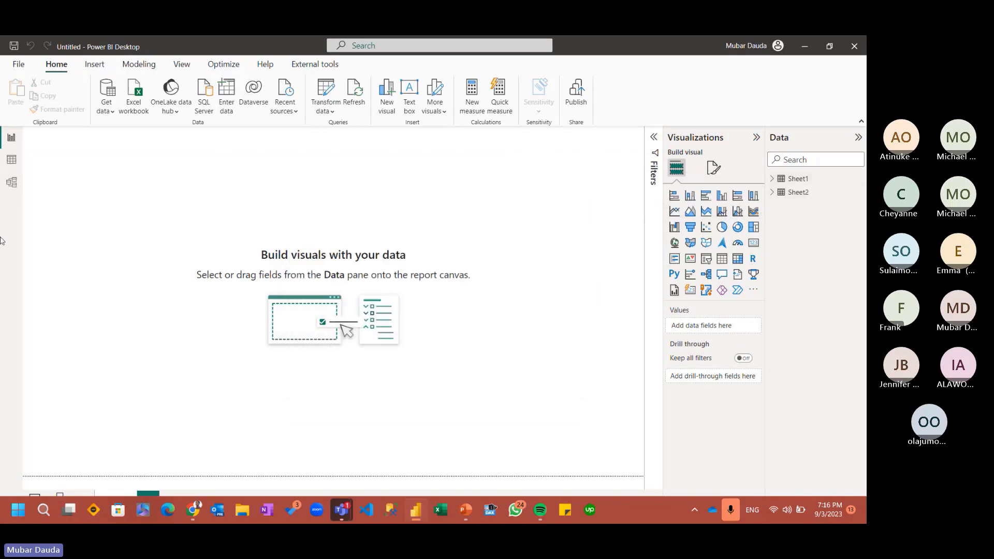
left_click(11, 159)
Show Sheet1's loaded player rows, return to the empty report canvas, then bring the Teams meeting forward.
left_click(765, 179)
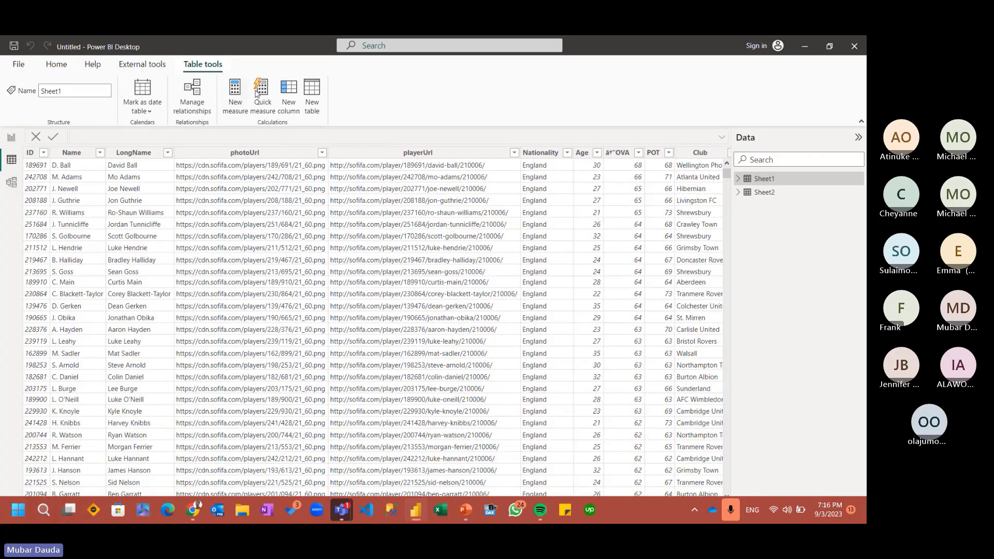
left_click(11, 137)
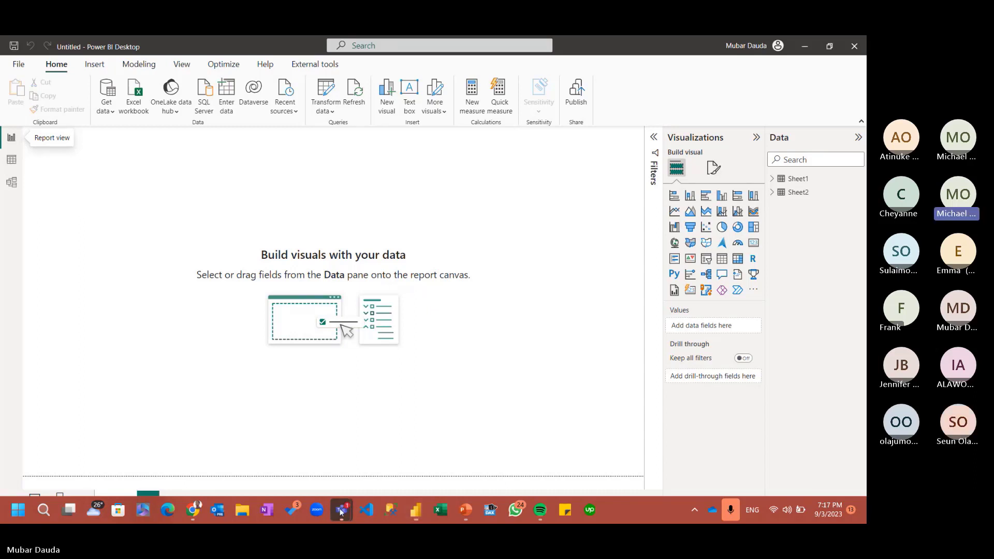
mouse_move(341, 511)
left_click(449, 413)
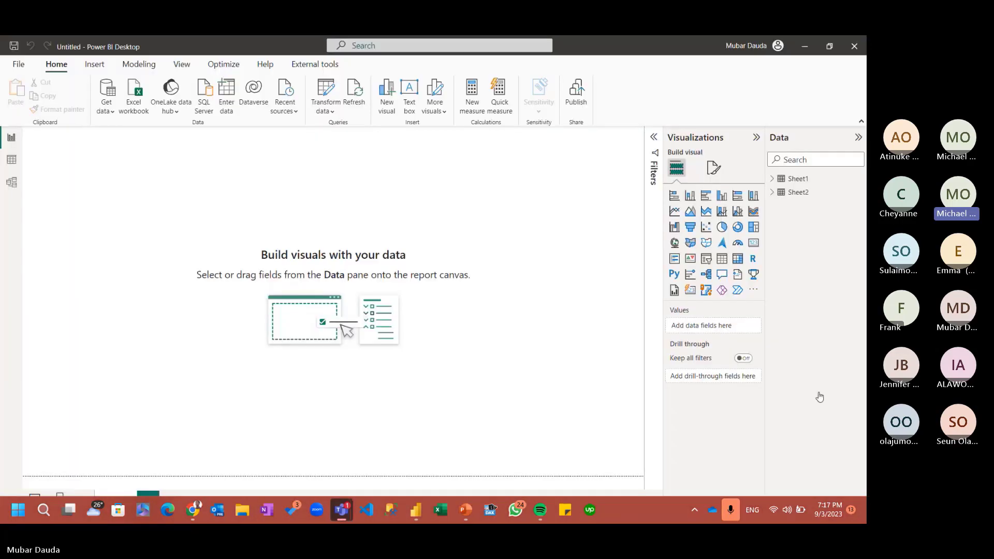